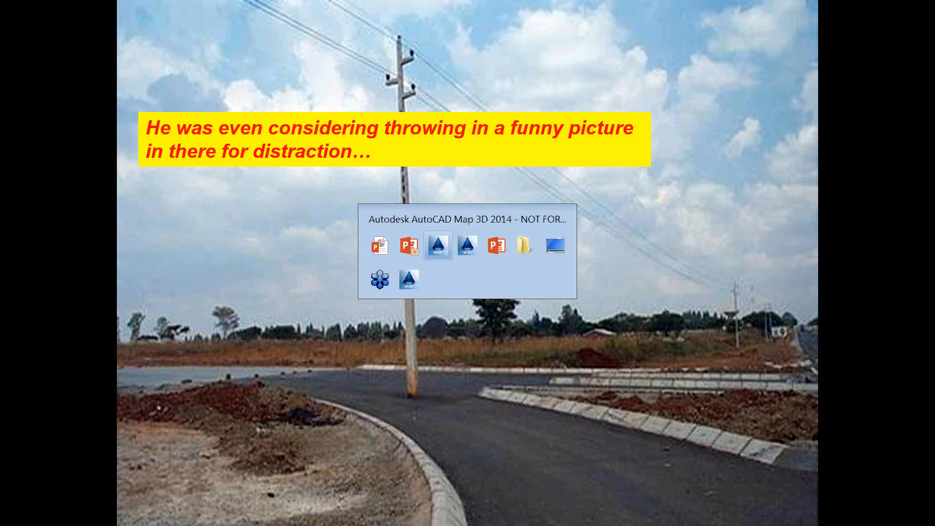
- Switch to AutoCAD Map 3D and examine the Topologies entry and the parcel linework of the Taxlots_Topology drawing
{"action": "key", "text": "alt+Tab"}
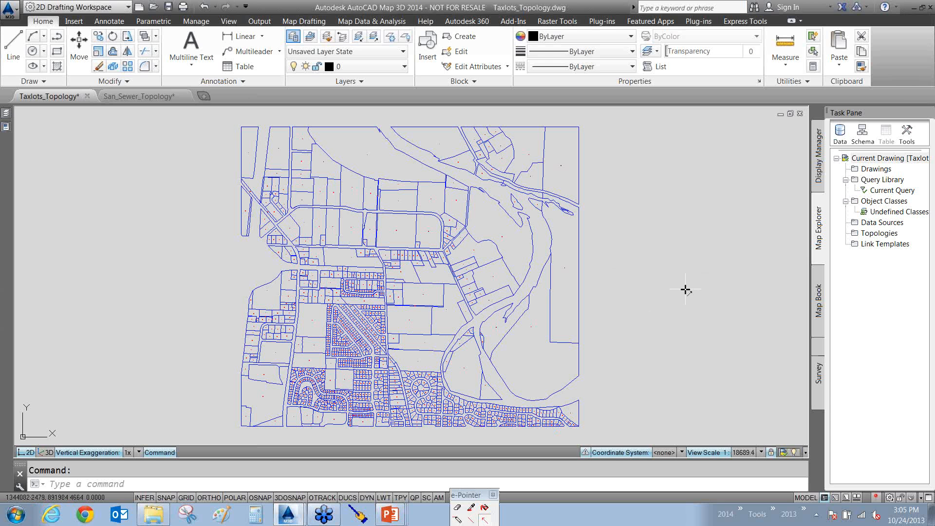
{"action": "mouse_move", "coordinate": [687, 288]}
{"action": "left_mouse_down"}
{"action": "mouse_move", "coordinate": [776, 267]}
{"action": "mouse_move", "coordinate": [845, 236]}
{"action": "left_mouse_up"}
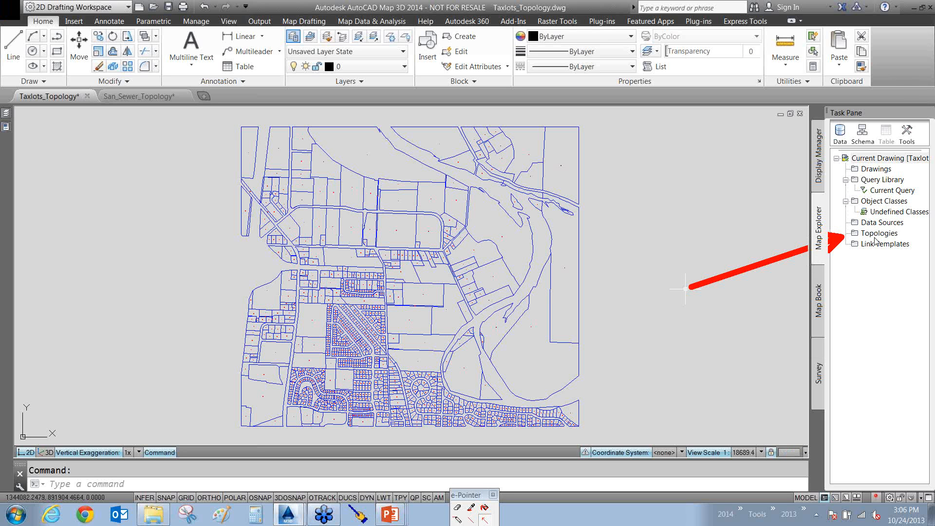
{"action": "left_click_drag", "start_coordinate": [698, 225], "coordinate": [583, 239]}
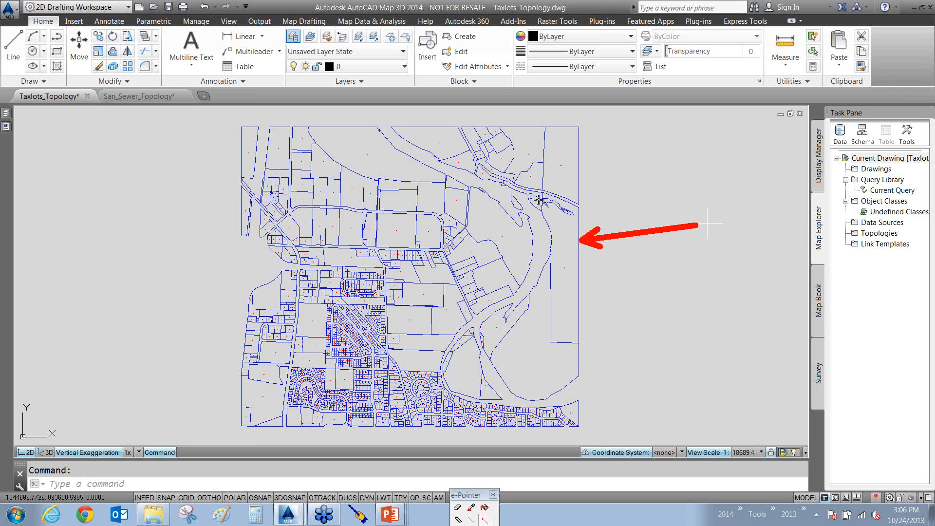
{"action": "left_click_drag", "start_coordinate": [540, 199], "coordinate": [458, 207]}
{"action": "key", "text": "Escape"}
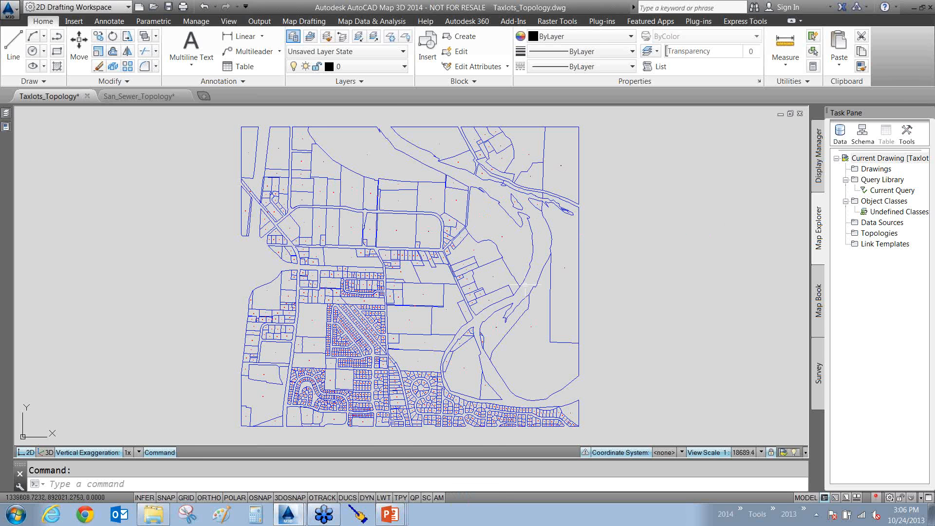
{"action": "key", "text": "alt+Tab"}
{"action": "key", "text": "alt+Tab"}
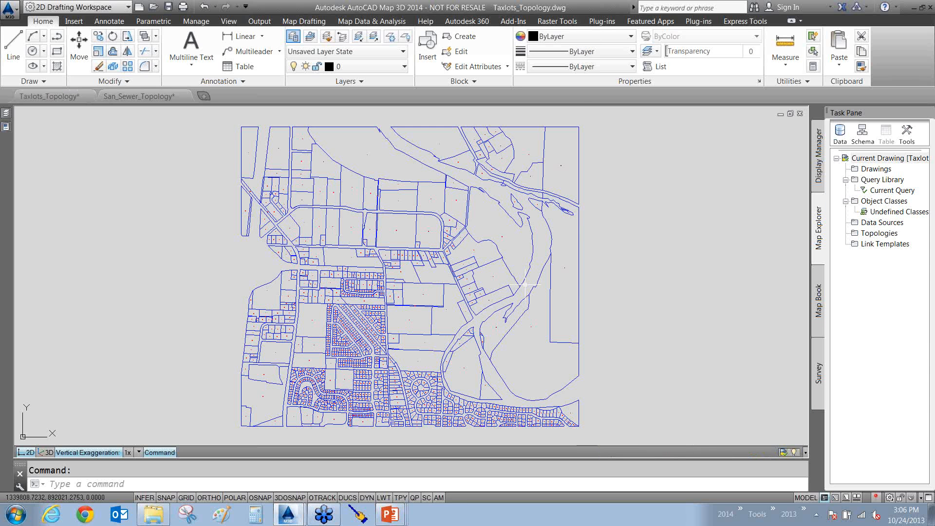
- Examine the sewer pipe network lines in the San_Sewer_Topology drawing
{"action": "key", "text": "ctrl+Tab"}
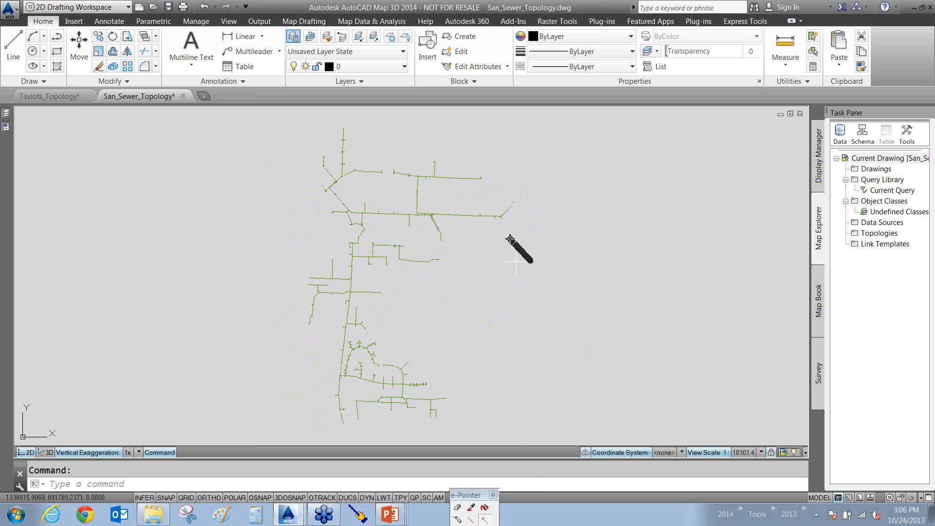
{"action": "left_click_drag", "start_coordinate": [532, 262], "coordinate": [489, 220]}
{"action": "left_click_drag", "start_coordinate": [519, 168], "coordinate": [464, 175]}
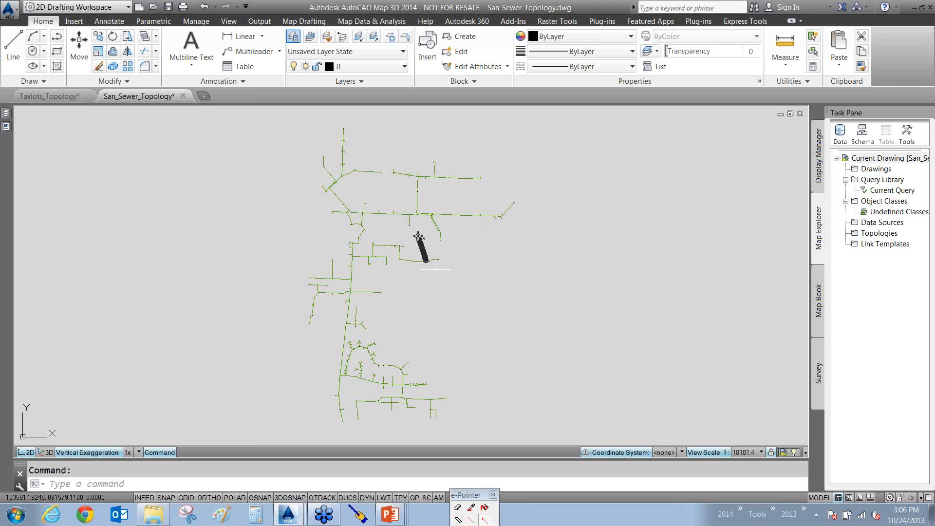
{"action": "left_click_drag", "start_coordinate": [426, 260], "coordinate": [411, 219]}
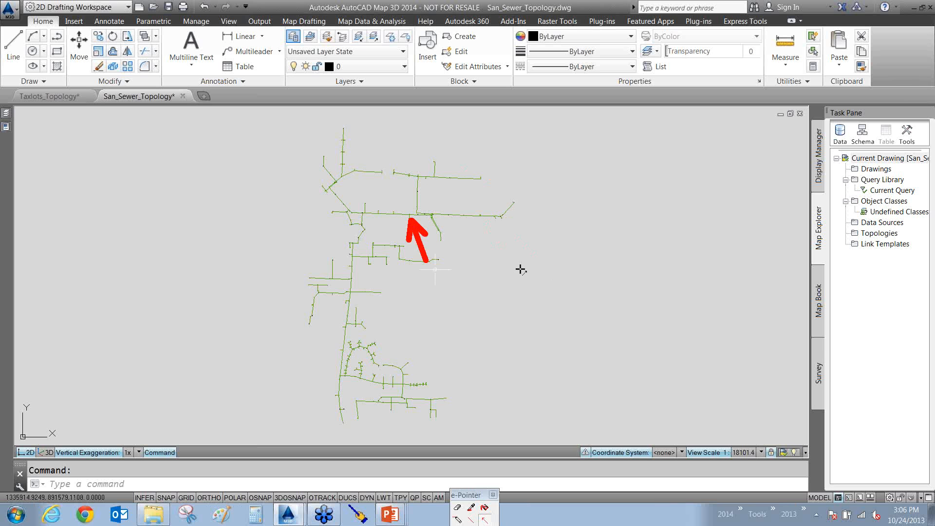
{"action": "key", "text": "Escape"}
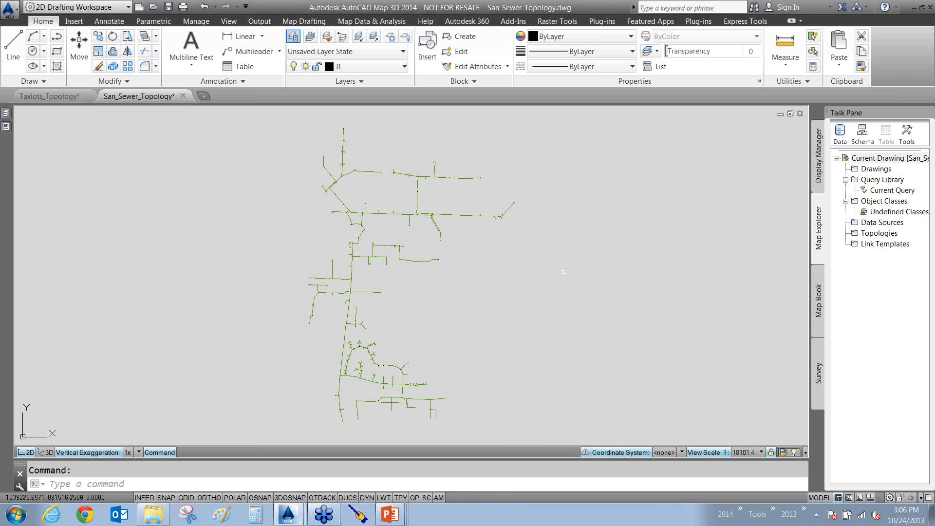
- Review the Taxlots_Topology drawing's Map Explorer and Display Manager contents, ending in Map Explorer
{"action": "key", "text": "ctrl+Tab"}
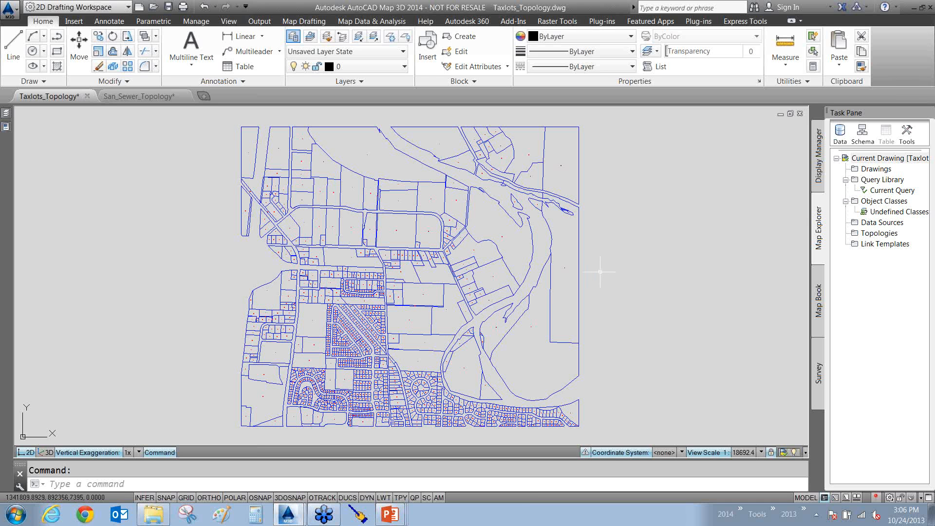
{"action": "key", "text": "super+0"}
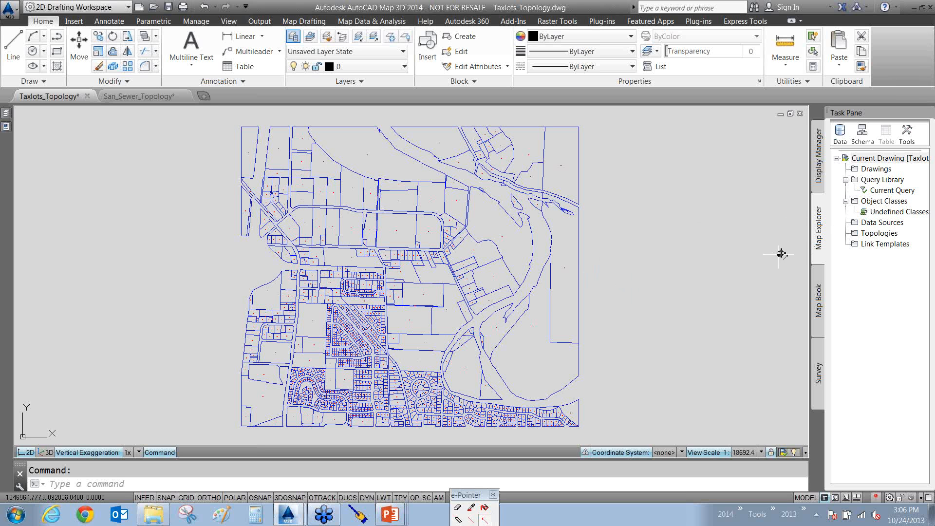
{"action": "left_click_drag", "start_coordinate": [781, 254], "coordinate": [837, 213]}
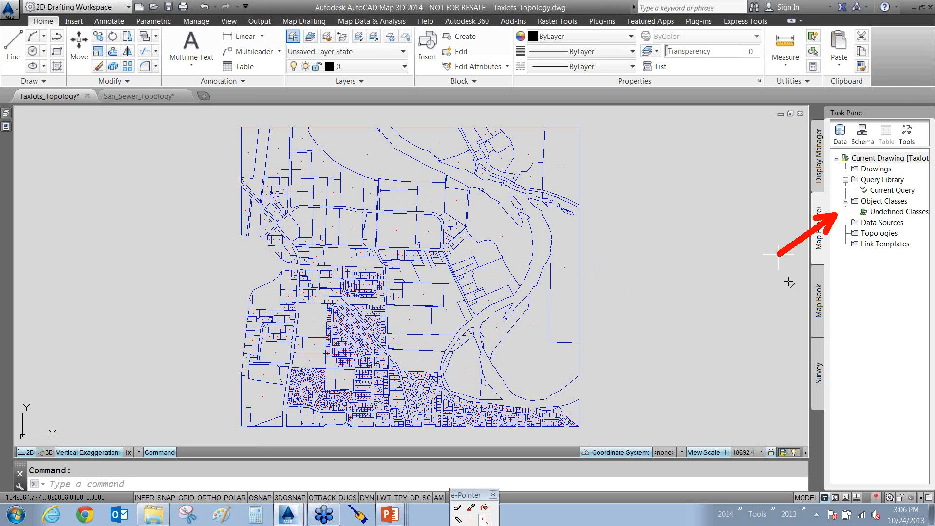
{"action": "left_click", "coordinate": [820, 171]}
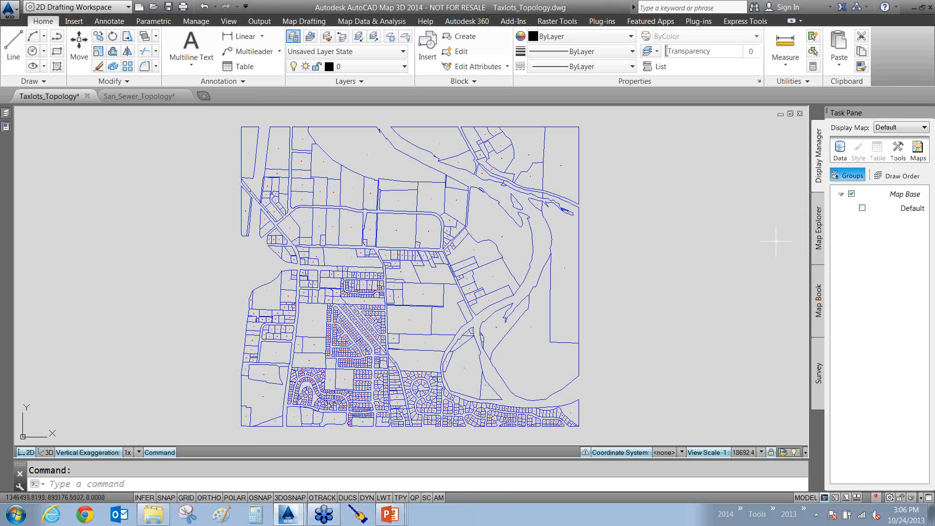
{"action": "mouse_move", "coordinate": [765, 247]}
{"action": "left_mouse_down"}
{"action": "mouse_move", "coordinate": [800, 212]}
{"action": "mouse_move", "coordinate": [813, 180]}
{"action": "left_mouse_up"}
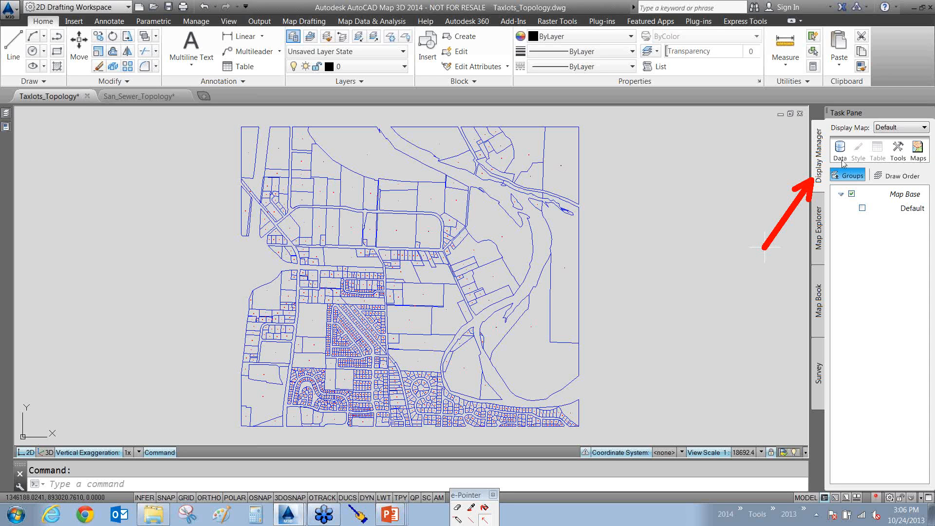
{"action": "left_click", "coordinate": [820, 232]}
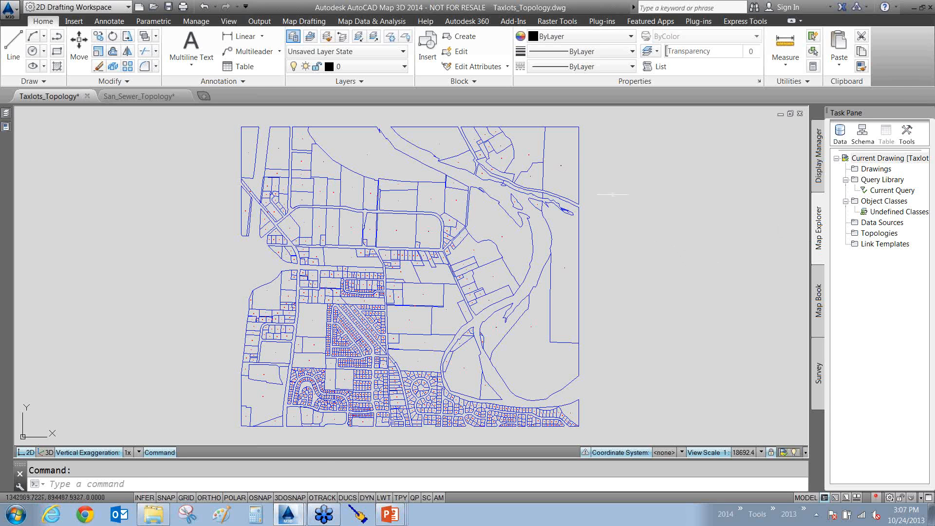
- Inspect which linework and centroids make up the large parcels along the map's east edge by selecting them, and clear the selection
{"action": "left_click", "coordinate": [591, 151]}
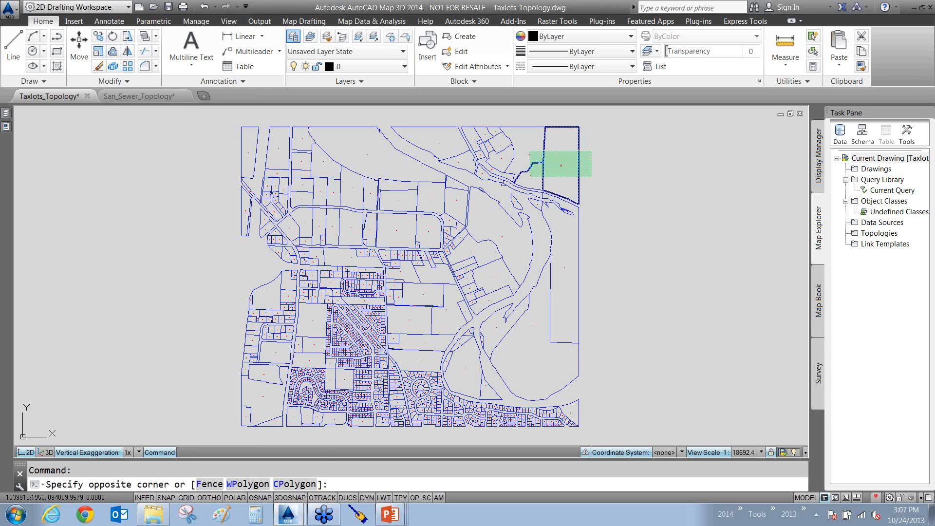
{"action": "left_click", "coordinate": [530, 176]}
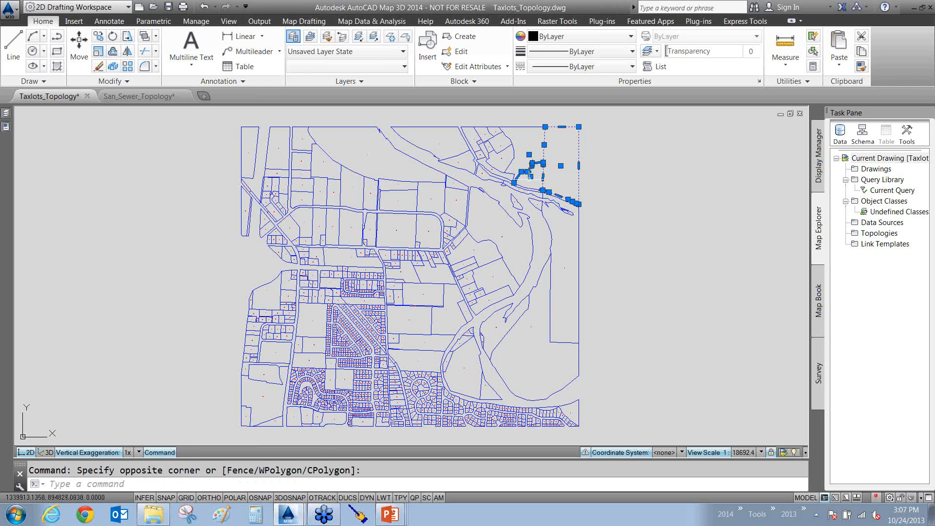
{"action": "left_click", "coordinate": [591, 271]}
{"action": "left_click", "coordinate": [490, 263]}
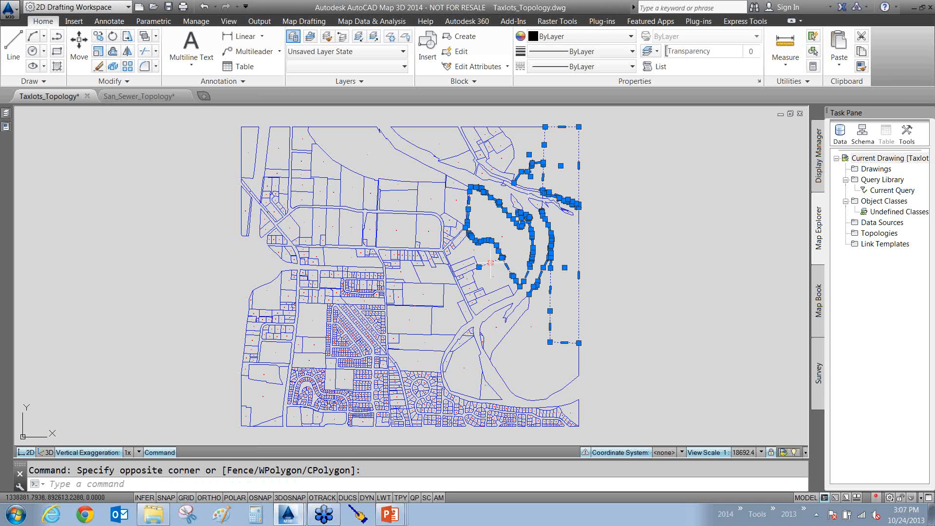
{"action": "key", "text": "Escape"}
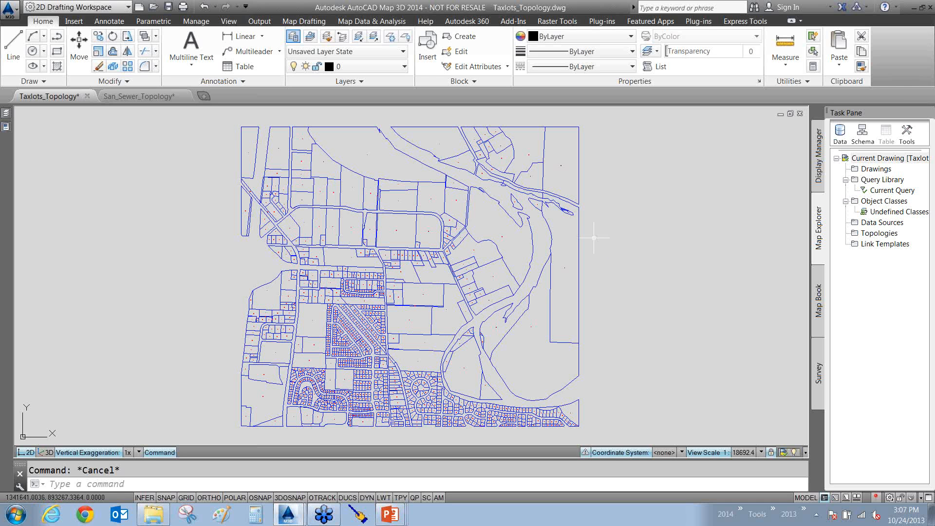
{"action": "left_click", "coordinate": [594, 238]}
{"action": "left_click", "coordinate": [542, 255]}
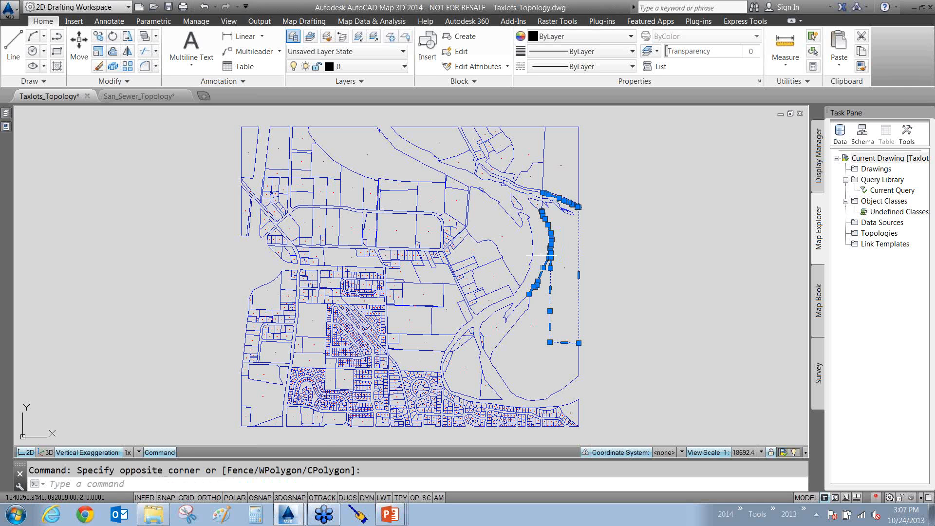
{"action": "key", "text": "Escape"}
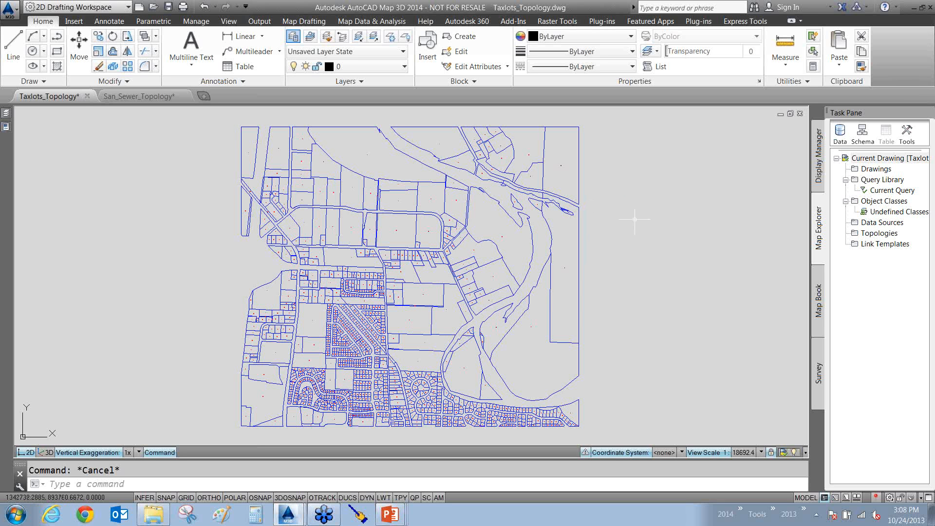
{"action": "type", "text": "mapexport"}
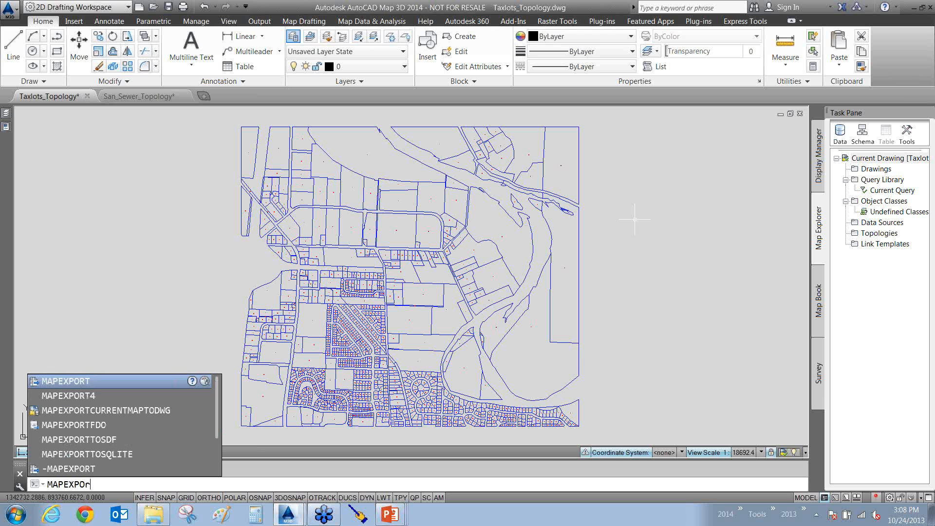
{"action": "key", "text": "Escape"}
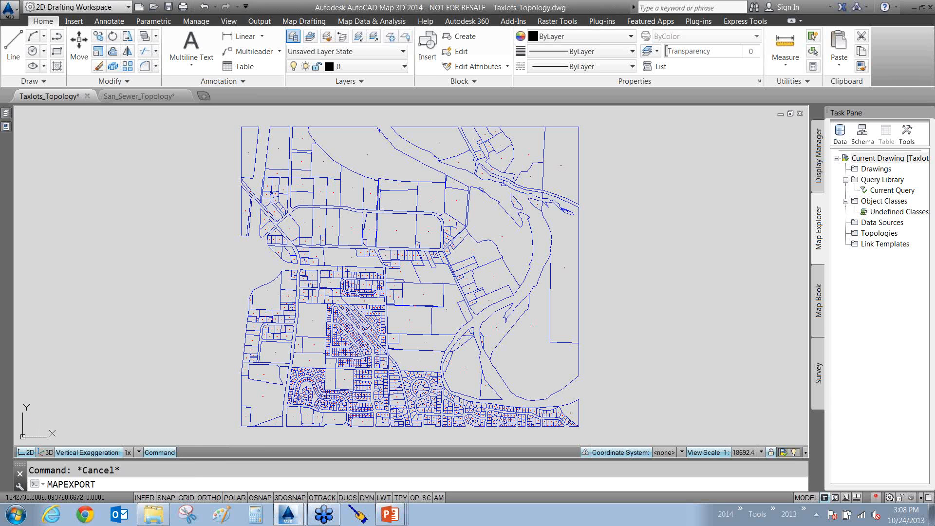
{"action": "key", "text": "Return"}
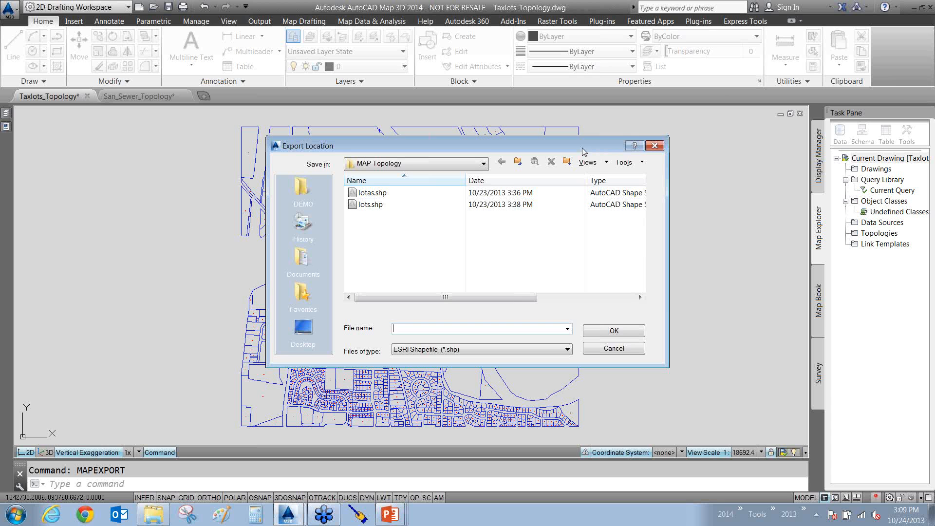
{"action": "left_click_drag", "start_coordinate": [566, 145], "coordinate": [578, 133]}
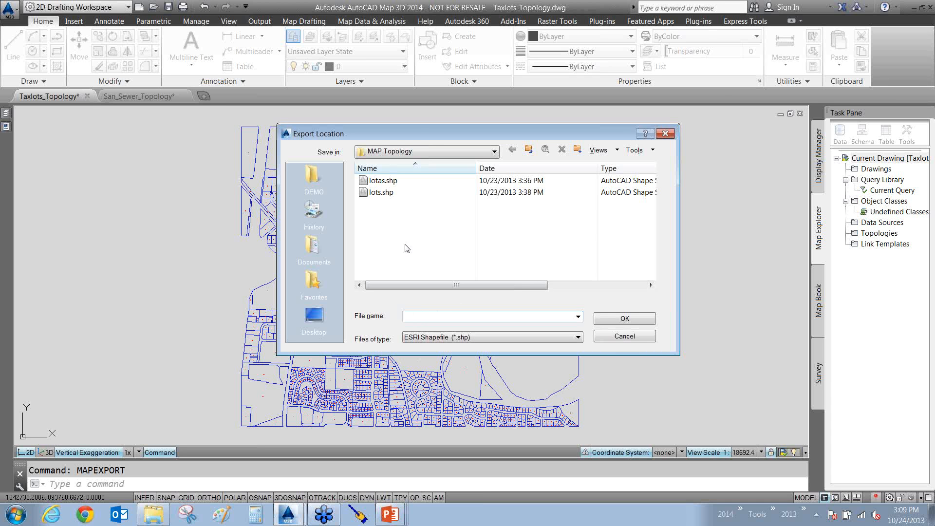
{"action": "type", "text": "pacels"}
{"action": "left_click", "coordinate": [665, 134]}
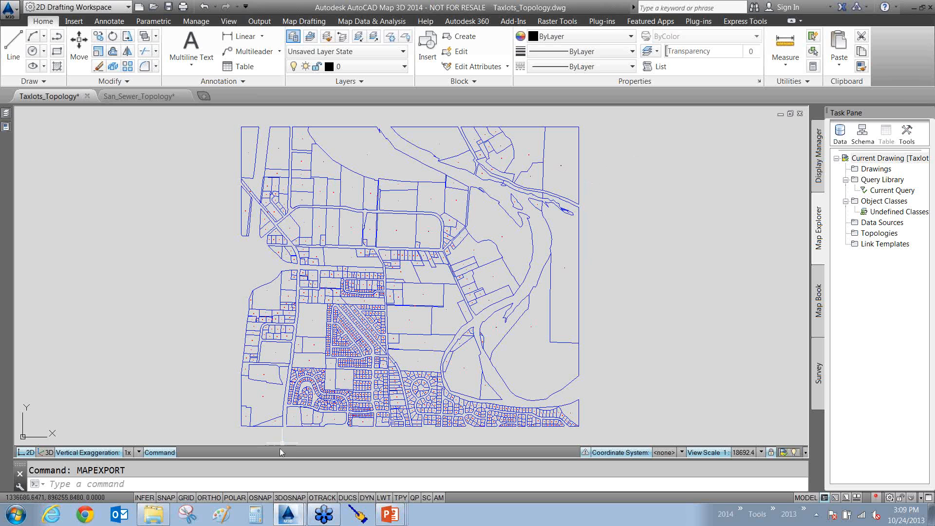
- Switch to Google Chrome, load the Autodesk website at autodesk.com and expand its Support options
{"action": "left_click", "coordinate": [86, 516]}
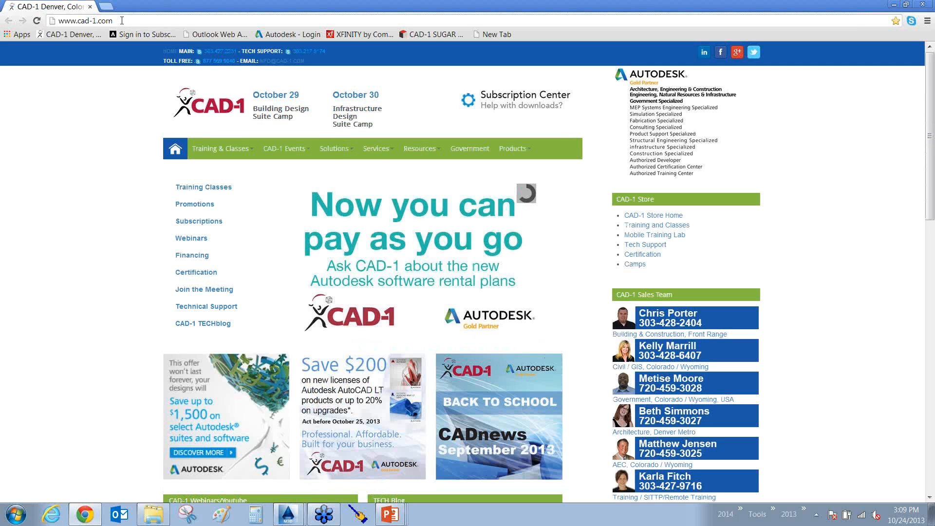
{"action": "left_click", "coordinate": [122, 21]}
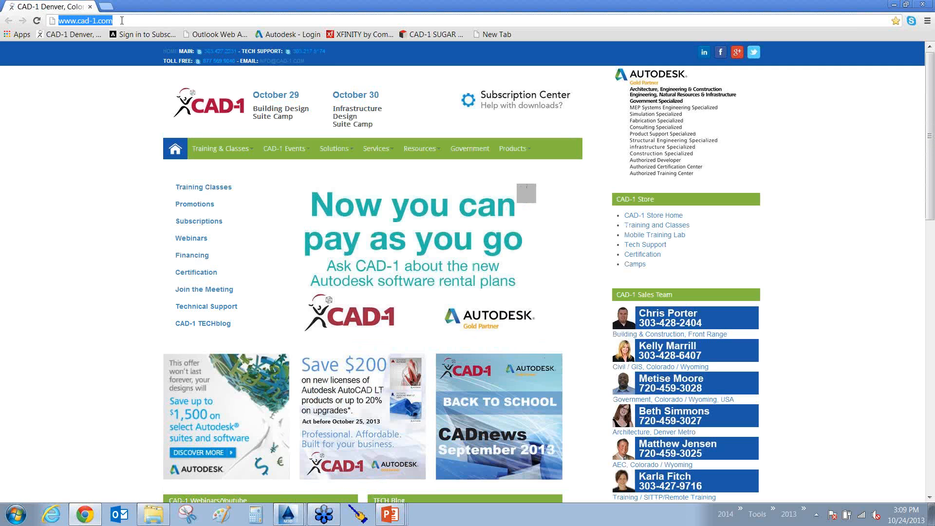
{"action": "type", "text": "au"}
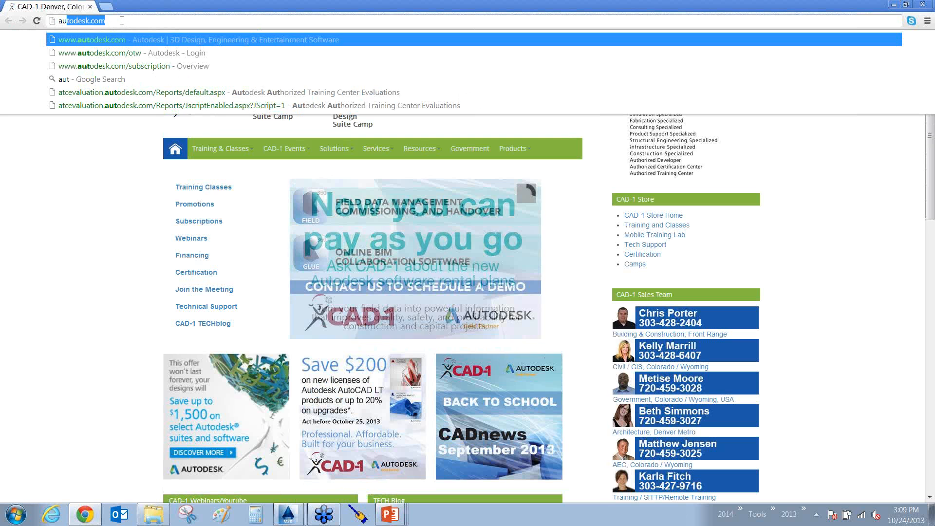
{"action": "type", "text": "todesl"}
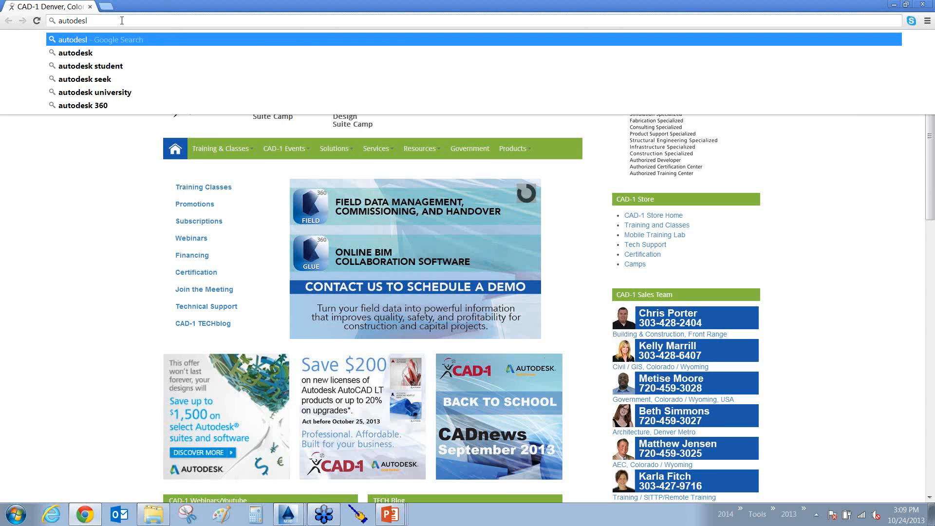
{"action": "key", "text": "ctrl+Return"}
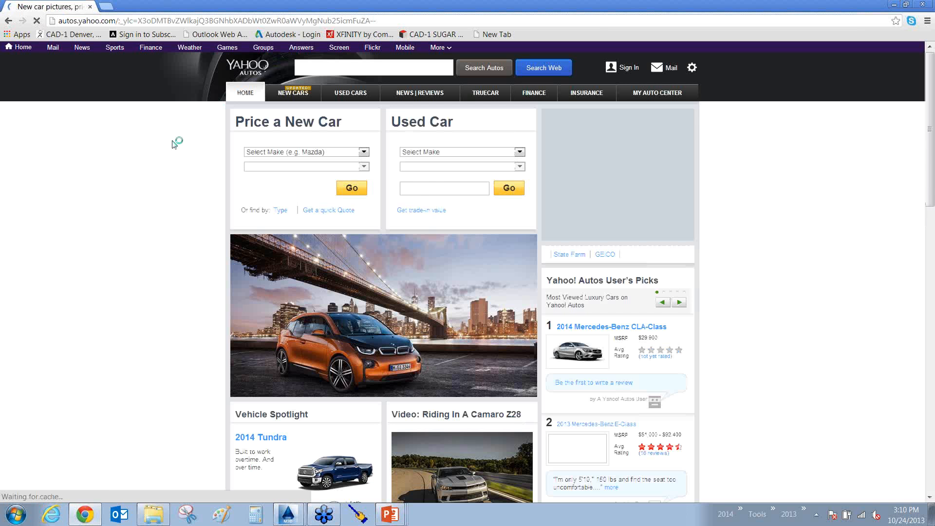
{"action": "left_click", "coordinate": [128, 19]}
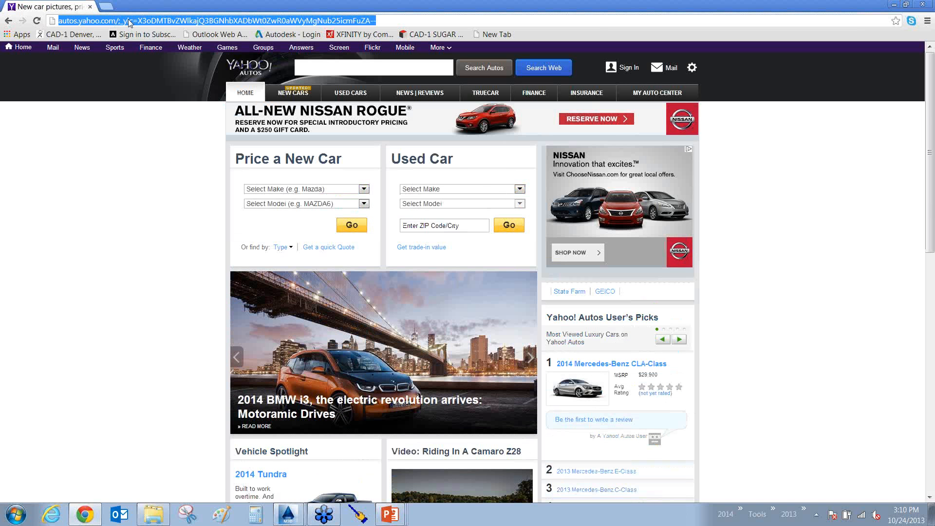
{"action": "type", "text": "autodesk.com"}
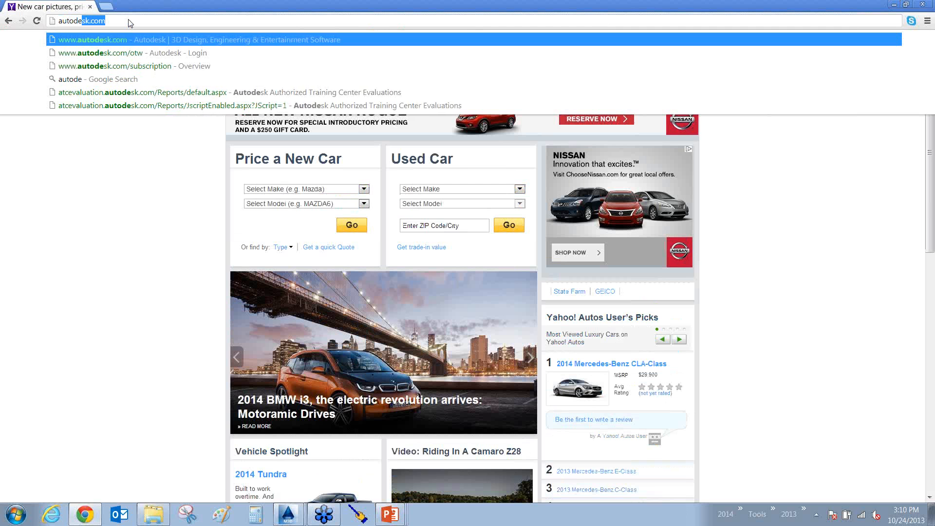
{"action": "key", "text": "Return"}
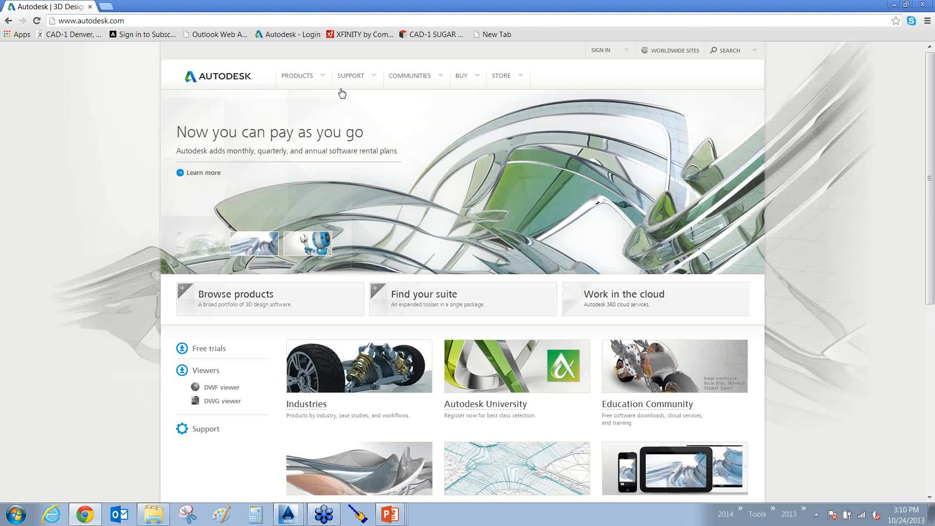
{"action": "left_click", "coordinate": [361, 78]}
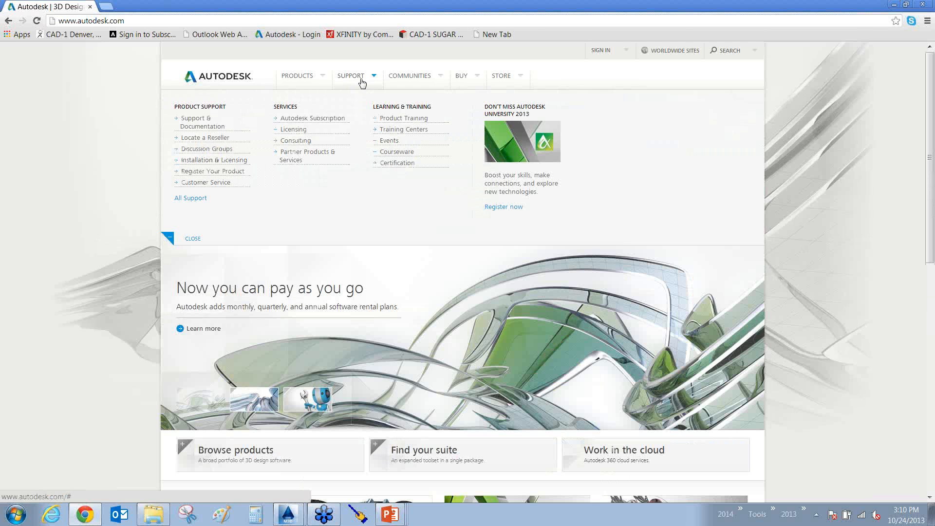
- Open the Support & Documentation page and go to the AutoCAD Map 3D Knowledge Base
{"action": "mouse_move", "coordinate": [597, 177]}
{"action": "left_mouse_down"}
{"action": "mouse_move", "coordinate": [438, 77]}
{"action": "mouse_move", "coordinate": [382, 77]}
{"action": "left_mouse_up"}
{"action": "left_click_drag", "start_coordinate": [363, 192], "coordinate": [229, 127]}
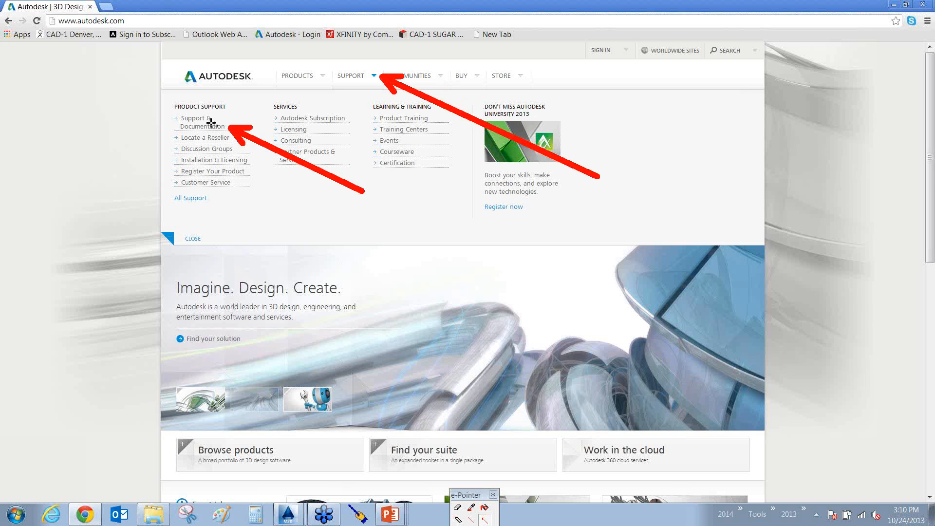
{"action": "key", "text": "Escape"}
{"action": "left_click", "coordinate": [211, 127]}
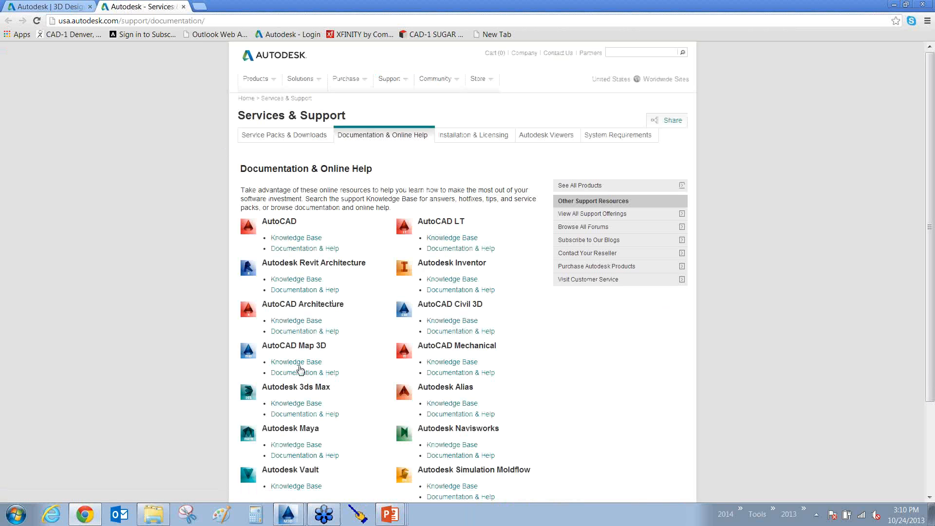
{"action": "left_click", "coordinate": [296, 363]}
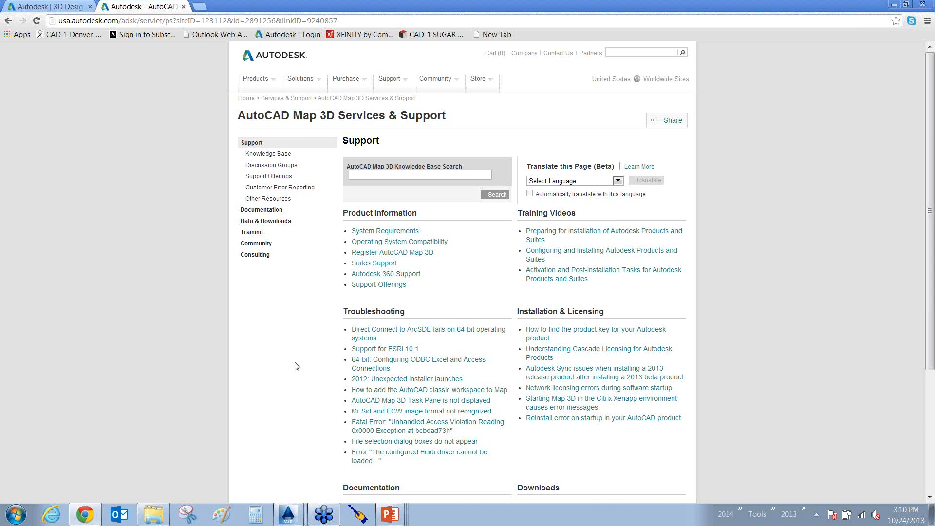
- Examine the service packs and hotfixes listed under Downloads on the AutoCAD Map 3D support page
{"action": "scroll", "coordinate": [297, 367], "scroll_direction": "down", "scroll_amount": 1}
{"action": "scroll", "coordinate": [296, 366], "scroll_direction": "down", "scroll_amount": 1}
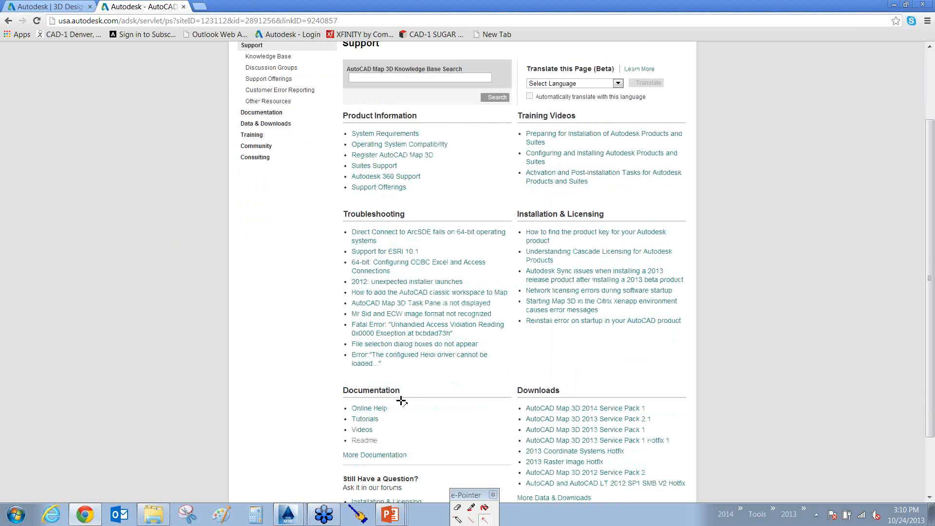
{"action": "left_click_drag", "start_coordinate": [403, 400], "coordinate": [518, 414]}
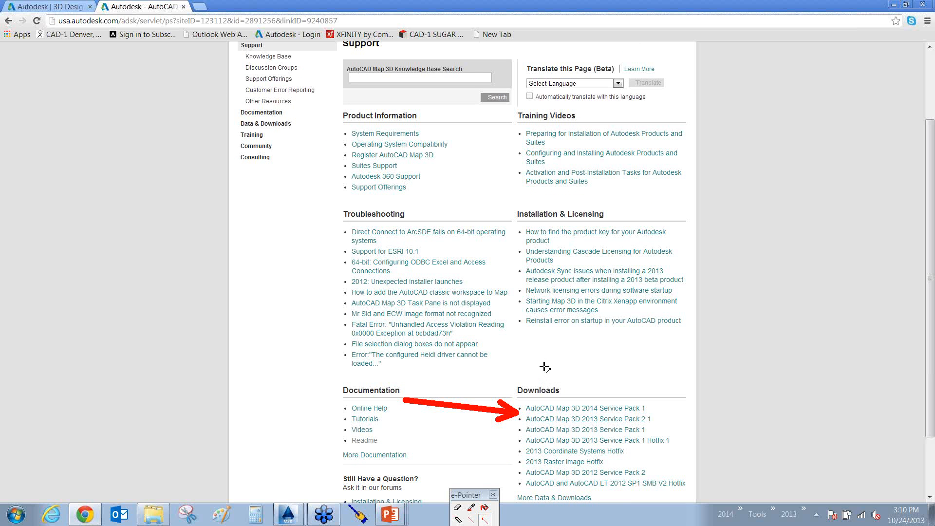
{"action": "key", "text": "Escape"}
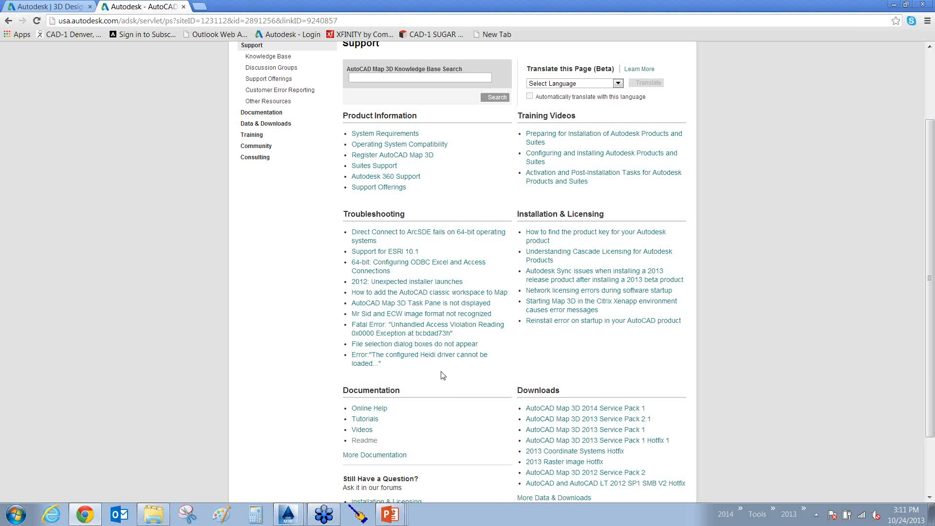
{"action": "key", "text": "ctrl+F12"}
{"action": "left_click_drag", "start_coordinate": [446, 371], "coordinate": [503, 402]}
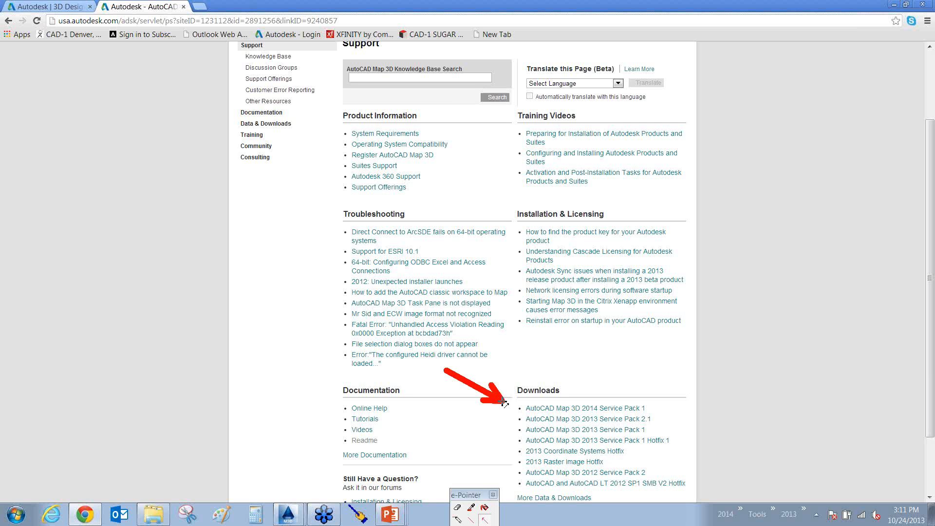
{"action": "key", "text": "ctrl+F12"}
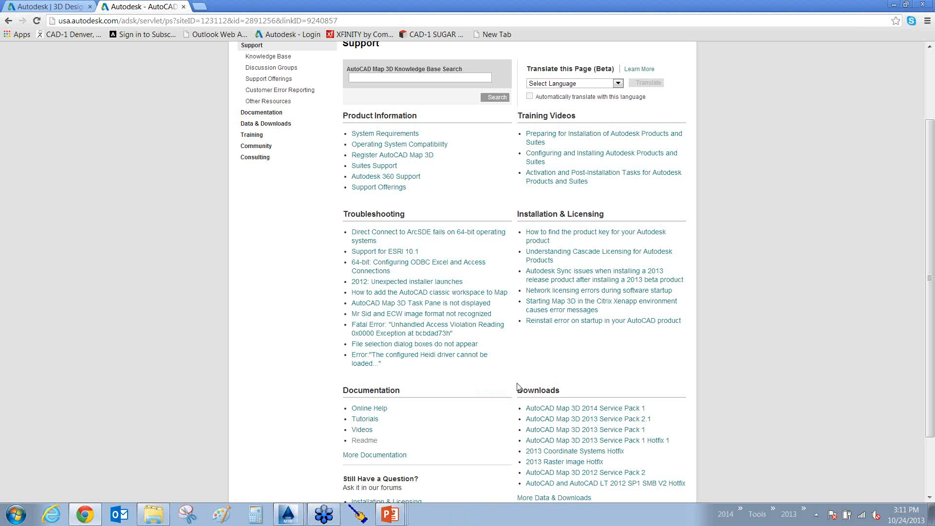
- Switch back to AutoCAD Map 3D and check the product update status in the Stay Connected options
{"action": "left_click", "coordinate": [894, 6]}
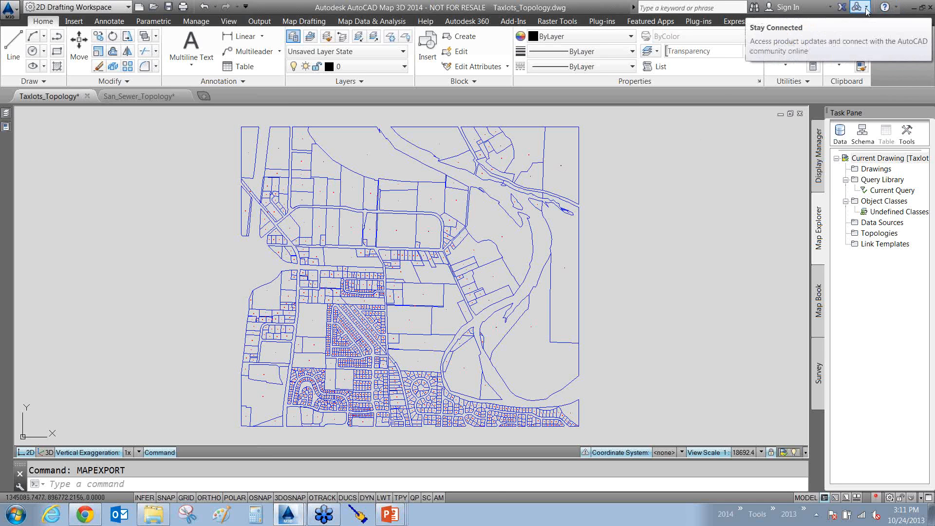
{"action": "left_click", "coordinate": [866, 8]}
{"action": "mouse_move", "coordinate": [714, 111]}
{"action": "left_mouse_down"}
{"action": "mouse_move", "coordinate": [820, 68]}
{"action": "mouse_move", "coordinate": [828, 30]}
{"action": "mouse_move", "coordinate": [829, 38]}
{"action": "left_mouse_up"}
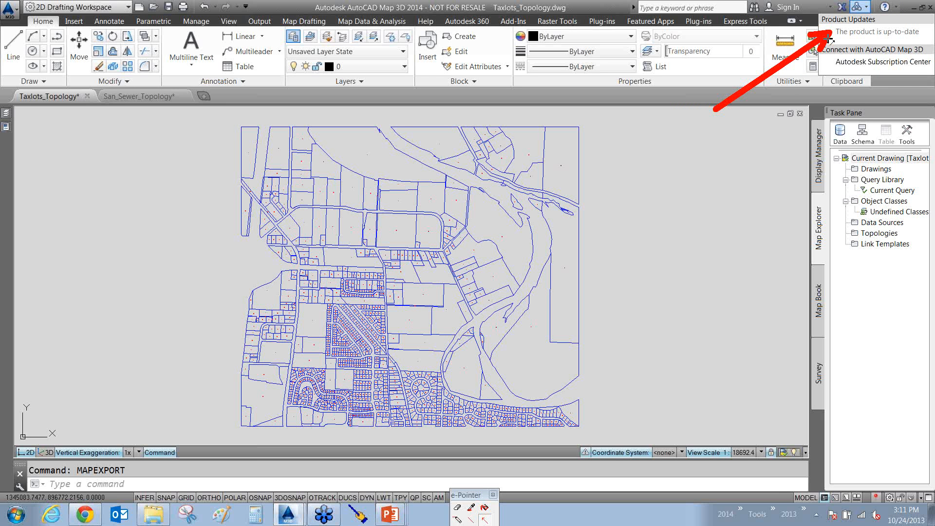
{"action": "left_click_drag", "start_coordinate": [797, 161], "coordinate": [837, 42]}
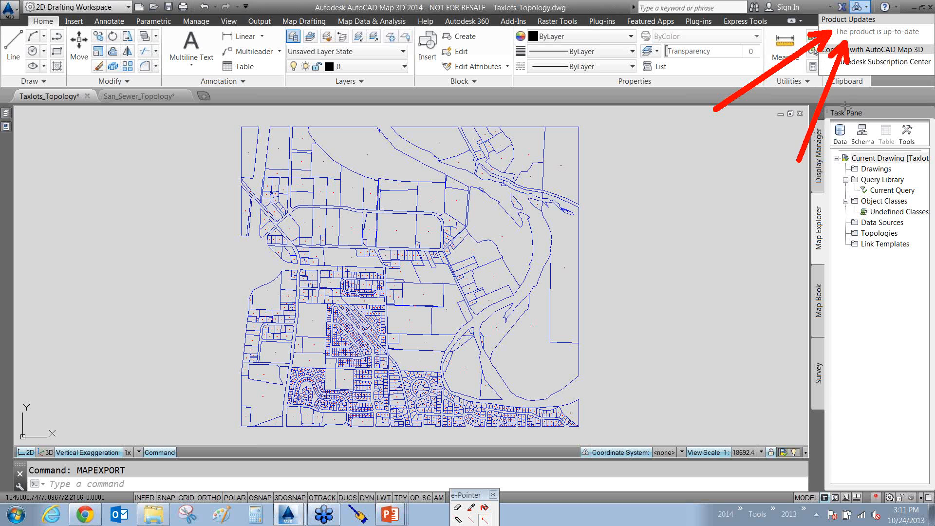
{"action": "left_click_drag", "start_coordinate": [883, 194], "coordinate": [872, 44]}
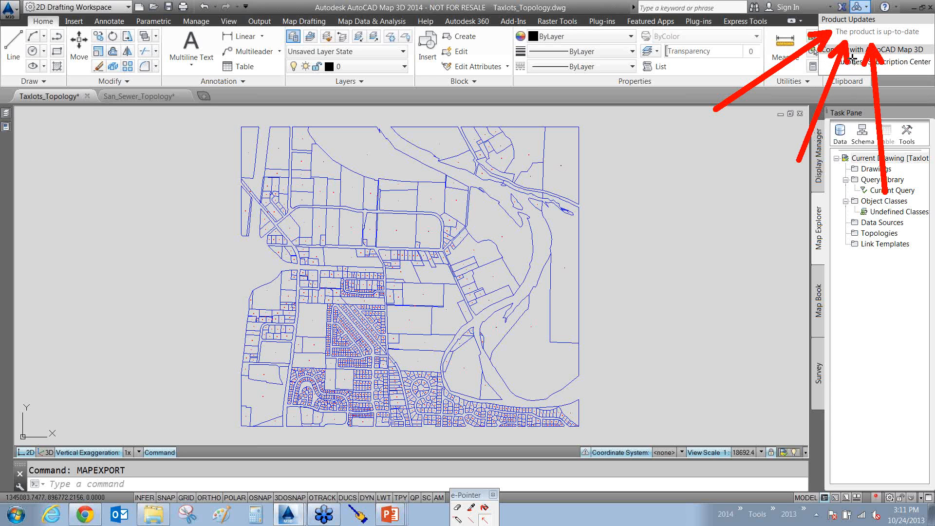
{"action": "key", "text": "Escape"}
{"action": "mouse_move", "coordinate": [764, 105]}
{"action": "left_mouse_down"}
{"action": "mouse_move", "coordinate": [896, 45]}
{"action": "mouse_move", "coordinate": [924, 7]}
{"action": "left_mouse_up"}
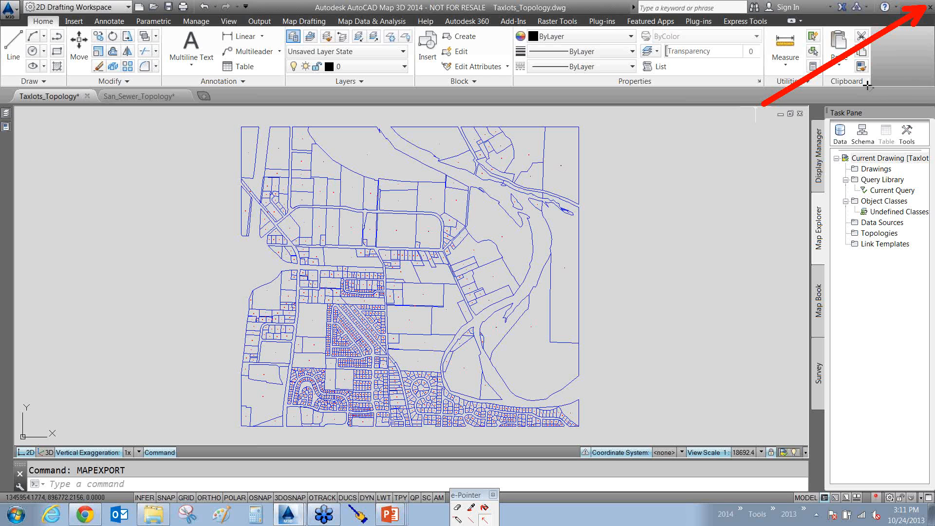
{"action": "key", "text": "Escape"}
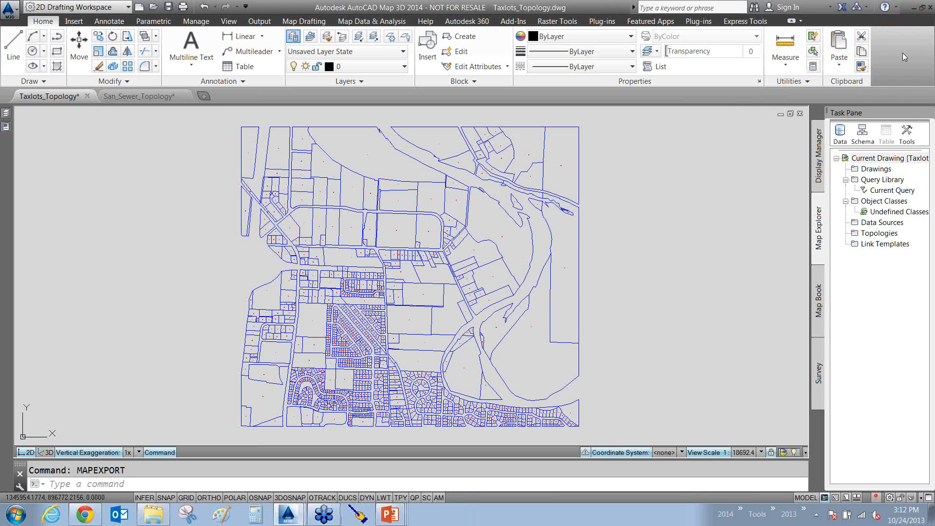
- Check the Product Updates entry again, and close the Stay Connected options
{"action": "left_click", "coordinate": [868, 7]}
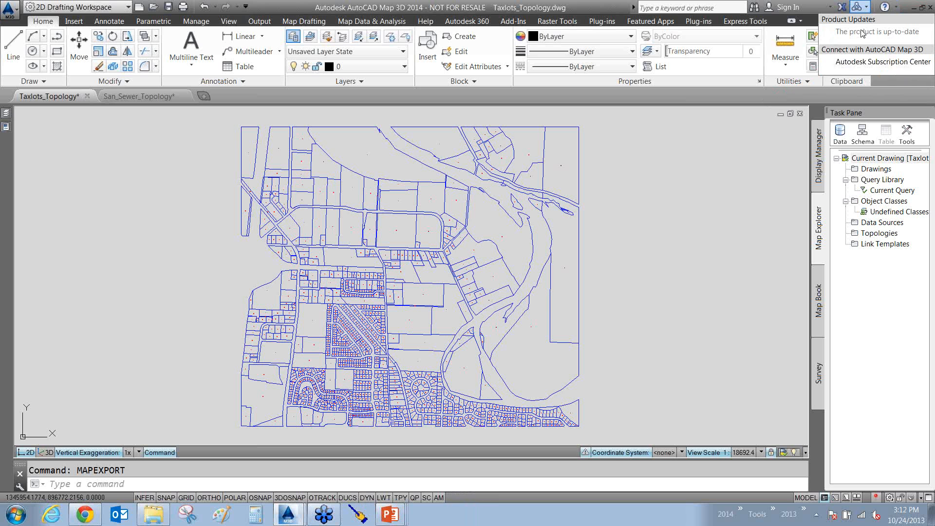
{"action": "key", "text": "super+0"}
{"action": "left_click_drag", "start_coordinate": [807, 104], "coordinate": [848, 40]}
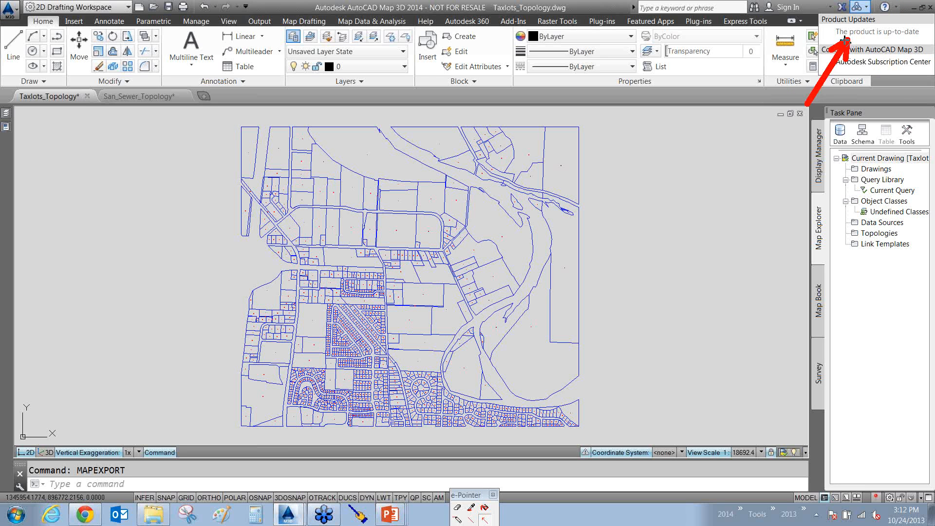
{"action": "key", "text": "Escape"}
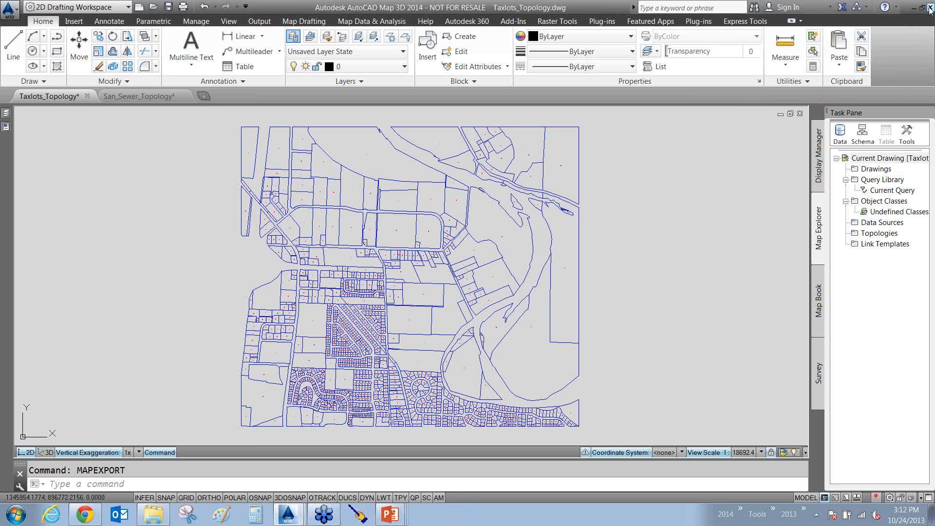
{"action": "key", "text": "super+0"}
{"action": "left_click_drag", "start_coordinate": [911, 50], "coordinate": [926, 13]}
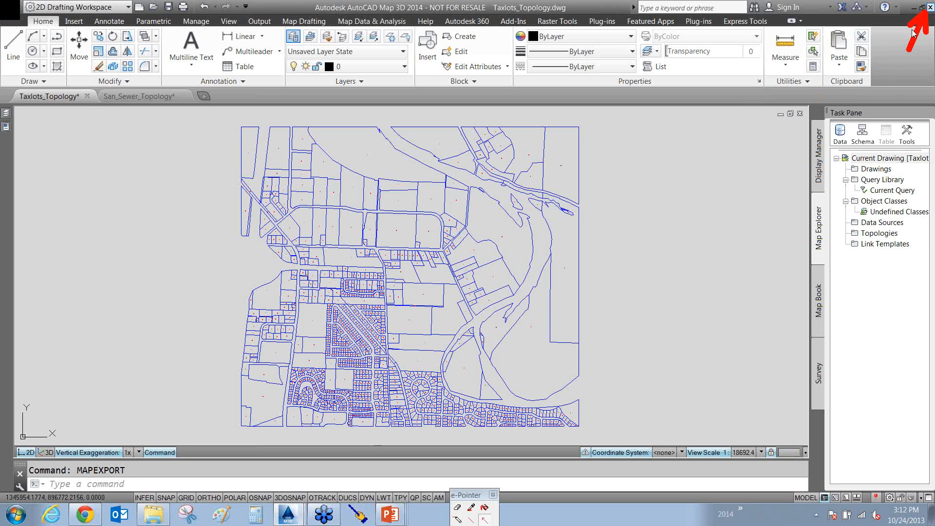
{"action": "key", "text": "Escape"}
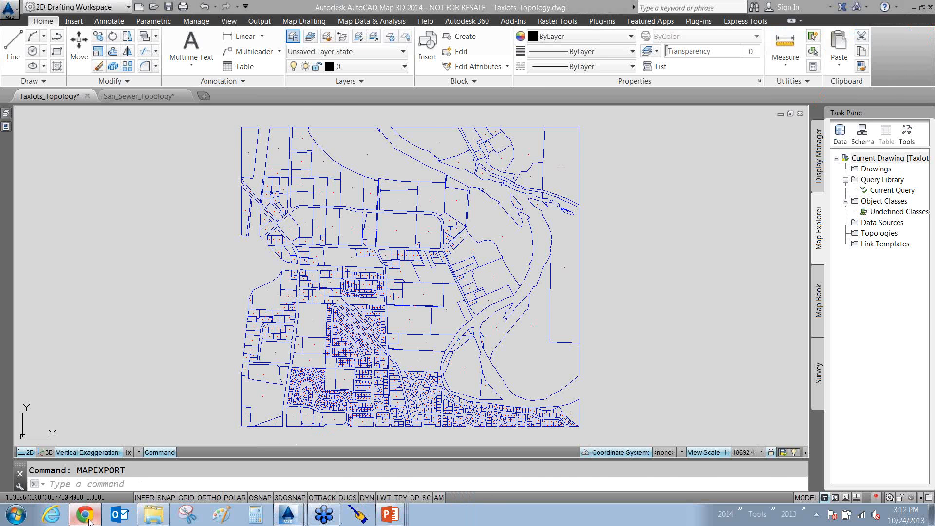
- Switch to Google Chrome and review the AutoCAD Map 3D service pack downloads again
{"action": "left_click", "coordinate": [84, 514]}
{"action": "key", "text": "super+0"}
{"action": "left_click_drag", "start_coordinate": [476, 376], "coordinate": [510, 401]}
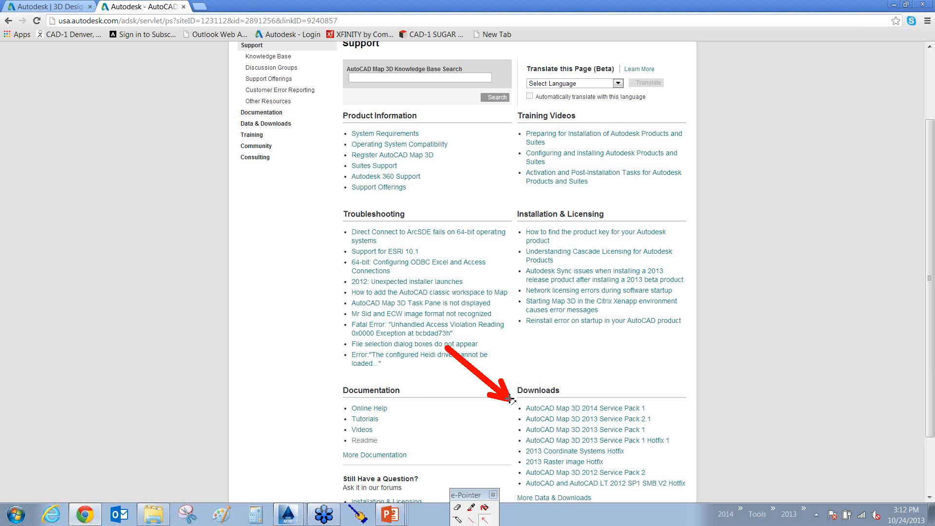
{"action": "key", "text": "Escape"}
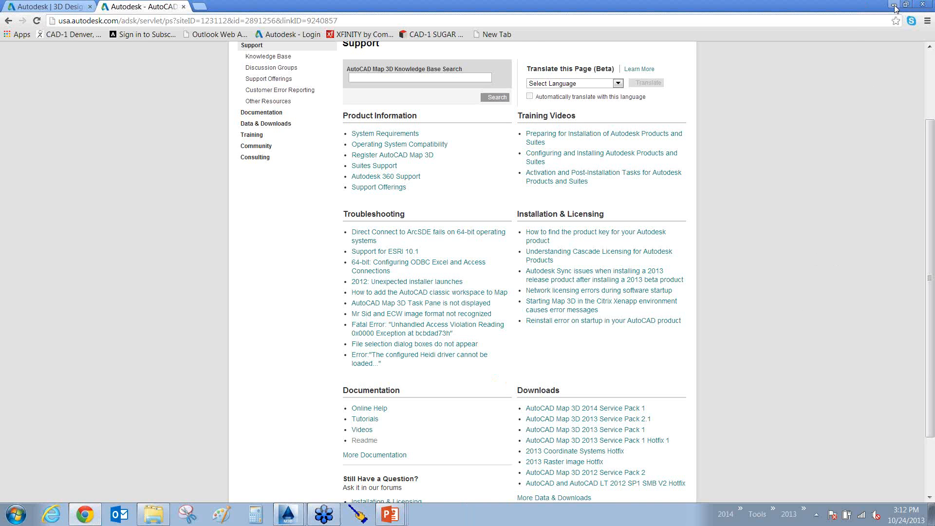
- Return to AutoCAD Map 3D and start a MAPEXPORT to an ESRI Shapefile named parcels in the MAP Topology folder
{"action": "left_click", "coordinate": [894, 6]}
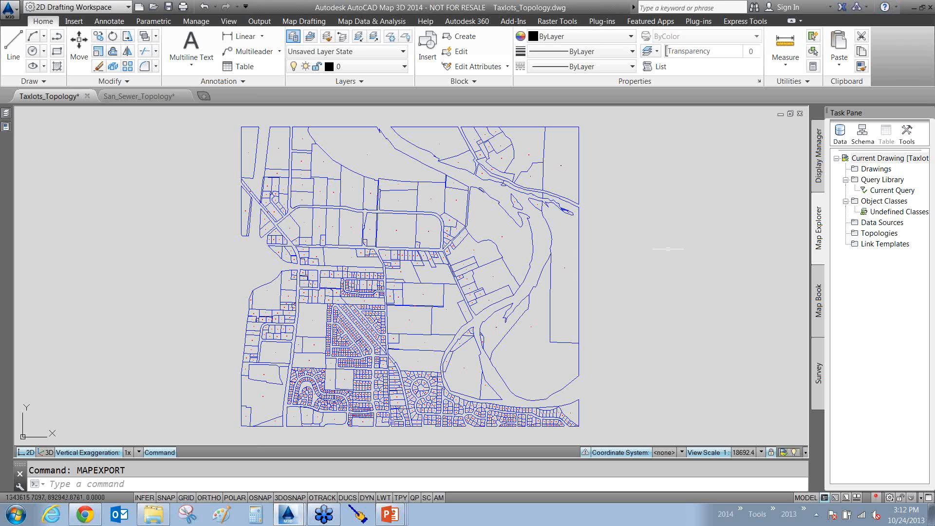
{"action": "type", "text": "mapexport"}
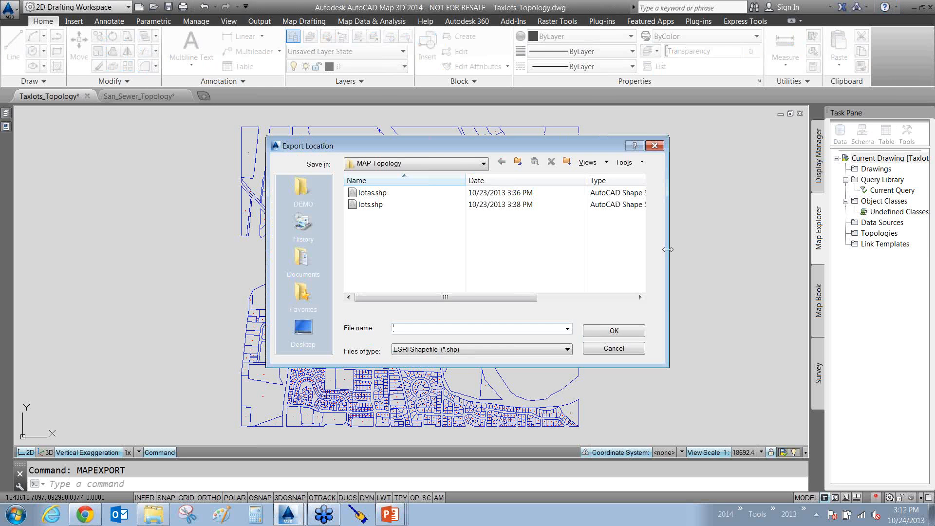
{"action": "type", "text": "parcels"}
{"action": "left_click", "coordinate": [566, 351]}
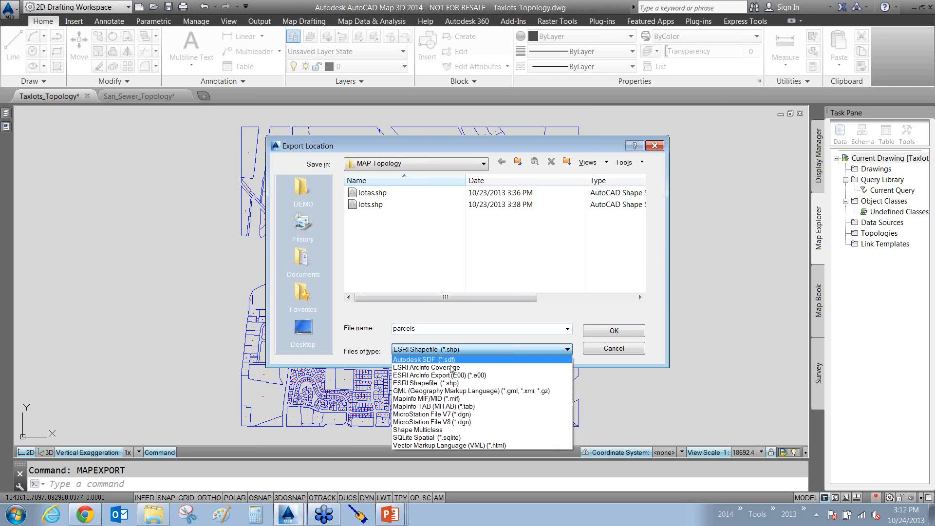
{"action": "left_click", "coordinate": [651, 326]}
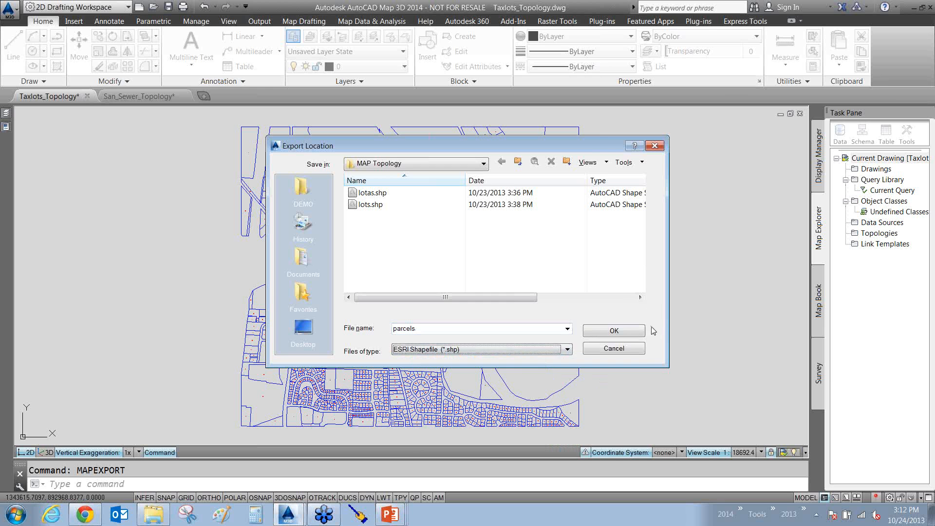
{"action": "left_click", "coordinate": [609, 331]}
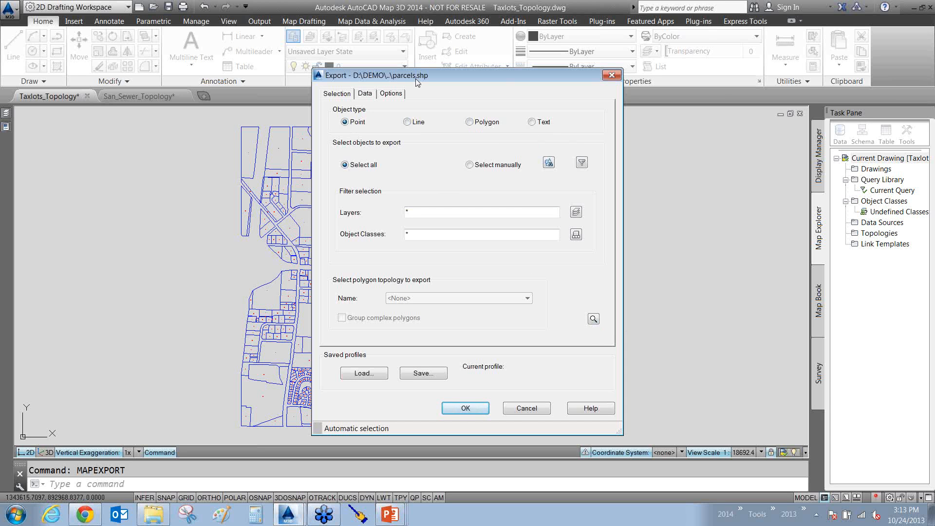
- Set the export object type to Polygon and limit the selection to the Taxlot_Lines layer
{"action": "left_click_drag", "start_coordinate": [415, 78], "coordinate": [394, 57]}
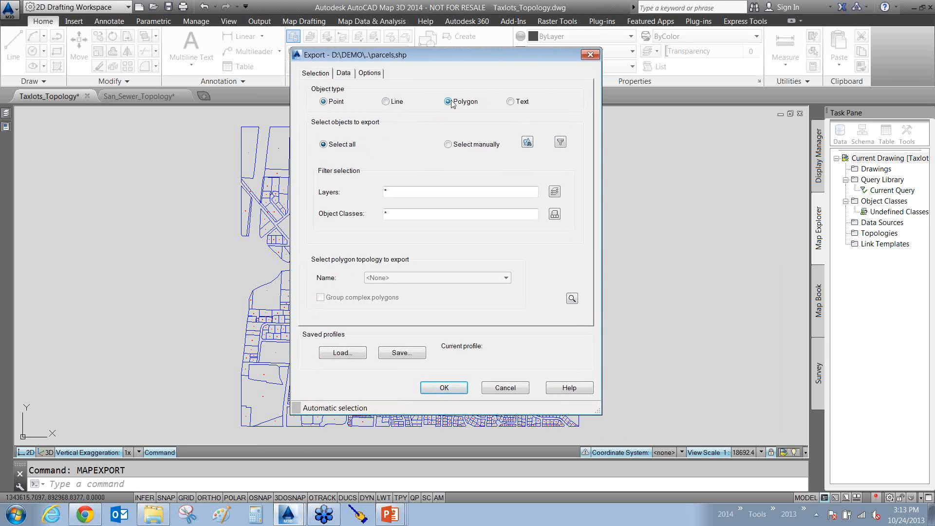
{"action": "left_click_drag", "start_coordinate": [455, 180], "coordinate": [455, 112]}
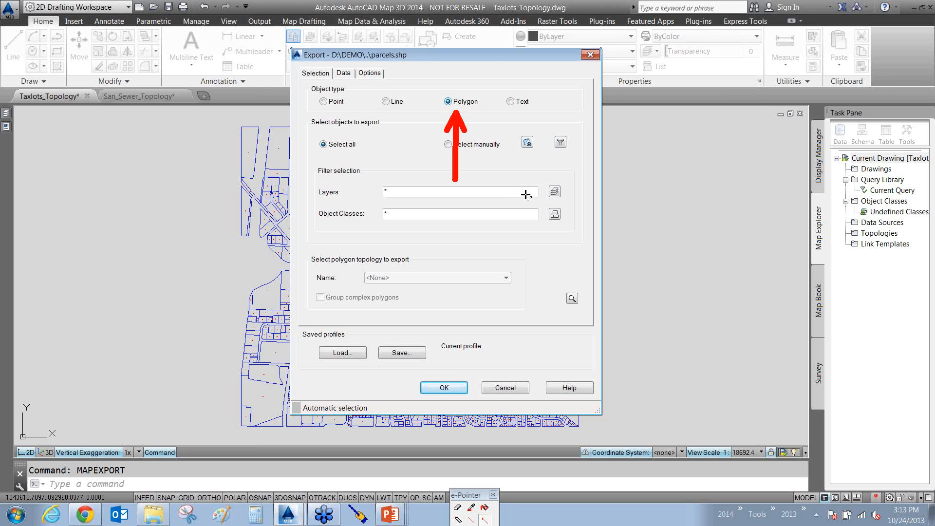
{"action": "left_click", "coordinate": [554, 192]}
{"action": "left_click", "coordinate": [334, 187]}
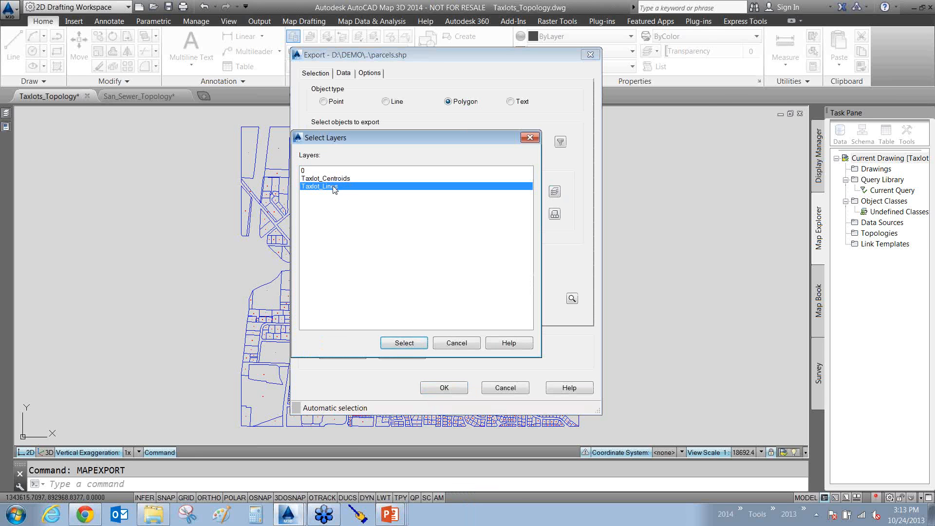
{"action": "left_click", "coordinate": [397, 344]}
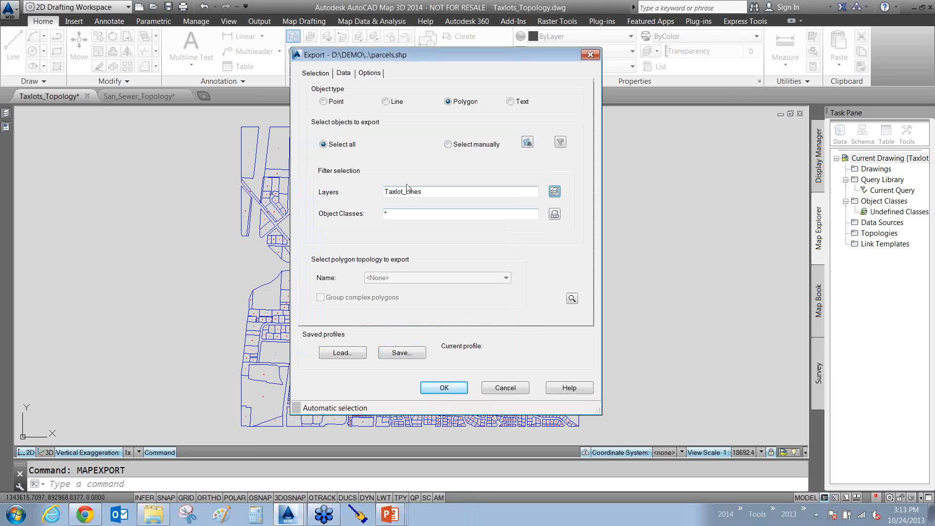
- Set the export options to treat closed polylines as polygons
{"action": "left_click", "coordinate": [369, 74]}
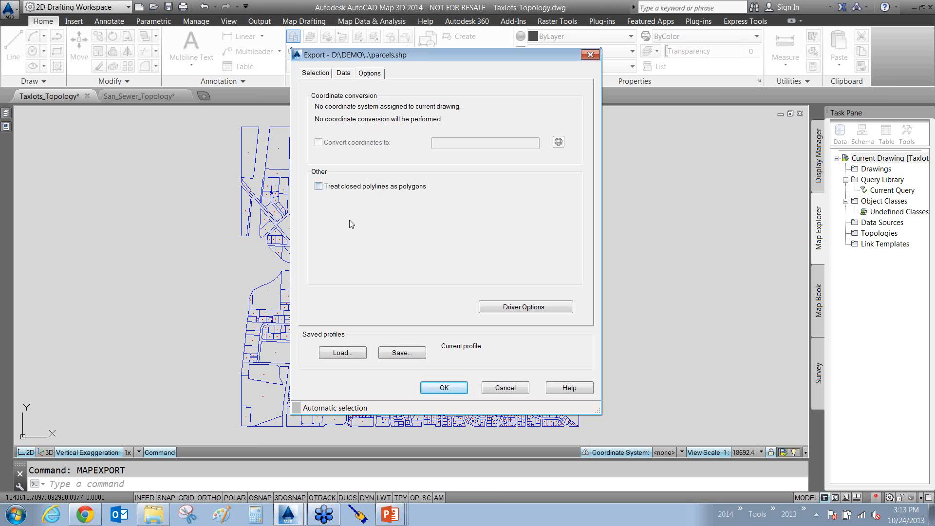
{"action": "left_click_drag", "start_coordinate": [343, 274], "coordinate": [321, 192]}
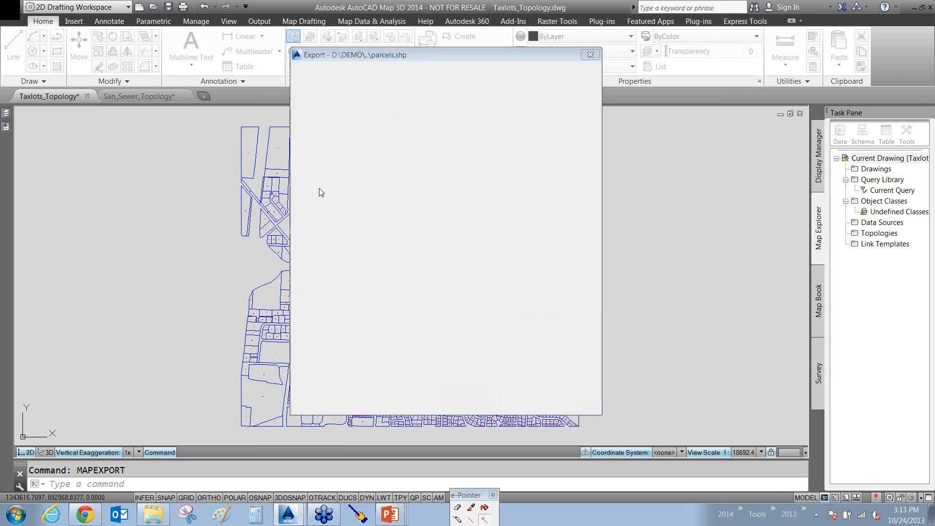
{"action": "left_click", "coordinate": [318, 186]}
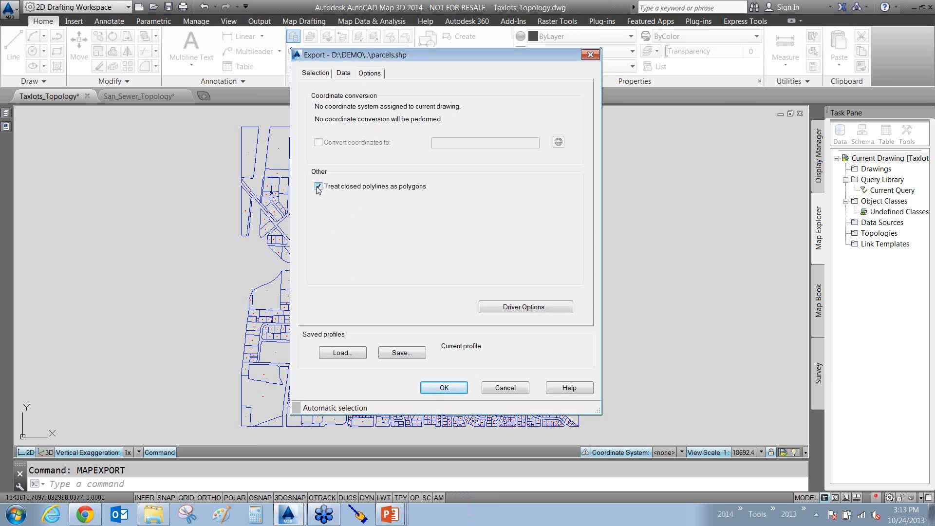
{"action": "mouse_move", "coordinate": [320, 255]}
{"action": "left_mouse_down"}
{"action": "mouse_move", "coordinate": [346, 197]}
{"action": "mouse_move", "coordinate": [359, 218]}
{"action": "mouse_move", "coordinate": [372, 200]}
{"action": "left_mouse_up"}
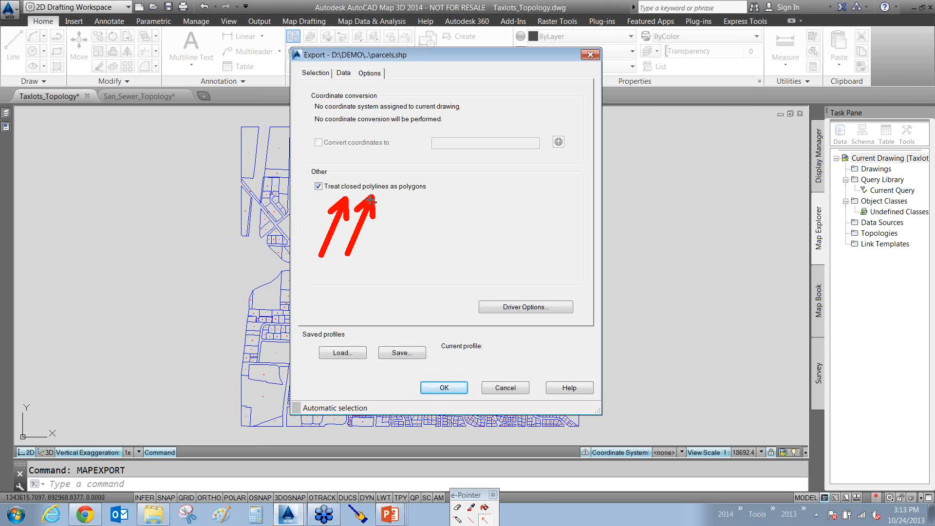
{"action": "key", "text": "Escape"}
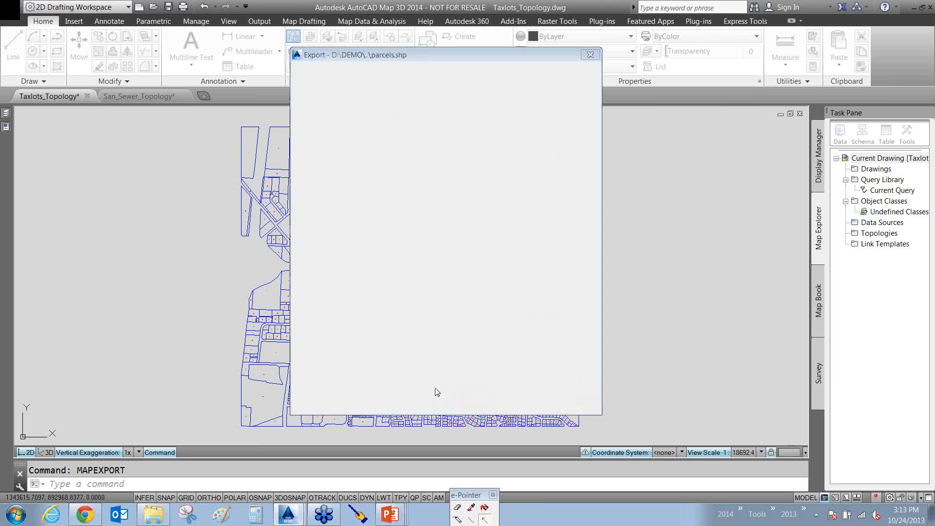
- Run the parcels shapefile export and check its command-line report
{"action": "left_click", "coordinate": [436, 389]}
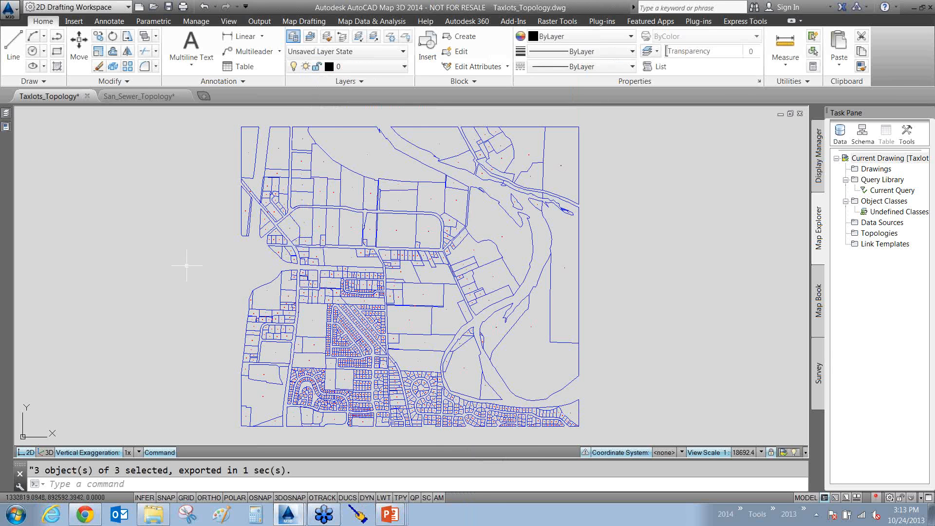
{"action": "left_click_drag", "start_coordinate": [173, 263], "coordinate": [104, 459]}
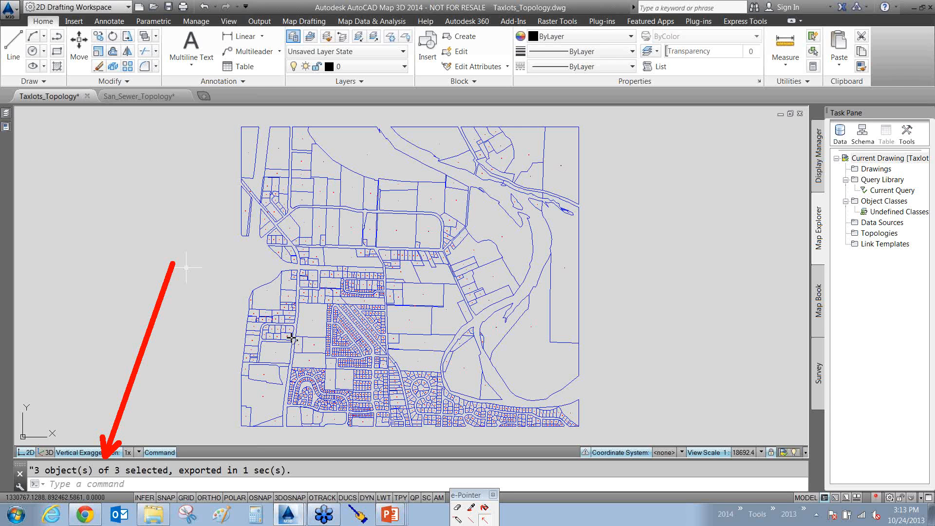
- Select sample tax lot lines along the river and central lots to examine how the boundaries are built, and clear the selection
{"action": "left_click", "coordinate": [587, 292]}
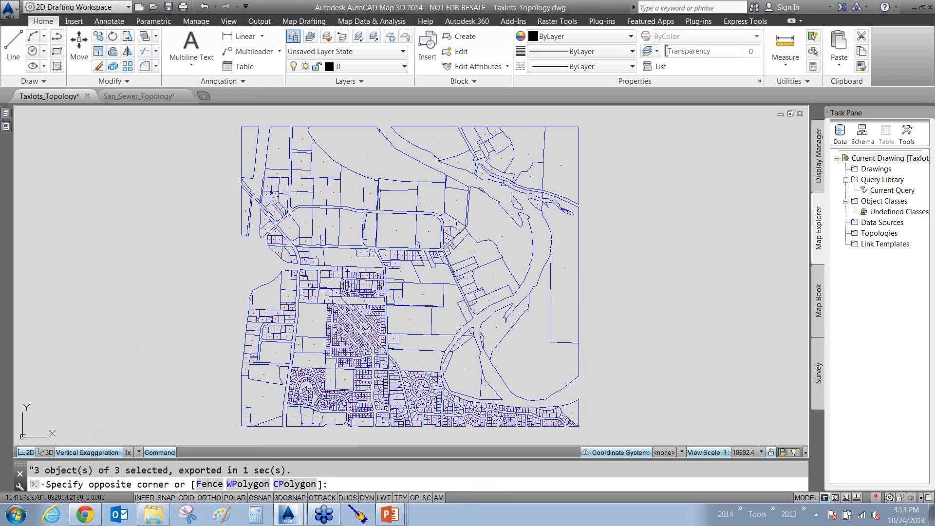
{"action": "left_click", "coordinate": [571, 305]}
{"action": "left_click", "coordinate": [559, 309]}
{"action": "left_click", "coordinate": [545, 320]}
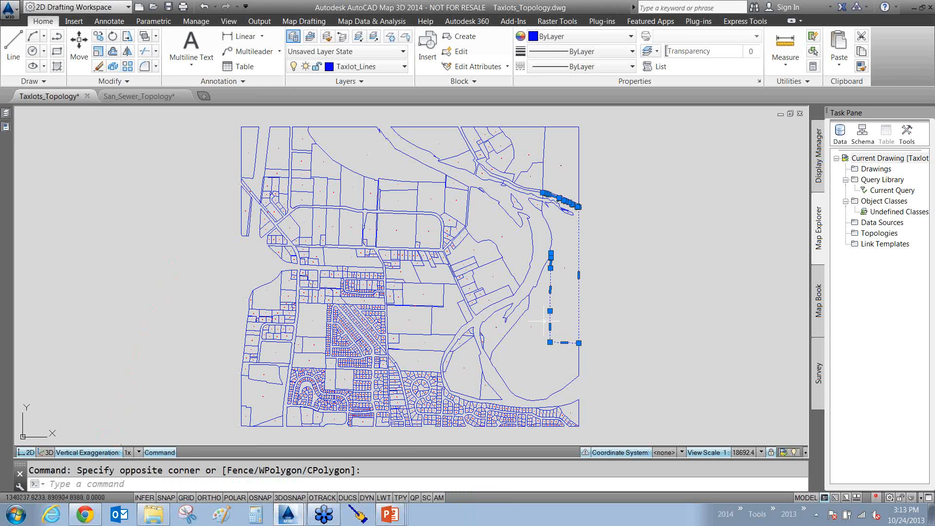
{"action": "left_click", "coordinate": [568, 393]}
{"action": "left_click", "coordinate": [550, 380]}
{"action": "left_click", "coordinate": [516, 338]}
{"action": "left_click", "coordinate": [502, 330]}
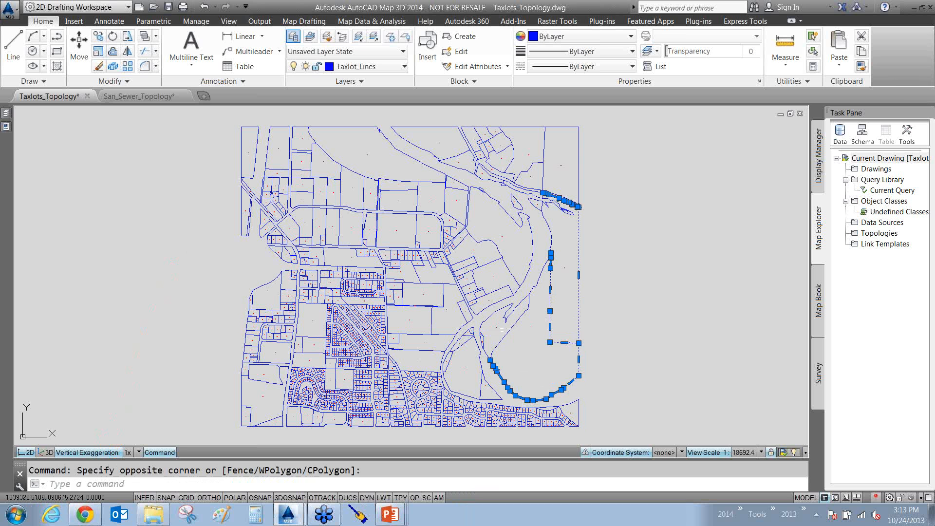
{"action": "left_click", "coordinate": [466, 344]}
{"action": "left_click", "coordinate": [441, 319]}
{"action": "left_click", "coordinate": [402, 322]}
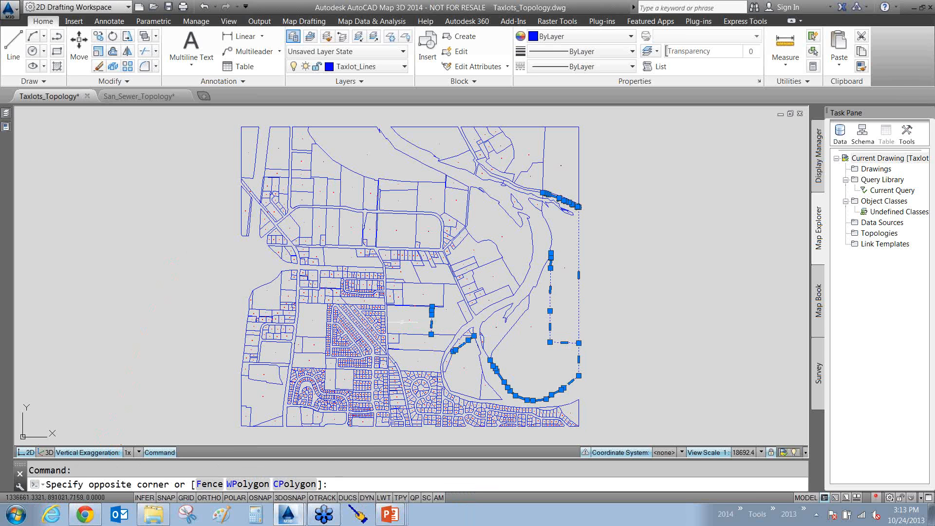
{"action": "key", "text": "Escape"}
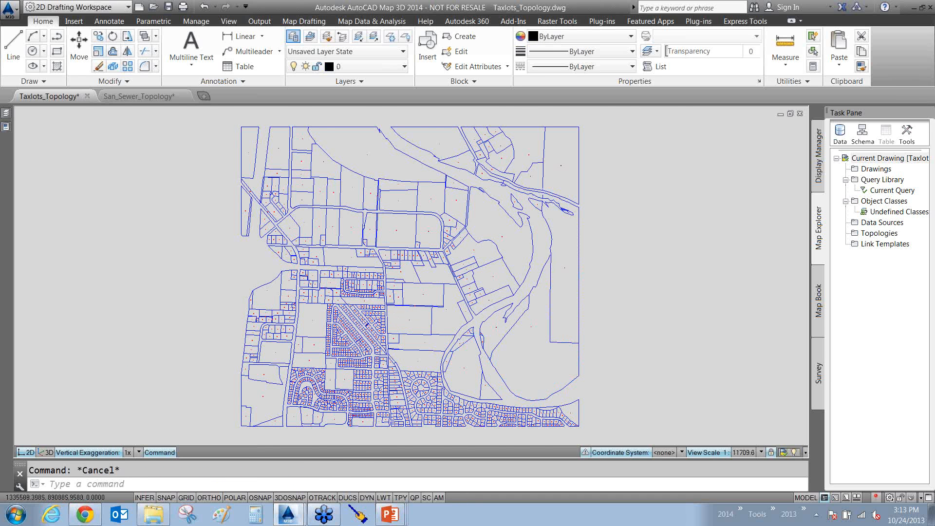
- Examine individual boundary segments of a lot in the dense diagonal blocks by selecting them, and clear the selection
{"action": "scroll", "coordinate": [367, 325], "scroll_direction": "up", "scroll_amount": 10}
{"action": "left_click", "coordinate": [384, 307]}
{"action": "left_click", "coordinate": [380, 260]}
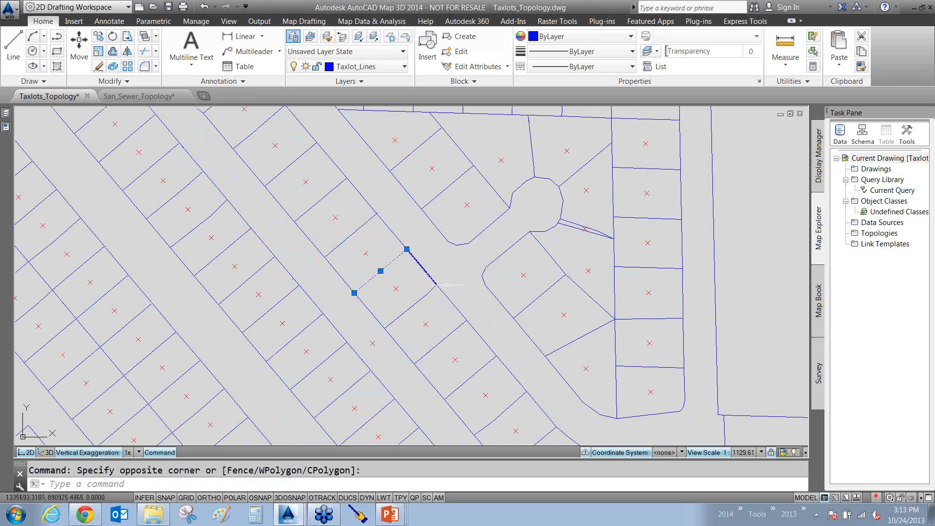
{"action": "key", "text": "Escape"}
{"action": "scroll", "coordinate": [457, 260], "scroll_direction": "down", "scroll_amount": 2}
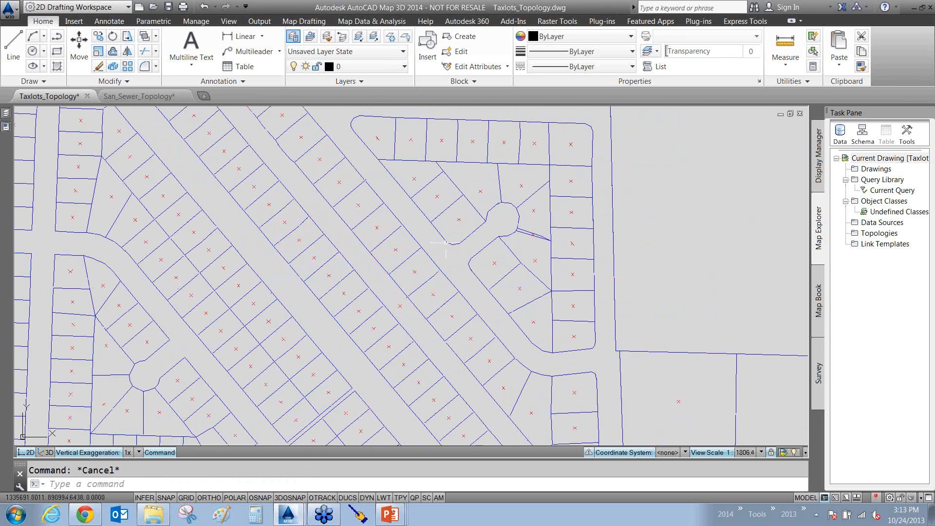
{"action": "scroll", "coordinate": [447, 251], "scroll_direction": "down", "scroll_amount": 10}
{"action": "middle_click_drag", "start_coordinate": [489, 228], "coordinate": [480, 298]}
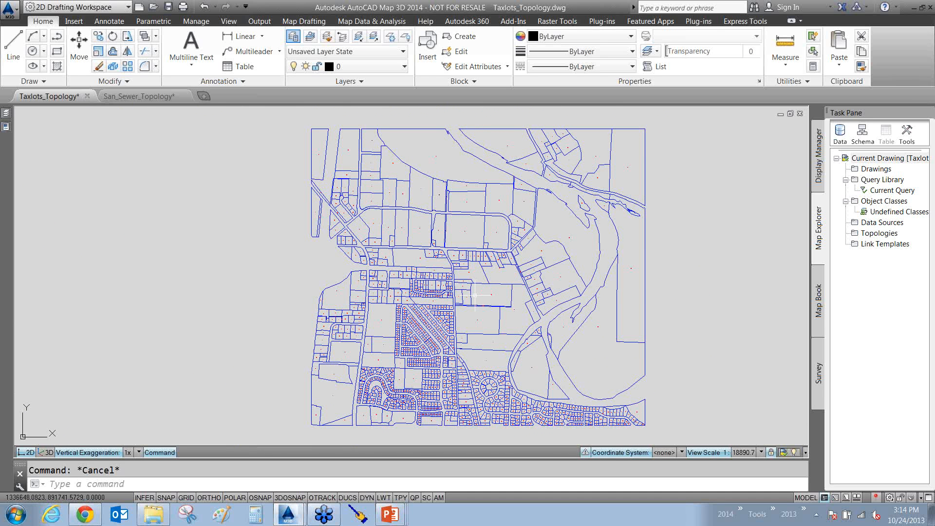
{"action": "scroll", "coordinate": [457, 218], "scroll_direction": "up", "scroll_amount": 2}
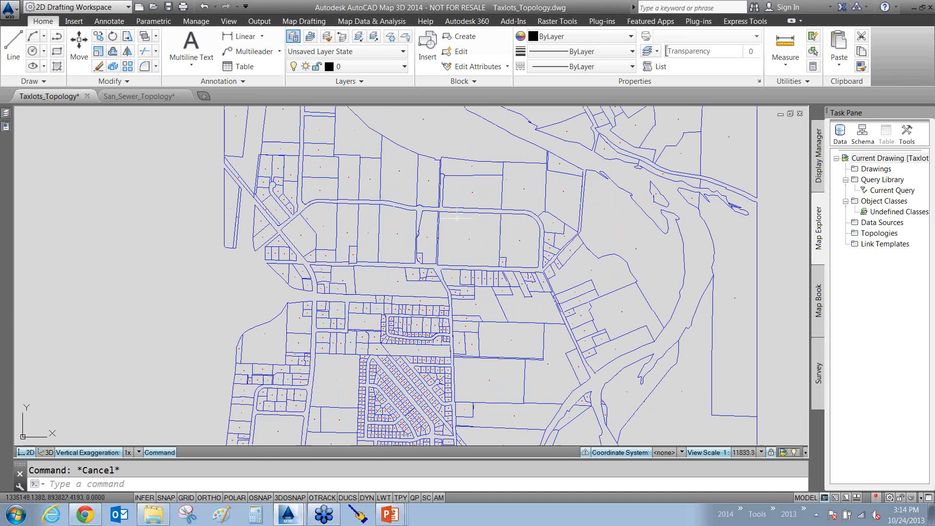
{"action": "scroll", "coordinate": [476, 237], "scroll_direction": "up", "scroll_amount": 4}
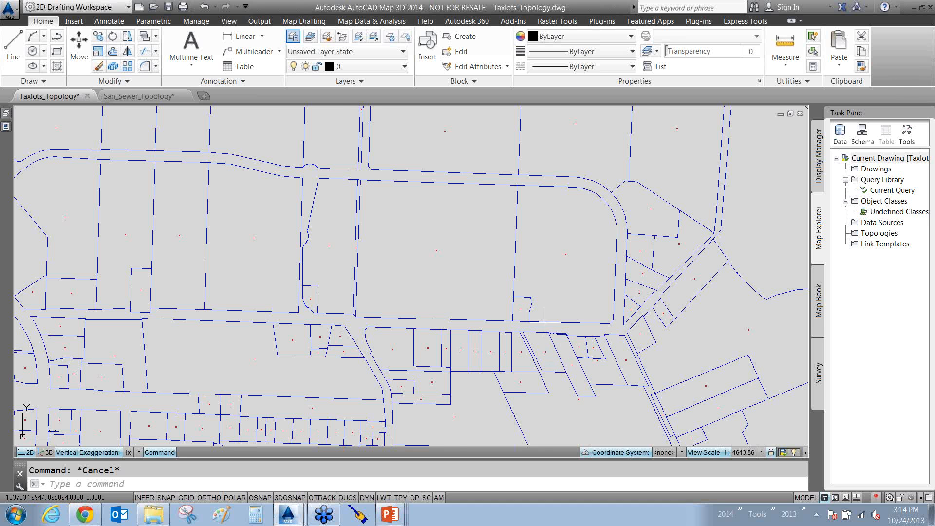
{"action": "scroll", "coordinate": [484, 270], "scroll_direction": "down", "scroll_amount": 6}
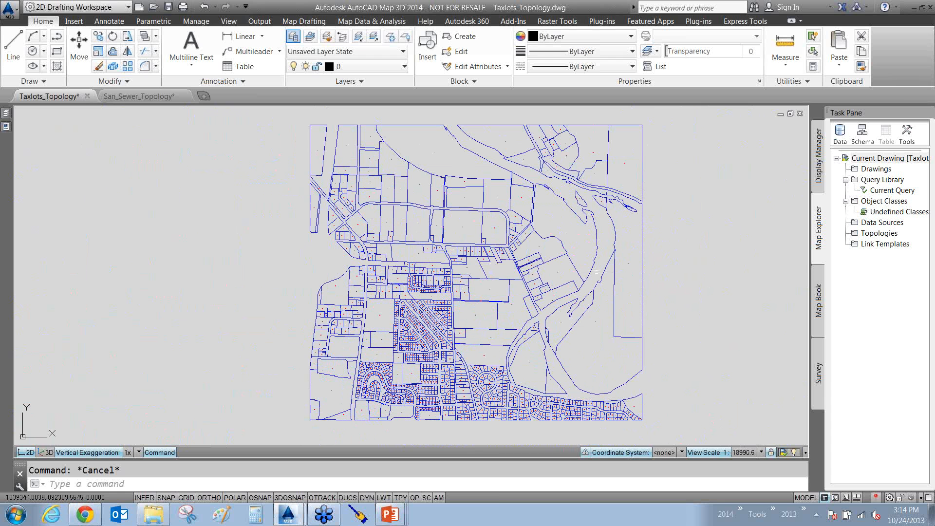
{"action": "left_click_drag", "start_coordinate": [724, 282], "coordinate": [852, 235]}
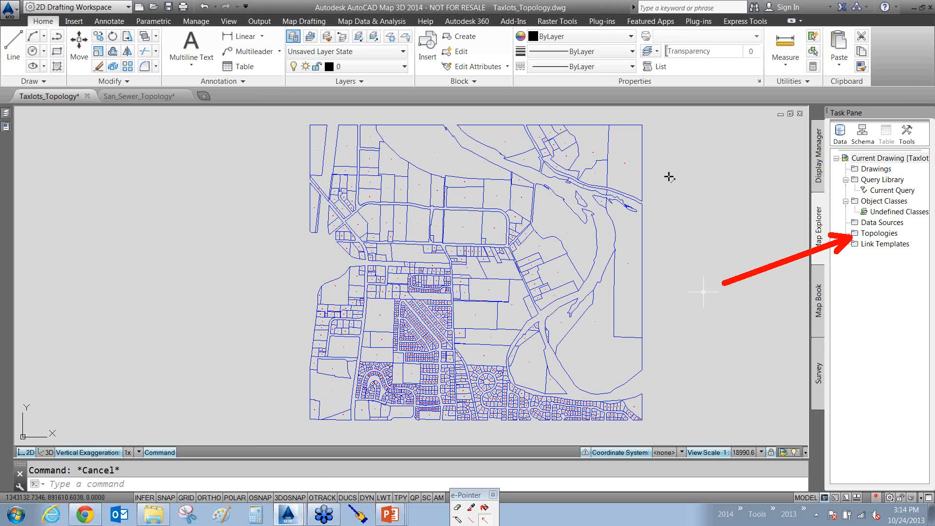
{"action": "key", "text": "Escape"}
{"action": "left_click", "coordinate": [676, 163]}
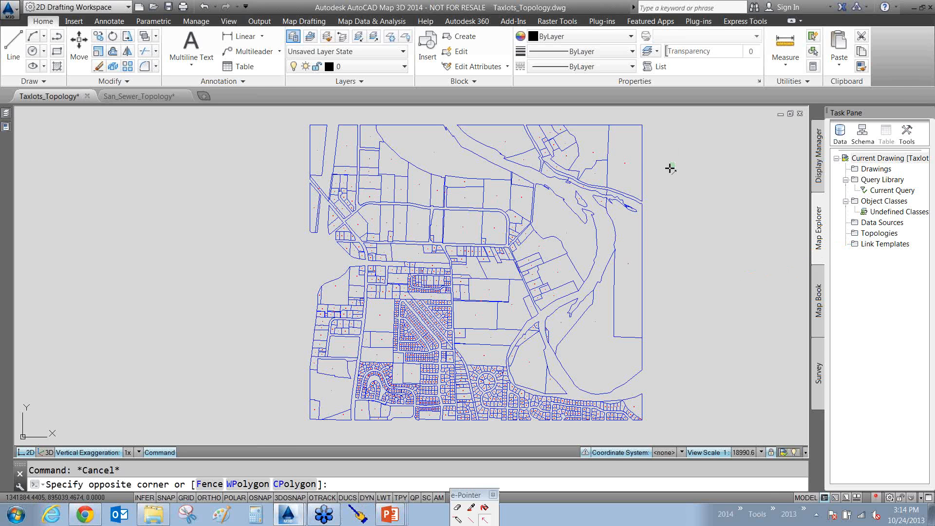
{"action": "left_click_drag", "start_coordinate": [670, 165], "coordinate": [632, 153]}
{"action": "left_click_drag", "start_coordinate": [654, 232], "coordinate": [626, 257]}
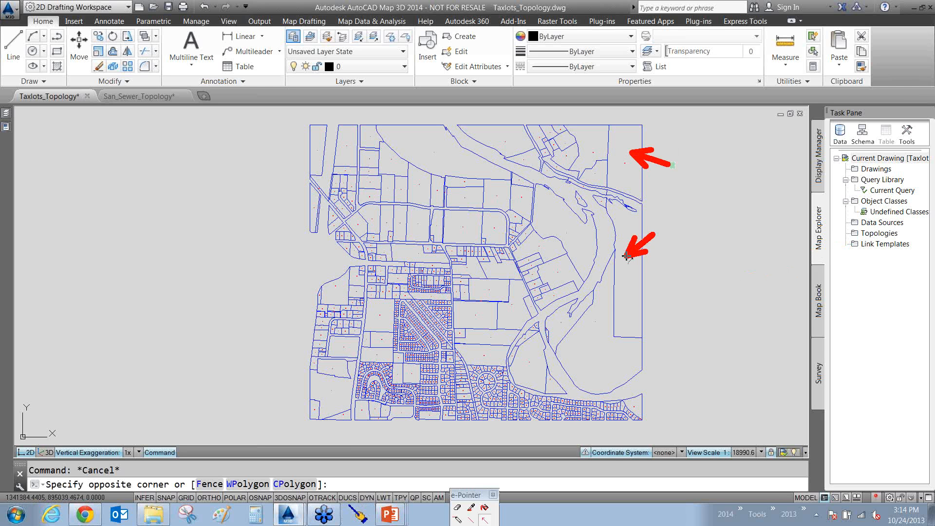
{"action": "left_click_drag", "start_coordinate": [623, 320], "coordinate": [597, 344]}
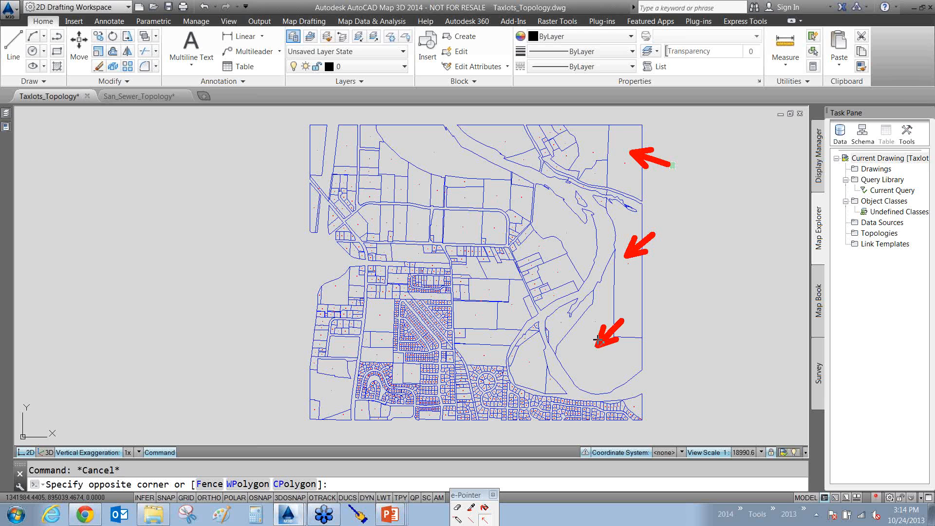
{"action": "key", "text": "Escape"}
{"action": "key", "text": "Escape"}
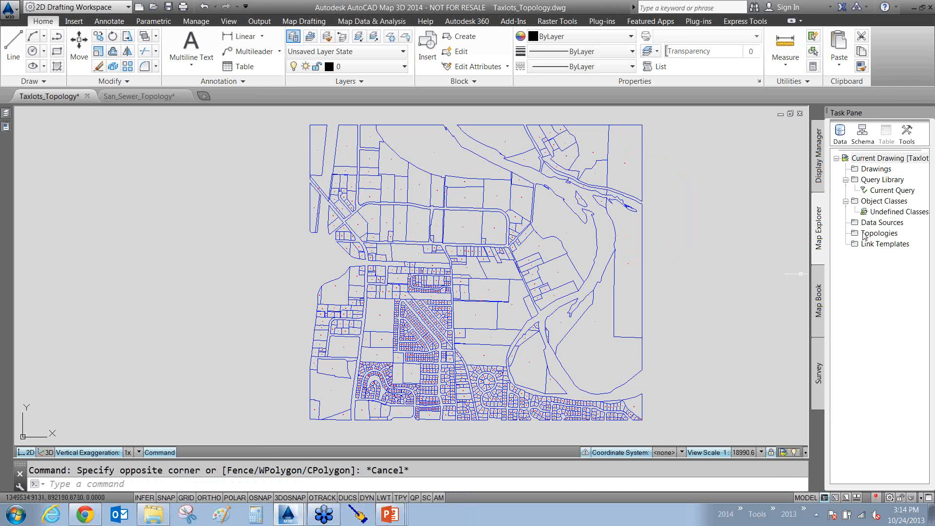
- Review the Topologies options in Map Explorer and look at Display Manager before returning to Map Explorer
{"action": "right_click", "coordinate": [863, 233]}
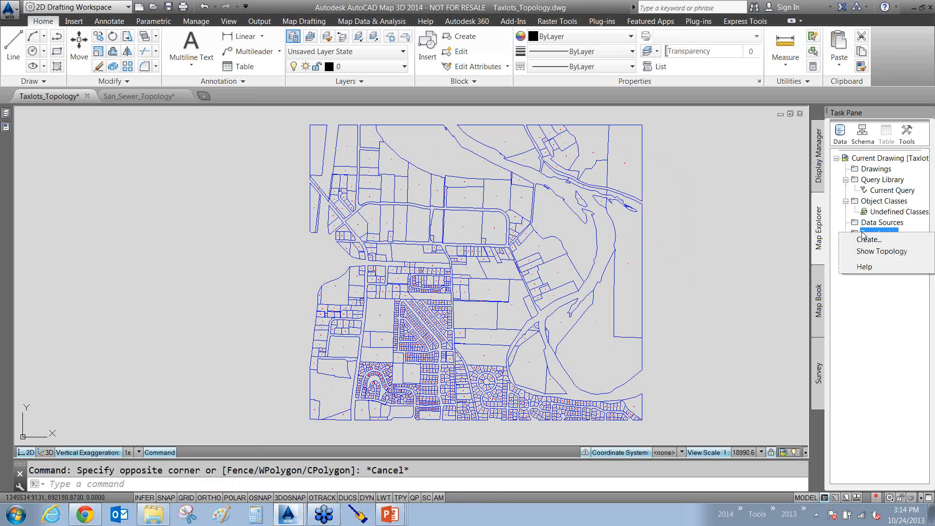
{"action": "key", "text": "F9"}
{"action": "left_click_drag", "start_coordinate": [700, 294], "coordinate": [808, 232]}
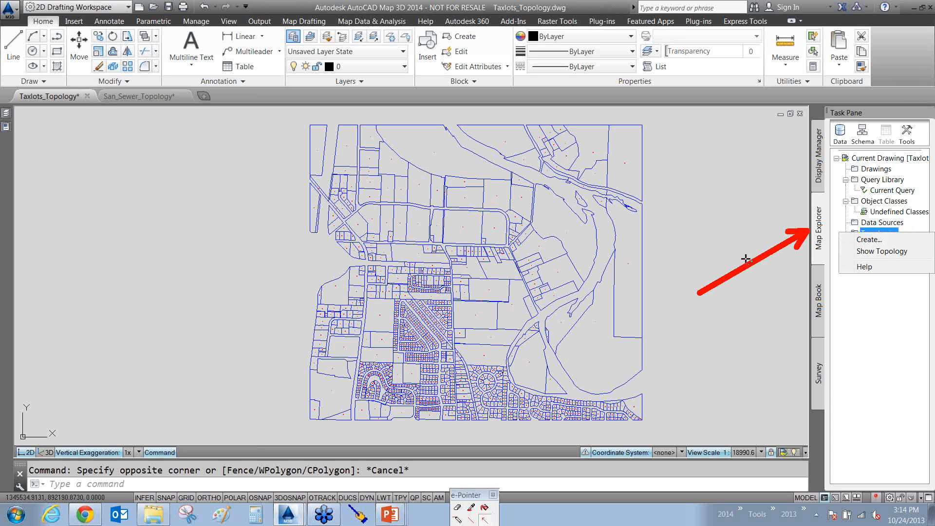
{"action": "key", "text": "F9"}
{"action": "left_click", "coordinate": [819, 173]}
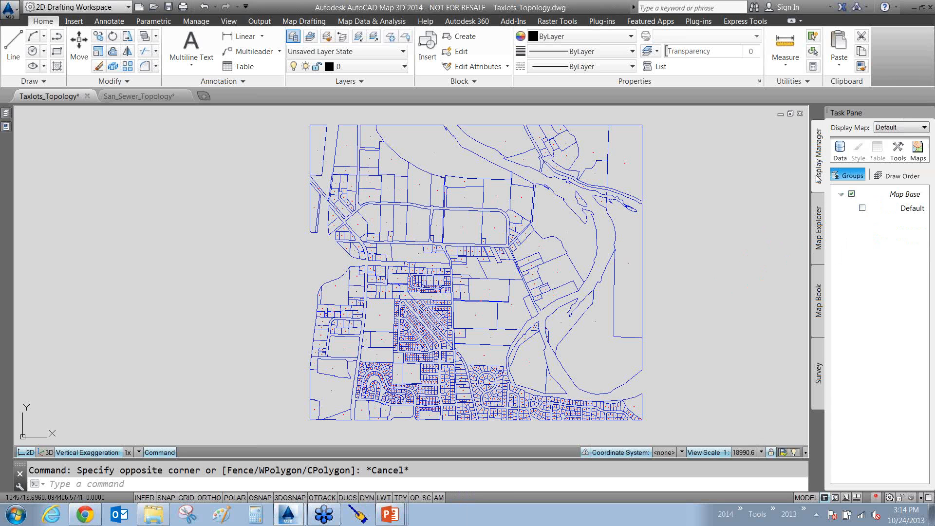
{"action": "left_click", "coordinate": [818, 231]}
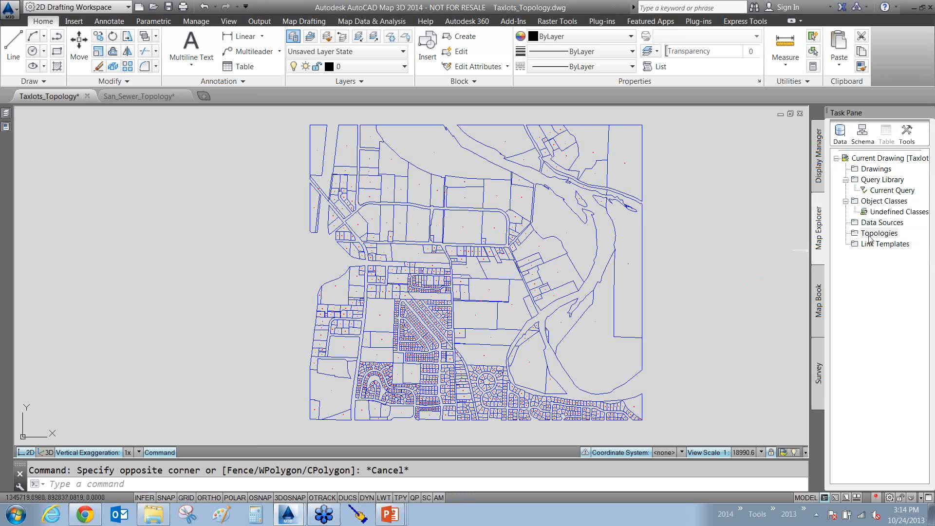
- Start a new polygon topology named Parcels with the description parcels and proceed to link selection
{"action": "right_click", "coordinate": [869, 235]}
{"action": "left_click", "coordinate": [870, 243]}
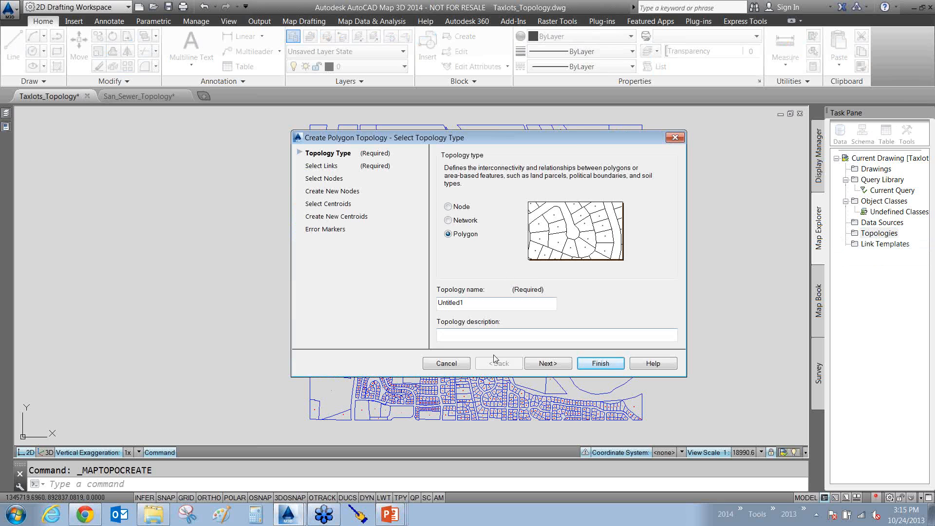
{"action": "left_click_drag", "start_coordinate": [574, 141], "coordinate": [558, 132]}
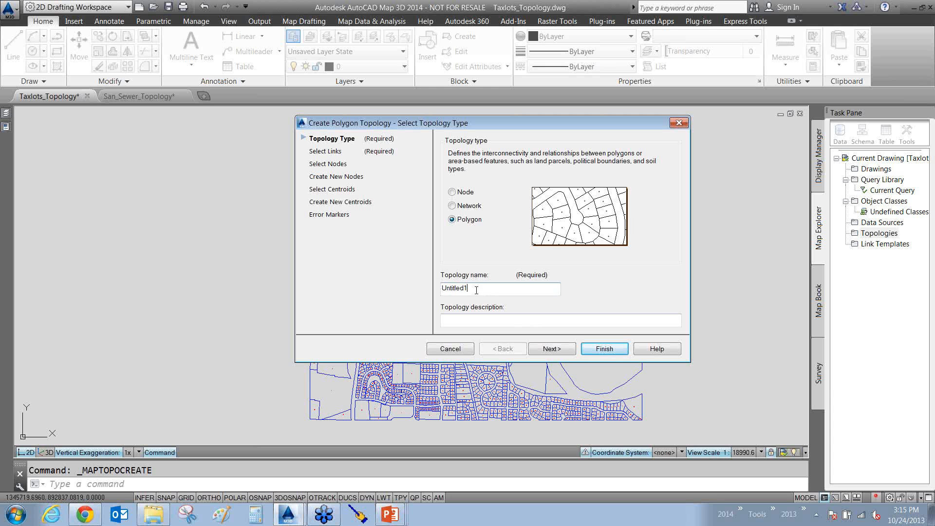
{"action": "left_click_drag", "start_coordinate": [476, 290], "coordinate": [437, 289]}
{"action": "type", "text": "Parcels"}
{"action": "left_click", "coordinate": [459, 322]}
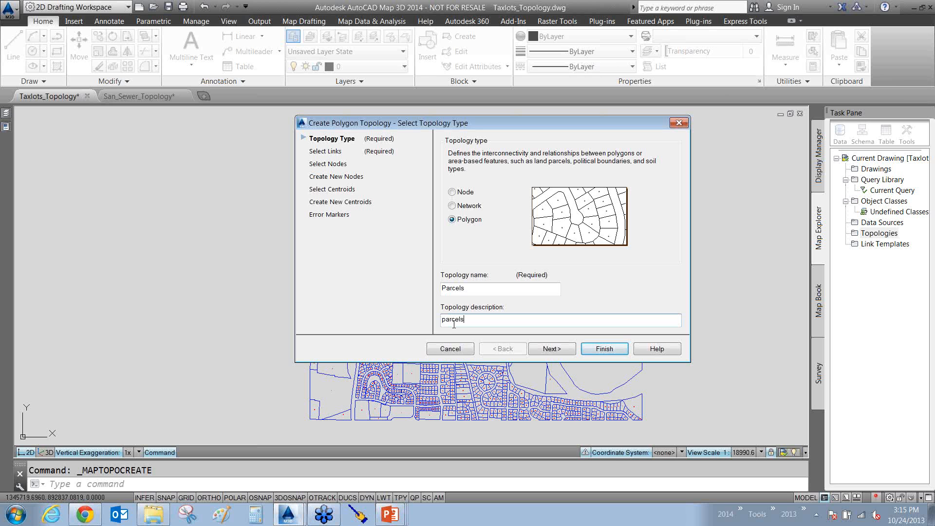
{"action": "left_click", "coordinate": [538, 350]}
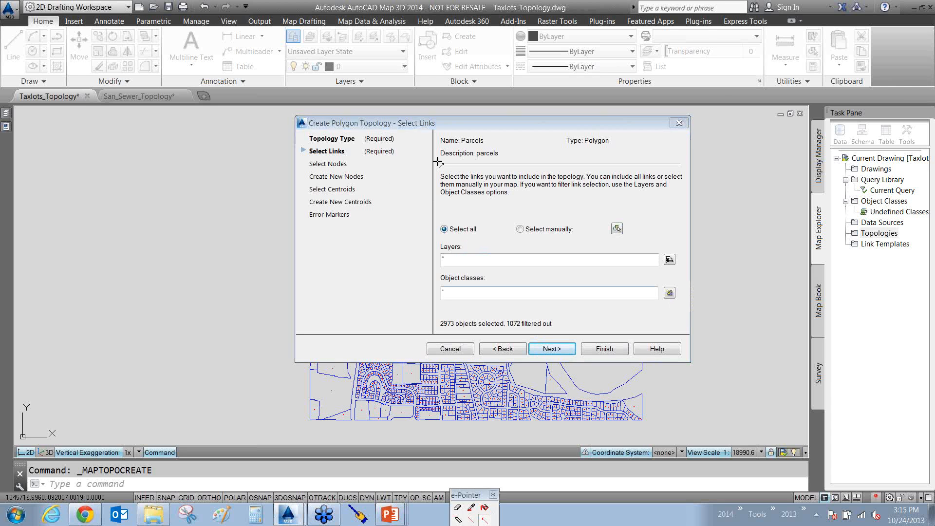
{"action": "left_click_drag", "start_coordinate": [435, 158], "coordinate": [354, 151]}
{"action": "left_click_drag", "start_coordinate": [440, 194], "coordinate": [354, 179]}
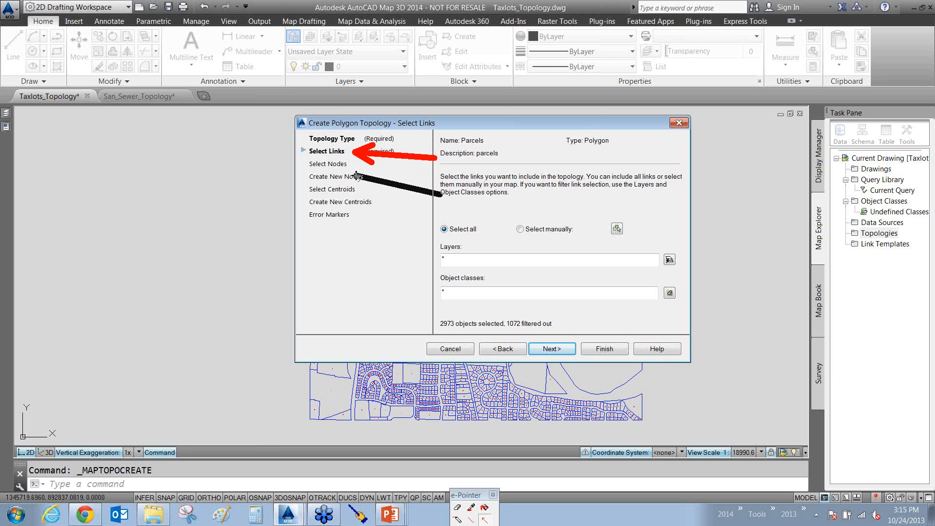
{"action": "left_click_drag", "start_coordinate": [396, 223], "coordinate": [368, 207]}
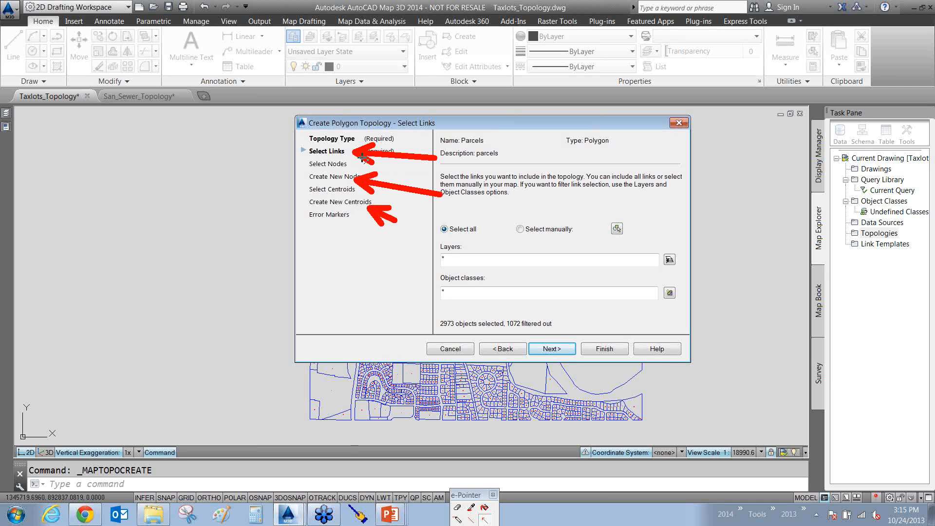
{"action": "key", "text": "Escape"}
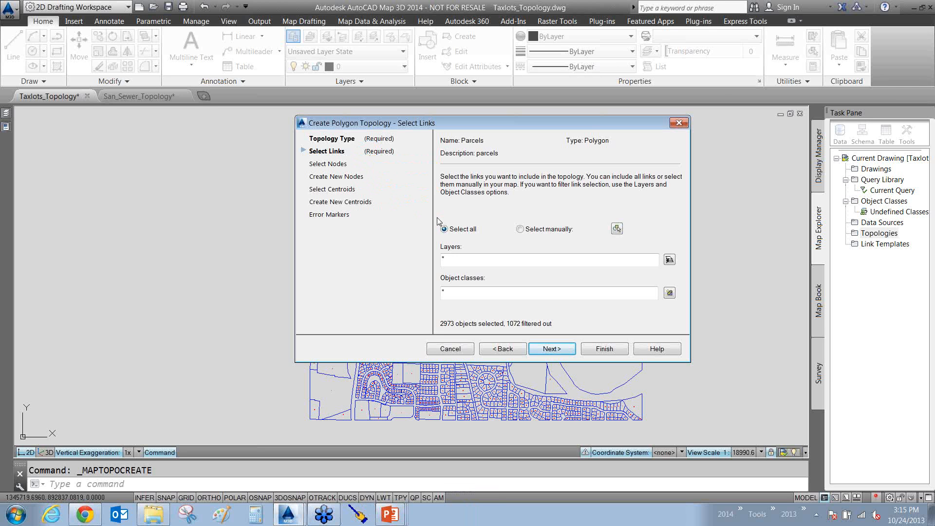
{"action": "key", "text": "F12"}
{"action": "left_click_drag", "start_coordinate": [485, 182], "coordinate": [362, 157]}
{"action": "key", "text": "Escape"}
- Limit the topology's links to the Taxlot_Lines layer and proceed to node selection
{"action": "left_click", "coordinate": [669, 260]}
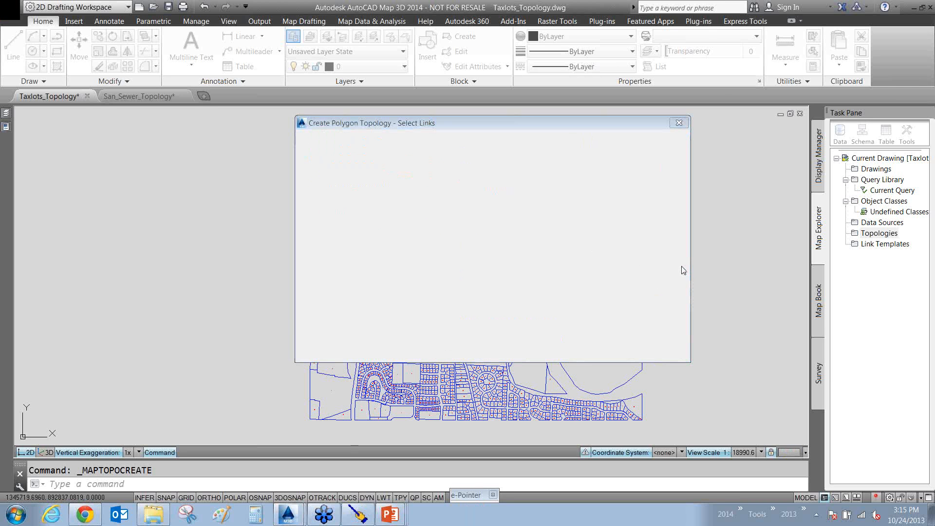
{"action": "left_click", "coordinate": [335, 188]}
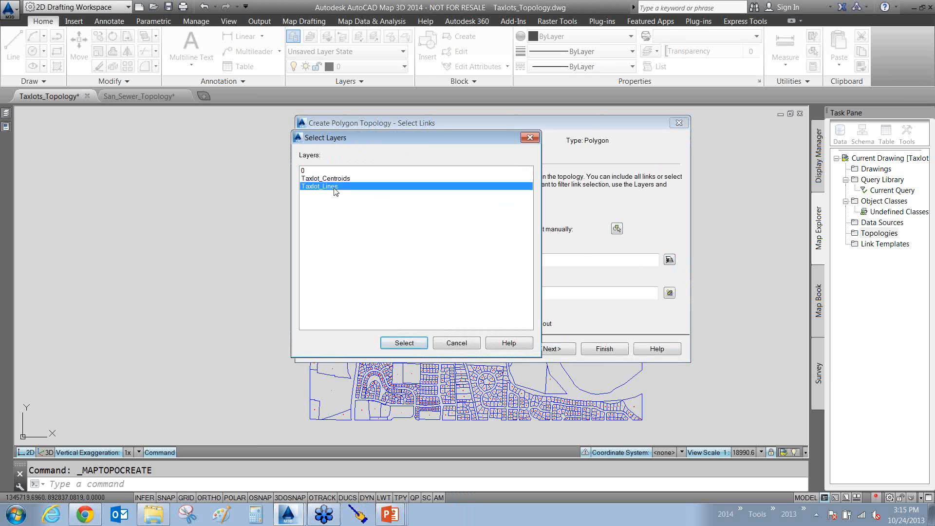
{"action": "left_click", "coordinate": [407, 343]}
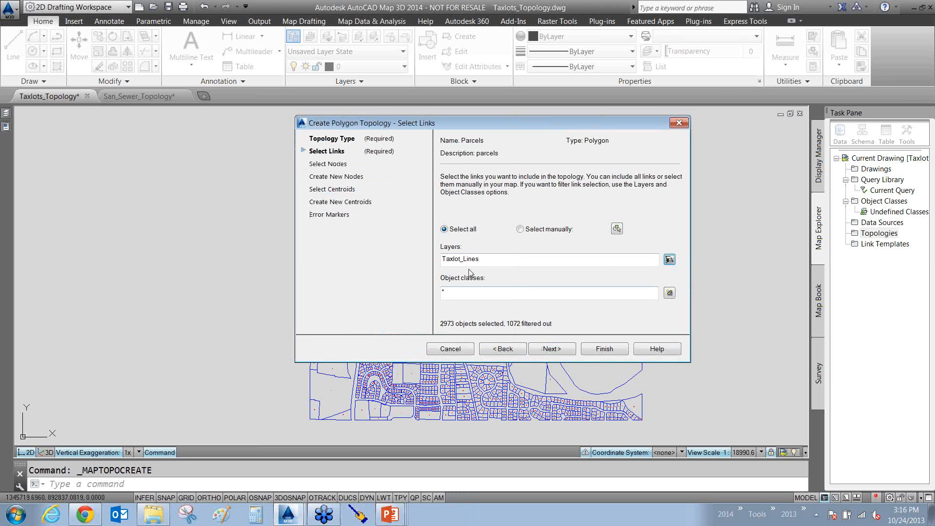
{"action": "left_click", "coordinate": [553, 350]}
{"action": "left_click_drag", "start_coordinate": [425, 179], "coordinate": [355, 168]}
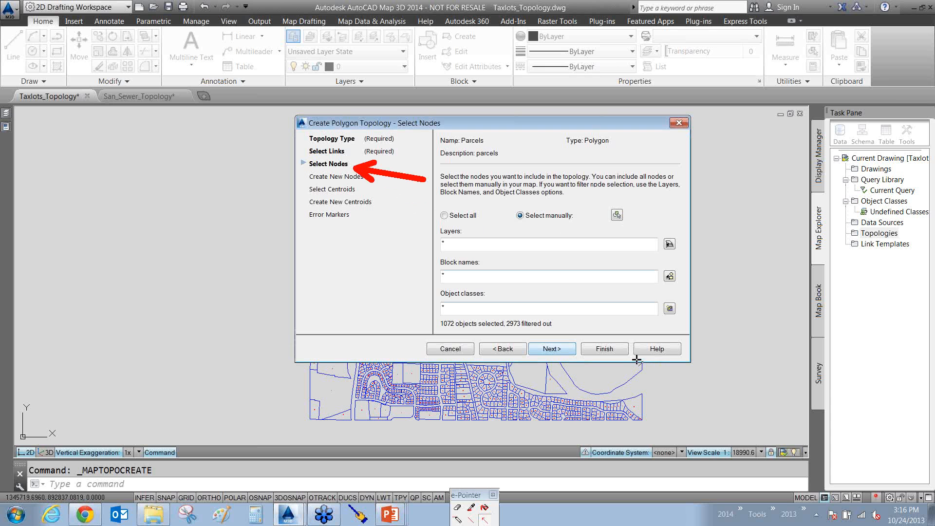
{"action": "left_click_drag", "start_coordinate": [704, 388], "coordinate": [643, 392]}
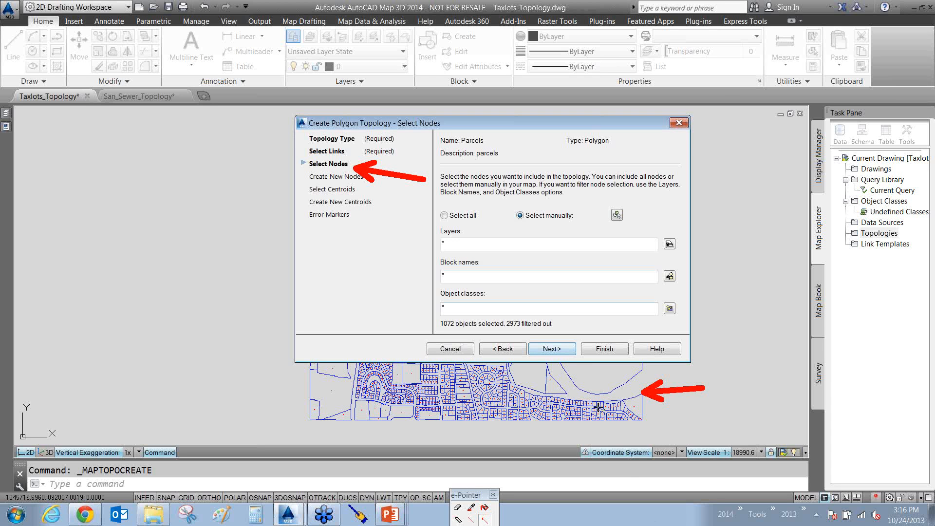
{"action": "key", "text": "Escape"}
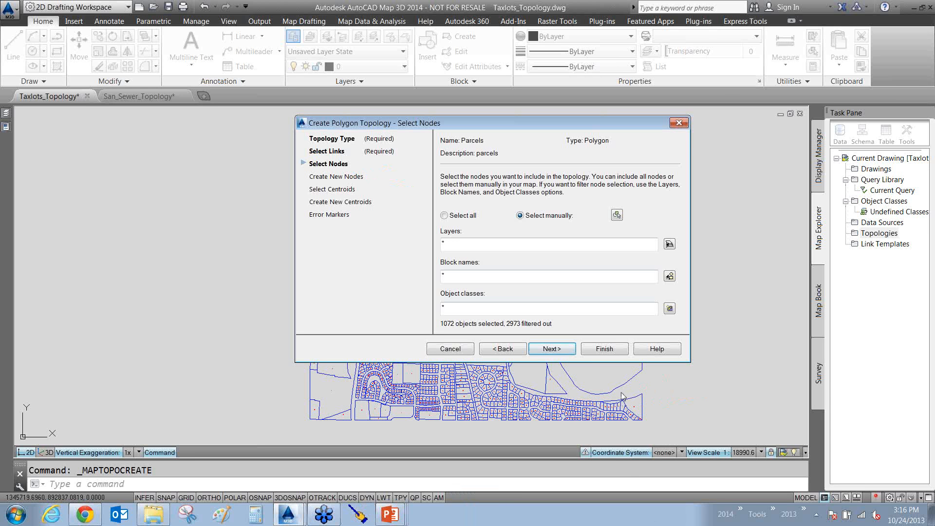
- Leave new node creation off, limit the topology's centroids to the Taxlot_Centroids layer, and proceed to new centroid creation
{"action": "left_click", "coordinate": [549, 350]}
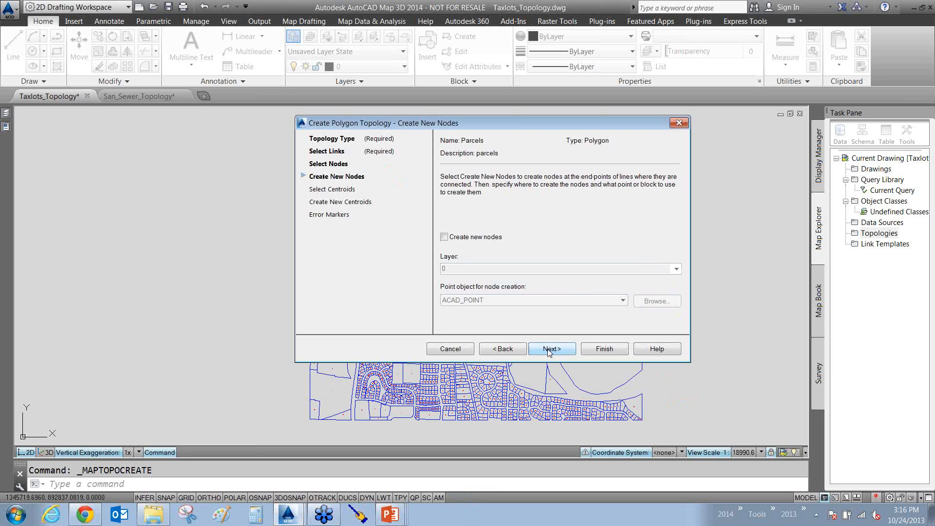
{"action": "left_click", "coordinate": [549, 350]}
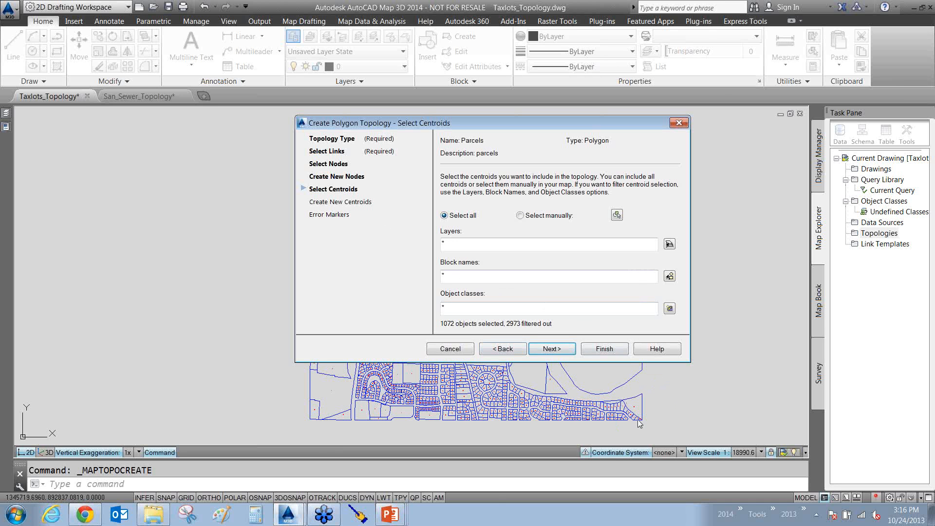
{"action": "left_click_drag", "start_coordinate": [699, 385], "coordinate": [638, 408]}
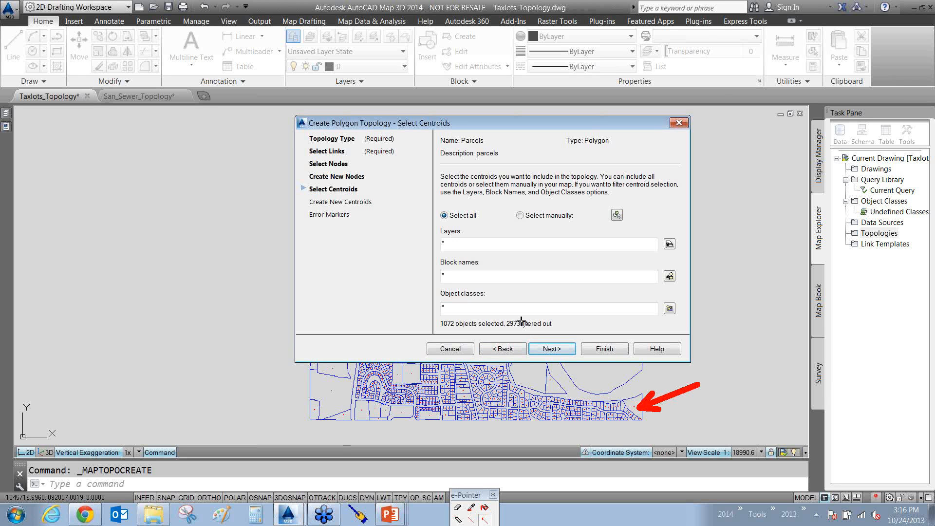
{"action": "key", "text": "Escape"}
{"action": "left_click", "coordinate": [669, 244]}
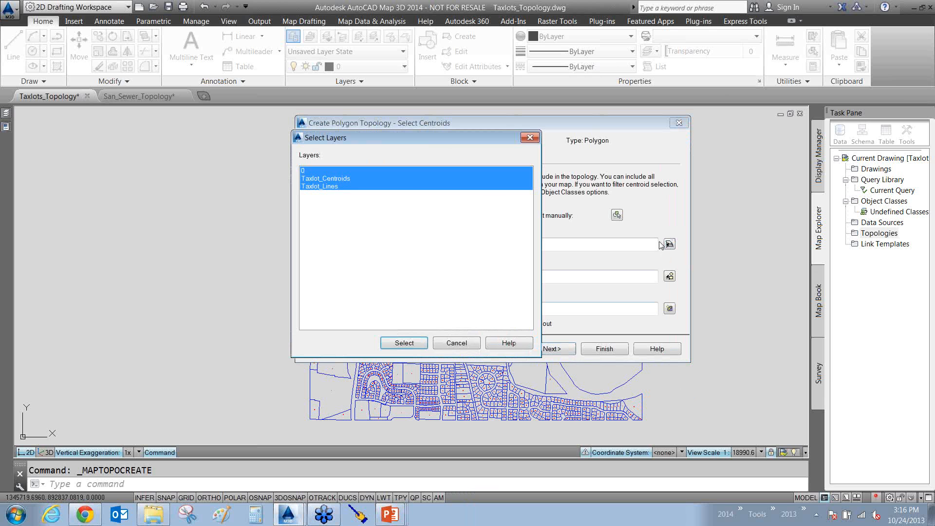
{"action": "left_click", "coordinate": [365, 179]}
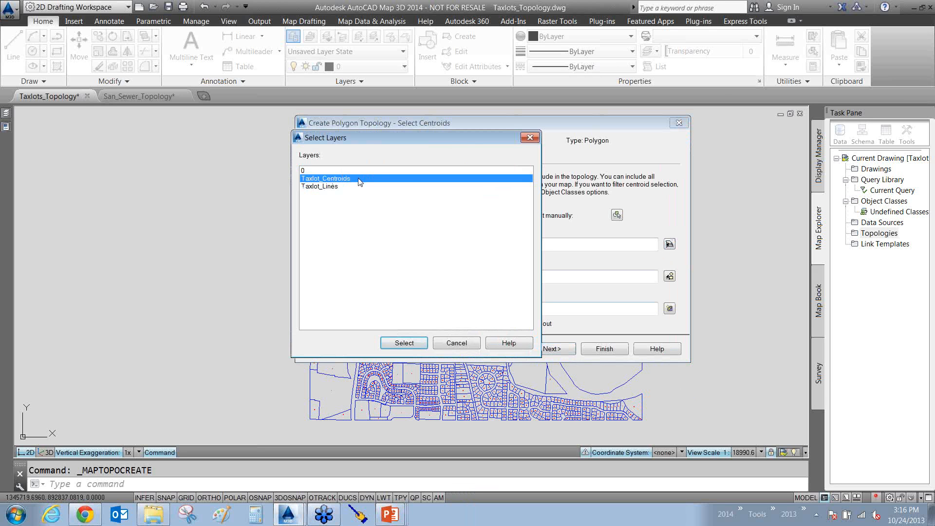
{"action": "left_click", "coordinate": [400, 343]}
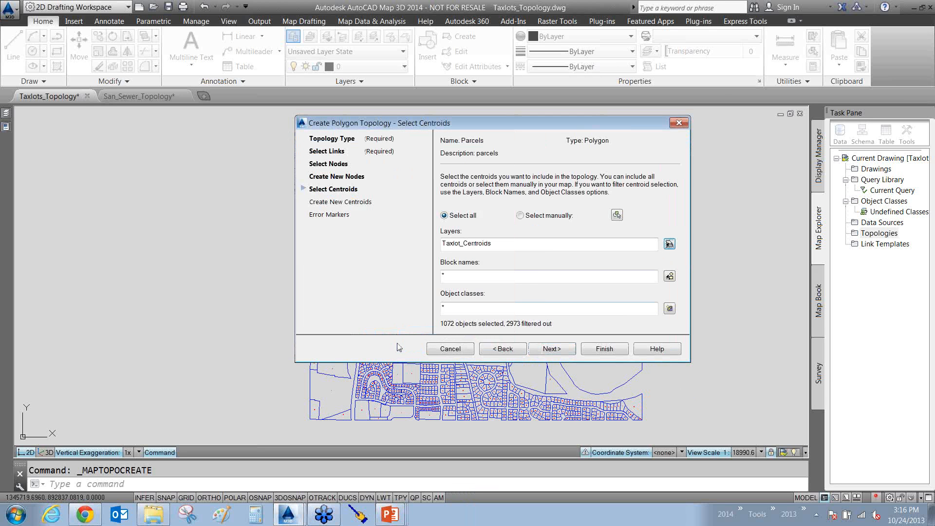
{"action": "left_click", "coordinate": [552, 348]}
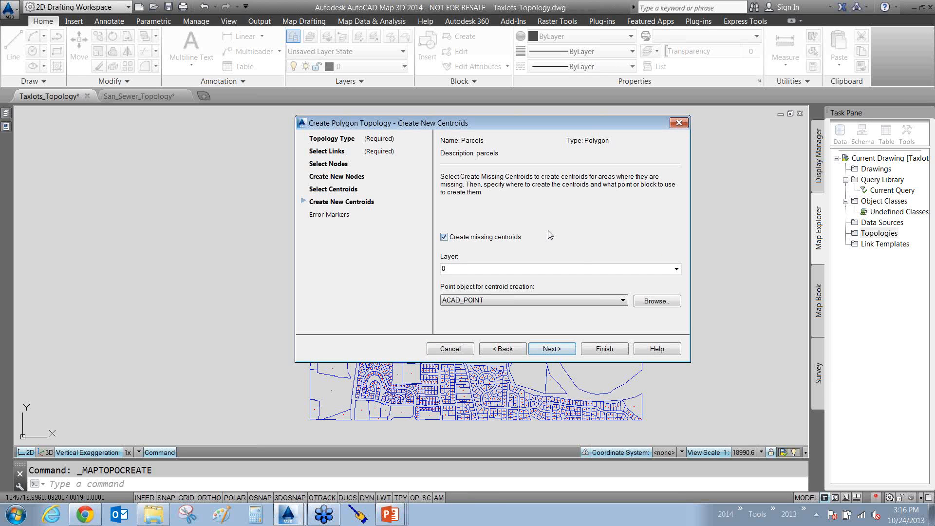
- Try to create the Parcels topology, with missing centroids created on layer 0 as ACAD_POINT and errors marked with blocks
{"action": "left_click_drag", "start_coordinate": [574, 219], "coordinate": [469, 238]}
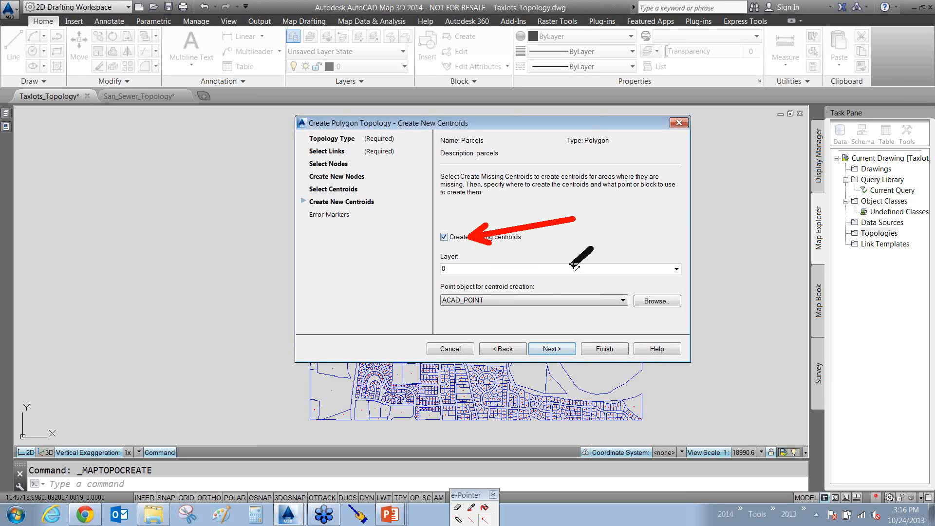
{"action": "left_click_drag", "start_coordinate": [574, 264], "coordinate": [539, 293]}
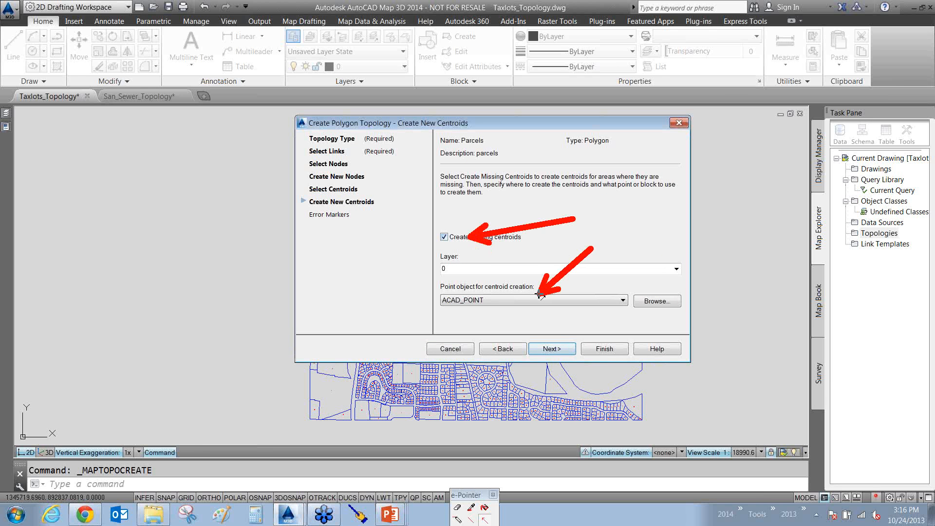
{"action": "left_click_drag", "start_coordinate": [538, 254], "coordinate": [452, 269]}
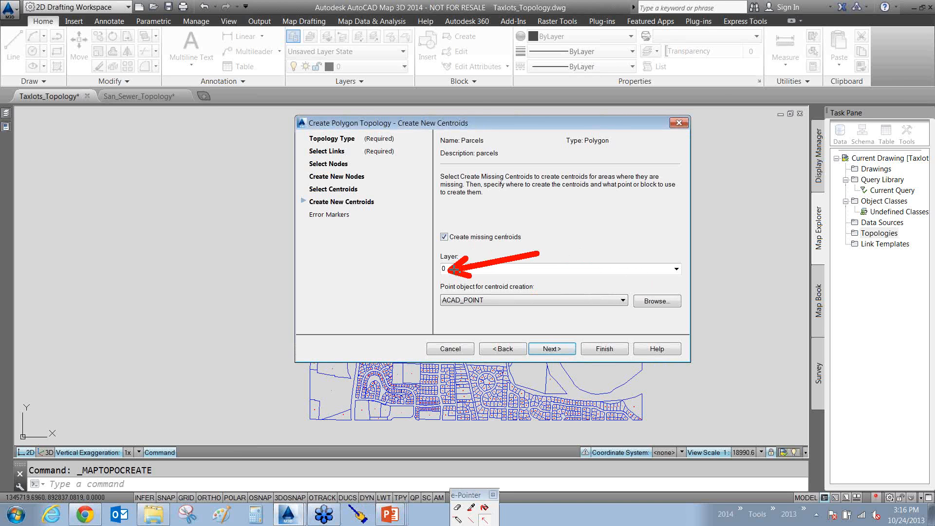
{"action": "left_click", "coordinate": [553, 348]}
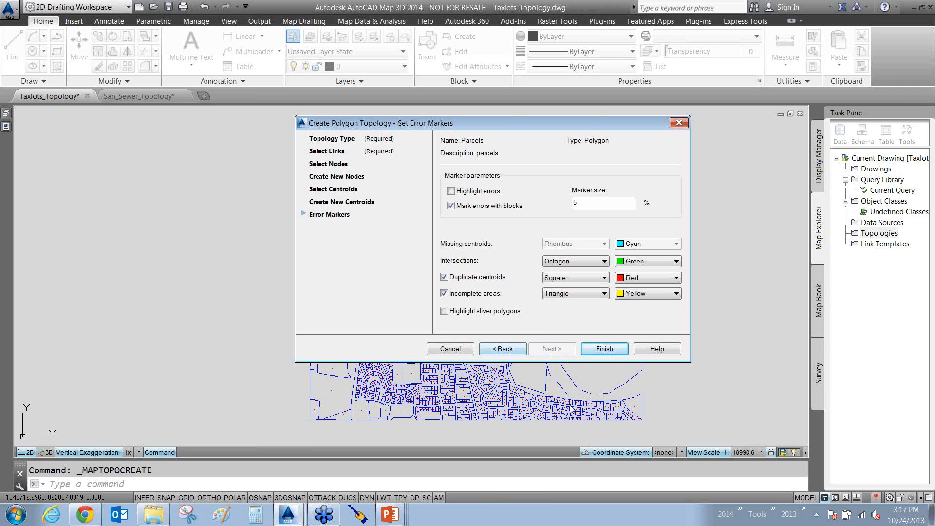
{"action": "left_click_drag", "start_coordinate": [632, 400], "coordinate": [487, 387]}
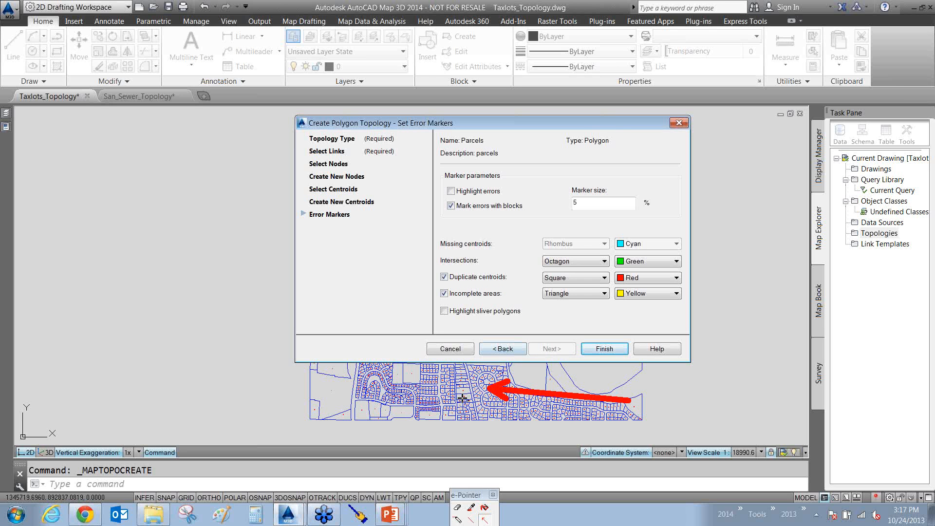
{"action": "key", "text": "Escape"}
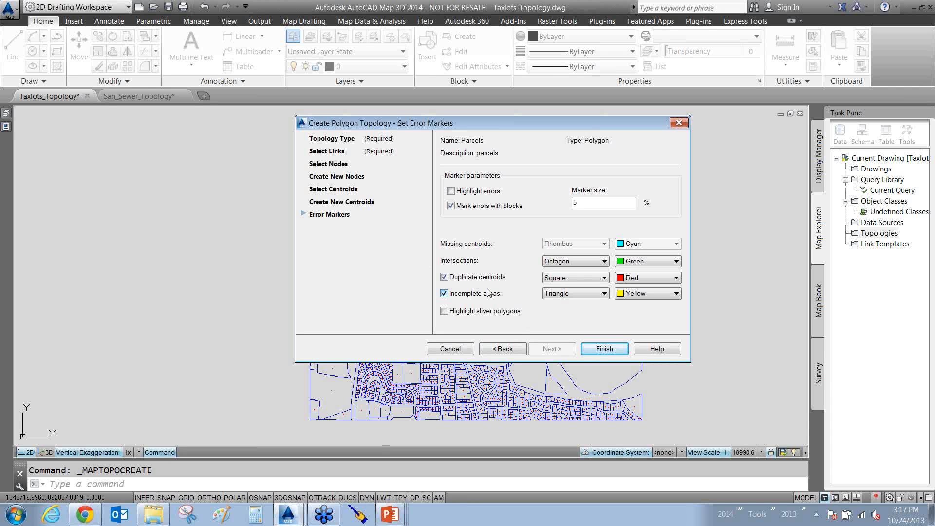
{"action": "left_click", "coordinate": [599, 349]}
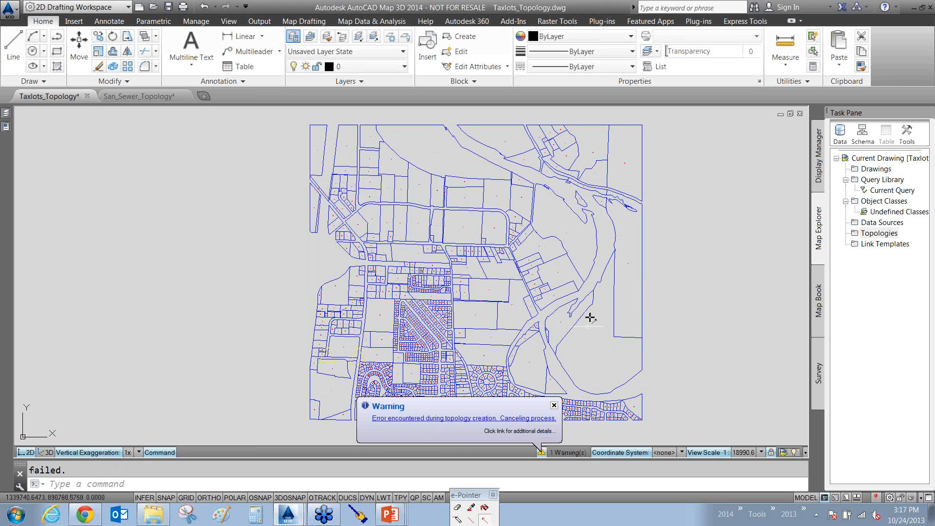
- Read the details of the topology creation warning against the marked area of the map, and clear the messages
{"action": "left_click_drag", "start_coordinate": [590, 318], "coordinate": [501, 409]}
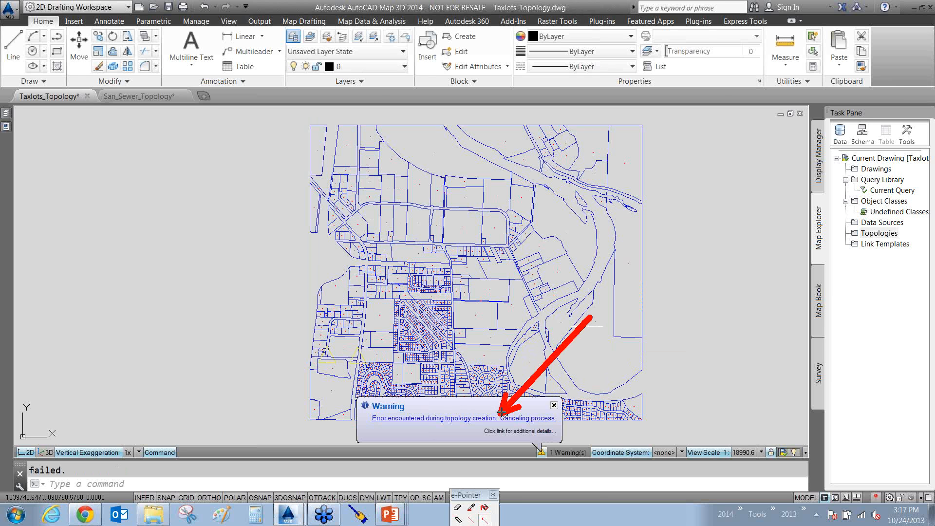
{"action": "left_click", "coordinate": [358, 515]}
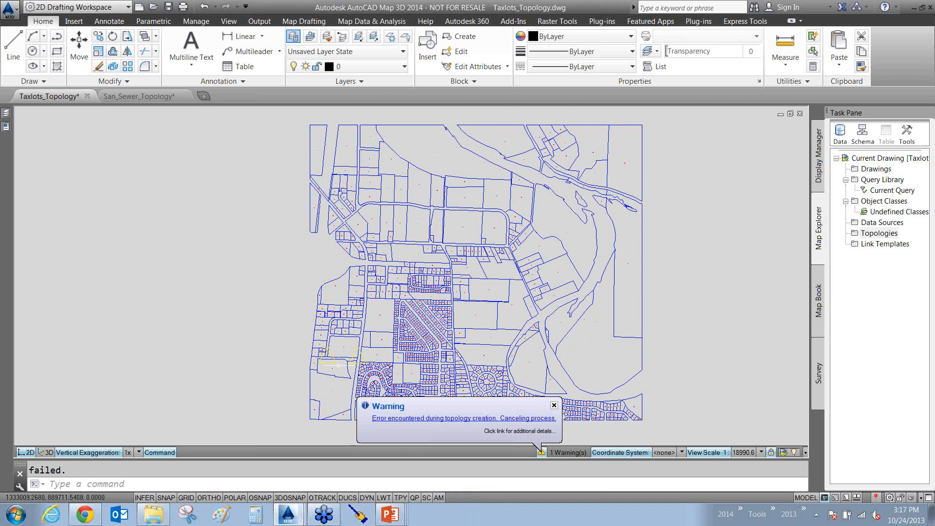
{"action": "scroll", "coordinate": [338, 362], "scroll_direction": "up", "scroll_amount": 6}
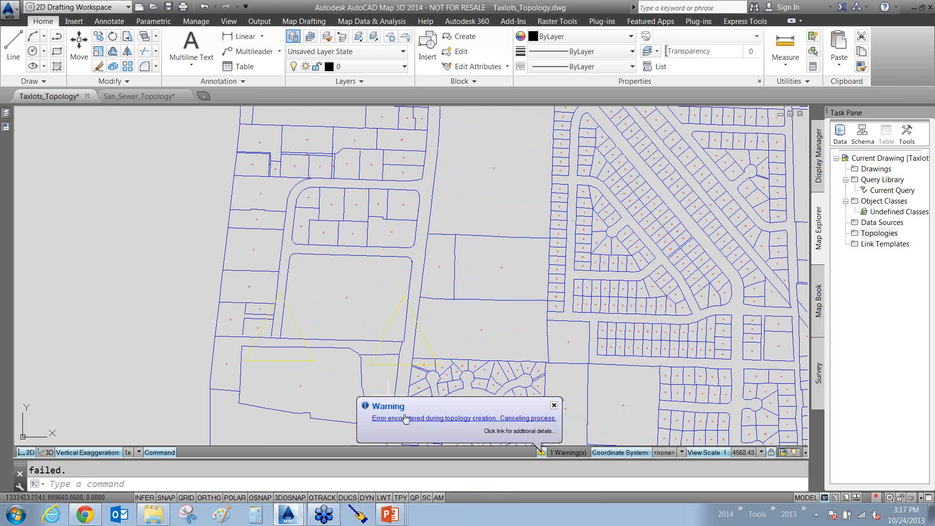
{"action": "left_click", "coordinate": [449, 419]}
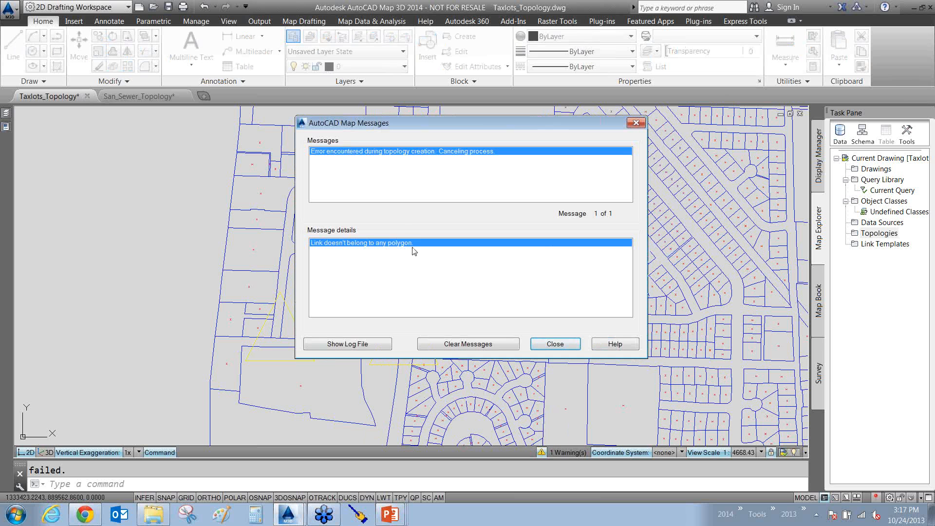
{"action": "left_click_drag", "start_coordinate": [484, 128], "coordinate": [519, 103]}
{"action": "left_click_drag", "start_coordinate": [395, 235], "coordinate": [383, 227]}
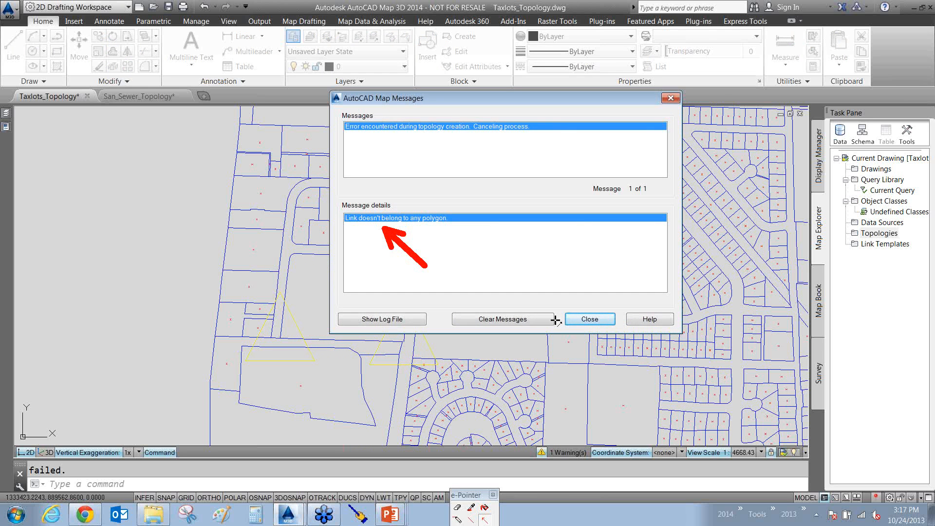
{"action": "key", "text": "Escape"}
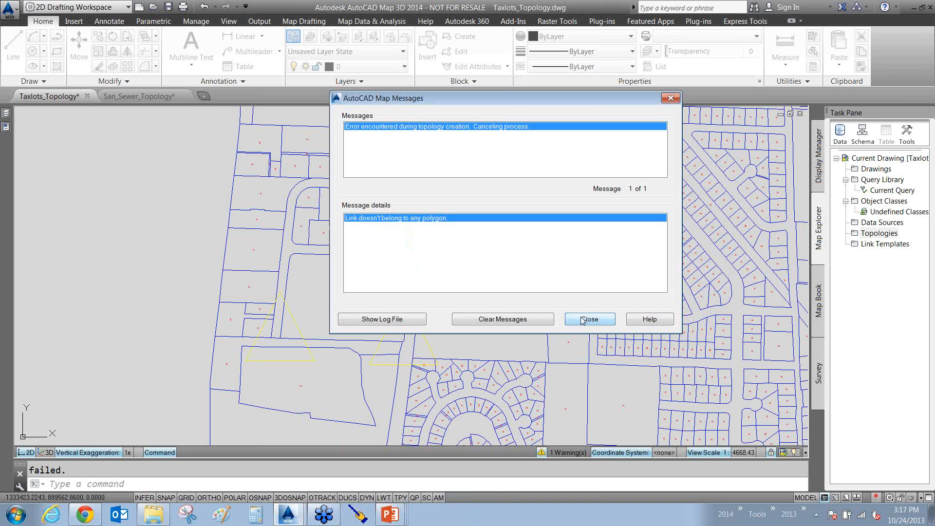
{"action": "left_click", "coordinate": [497, 319]}
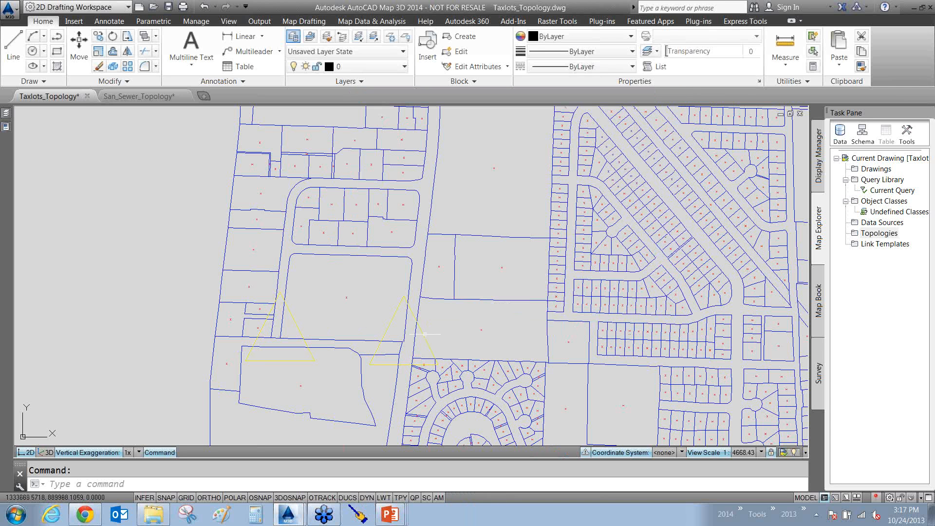
- Close the gap between the yellow error markers by stretching the road-side boundary line's loose endpoint onto the adjacent lot line's corner
{"action": "left_click", "coordinate": [365, 340]}
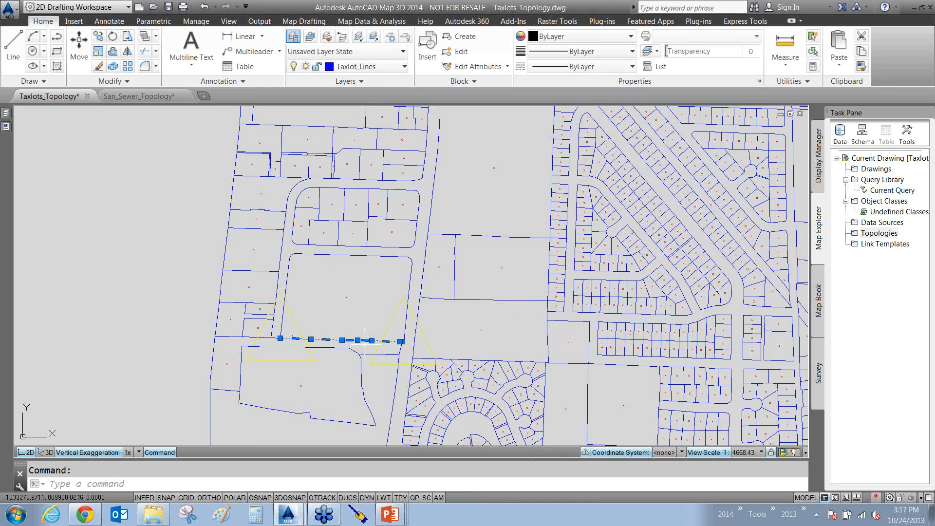
{"action": "key", "text": "Escape"}
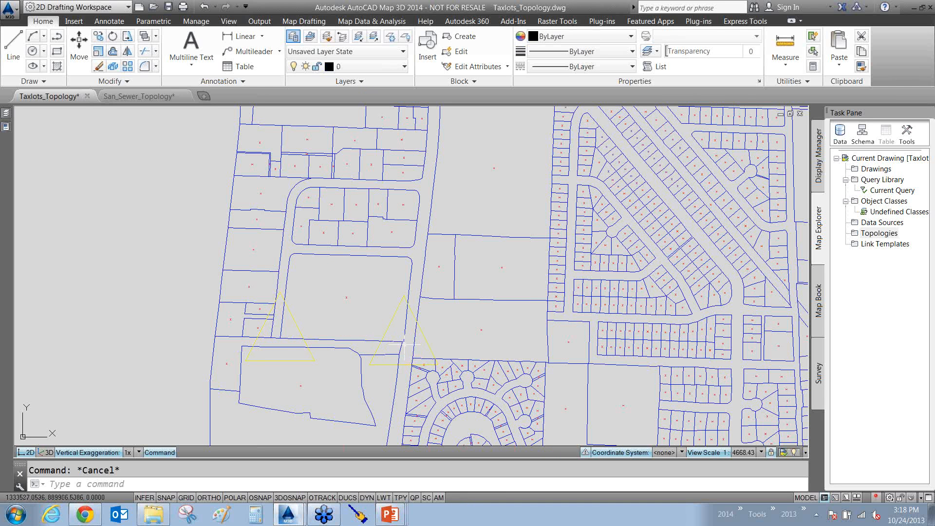
{"action": "scroll", "coordinate": [405, 344], "scroll_direction": "up", "scroll_amount": 10}
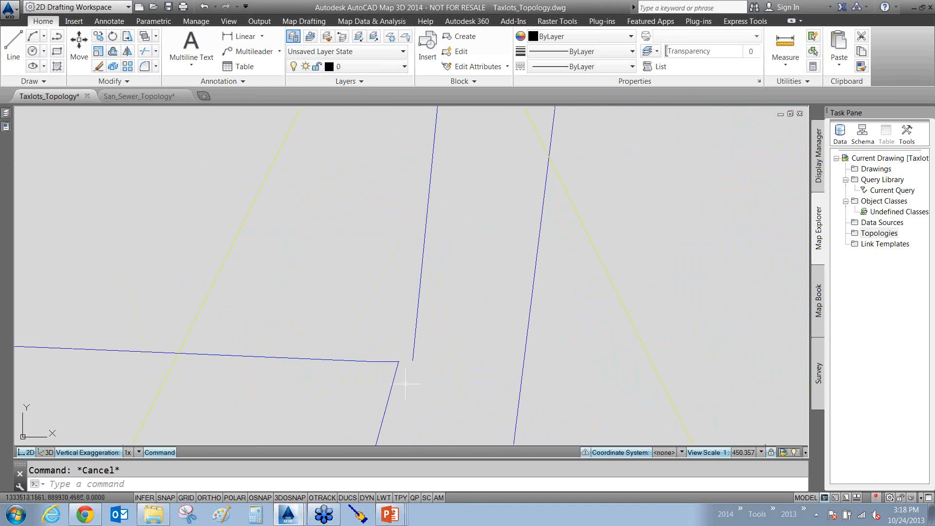
{"action": "scroll", "coordinate": [405, 383], "scroll_direction": "up", "scroll_amount": 6}
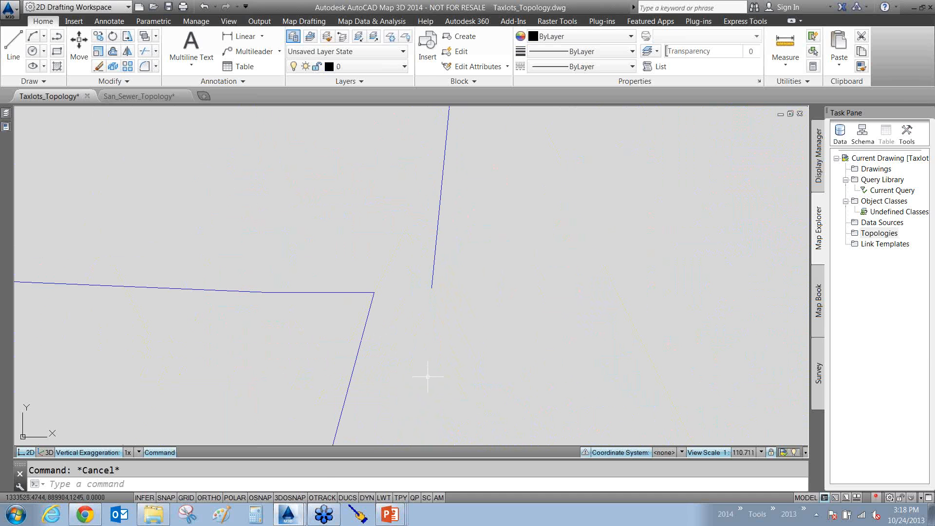
{"action": "left_click", "coordinate": [482, 264]}
{"action": "left_click", "coordinate": [348, 307]}
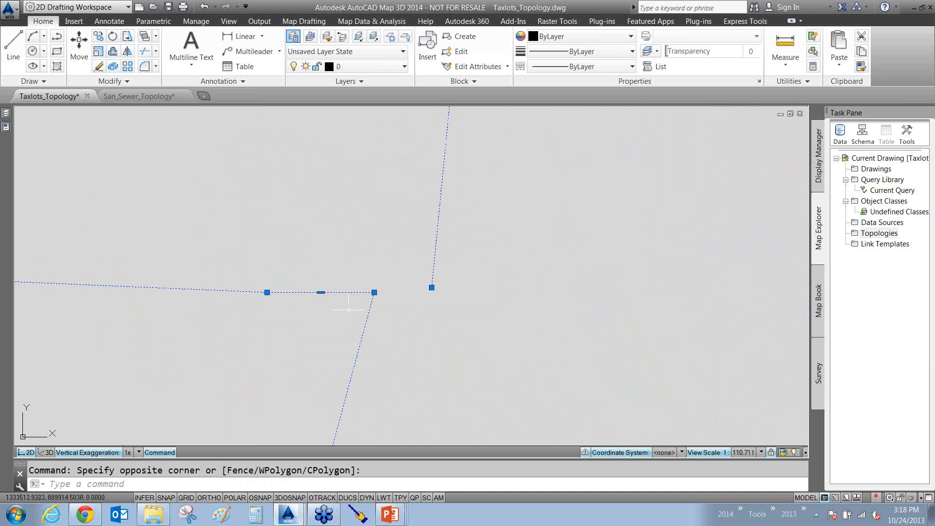
{"action": "left_click", "coordinate": [431, 287]}
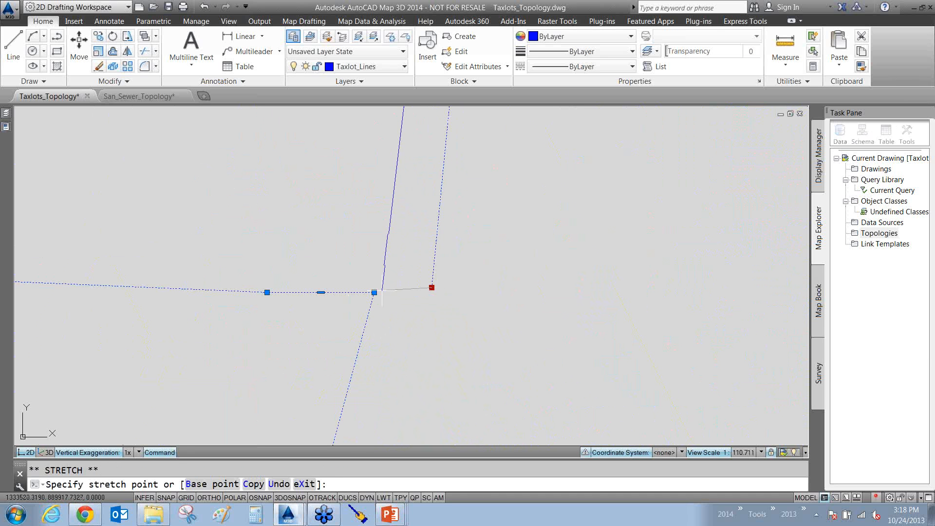
{"action": "left_click", "coordinate": [374, 292]}
{"action": "key", "text": "Escape"}
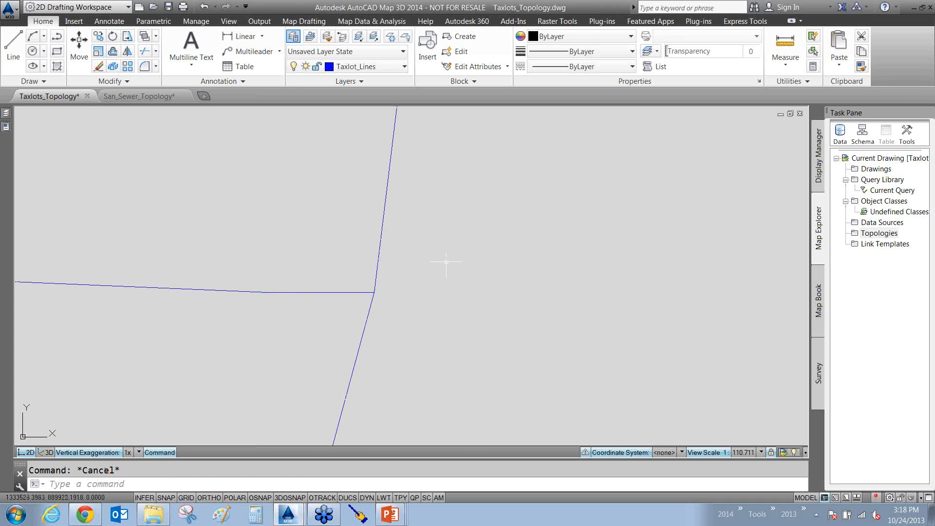
- Switch to the Planning and Analysis Workspace and display its drawing cleanup and map editing tools
{"action": "scroll", "coordinate": [446, 262], "scroll_direction": "down", "scroll_amount": 20}
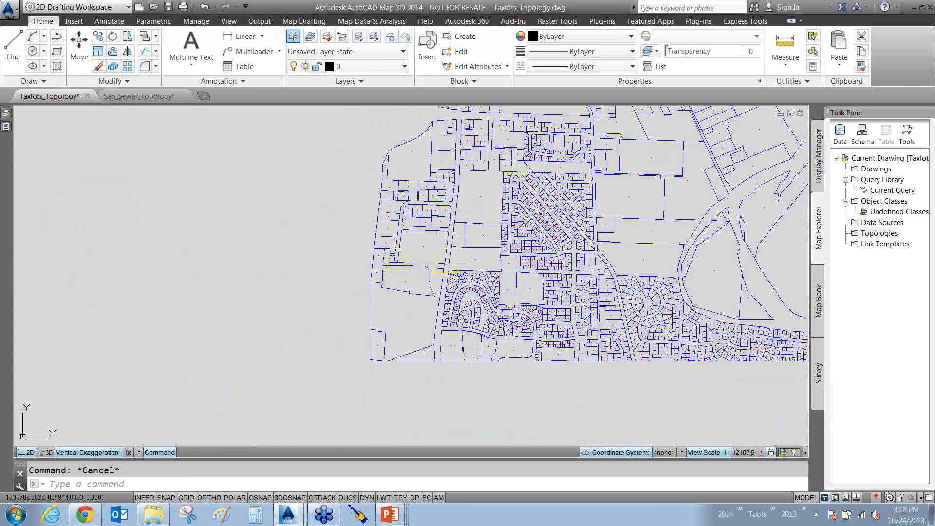
{"action": "scroll", "coordinate": [455, 265], "scroll_direction": "down", "scroll_amount": 2}
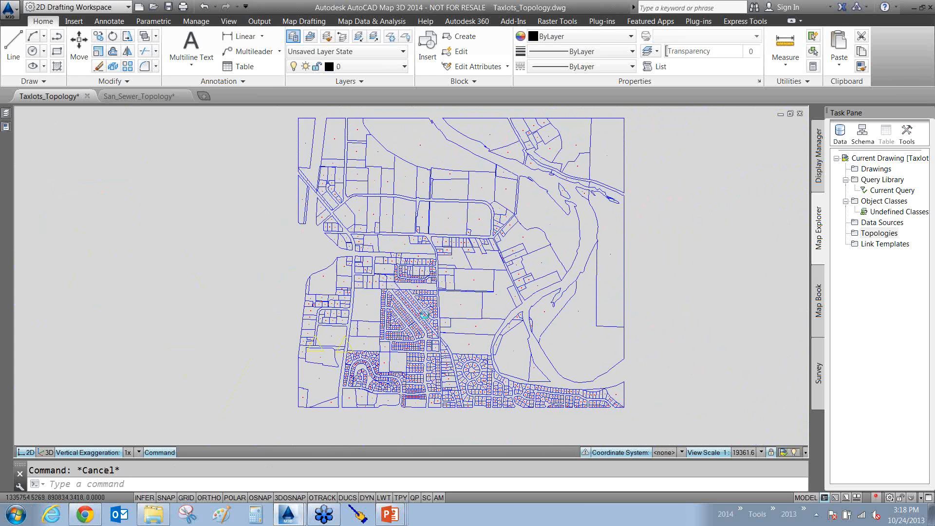
{"action": "scroll", "coordinate": [425, 314], "scroll_direction": "up", "scroll_amount": 2}
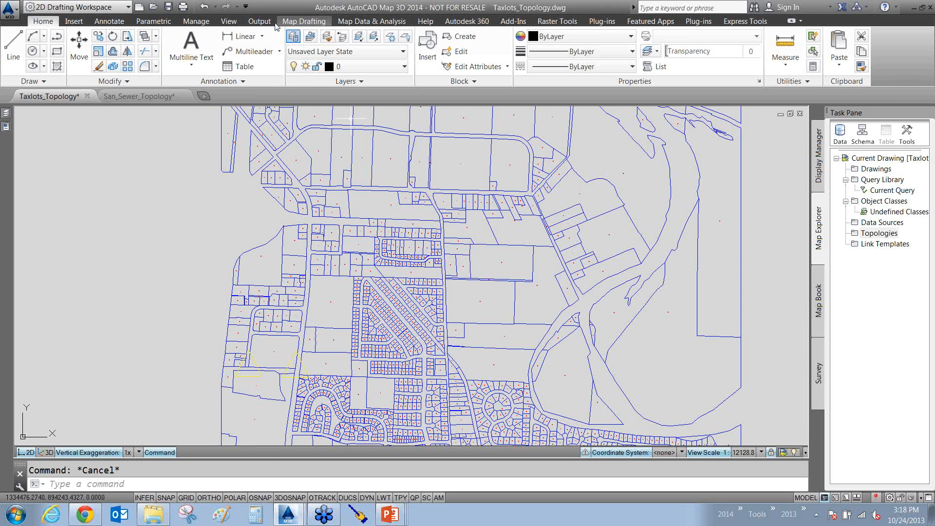
{"action": "left_click", "coordinate": [105, 6]}
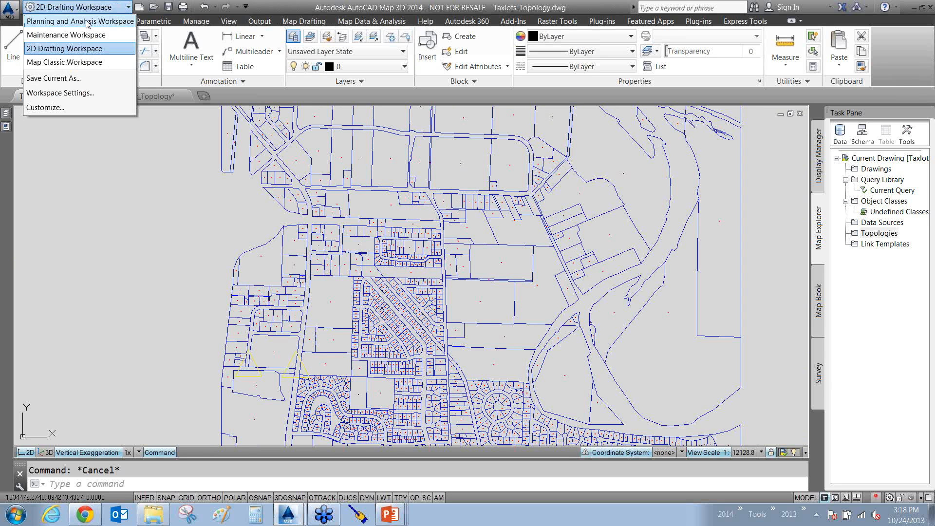
{"action": "left_click", "coordinate": [81, 21]}
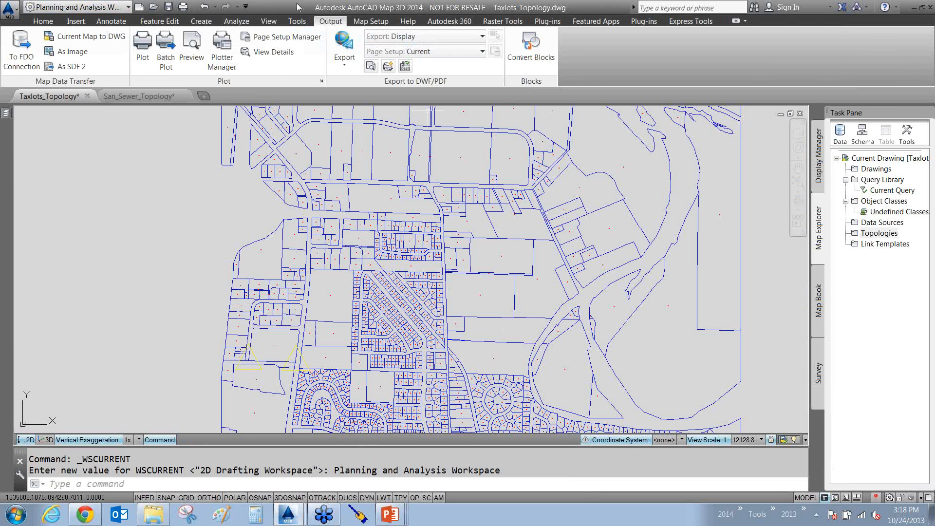
{"action": "left_click", "coordinate": [296, 21]}
{"action": "left_click_drag", "start_coordinate": [265, 160], "coordinate": [302, 31]}
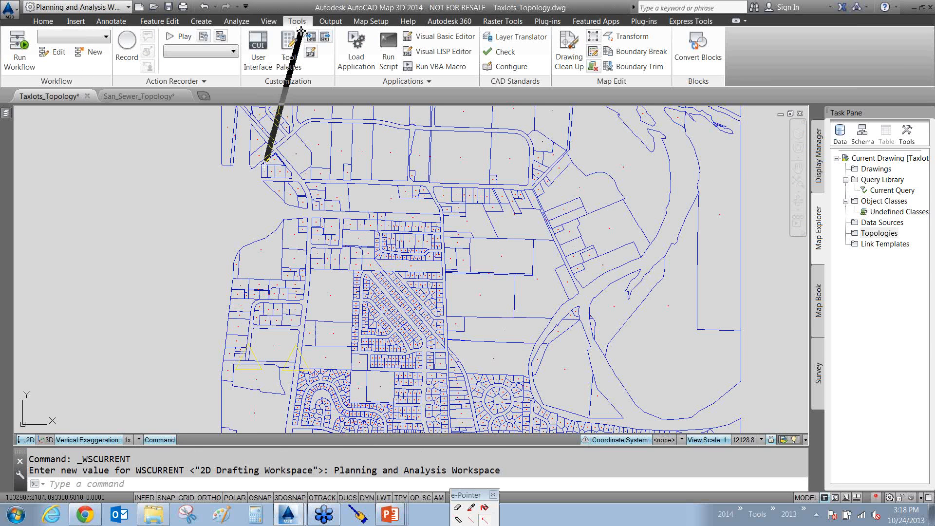
{"action": "left_click_drag", "start_coordinate": [87, 122], "coordinate": [84, 24]}
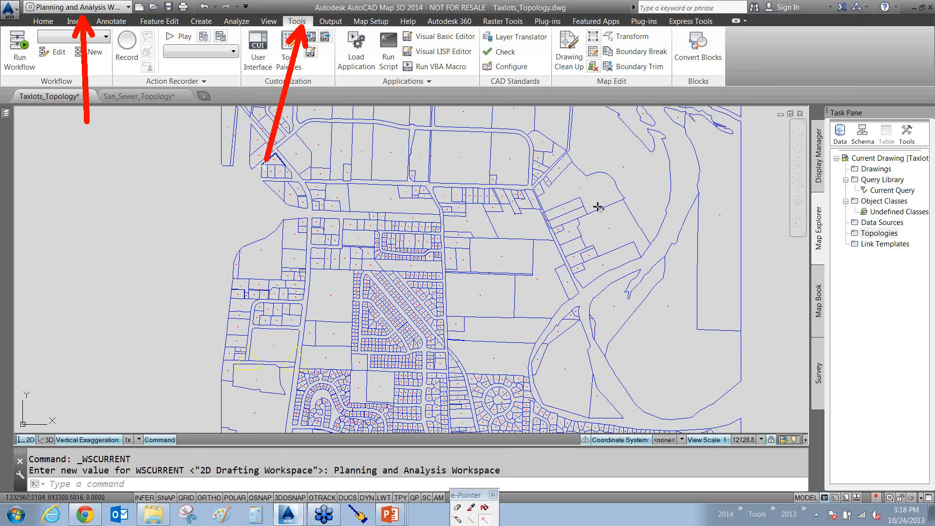
{"action": "mouse_move", "coordinate": [429, 169]}
{"action": "left_mouse_down"}
{"action": "mouse_move", "coordinate": [512, 129]}
{"action": "mouse_move", "coordinate": [566, 62]}
{"action": "left_mouse_up"}
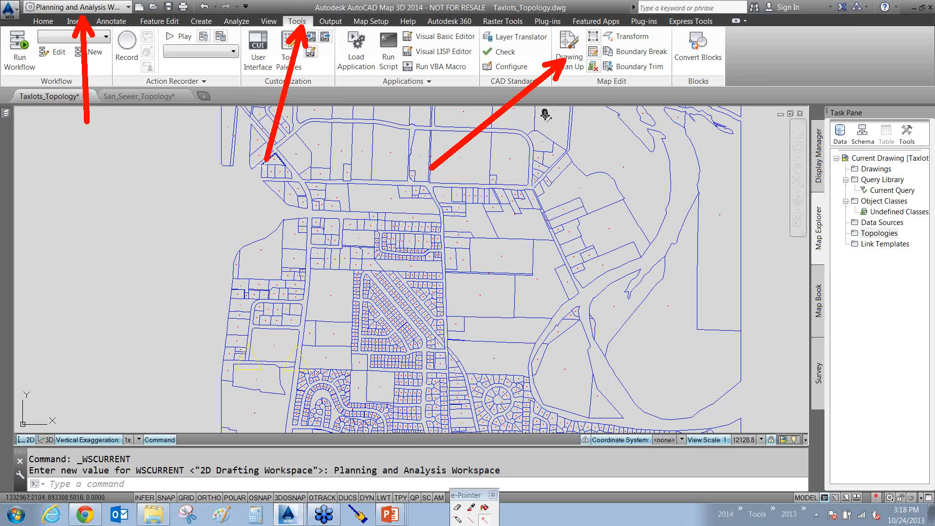
{"action": "mouse_move", "coordinate": [544, 111]}
{"action": "left_mouse_down"}
{"action": "mouse_move", "coordinate": [587, 292]}
{"action": "mouse_move", "coordinate": [527, 301]}
{"action": "left_mouse_up"}
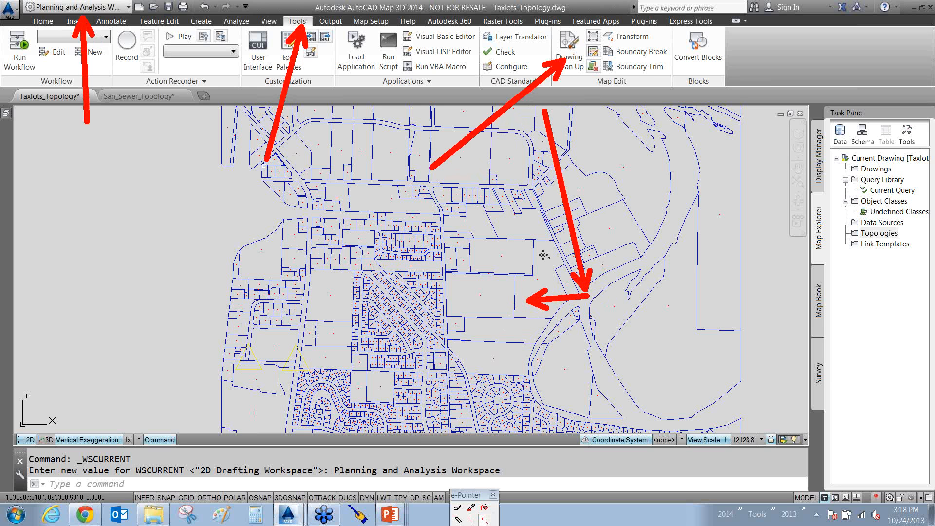
{"action": "left_click_drag", "start_coordinate": [544, 254], "coordinate": [472, 341]}
{"action": "left_click_drag", "start_coordinate": [616, 340], "coordinate": [191, 180]}
{"action": "mouse_move", "coordinate": [212, 285]}
{"action": "left_mouse_down"}
{"action": "mouse_move", "coordinate": [428, 245]}
{"action": "mouse_move", "coordinate": [519, 190]}
{"action": "left_mouse_up"}
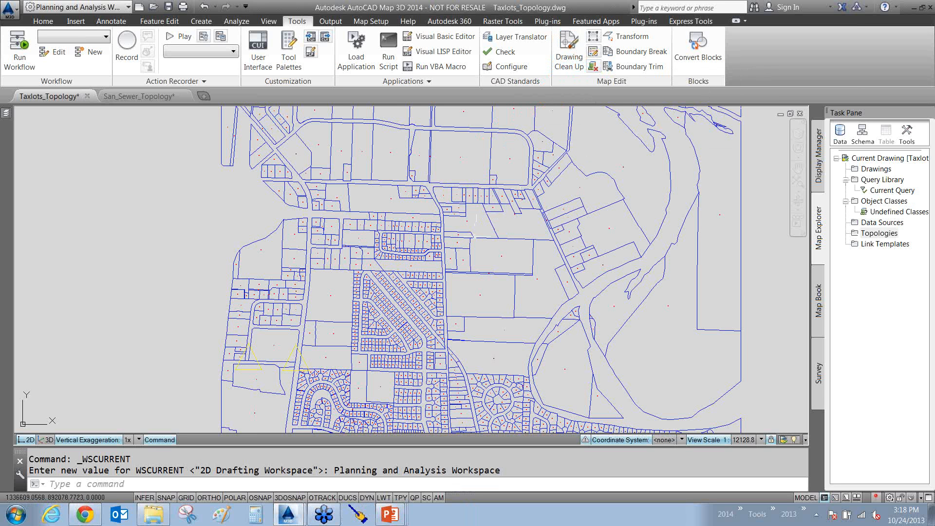
- Create the Parcels polygon topology from all Taxlot_Lines links and Taxlot_Centroids centroids, without creating new nodes
{"action": "scroll", "coordinate": [472, 243], "scroll_direction": "down", "scroll_amount": 1}
{"action": "middle_click_drag", "start_coordinate": [471, 244], "coordinate": [470, 263]}
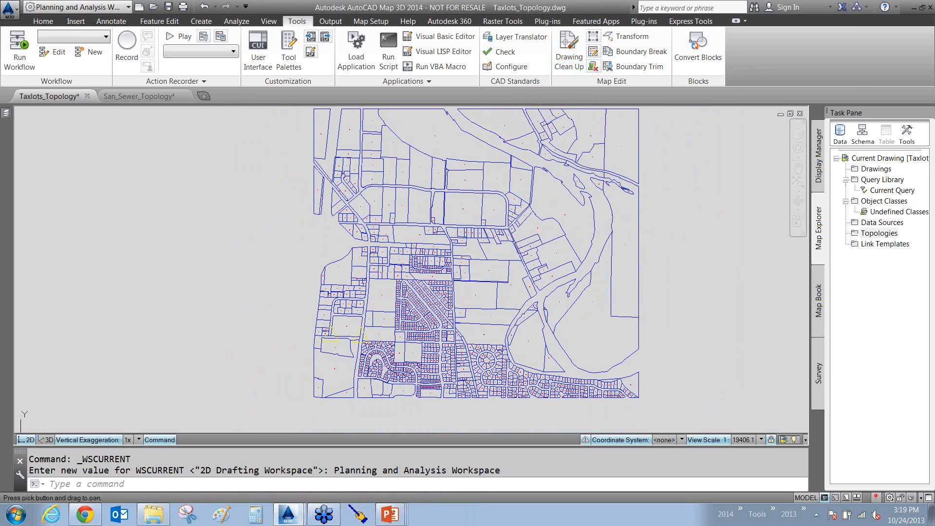
{"action": "right_click", "coordinate": [871, 237]}
{"action": "left_click", "coordinate": [873, 243]}
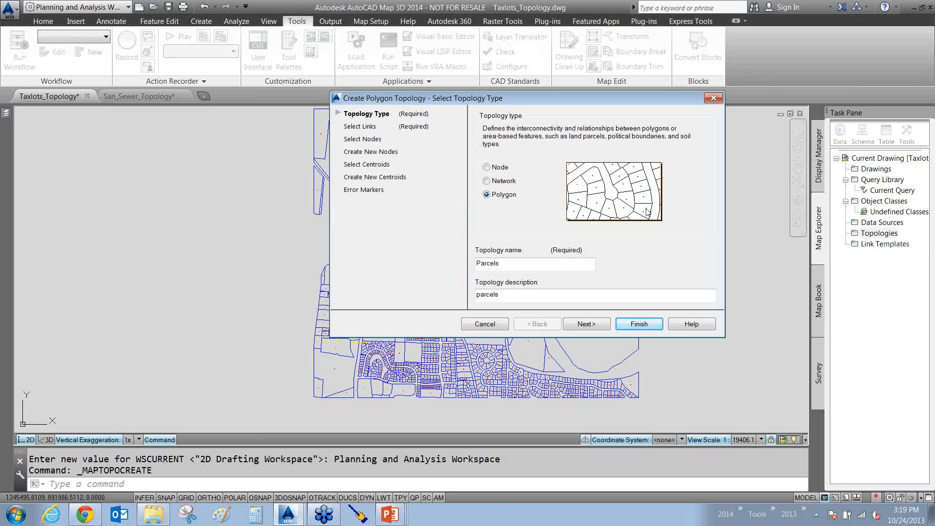
{"action": "left_click_drag", "start_coordinate": [706, 234], "coordinate": [580, 269]}
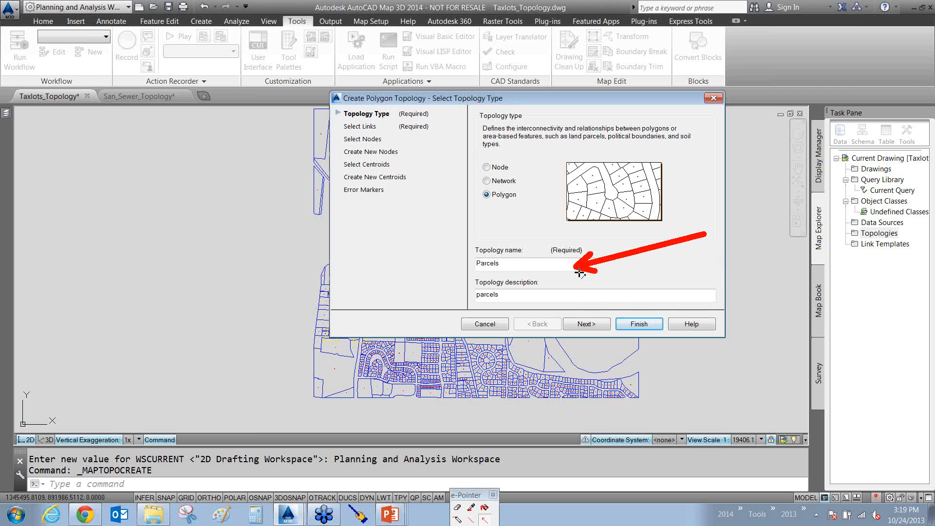
{"action": "key", "text": "Escape"}
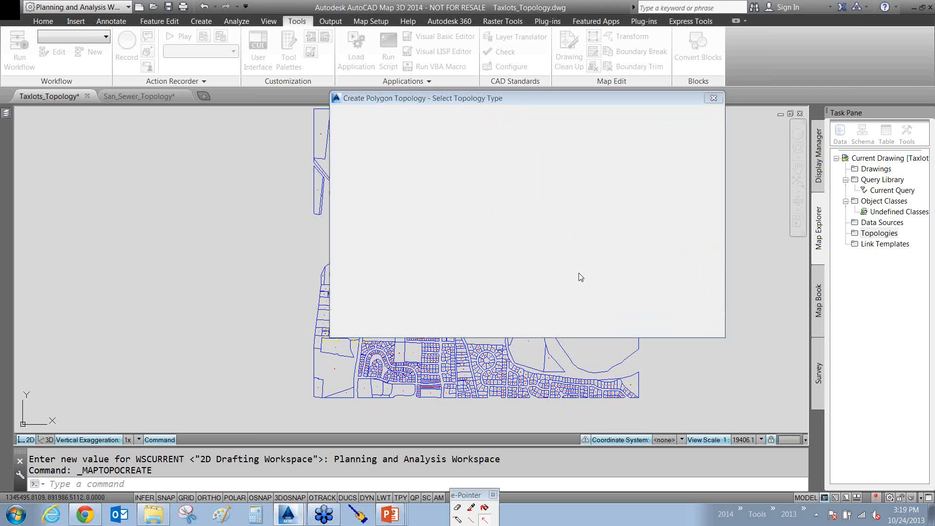
{"action": "left_click", "coordinate": [586, 324]}
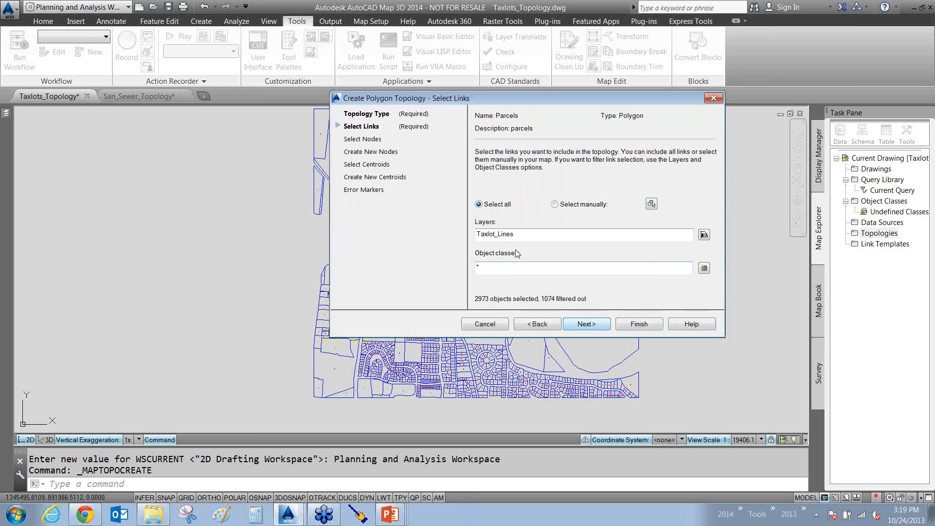
{"action": "left_click", "coordinate": [588, 329]}
{"action": "left_click", "coordinate": [589, 329]}
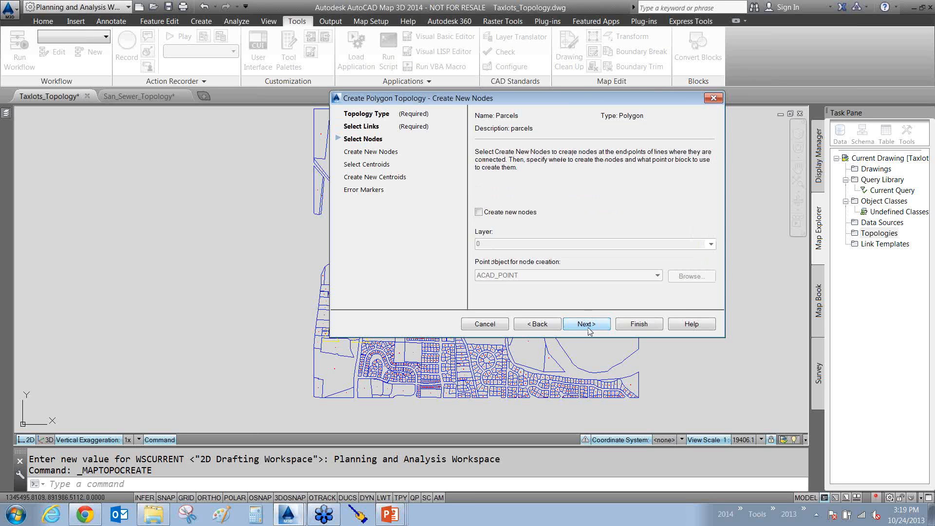
{"action": "left_click", "coordinate": [583, 328]}
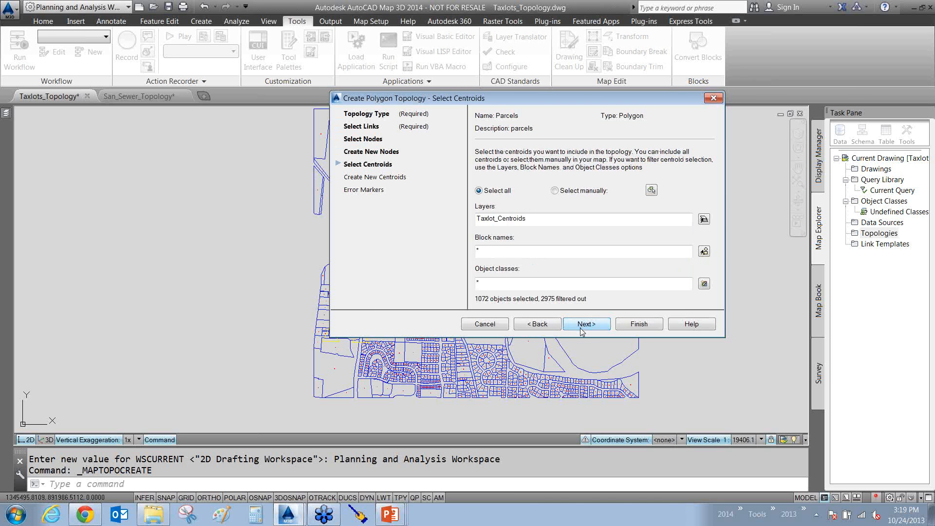
{"action": "left_click", "coordinate": [639, 325]}
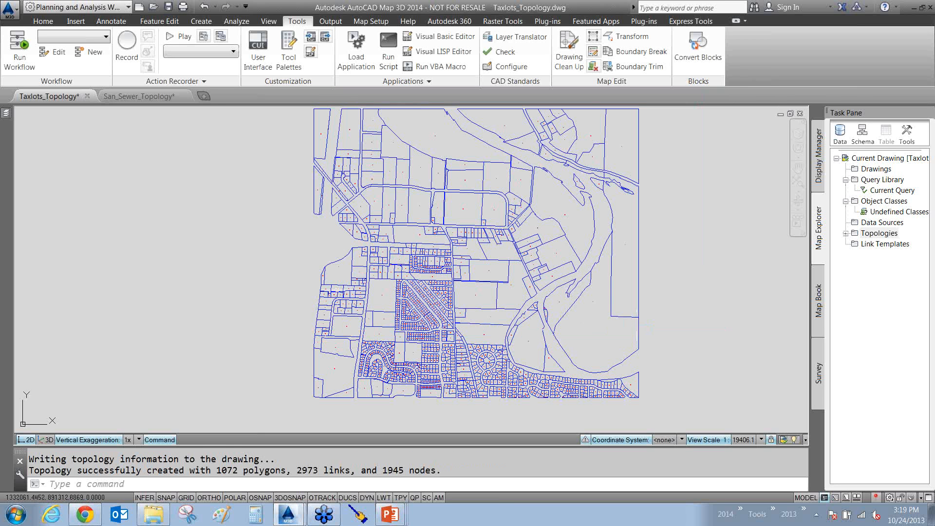
- Read the topology creation result in the command history and list the drawing's topologies
{"action": "left_click_drag", "start_coordinate": [234, 293], "coordinate": [195, 457]}
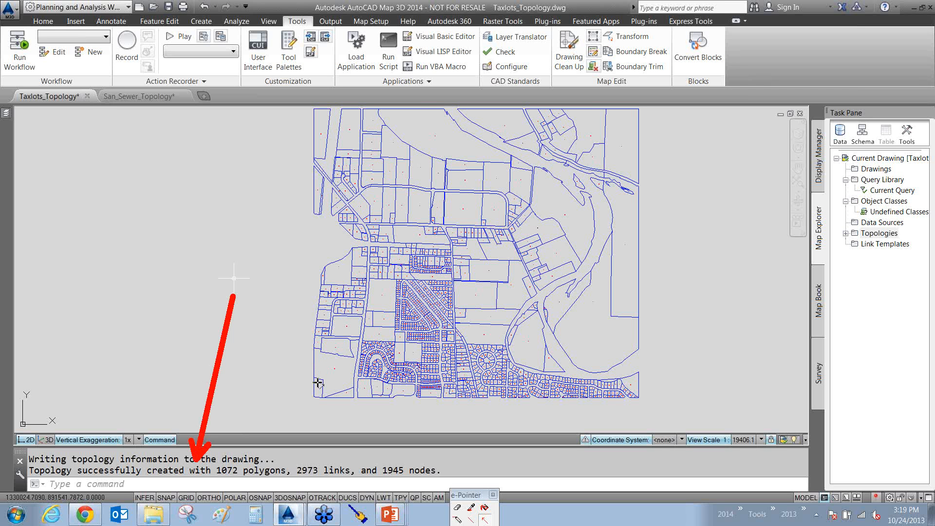
{"action": "left_click", "coordinate": [358, 514]}
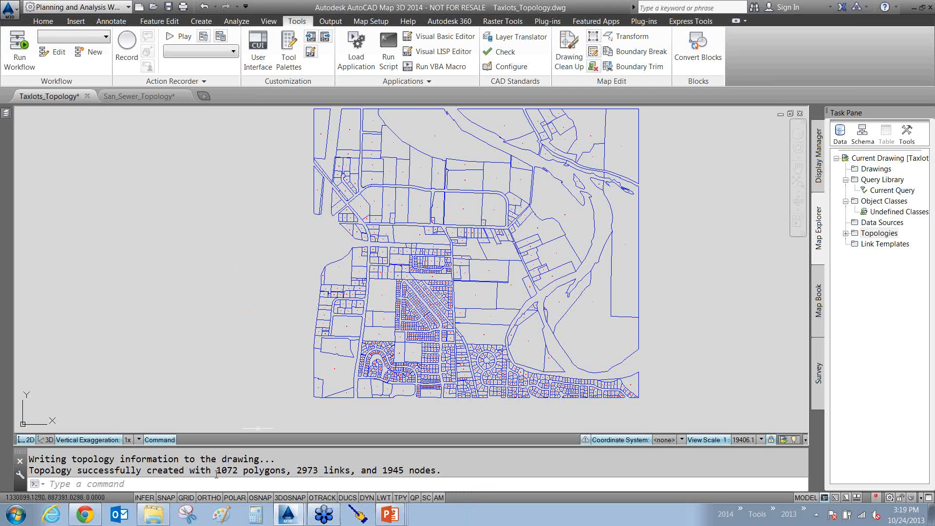
{"action": "left_click_drag", "start_coordinate": [216, 473], "coordinate": [435, 482]}
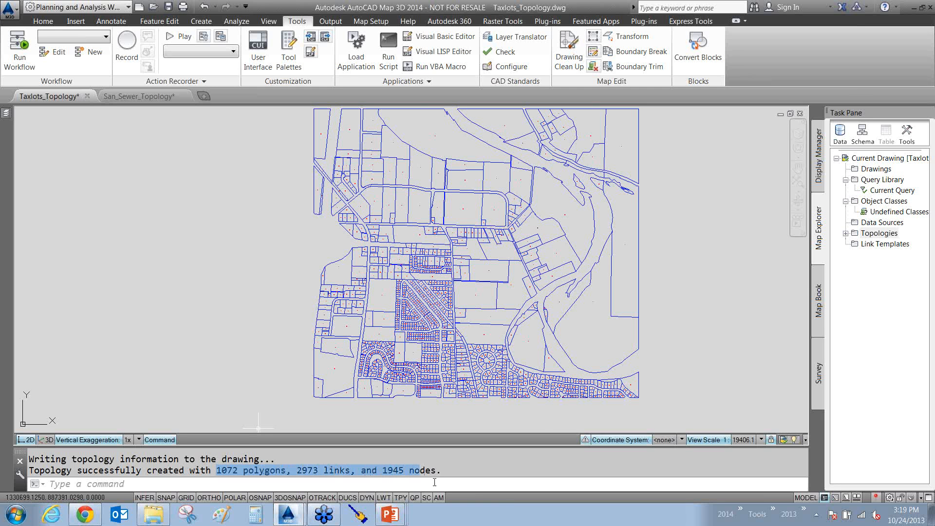
{"action": "left_click", "coordinate": [846, 234]}
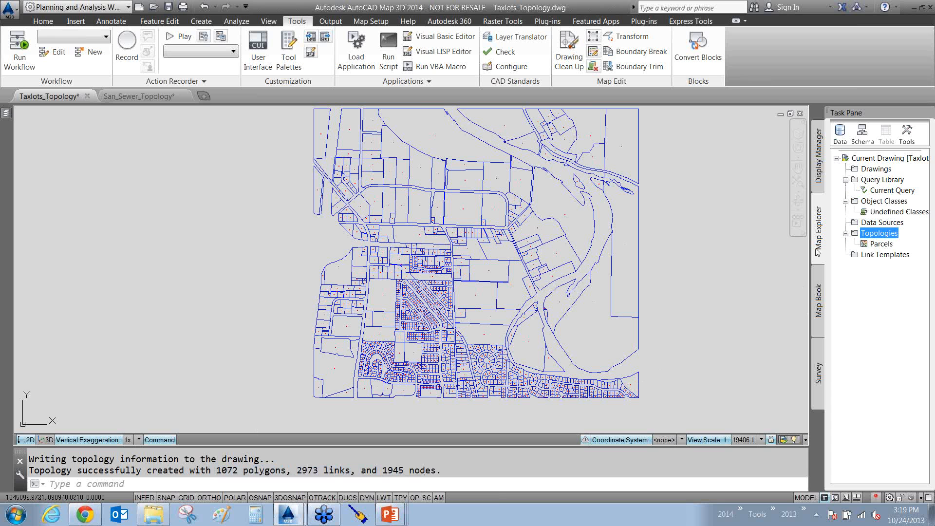
{"action": "left_click_drag", "start_coordinate": [759, 283], "coordinate": [845, 237]}
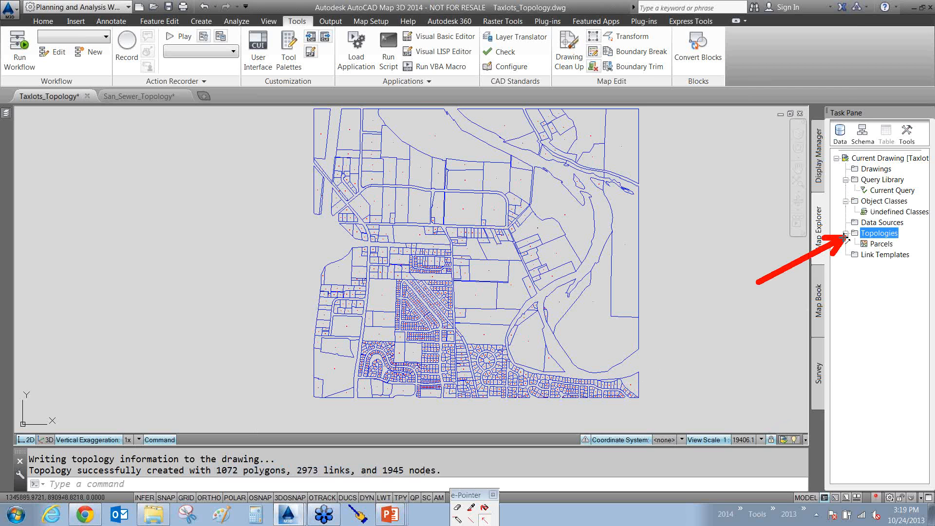
{"action": "key", "text": "Escape"}
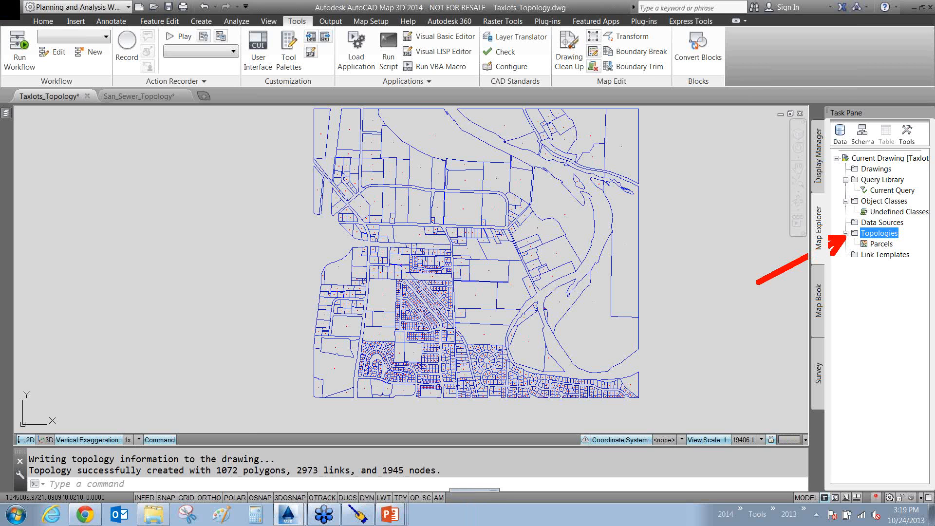
- Review the object data tables defined in the drawing and the fields of the Parcels table
{"action": "left_click", "coordinate": [364, 22]}
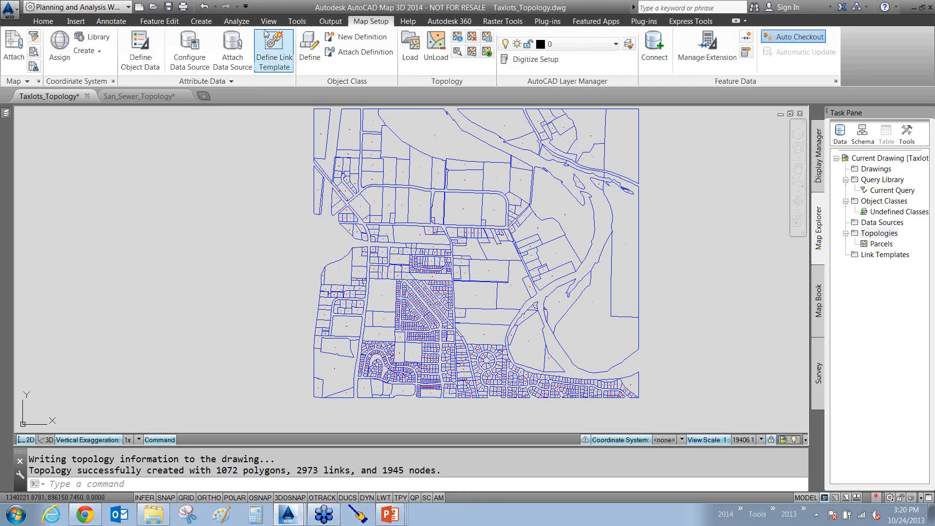
{"action": "left_click", "coordinate": [146, 46]}
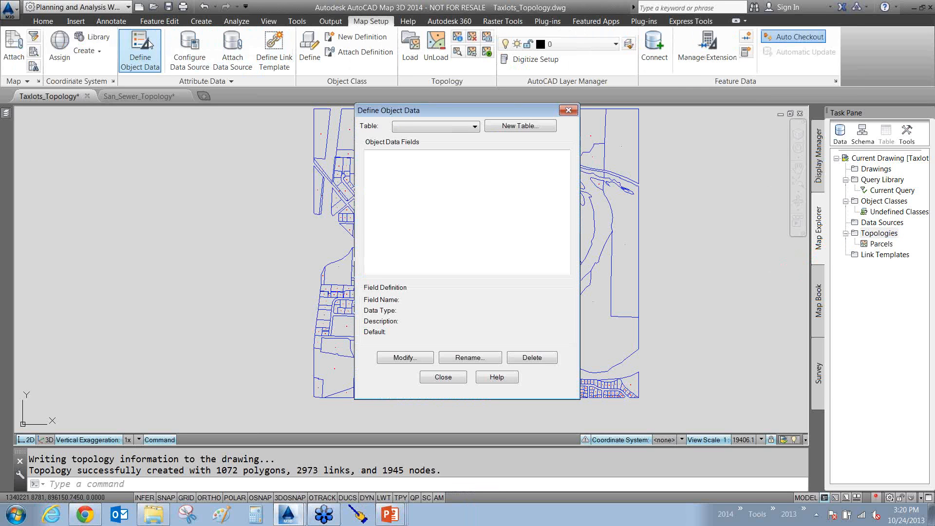
{"action": "left_click", "coordinate": [445, 128]}
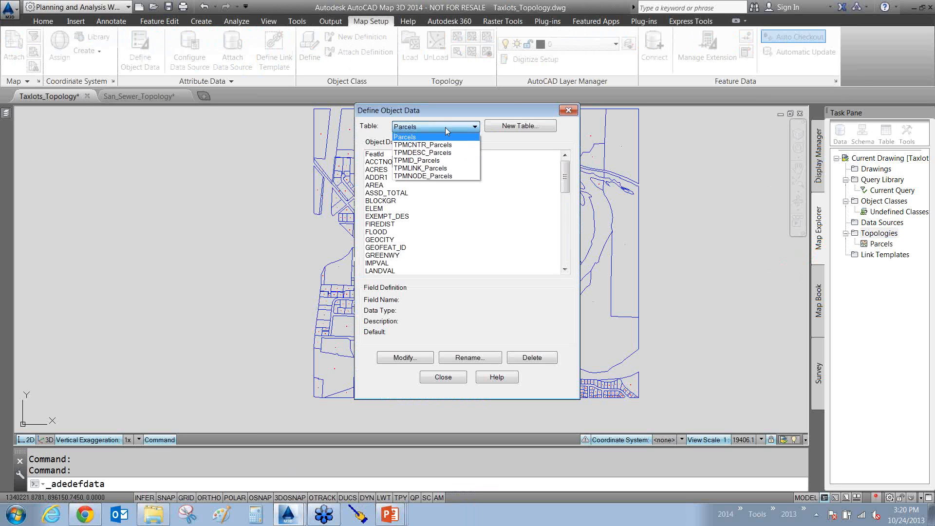
{"action": "left_click", "coordinate": [445, 129]}
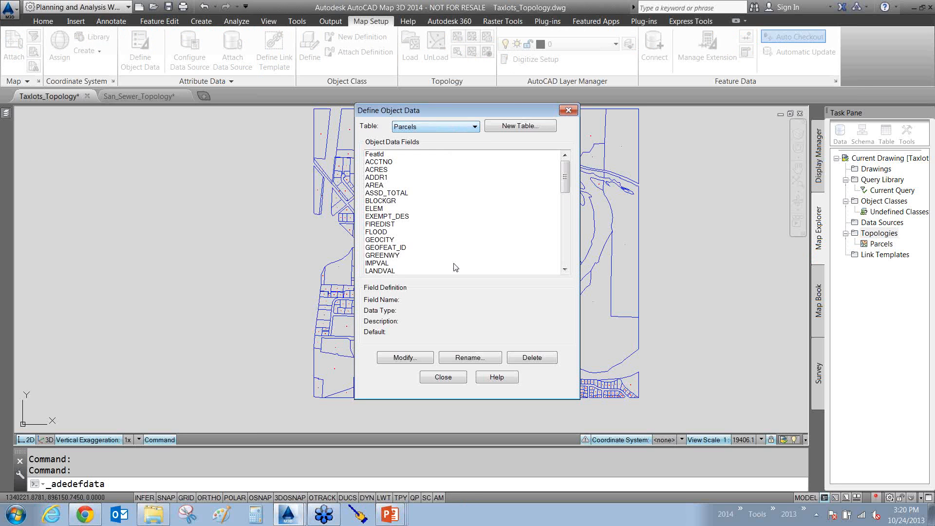
{"action": "left_click", "coordinate": [444, 378]}
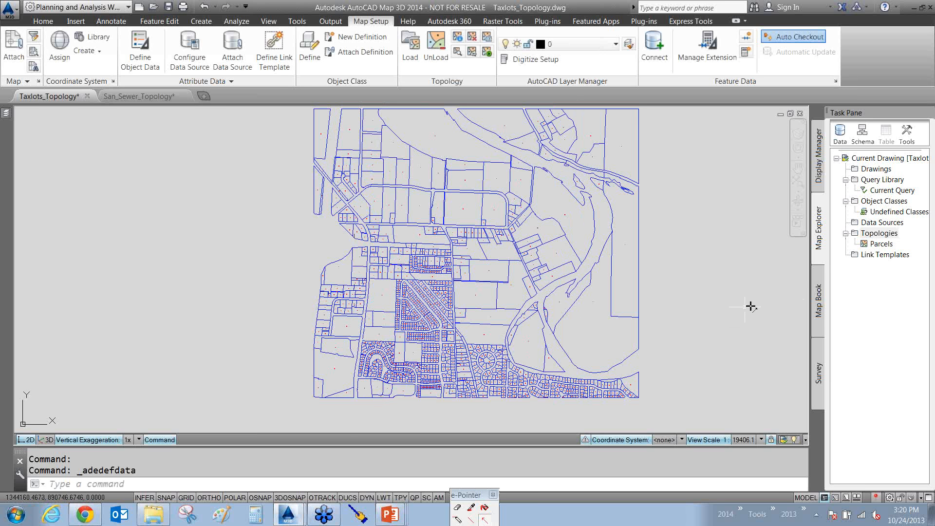
- Show the geometry of the Parcels topology on the map, and regenerate the drawing to clear the highlighting
{"action": "left_click_drag", "start_coordinate": [749, 307], "coordinate": [838, 258]}
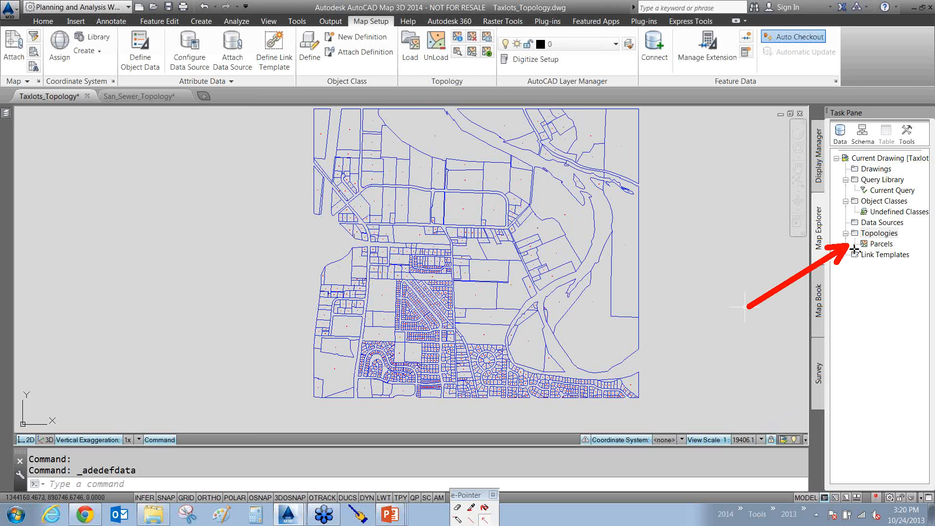
{"action": "left_click", "coordinate": [876, 245]}
{"action": "right_click", "coordinate": [875, 247]}
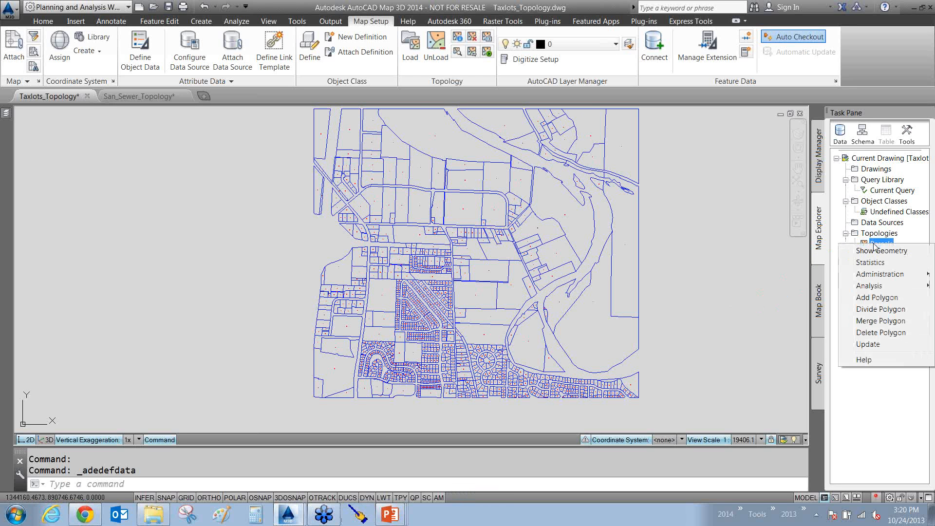
{"action": "left_click", "coordinate": [872, 251]}
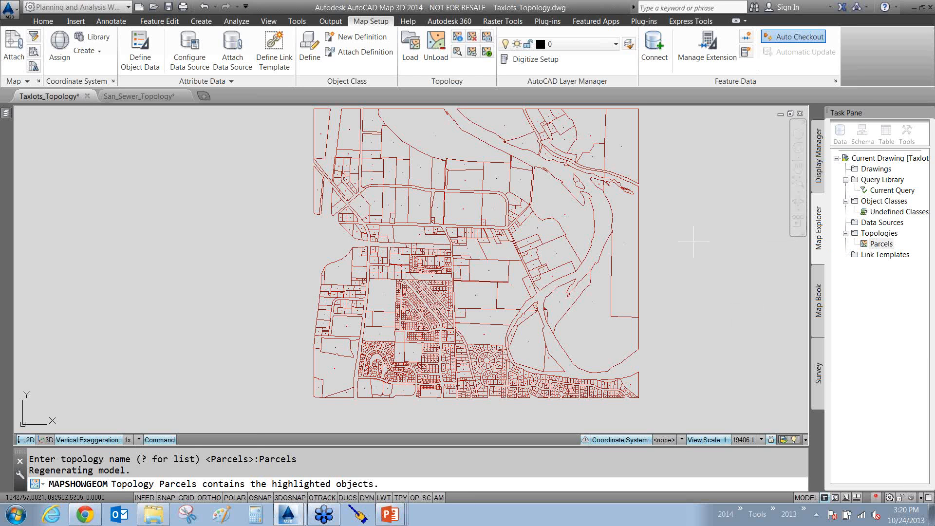
{"action": "key", "text": "Return"}
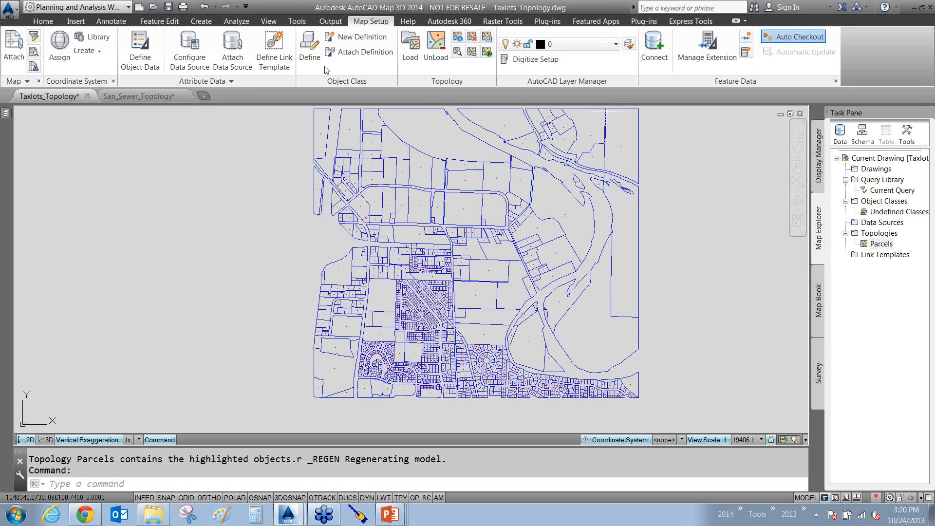
- Start a MAPEXPORT to ESRI Shapefile and delete the existing parcels.shp from the MAP Topology folder
{"action": "type", "text": "mape"}
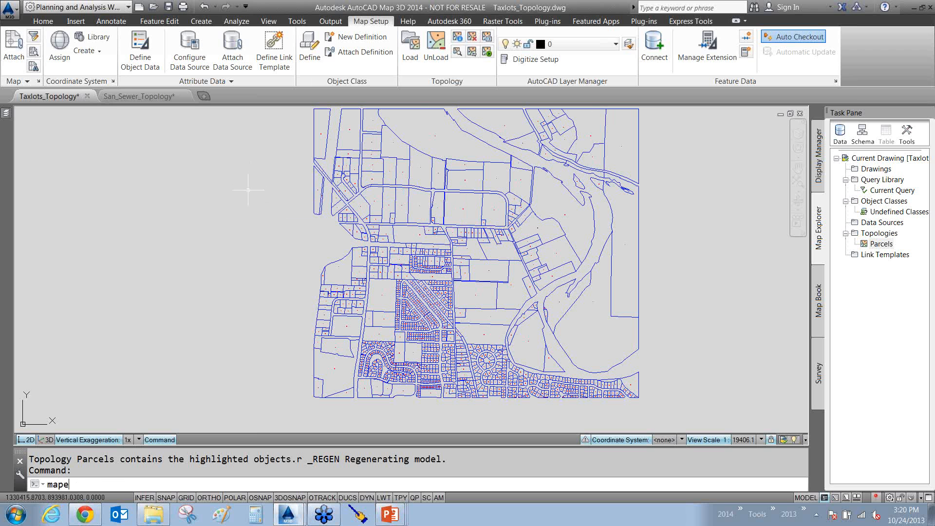
{"action": "type", "text": "xport"}
{"action": "key", "text": "Return"}
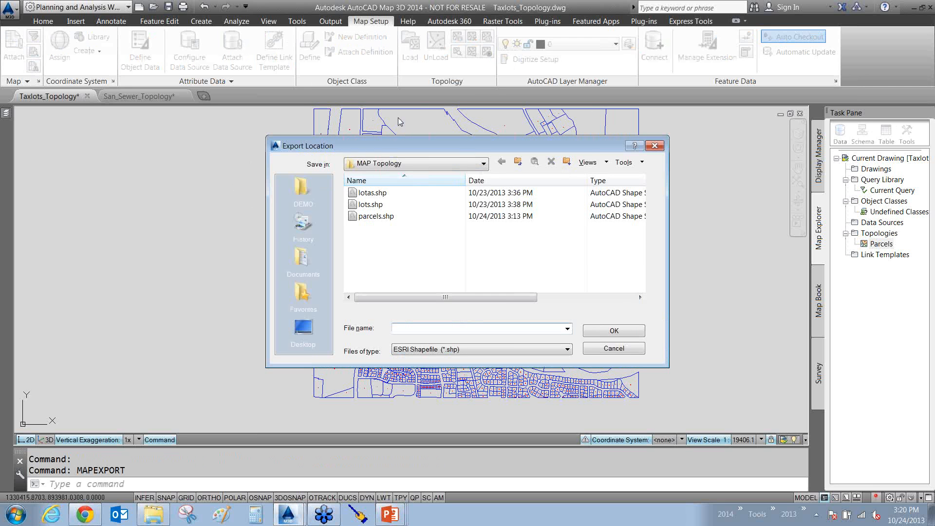
{"action": "left_click_drag", "start_coordinate": [459, 142], "coordinate": [478, 97]}
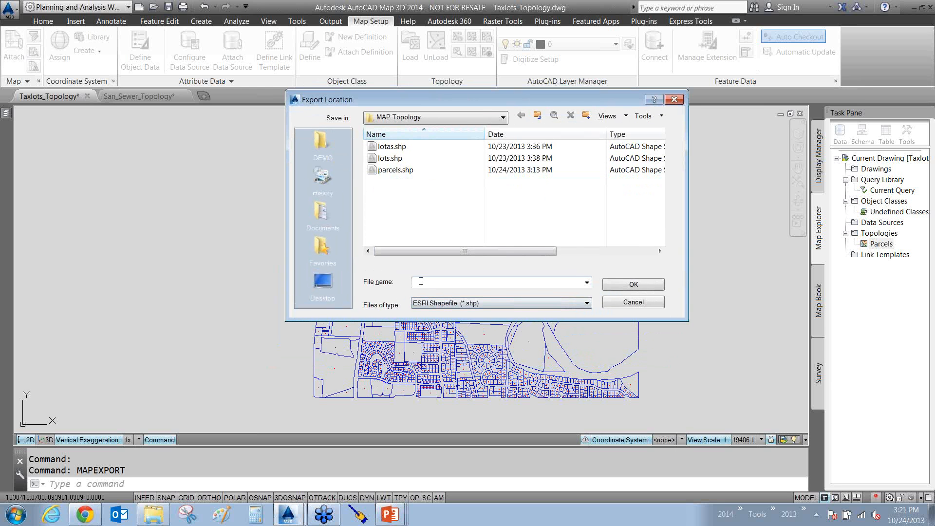
{"action": "right_click", "coordinate": [397, 171]}
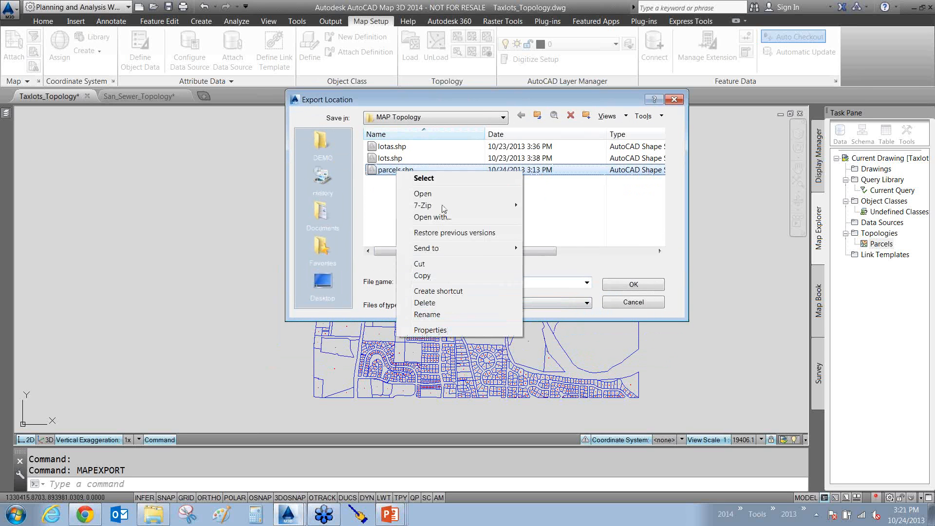
{"action": "left_click", "coordinate": [431, 302]}
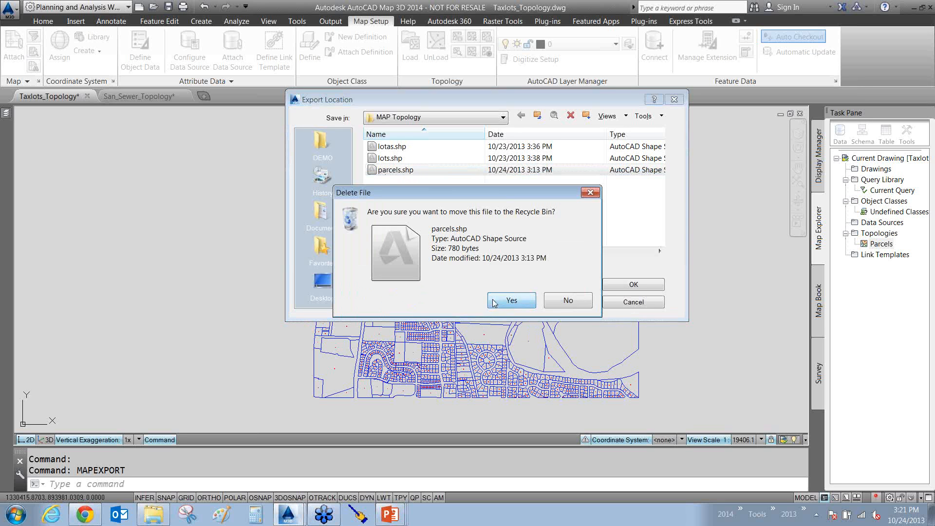
{"action": "left_click", "coordinate": [510, 300]}
- Name the ESRI Shapefile export parcels.shp and set its object type to Polygon
{"action": "left_click", "coordinate": [441, 283]}
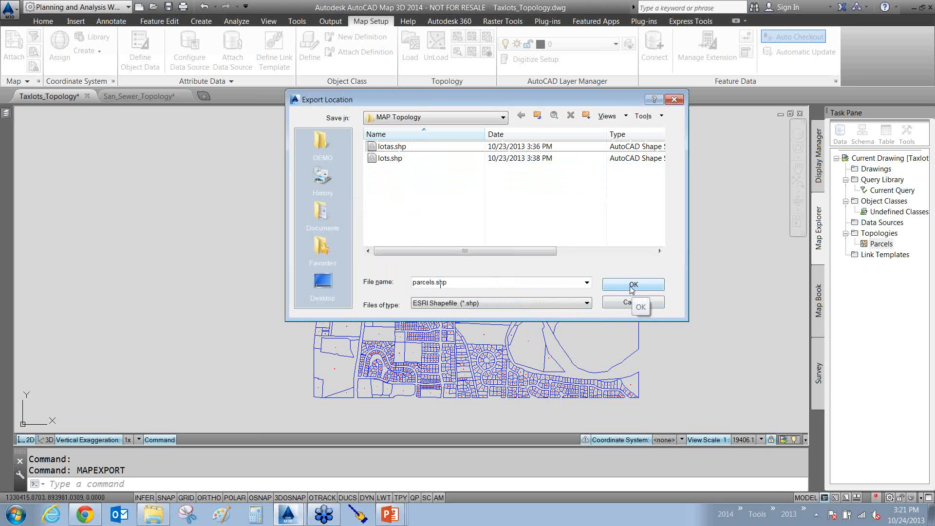
{"action": "left_click", "coordinate": [633, 288]}
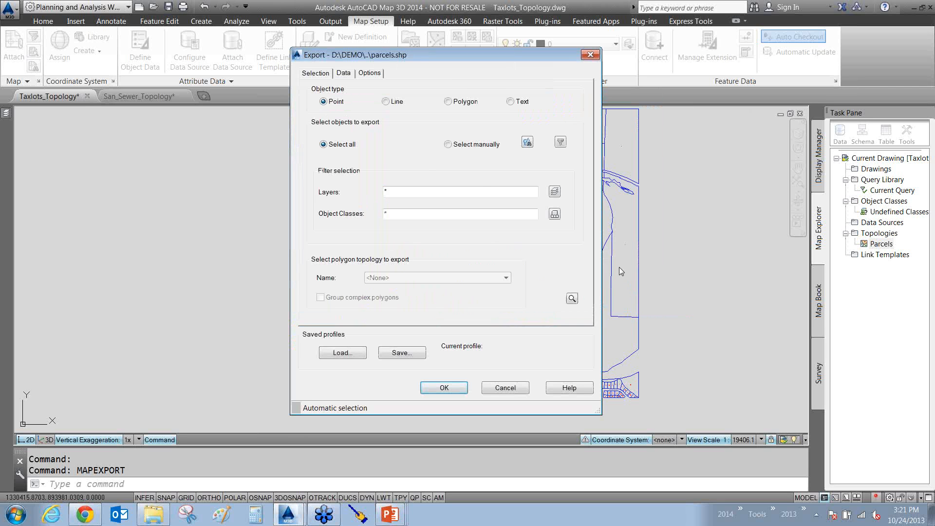
{"action": "left_click", "coordinate": [448, 101]}
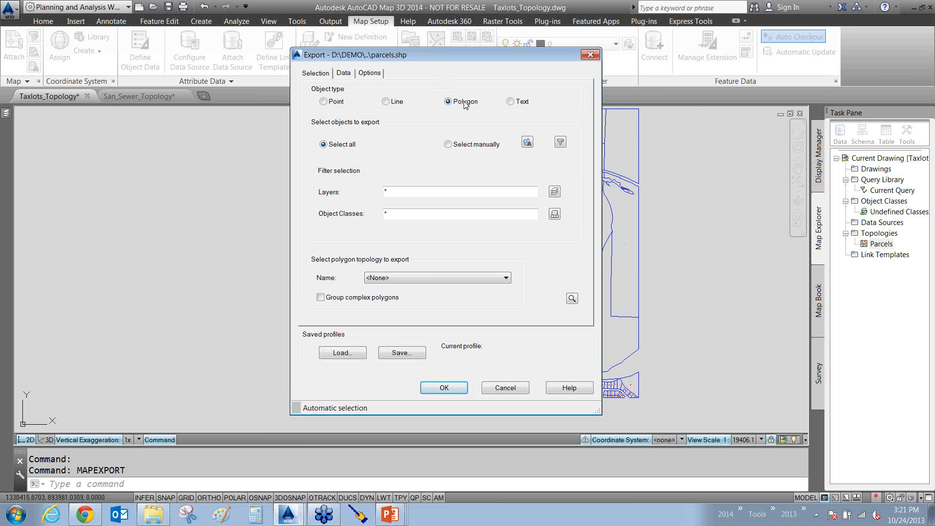
{"action": "key", "text": "F9"}
{"action": "left_click_drag", "start_coordinate": [515, 62], "coordinate": [460, 92]}
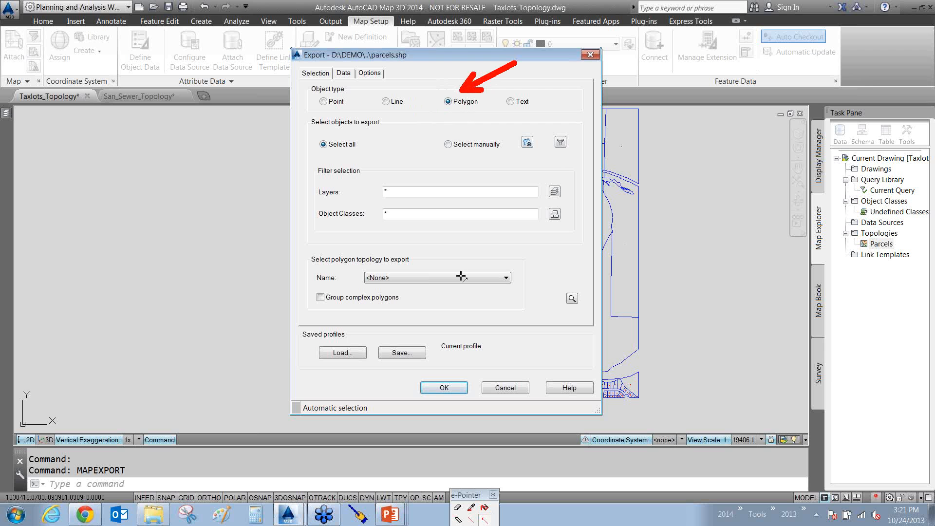
{"action": "left_click_drag", "start_coordinate": [474, 173], "coordinate": [417, 258]}
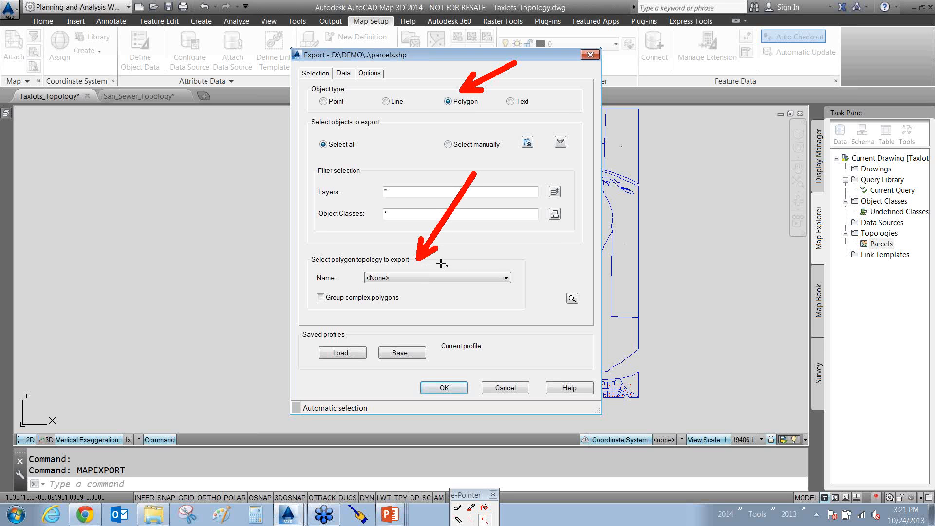
{"action": "key", "text": "F9"}
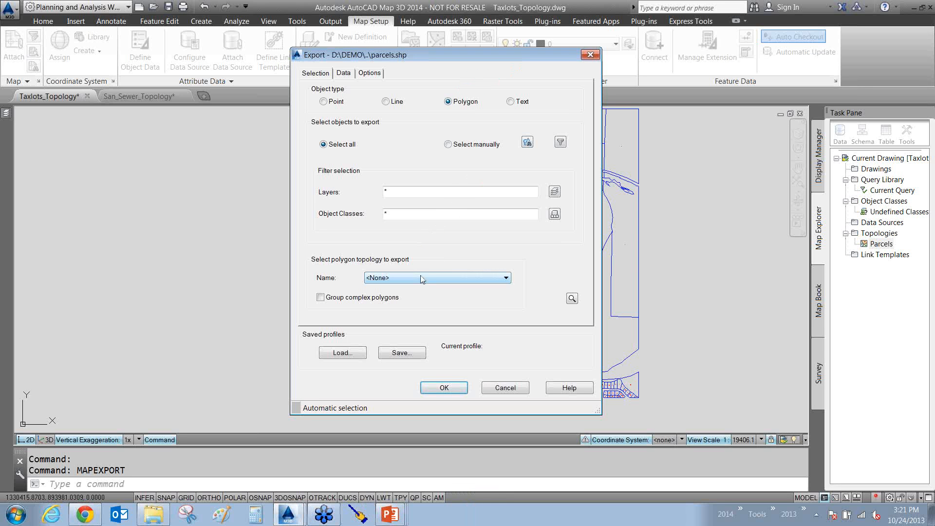
- Try to export the Parcels polygon topology to parcels.shp
{"action": "left_click", "coordinate": [421, 279]}
{"action": "left_click", "coordinate": [390, 296]}
{"action": "left_click", "coordinate": [434, 385]}
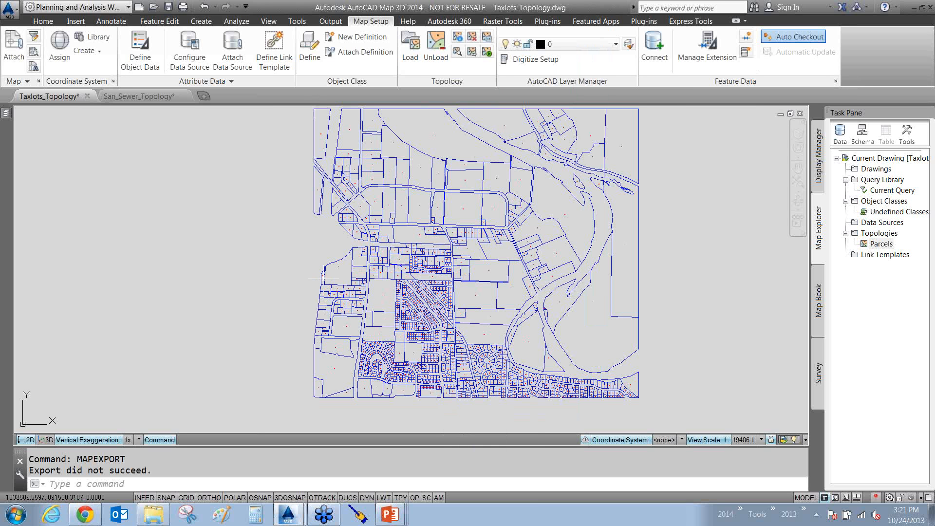
- Repeat MAPEXPORT to parcels.shp in the MAP Topology folder, with object type Polygon and the Parcels topology selected
{"action": "key", "text": "Return"}
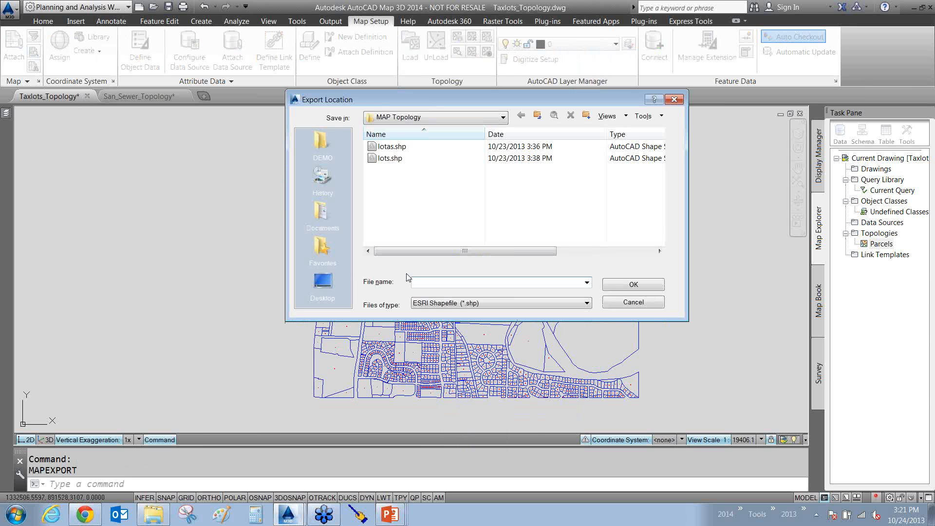
{"action": "type", "text": "parcels"}
{"action": "key", "text": "Return"}
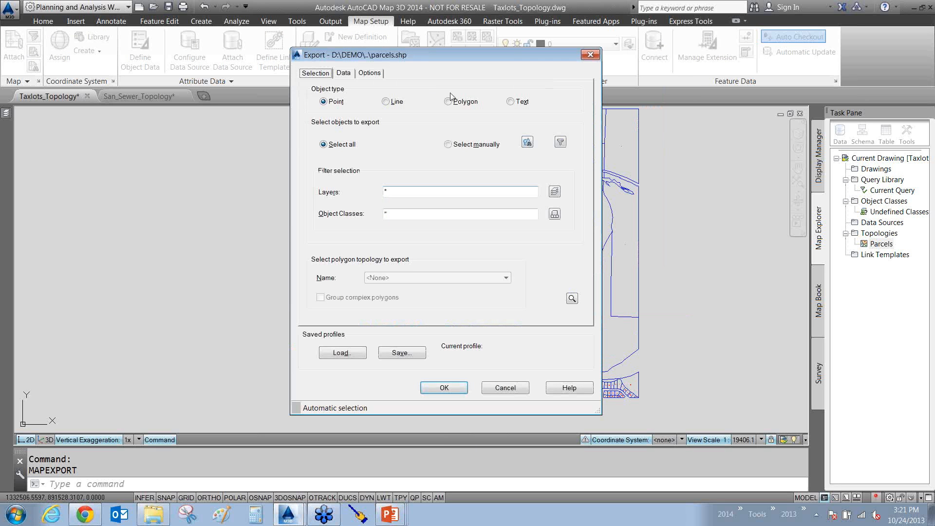
{"action": "left_click", "coordinate": [448, 102]}
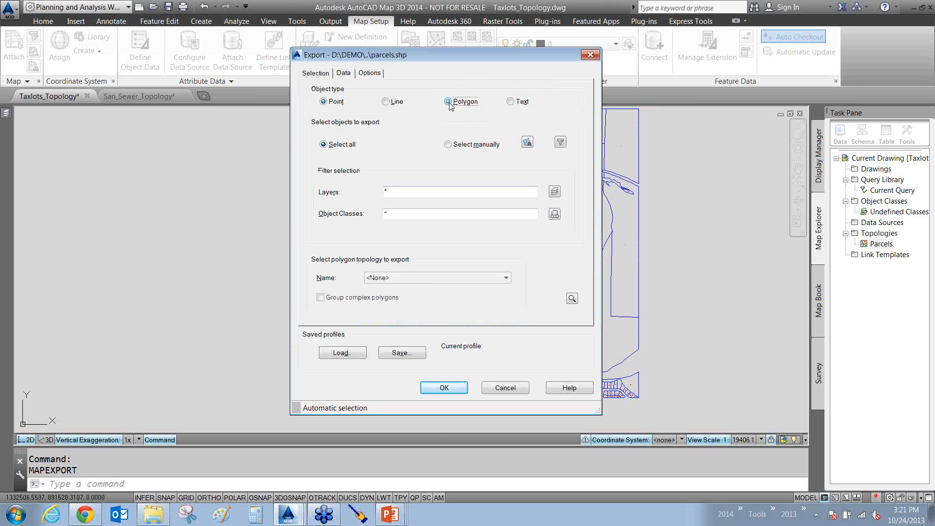
{"action": "left_click", "coordinate": [401, 278]}
{"action": "left_click", "coordinate": [392, 296]}
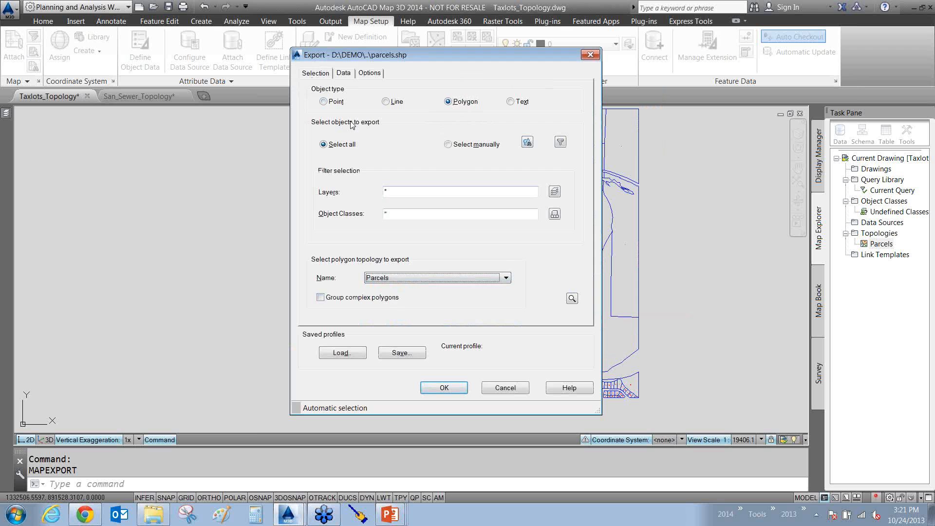
- Try the export with closed polylines treated as polygons and the layer filter limited to Taxlot_Lines
{"action": "left_click", "coordinate": [343, 73]}
{"action": "left_click", "coordinate": [369, 73]}
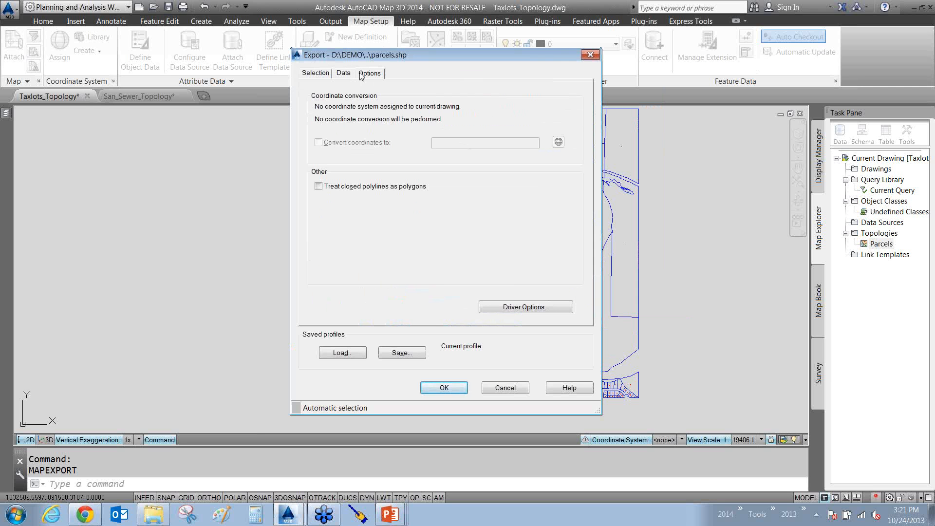
{"action": "left_click", "coordinate": [319, 186]}
{"action": "left_click", "coordinate": [321, 74]}
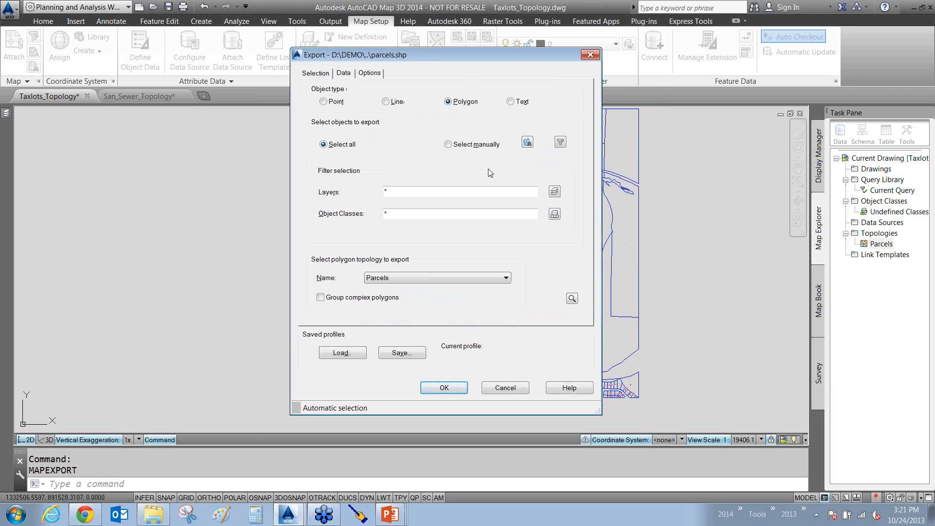
{"action": "left_click", "coordinate": [554, 192]}
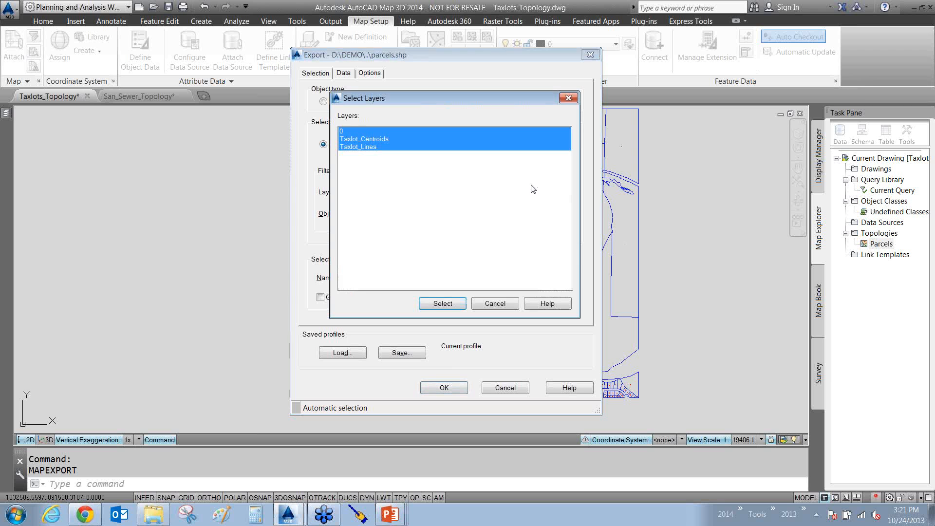
{"action": "left_click", "coordinate": [372, 148]}
{"action": "left_click", "coordinate": [442, 304]}
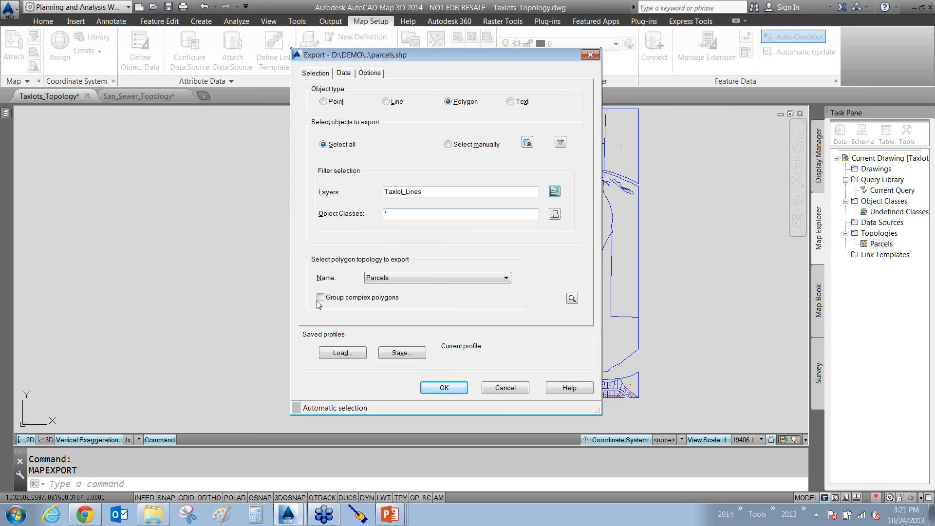
{"action": "left_click", "coordinate": [435, 389]}
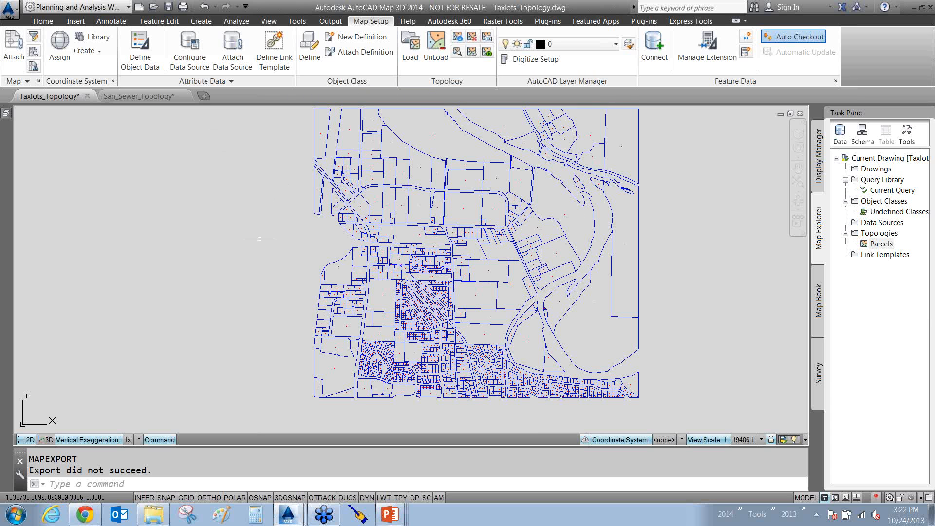
- Set up a new MAPEXPORT to parcels.shp with object type Polygon, the Parcels topology and grouping of complex polygons
{"action": "type", "text": "mapexport"}
{"action": "key", "text": "Return"}
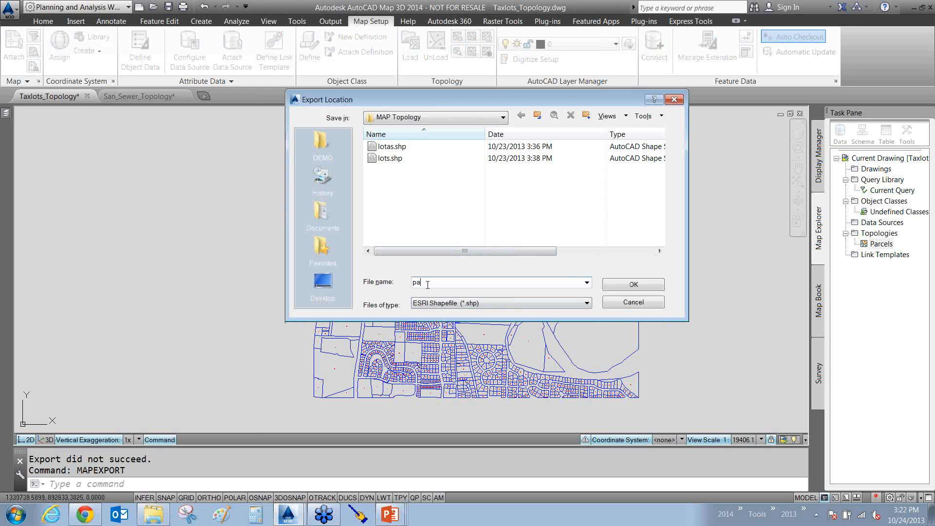
{"action": "type", "text": "parcels"}
{"action": "key", "text": "Return"}
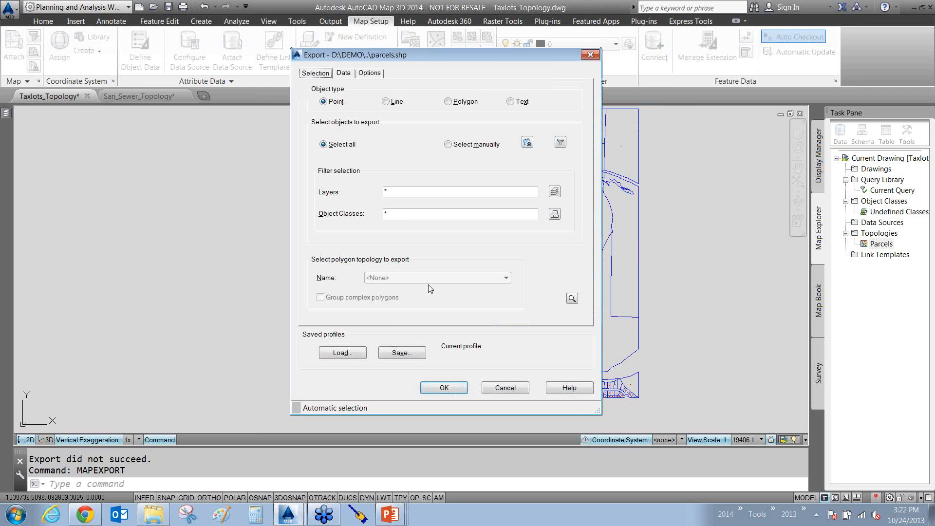
{"action": "left_click", "coordinate": [448, 102]}
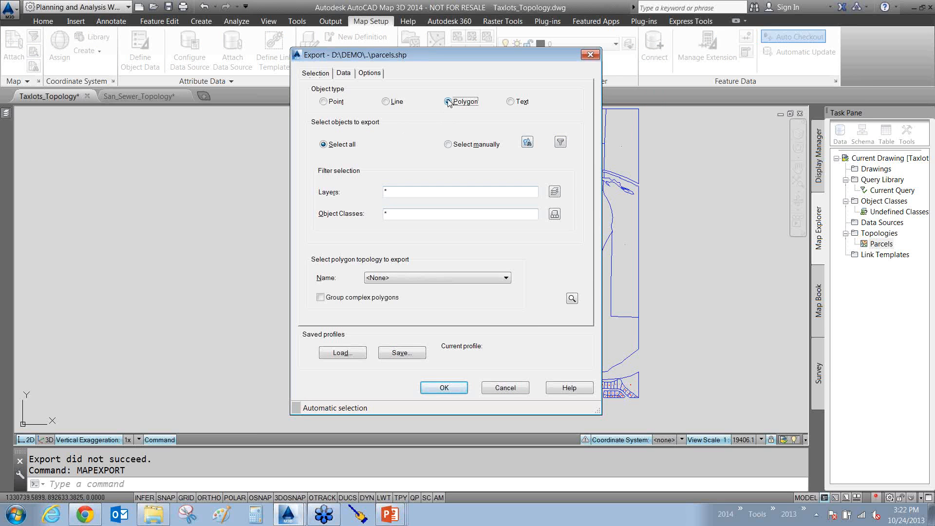
{"action": "left_click", "coordinate": [397, 278]}
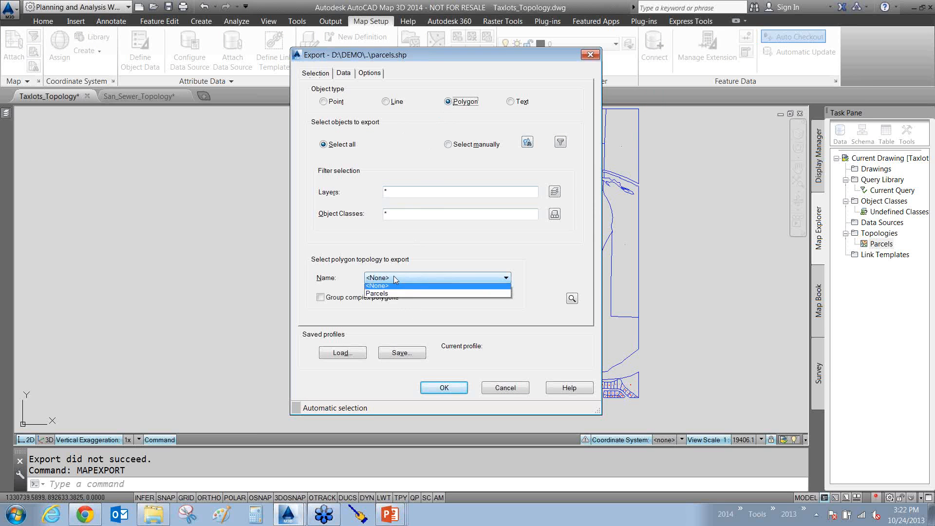
{"action": "left_click", "coordinate": [385, 296]}
{"action": "left_click", "coordinate": [368, 299]}
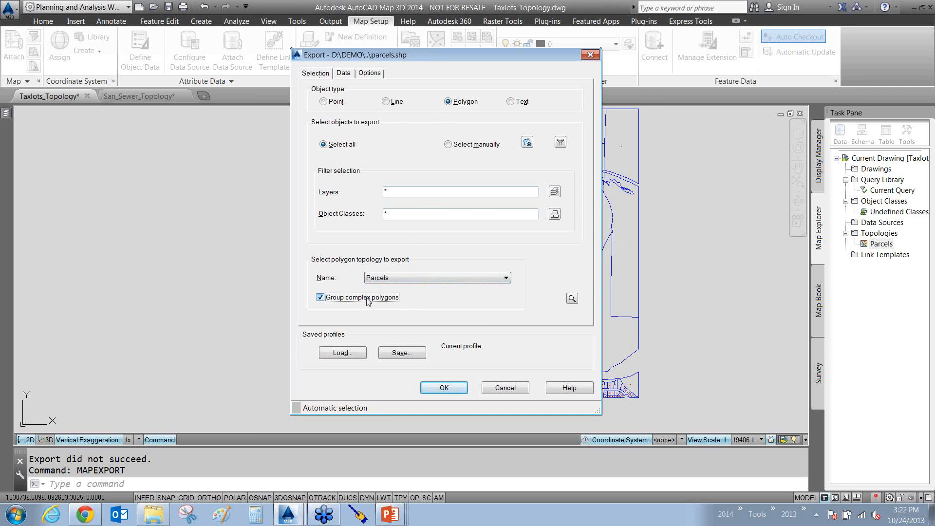
- Try running the parcels.shp export with complex polygons grouped and closed polylines treated as polygons
{"action": "left_click", "coordinate": [353, 76]}
{"action": "left_click", "coordinate": [369, 74]}
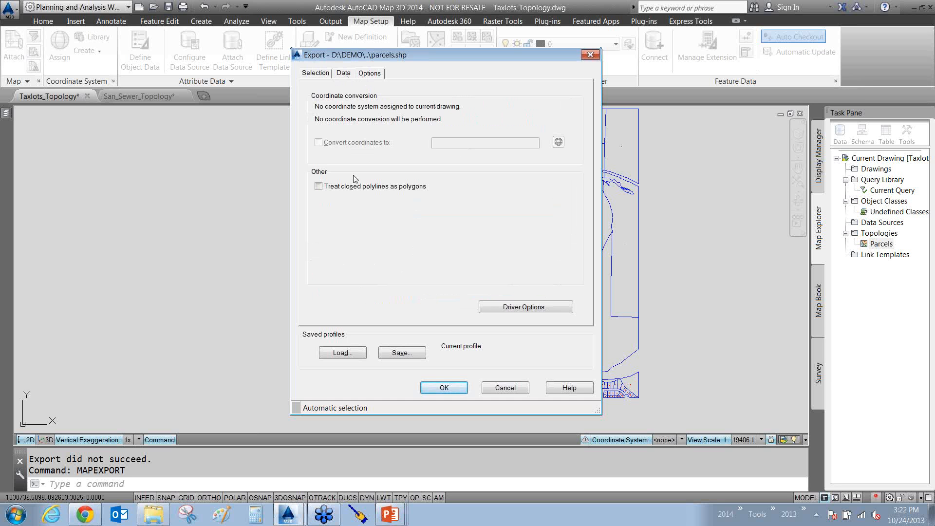
{"action": "left_click", "coordinate": [344, 188]}
{"action": "left_click", "coordinate": [443, 388]}
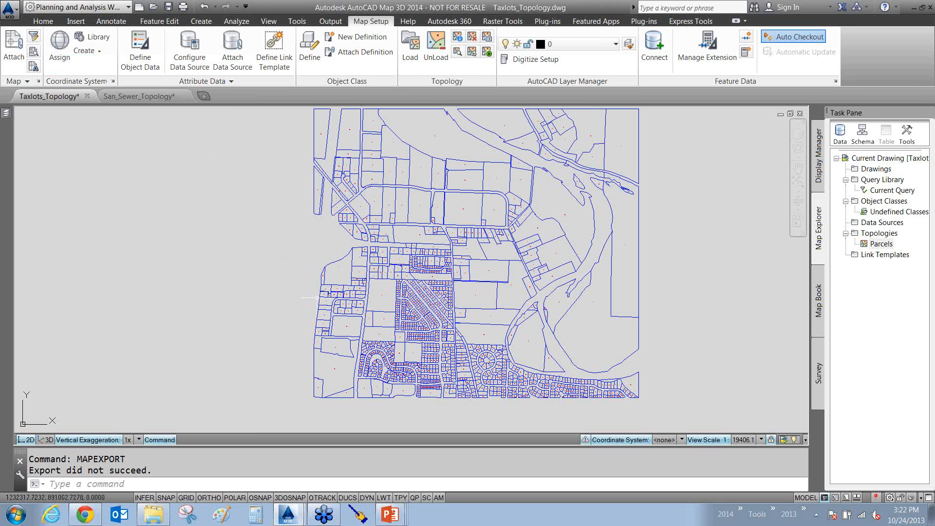
- Start a MAPEXPORT to Autodesk SDF format in the MAP Topology folder, naming the file lots
{"action": "type", "text": "mapexport"}
{"action": "key", "text": "Return"}
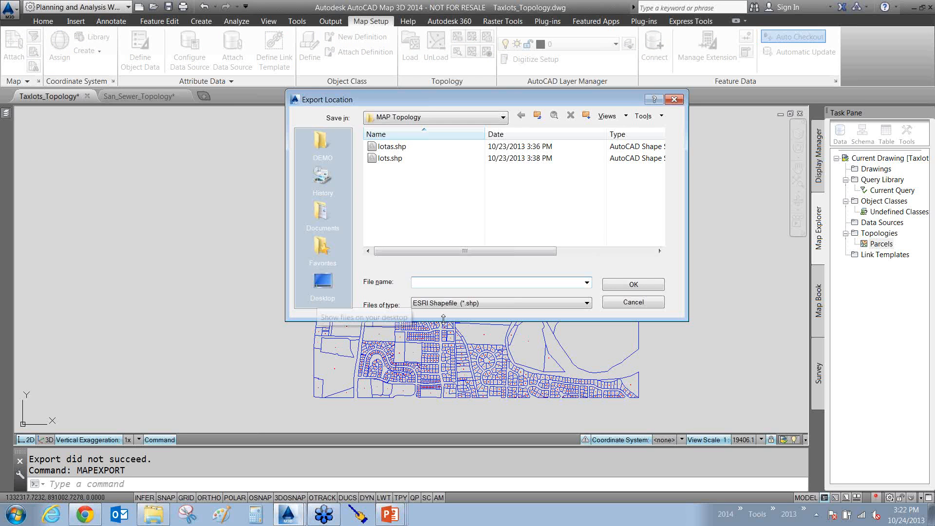
{"action": "left_click", "coordinate": [497, 303]}
{"action": "left_click", "coordinate": [460, 315]}
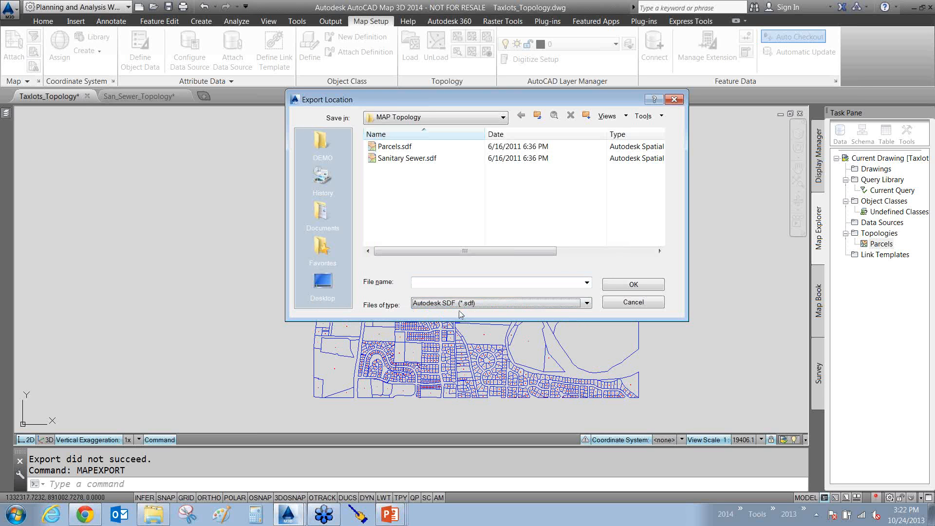
{"action": "left_click", "coordinate": [436, 284]}
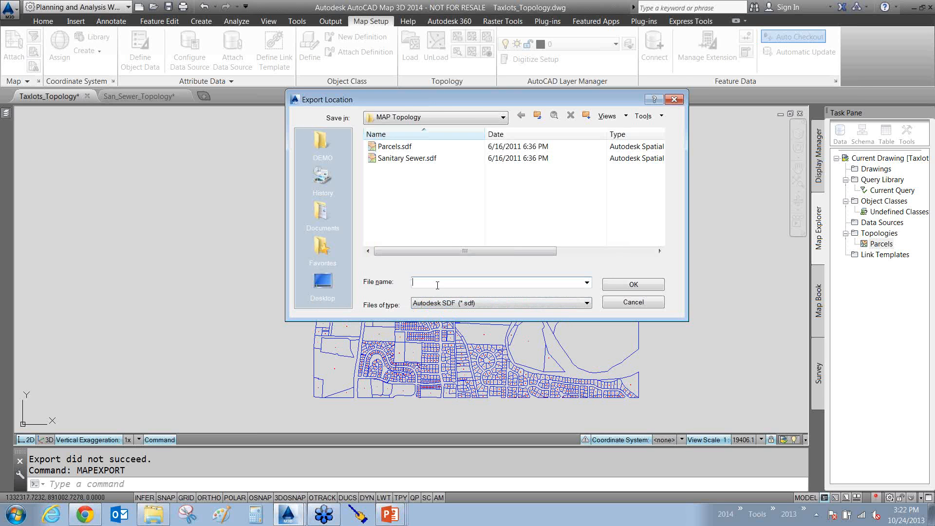
{"action": "type", "text": "lots"}
{"action": "key", "text": "Return"}
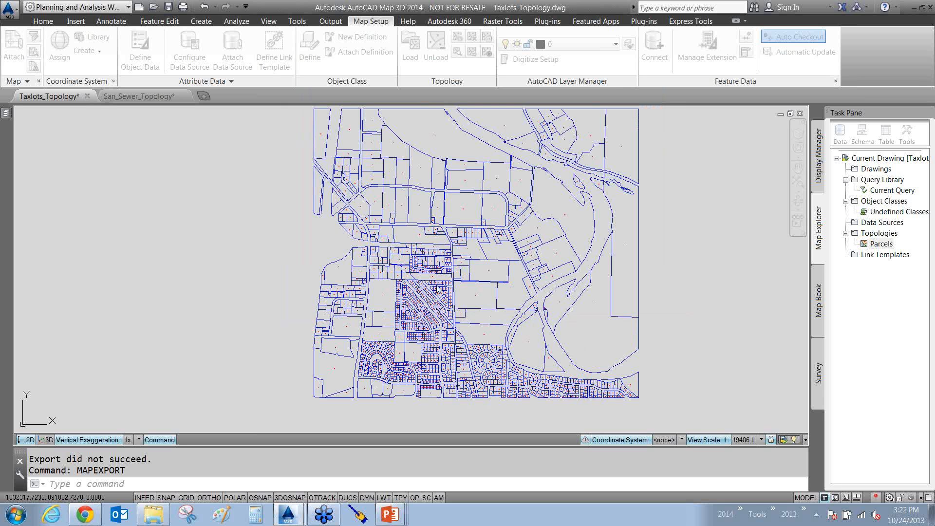
- Choose the Parcels polygon topology, check the feature class mapping and run the export to lots.sdf
{"action": "left_click", "coordinate": [386, 255]}
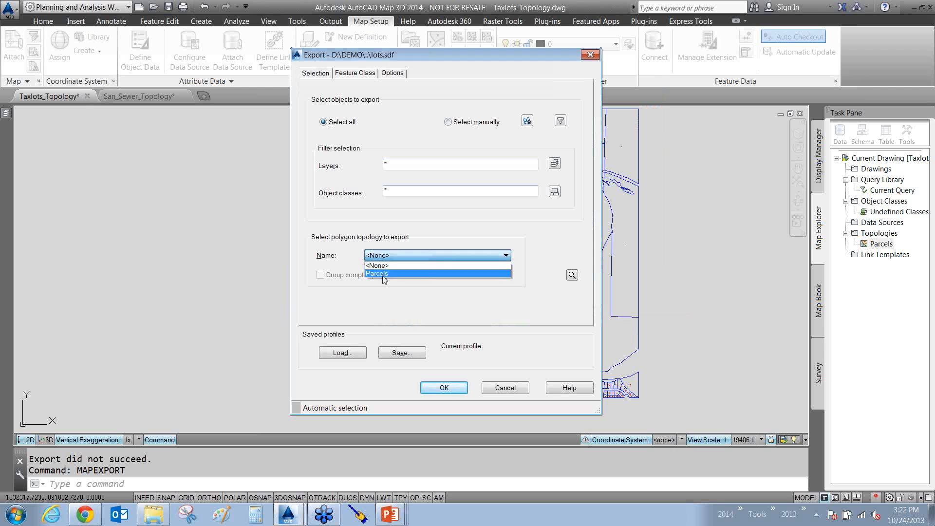
{"action": "left_click", "coordinate": [384, 274]}
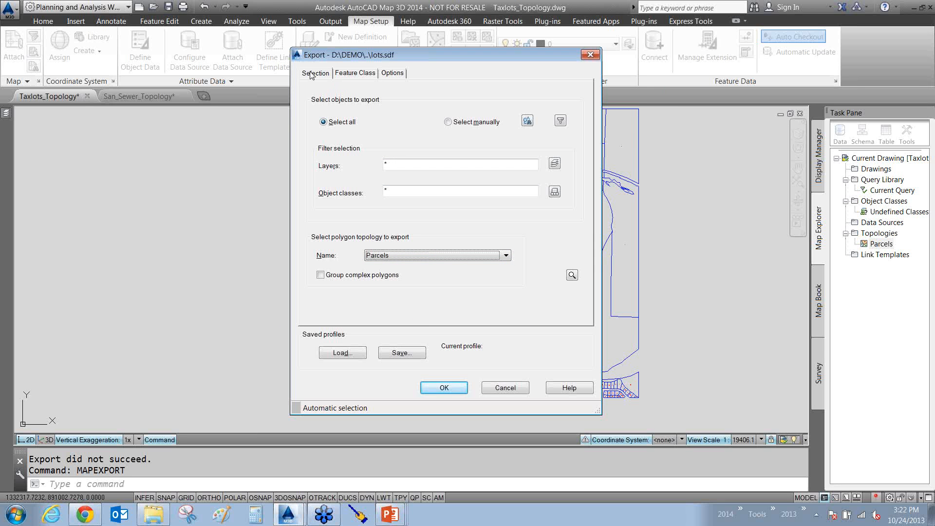
{"action": "left_click", "coordinate": [355, 73]}
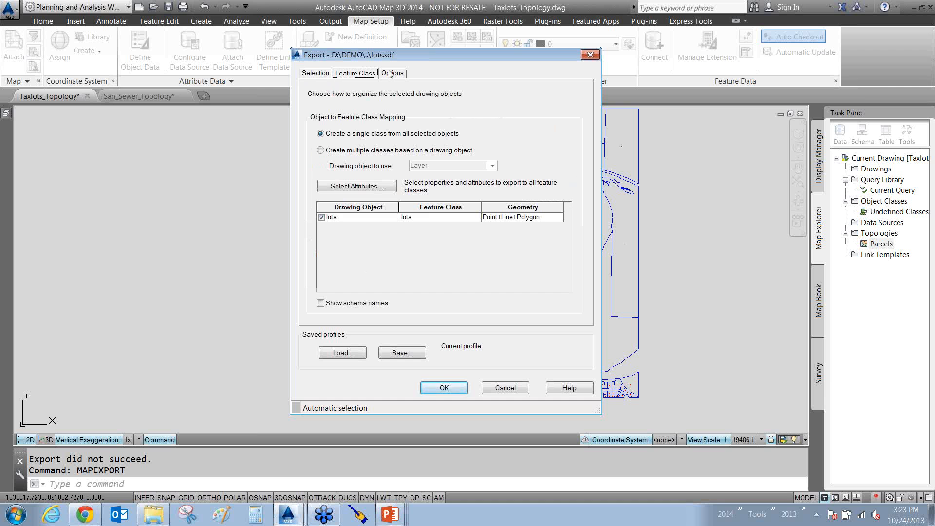
{"action": "left_click", "coordinate": [442, 392]}
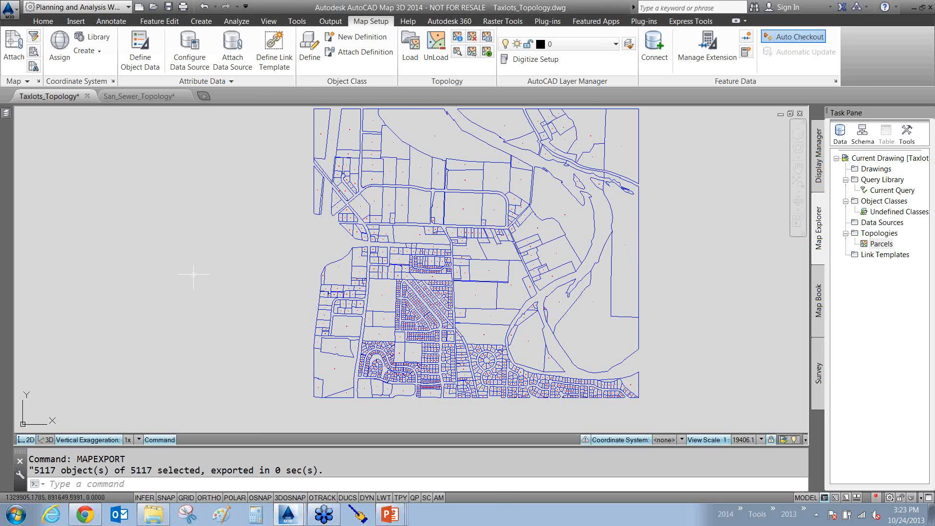
{"action": "key", "text": "super+0"}
{"action": "left_click_drag", "start_coordinate": [208, 278], "coordinate": [145, 449]}
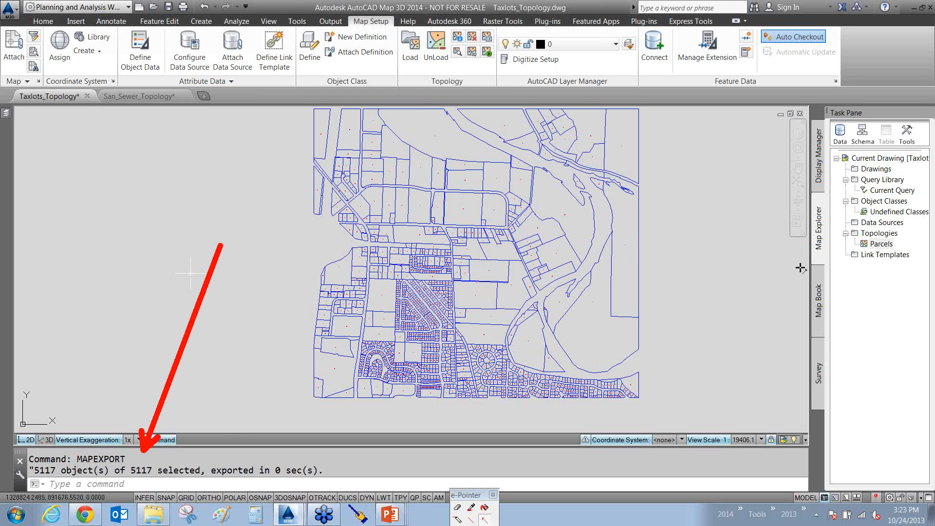
- Connect to lots.sdf in the MAP Topology folder through a new SDF connection and add its lots layer to the map
{"action": "left_click", "coordinate": [821, 157]}
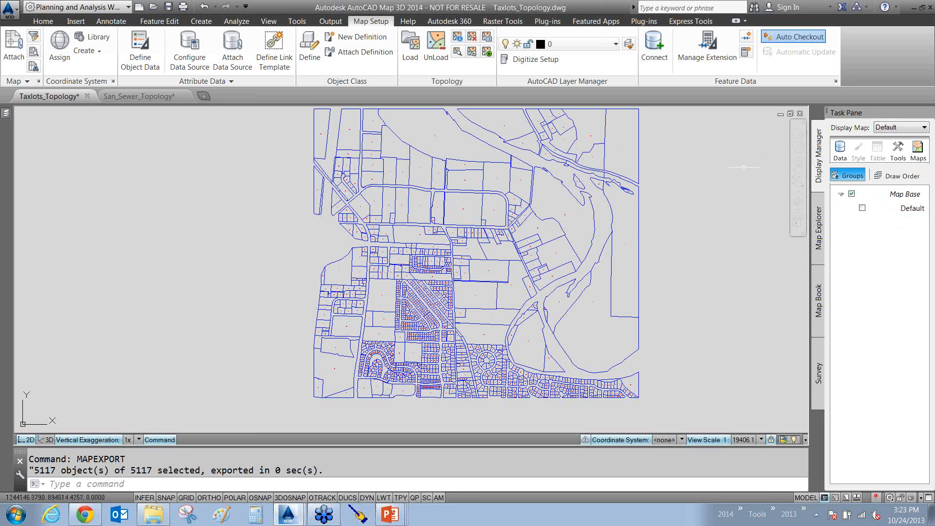
{"action": "left_click", "coordinate": [843, 155]}
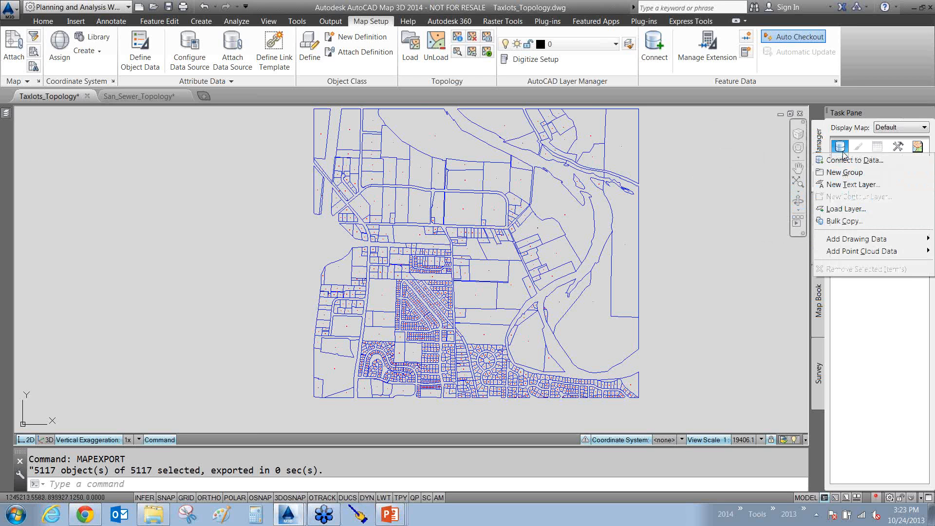
{"action": "left_click", "coordinate": [853, 166]}
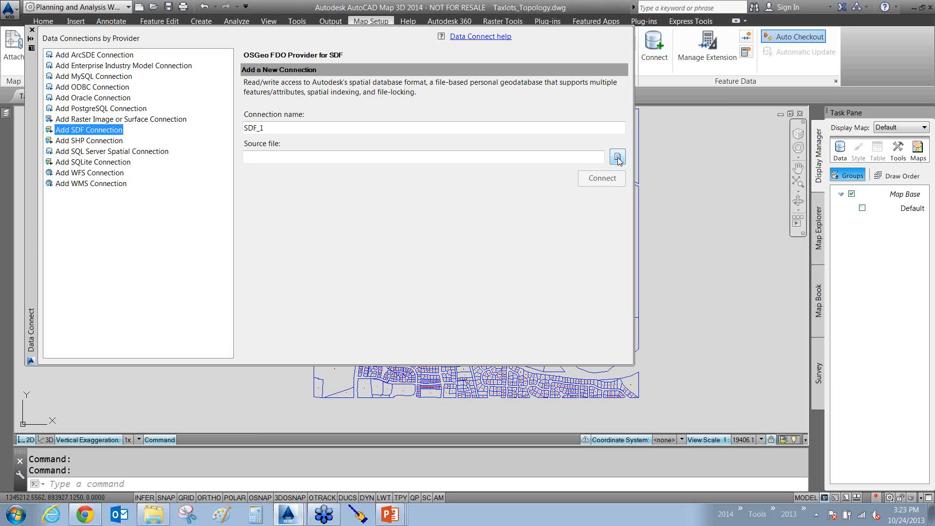
{"action": "left_click", "coordinate": [617, 158]}
{"action": "left_click", "coordinate": [411, 182]}
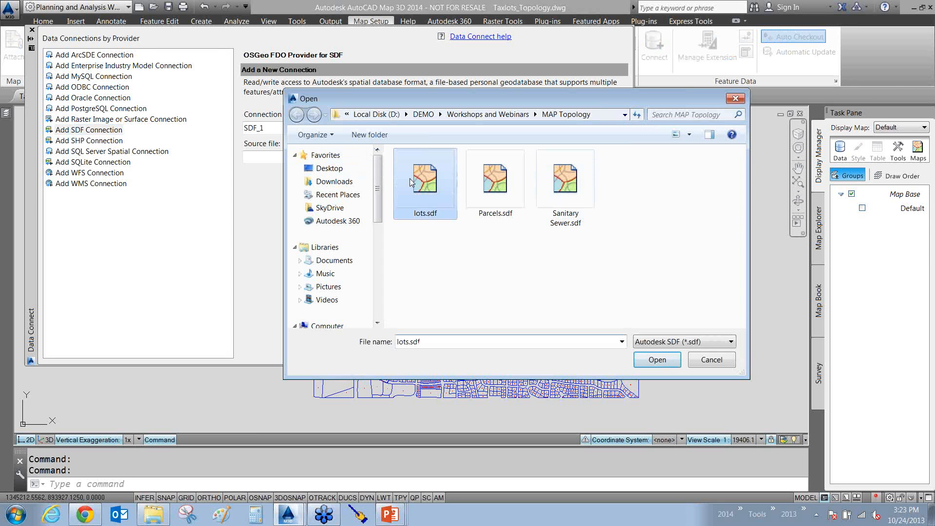
{"action": "left_click", "coordinate": [657, 360]}
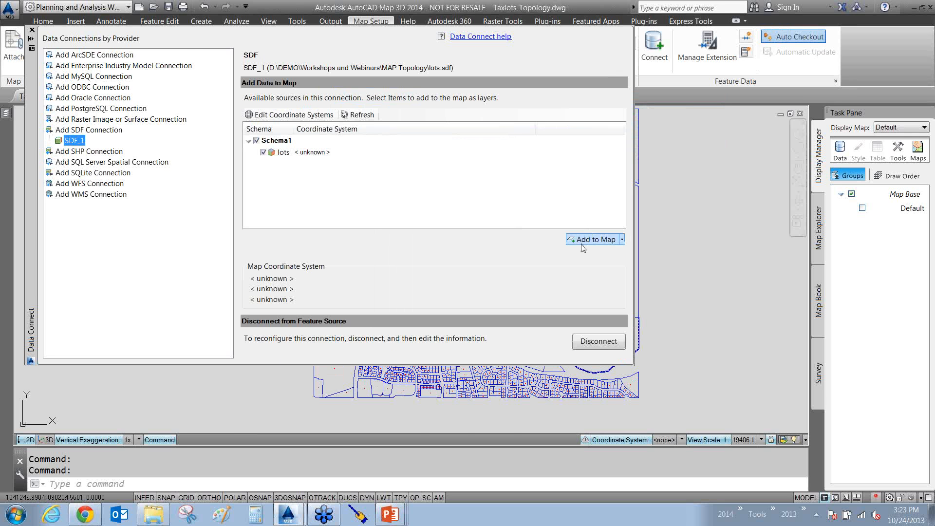
{"action": "left_click", "coordinate": [582, 239]}
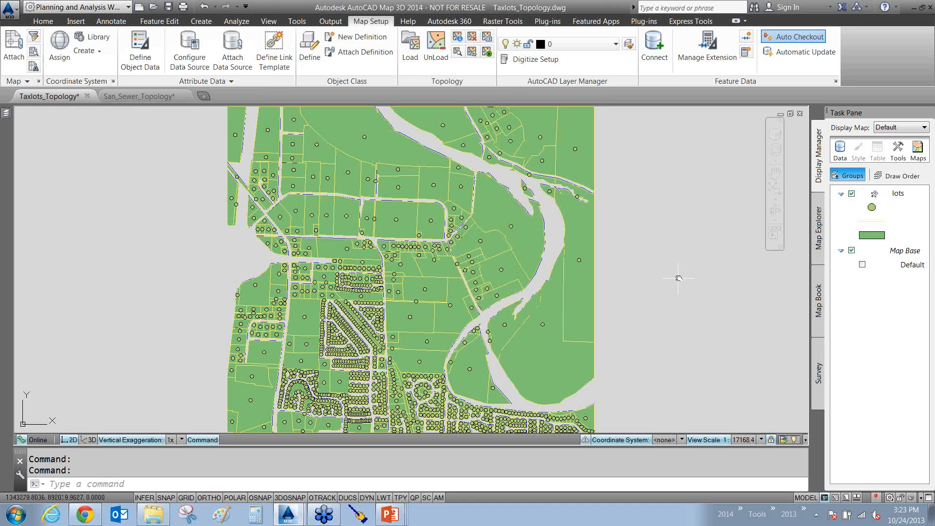
{"action": "middle_click_drag", "start_coordinate": [674, 276], "coordinate": [711, 257]}
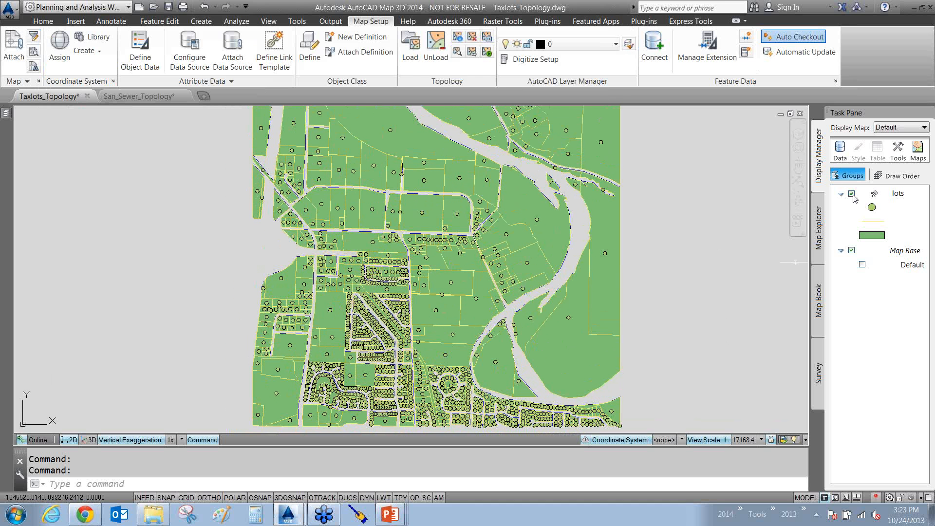
- Switch the lots layer's visibility off and back on to compare its polygons with the underlying tax lot linework
{"action": "left_click", "coordinate": [853, 197]}
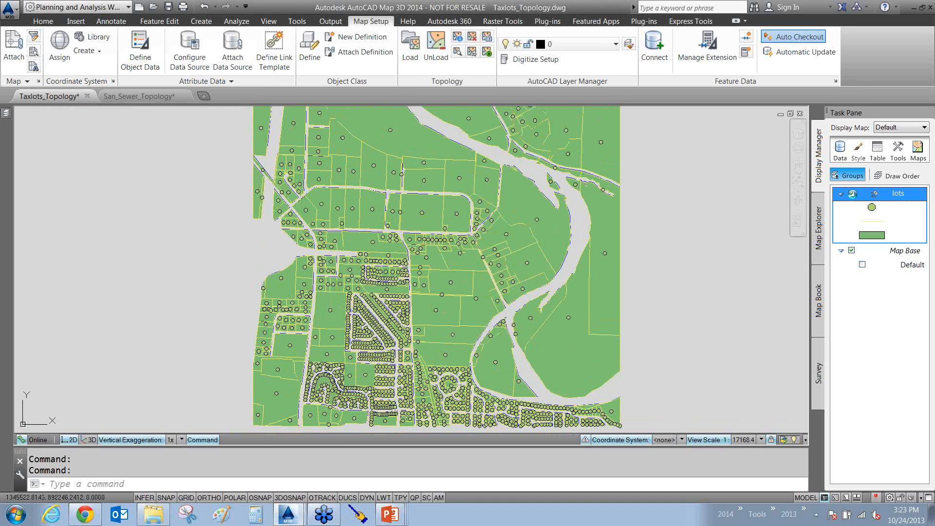
{"action": "left_click", "coordinate": [852, 195]}
{"action": "left_click", "coordinate": [852, 195]}
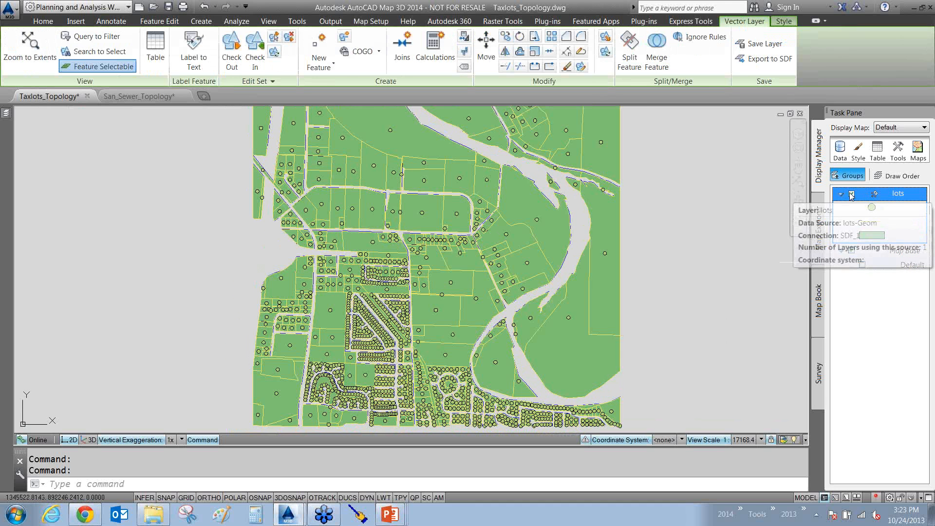
{"action": "left_click", "coordinate": [852, 195]}
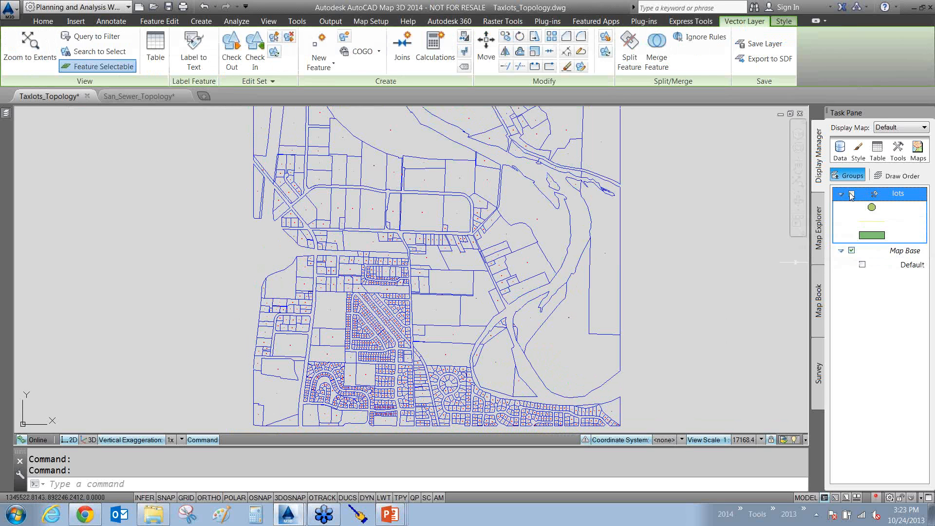
{"action": "left_click", "coordinate": [851, 195]}
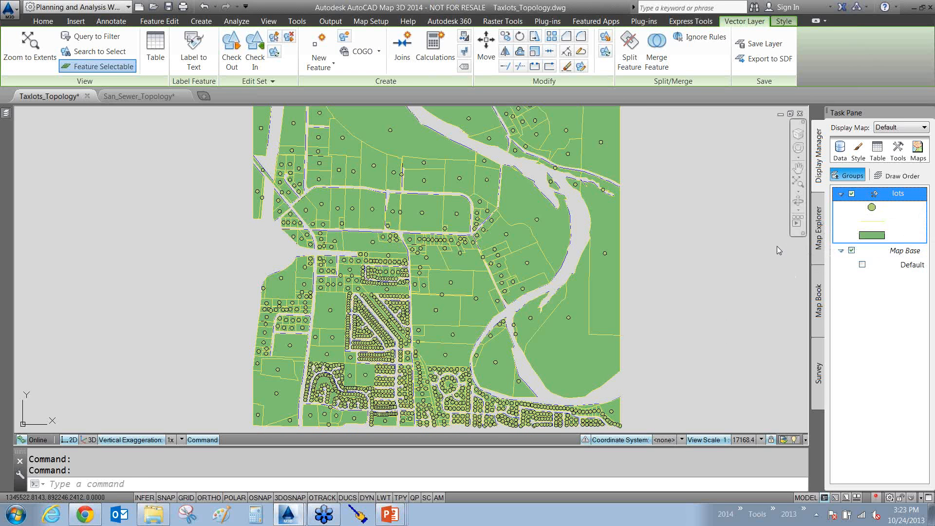
{"action": "left_click", "coordinate": [732, 249]}
{"action": "left_click", "coordinate": [722, 249]}
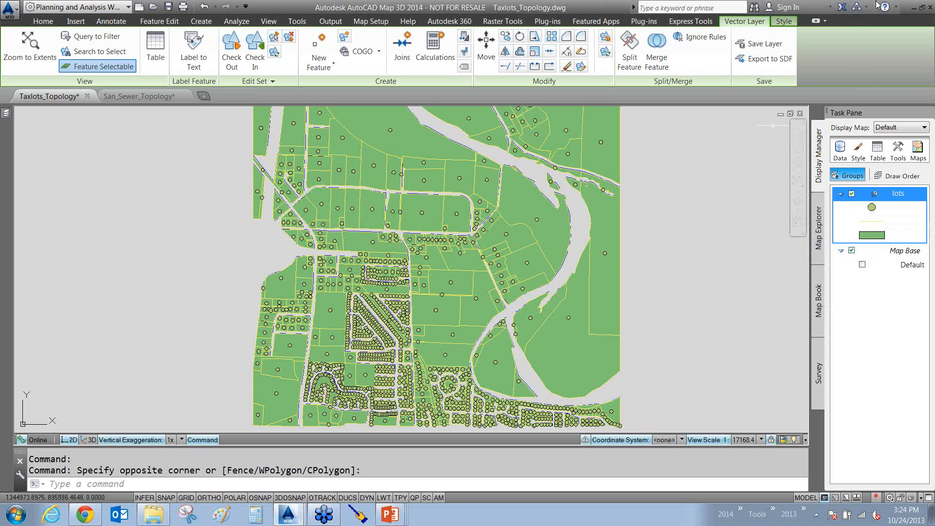
- Hide the lots layer and select the parcel boundary segments along the map's eastern edge to examine them, clearing the selection at the end
{"action": "left_click", "coordinate": [852, 194]}
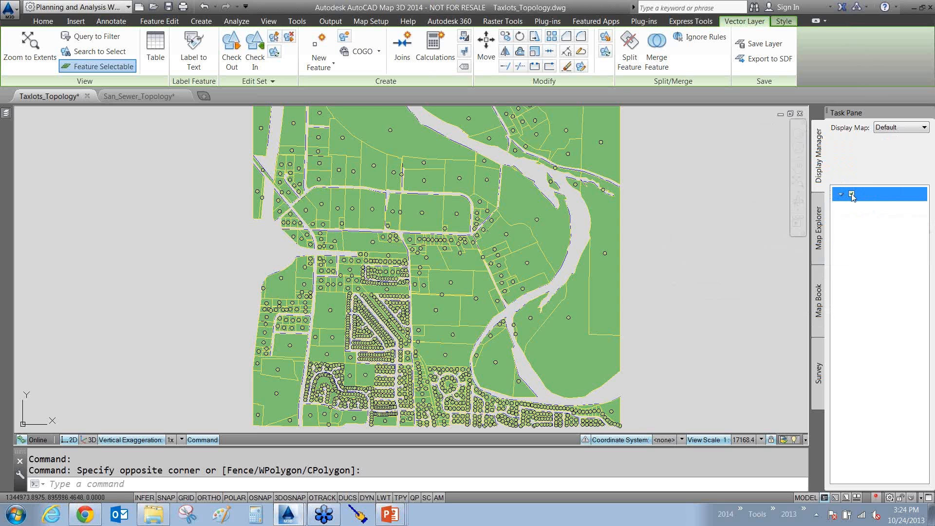
{"action": "left_click", "coordinate": [674, 238]}
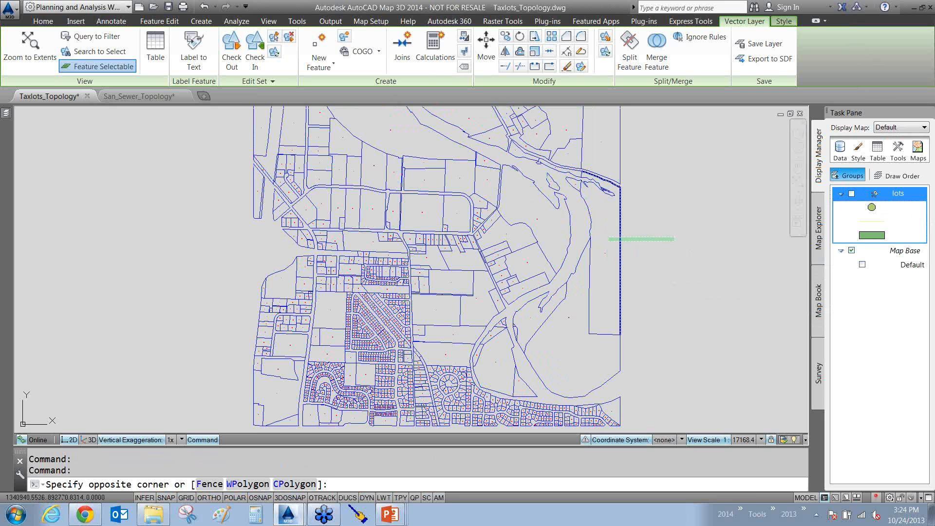
{"action": "left_click", "coordinate": [609, 243]}
{"action": "left_click", "coordinate": [599, 203]}
{"action": "left_click", "coordinate": [583, 208]}
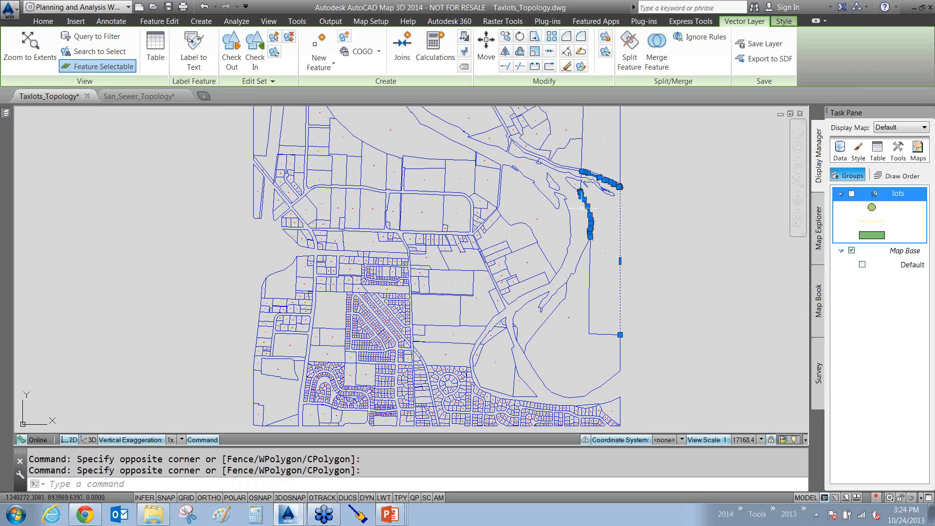
{"action": "key", "text": "Escape"}
- Examine how the boundaries of small subdivision lots are split into separate segments by selecting several of them
{"action": "scroll", "coordinate": [389, 324], "scroll_direction": "up", "scroll_amount": 10}
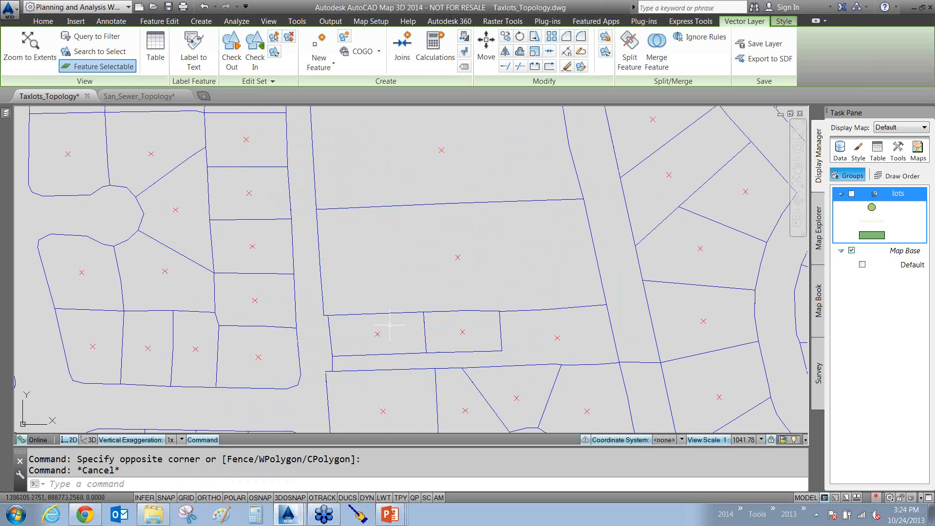
{"action": "left_click", "coordinate": [414, 346]}
{"action": "left_click", "coordinate": [400, 360]}
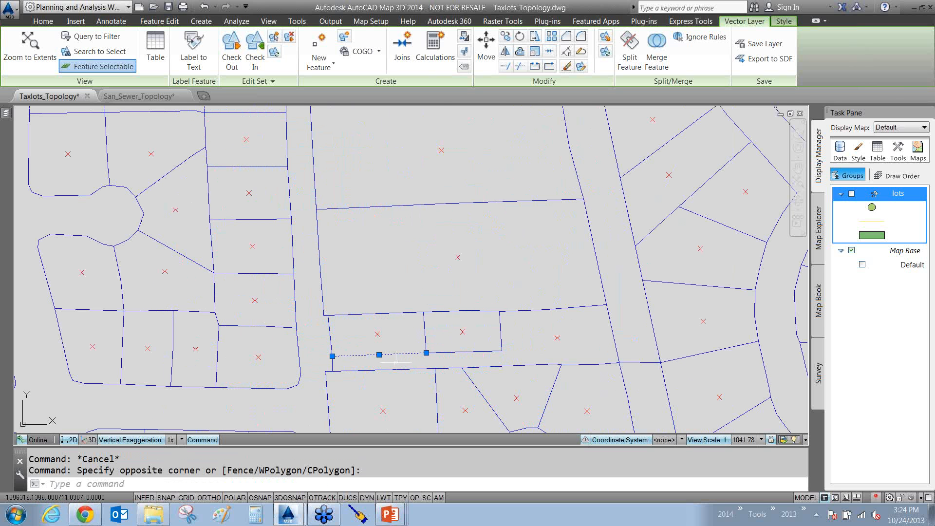
{"action": "scroll", "coordinate": [396, 361], "scroll_direction": "down", "scroll_amount": 4}
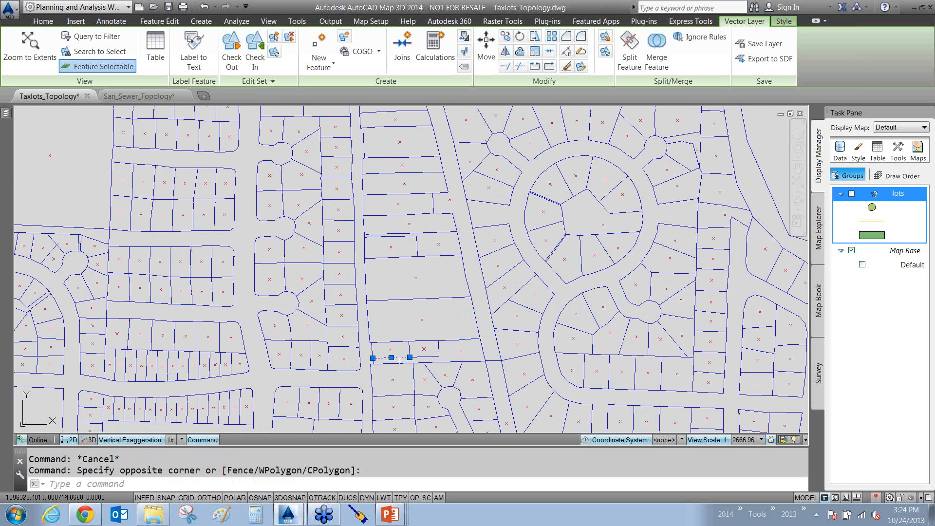
{"action": "left_click", "coordinate": [560, 272]}
{"action": "left_click", "coordinate": [547, 273]}
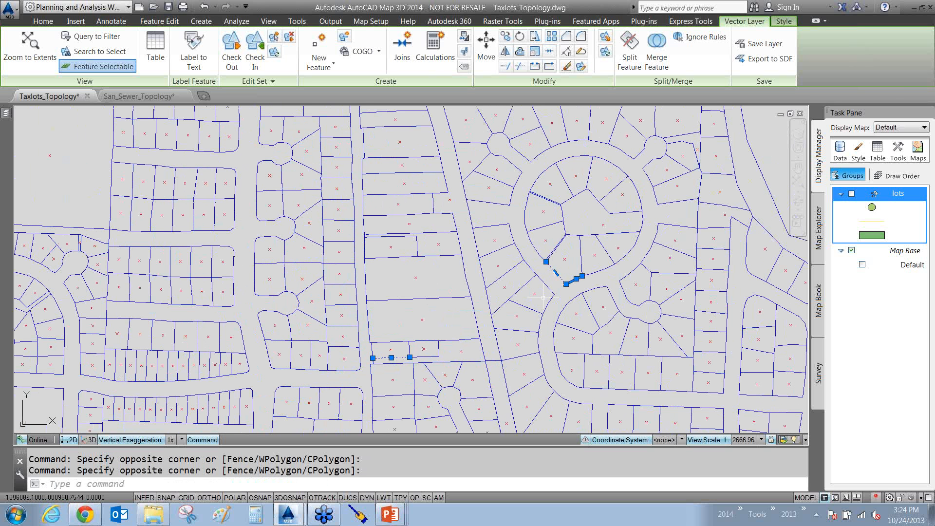
{"action": "key", "text": "Escape"}
{"action": "scroll", "coordinate": [506, 285], "scroll_direction": "down", "scroll_amount": 2}
{"action": "scroll", "coordinate": [507, 286], "scroll_direction": "down", "scroll_amount": 6}
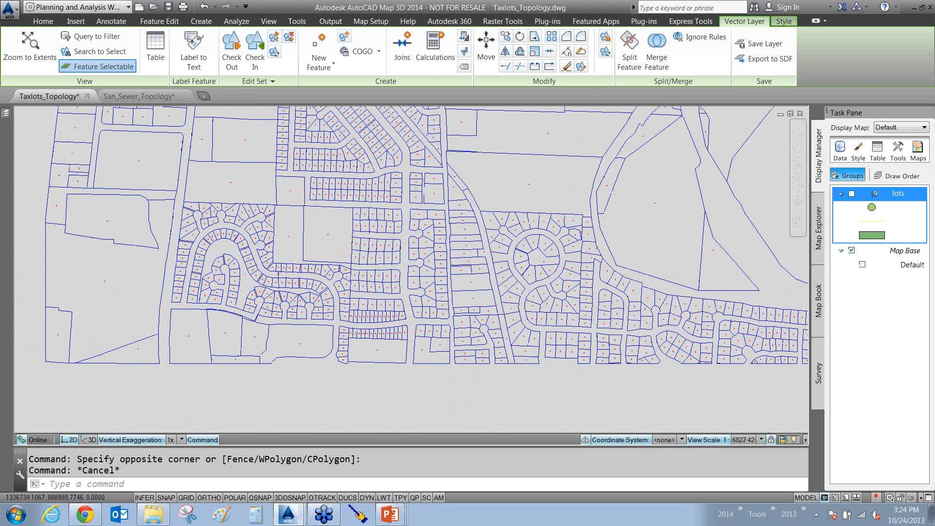
{"action": "middle_click_drag", "start_coordinate": [509, 284], "coordinate": [513, 303]}
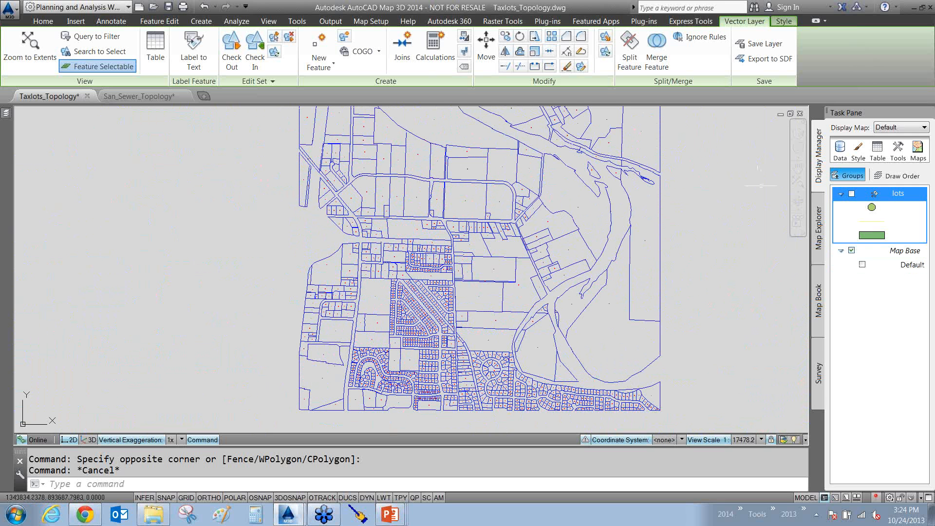
- Show the current drawing's topologies in Map Explorer and locate the Parcels topology
{"action": "left_click", "coordinate": [819, 228]}
{"action": "double_click", "coordinate": [882, 255]}
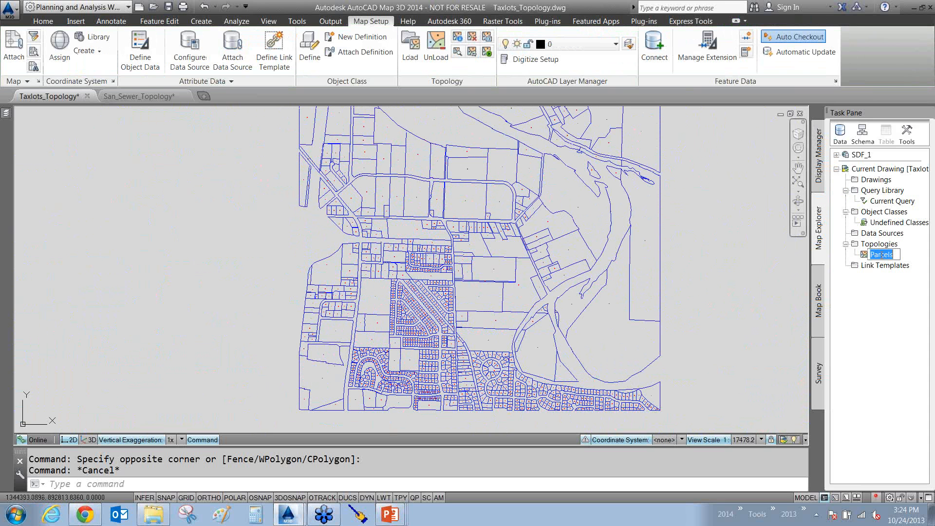
{"action": "left_click", "coordinate": [866, 320]}
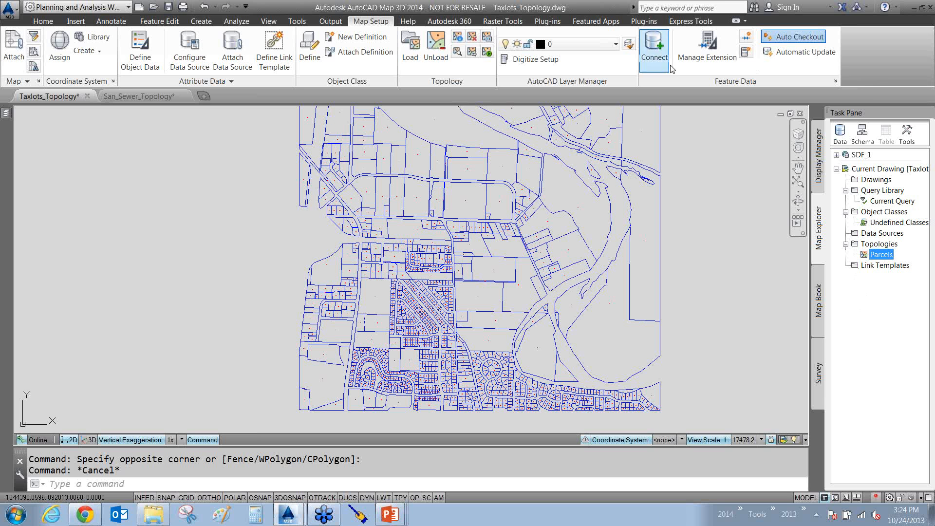
{"action": "left_click", "coordinate": [707, 229]}
{"action": "left_click", "coordinate": [701, 199]}
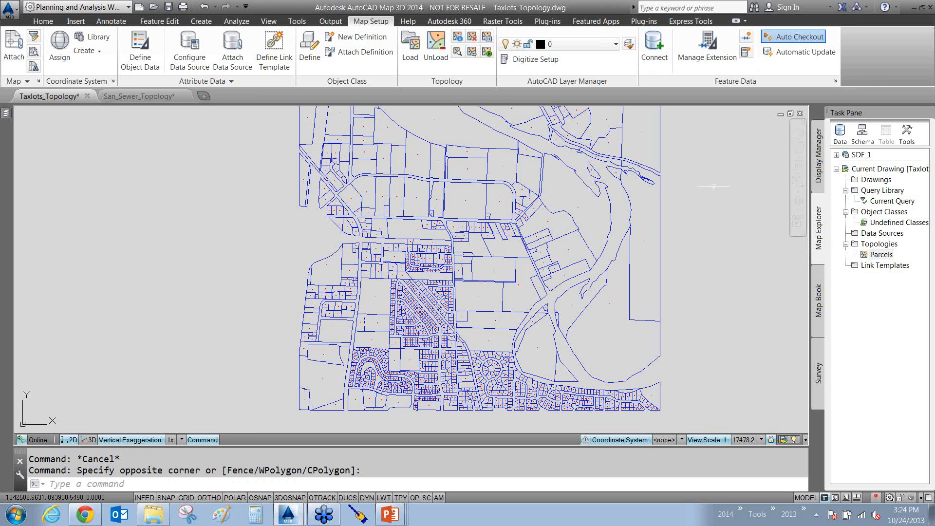
{"action": "scroll", "coordinate": [706, 194], "scroll_direction": "down", "scroll_amount": 2}
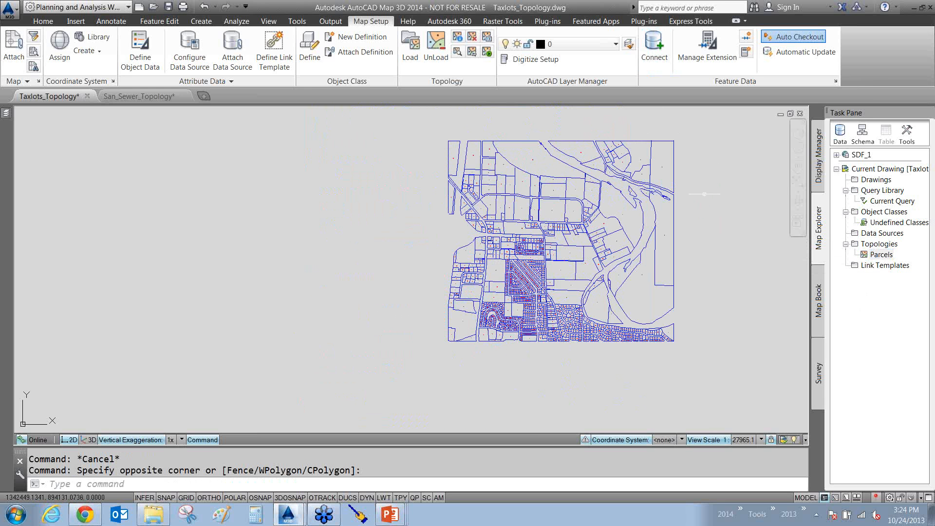
{"action": "scroll", "coordinate": [706, 194], "scroll_direction": "up", "scroll_amount": 2}
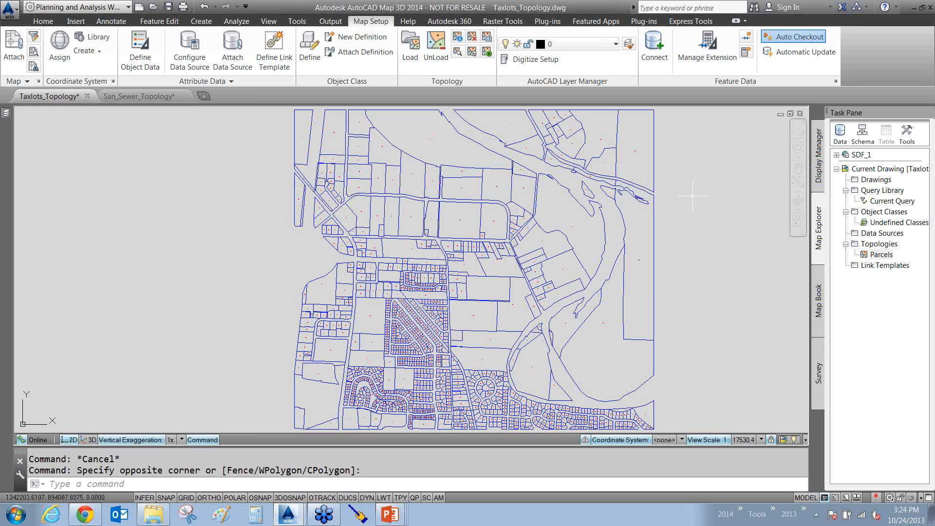
- In the San_Sewer_Topology drawing, start creating a topology of type Network and name it Sanitary
{"action": "key", "text": "ctrl+Tab"}
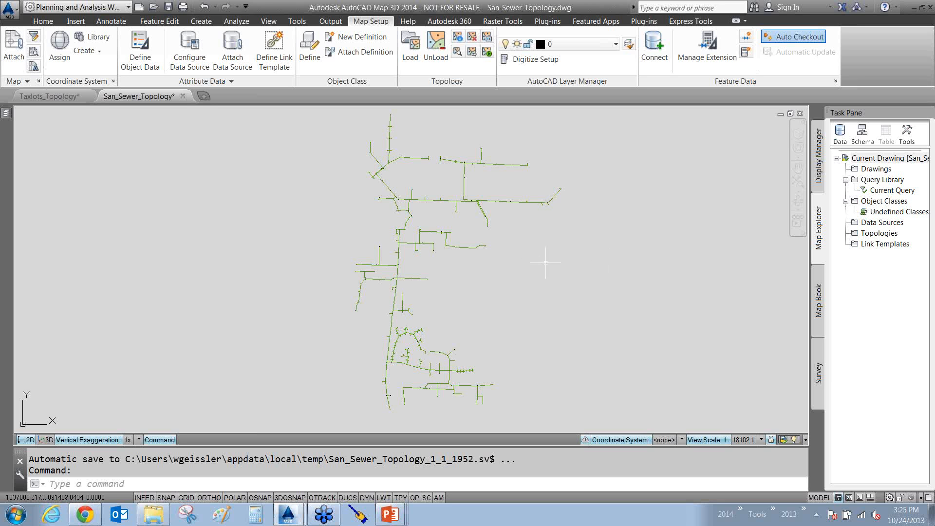
{"action": "middle_click_drag", "start_coordinate": [550, 264], "coordinate": [571, 267]}
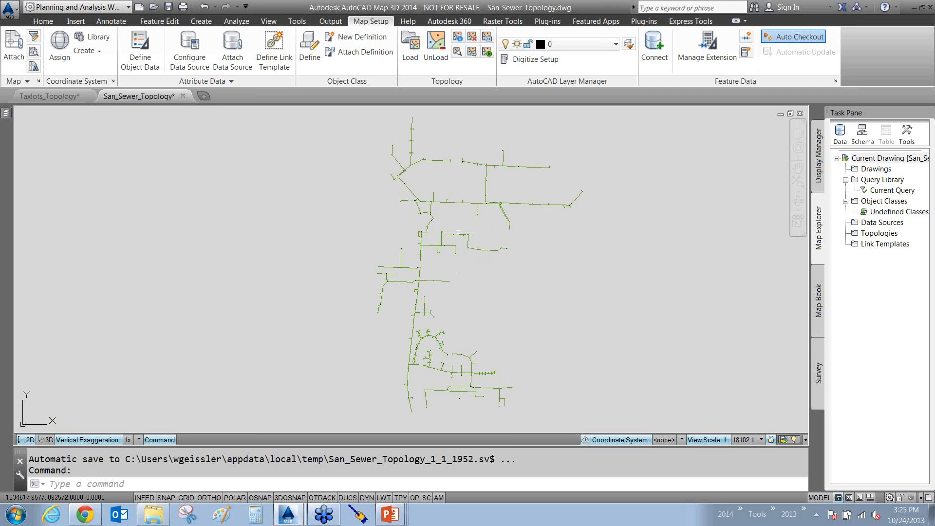
{"action": "right_click", "coordinate": [863, 233]}
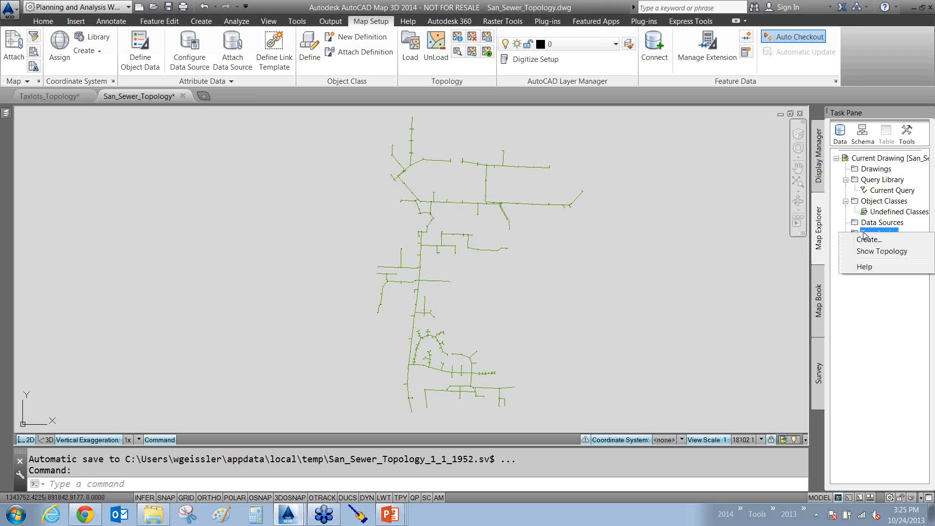
{"action": "left_click", "coordinate": [870, 240]}
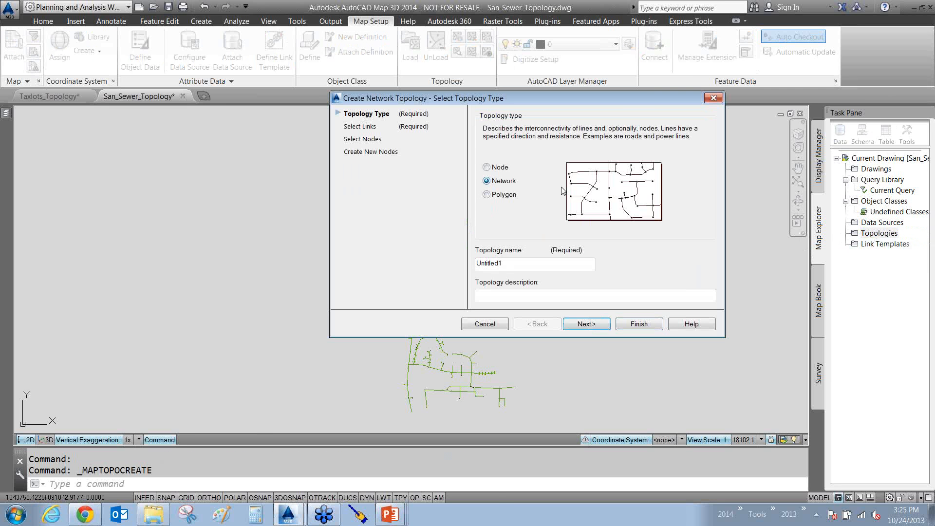
{"action": "left_click_drag", "start_coordinate": [613, 182], "coordinate": [526, 181]}
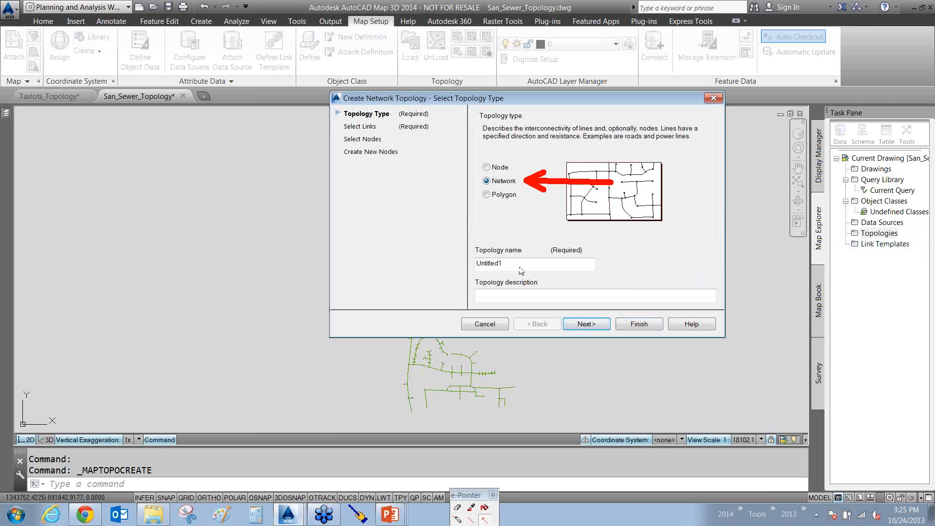
{"action": "key", "text": "Escape"}
{"action": "left_click_drag", "start_coordinate": [519, 266], "coordinate": [448, 266]}
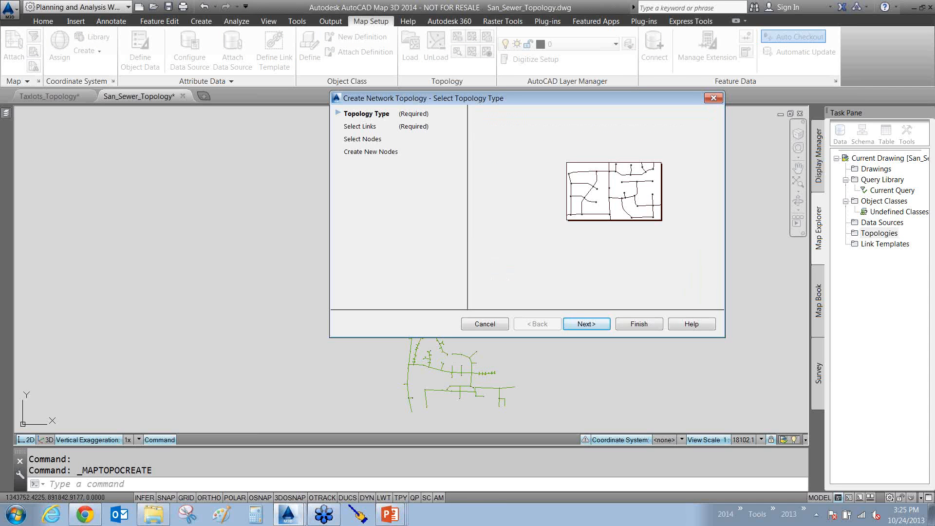
{"action": "type", "text": "Sanitary"}
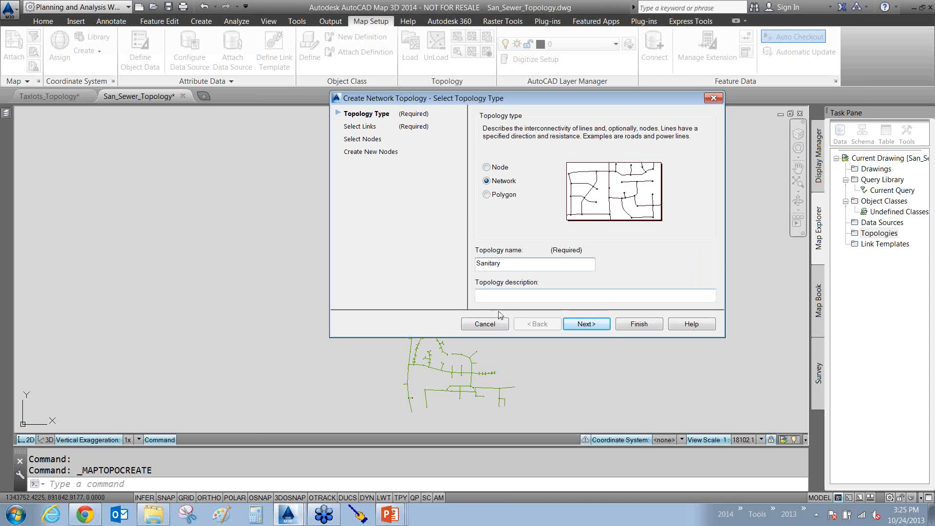
{"action": "left_click", "coordinate": [606, 327]}
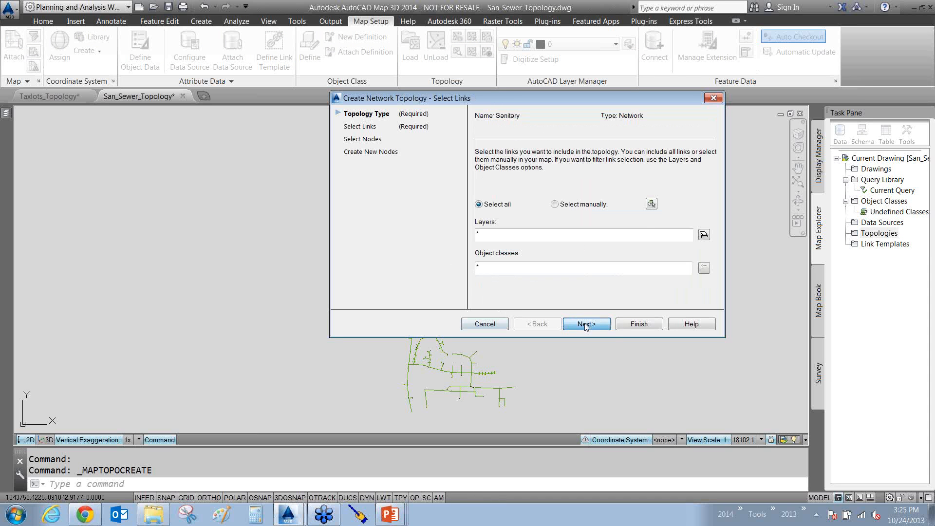
- Limit the Sanitary topology's links to the SAN_PIPE_MAIN and SAN_PRES_PIPE_MAIN layers
{"action": "left_click", "coordinate": [704, 234]}
{"action": "left_click", "coordinate": [432, 178]}
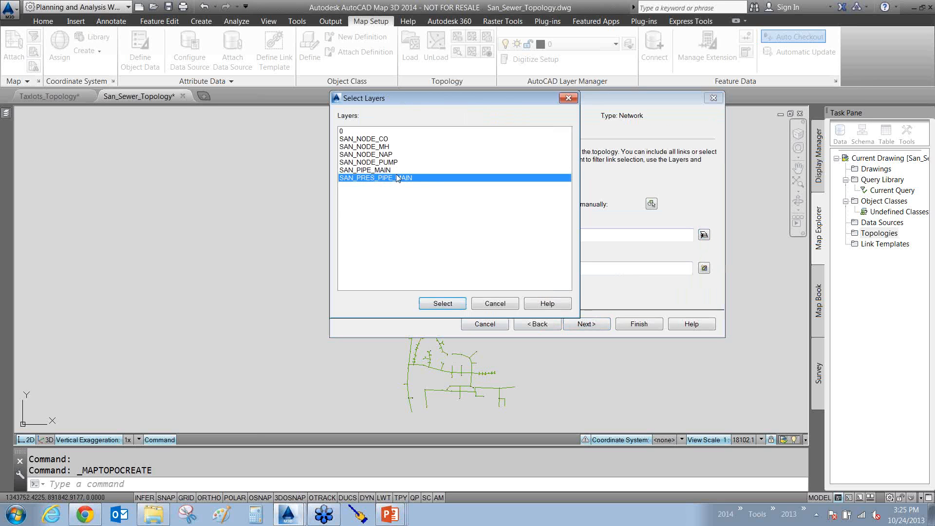
{"action": "left_click", "coordinate": [393, 170], "text": "ctrl"}
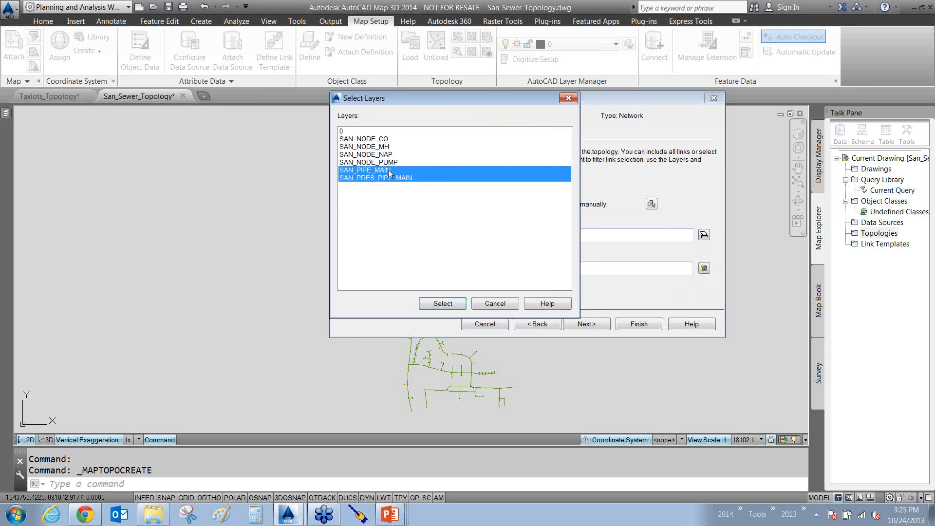
{"action": "left_click", "coordinate": [442, 303]}
{"action": "left_click", "coordinate": [590, 324]}
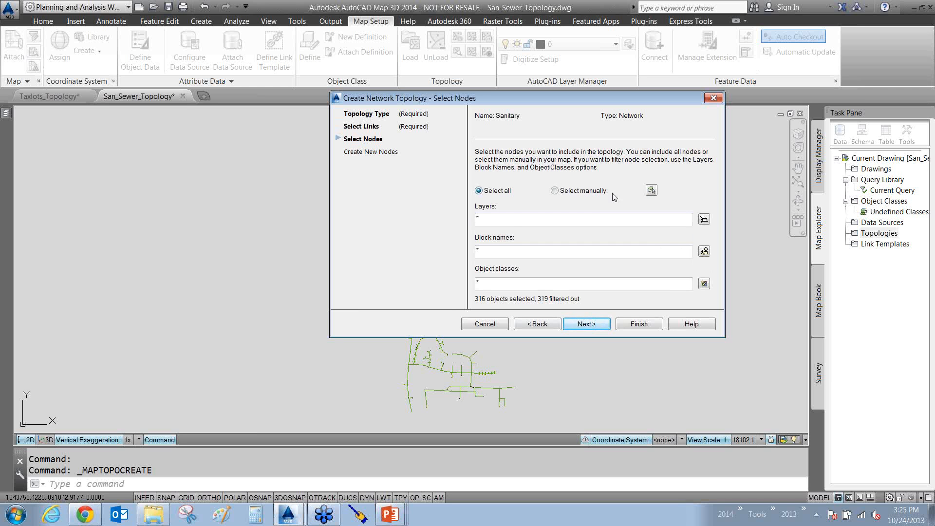
- Limit the topology's nodes to layers SAN_NODE_CO, SAN_NODE_MH, SAN_NODE_NAP and SAN_NODE_PUMP and advance to the new node settings
{"action": "left_click", "coordinate": [704, 219]}
{"action": "left_click", "coordinate": [382, 140]}
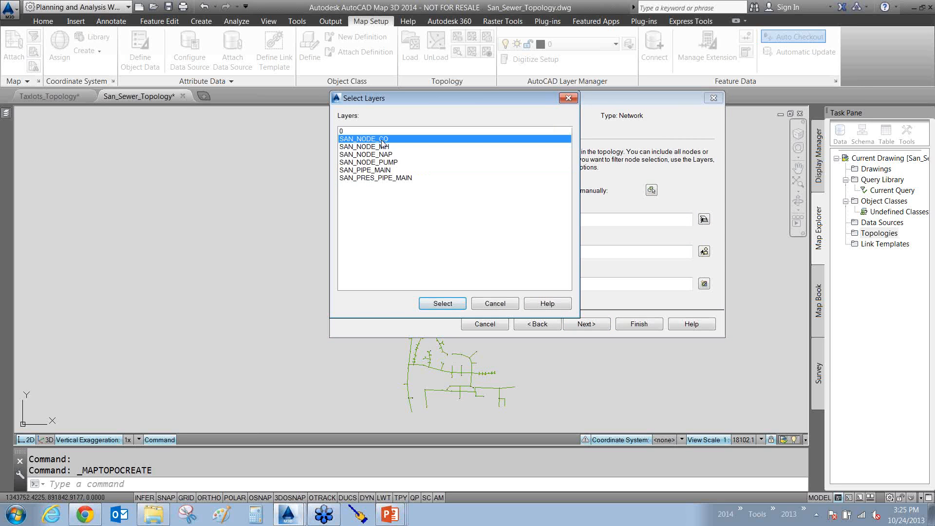
{"action": "left_click", "coordinate": [385, 149], "text": "shift"}
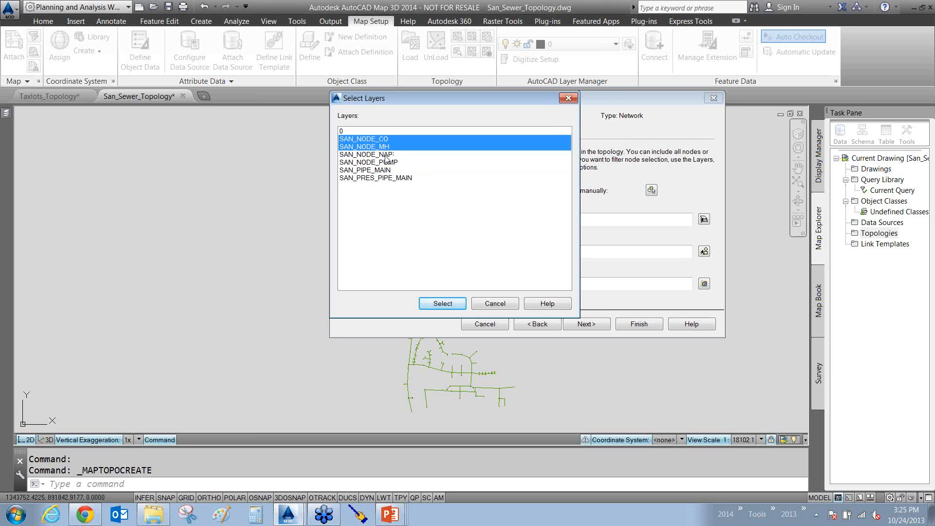
{"action": "left_click", "coordinate": [389, 162], "text": "shift"}
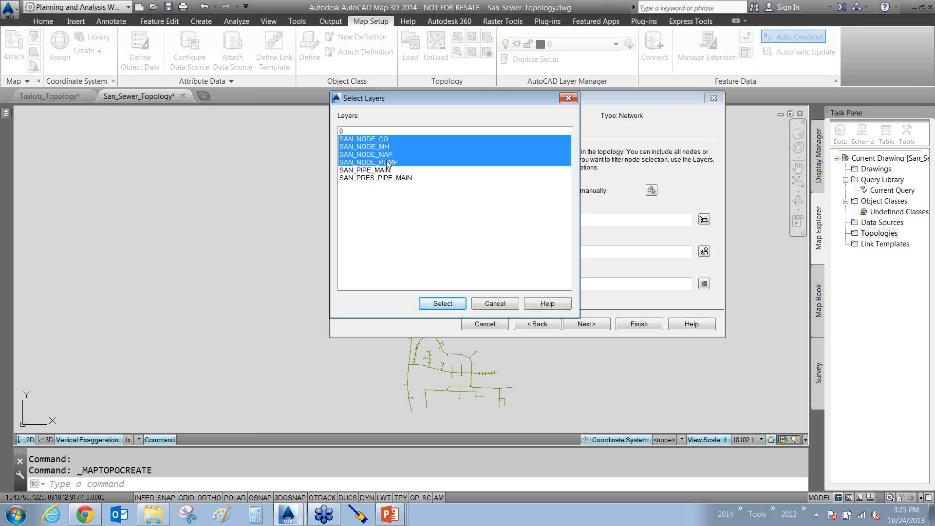
{"action": "left_click", "coordinate": [444, 304]}
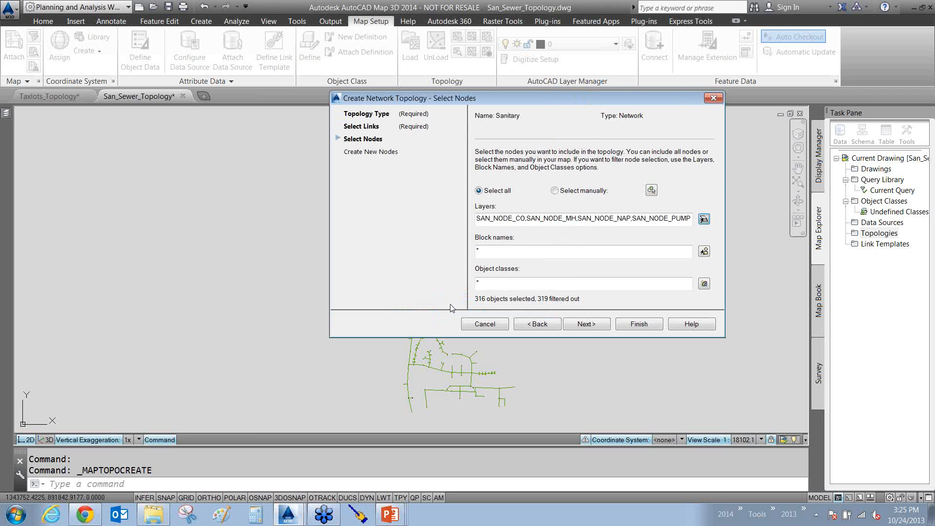
{"action": "left_click", "coordinate": [583, 324]}
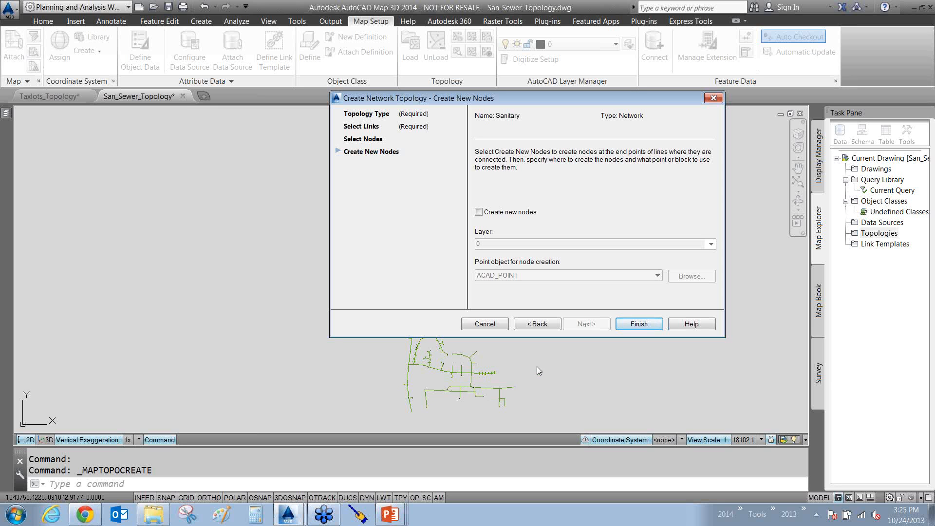
- Finish creating the Sanitary network topology without new nodes and reveal it under the current drawing's topologies
{"action": "left_click", "coordinate": [643, 324]}
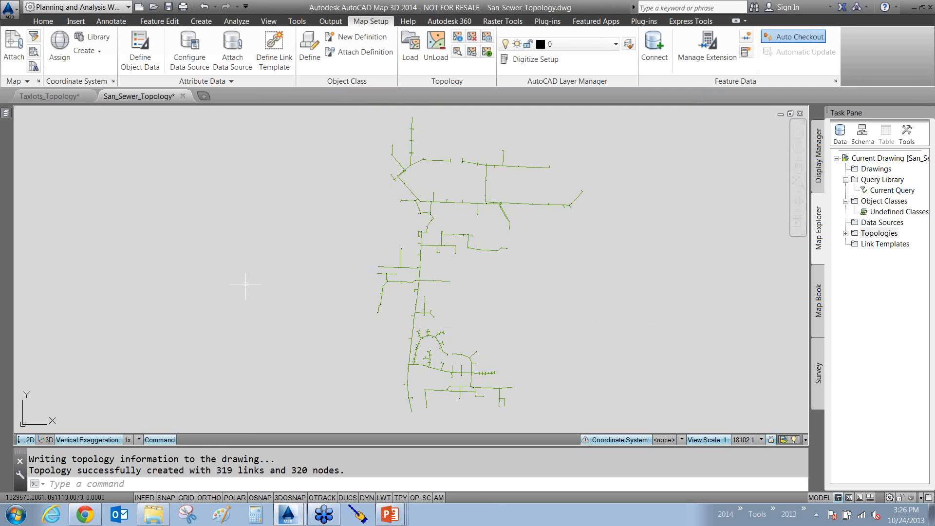
{"action": "key", "text": "super+0"}
{"action": "left_click_drag", "start_coordinate": [224, 295], "coordinate": [218, 447]}
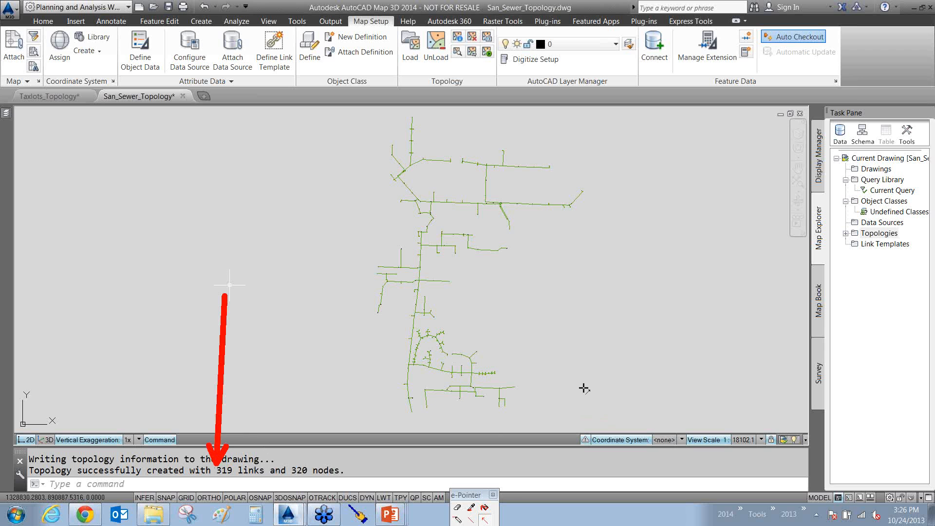
{"action": "left_click", "coordinate": [846, 233]}
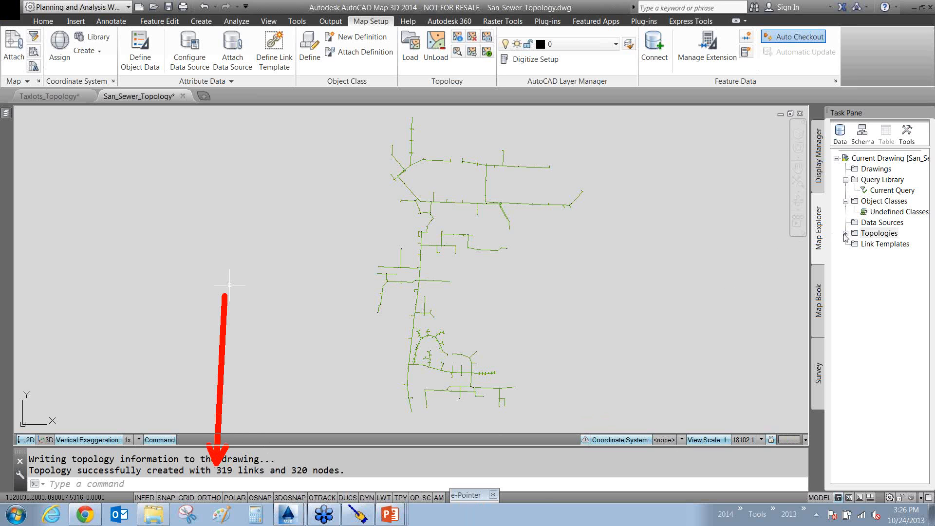
{"action": "left_click_drag", "start_coordinate": [784, 258], "coordinate": [856, 251]}
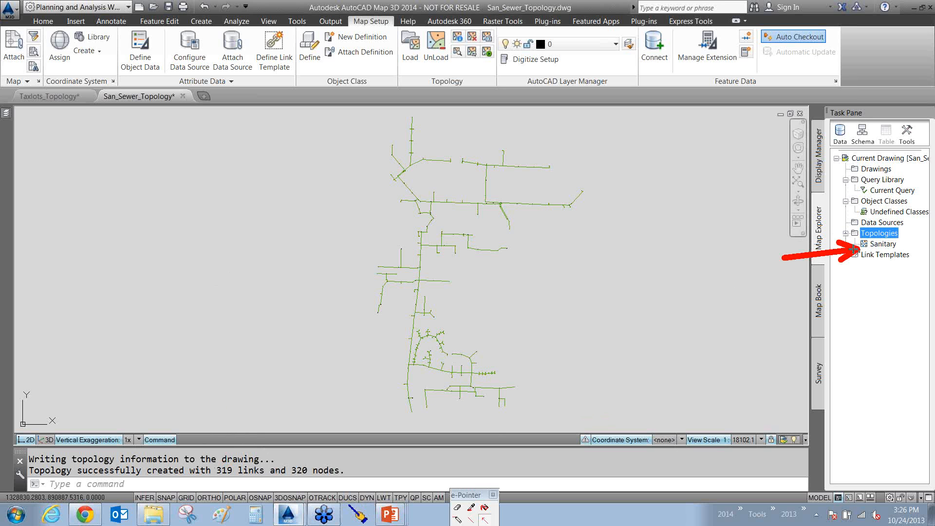
{"action": "left_click", "coordinate": [875, 249]}
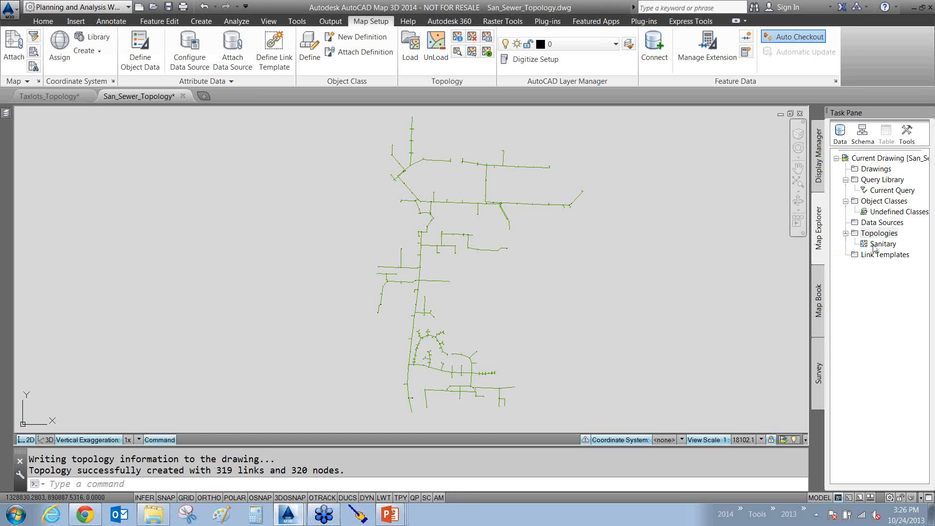
- Show the geometry of the Sanitary topology, examine the highlighted pipe network, and regenerate the drawing to clear the highlighting
{"action": "right_click", "coordinate": [874, 248]}
{"action": "left_click", "coordinate": [866, 252]}
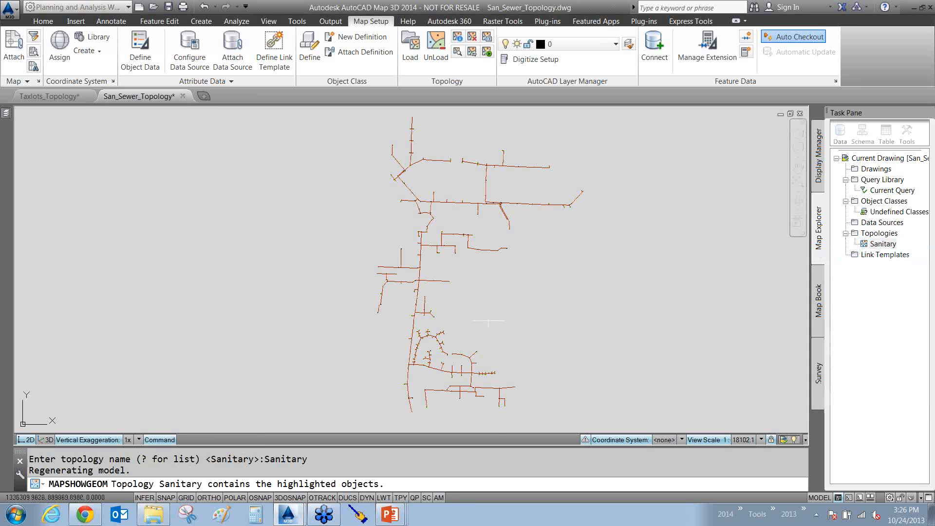
{"action": "scroll", "coordinate": [429, 375], "scroll_direction": "up", "scroll_amount": 6}
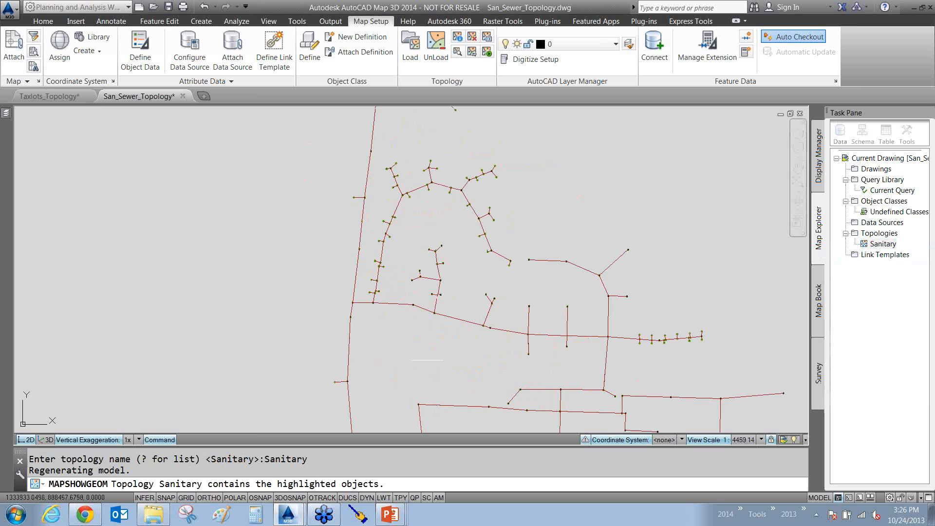
{"action": "scroll", "coordinate": [396, 301], "scroll_direction": "down", "scroll_amount": 4}
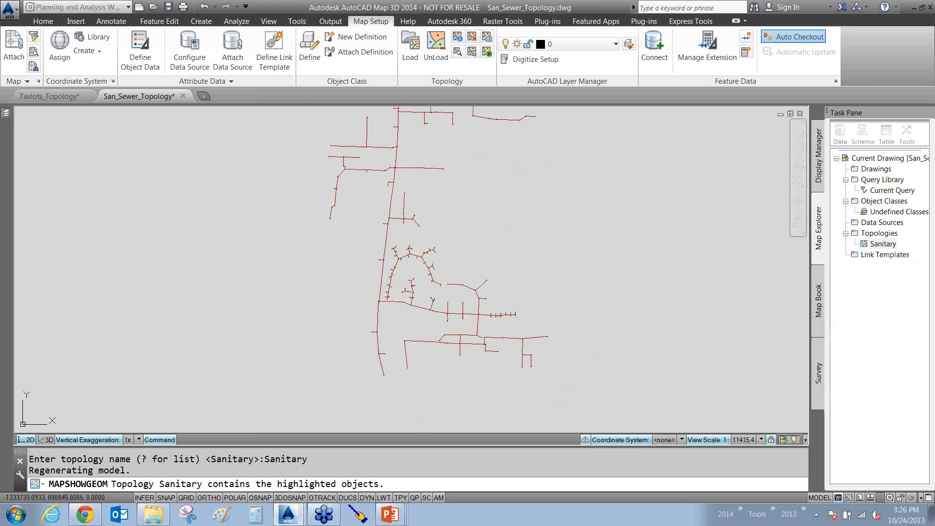
{"action": "scroll", "coordinate": [388, 298], "scroll_direction": "down", "scroll_amount": 2}
{"action": "middle_click_drag", "start_coordinate": [524, 196], "coordinate": [523, 246]}
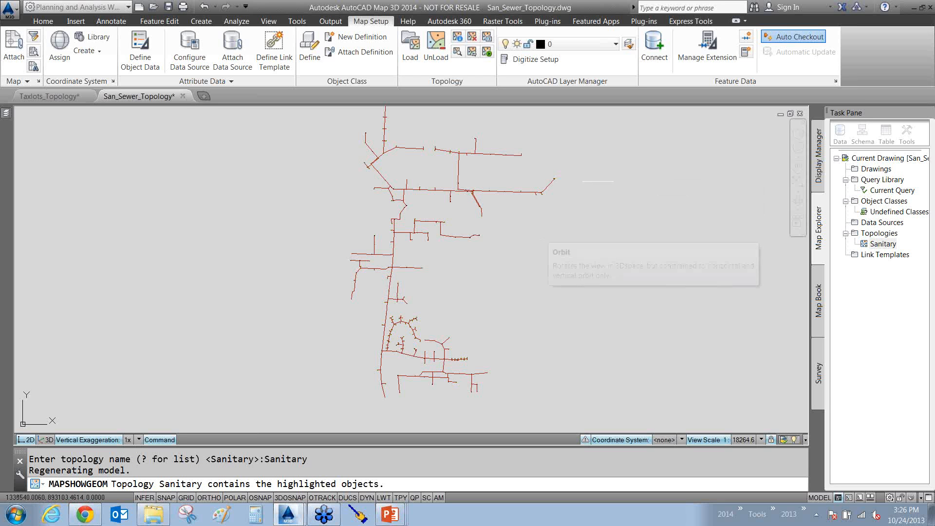
{"action": "scroll", "coordinate": [603, 225], "scroll_direction": "down", "scroll_amount": 2}
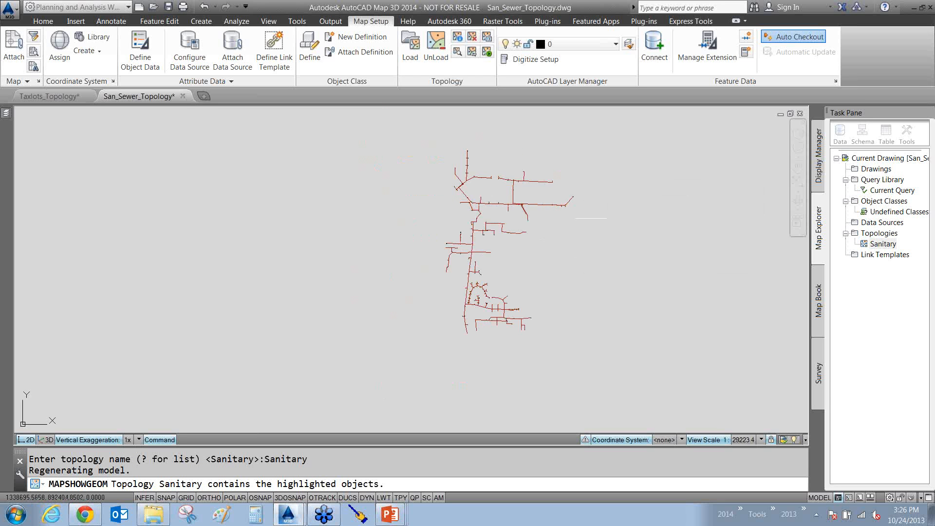
{"action": "scroll", "coordinate": [590, 221], "scroll_direction": "up", "scroll_amount": 2}
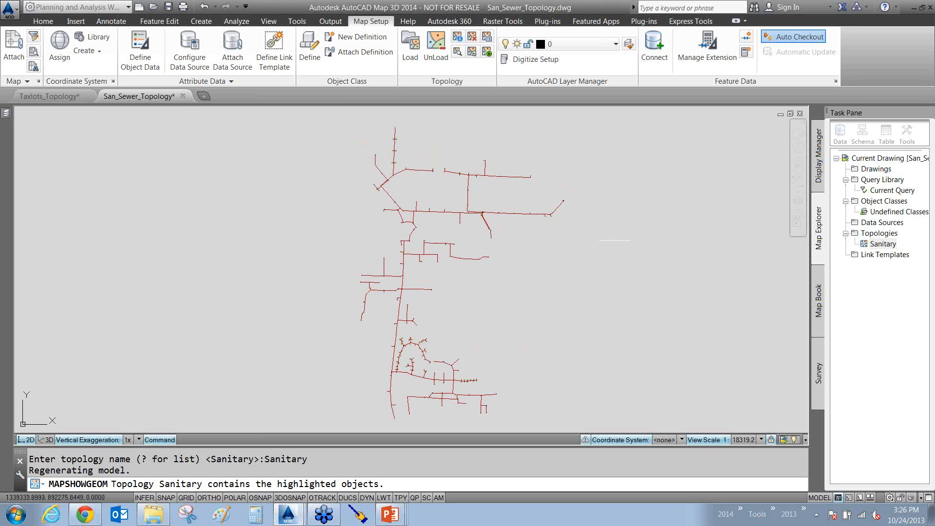
{"action": "type", "text": "r"}
{"action": "key", "text": "Return"}
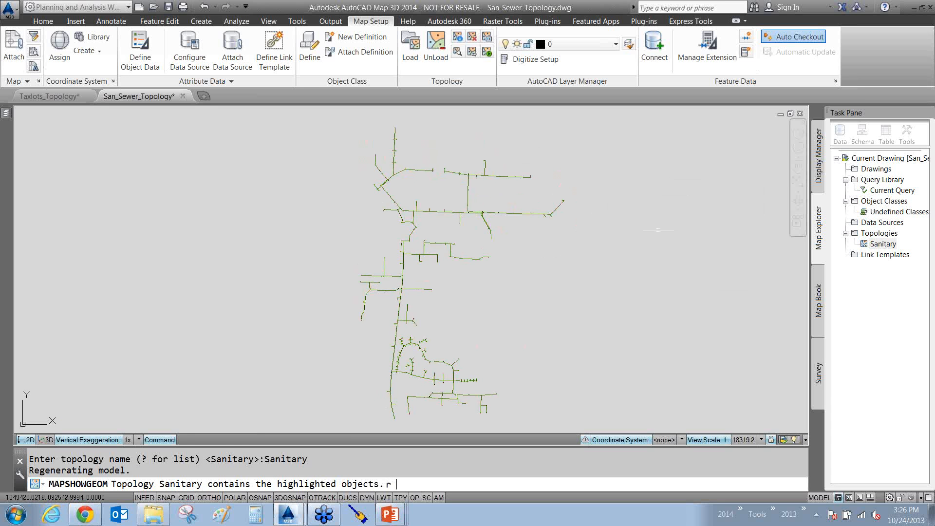
- Start a network analysis on the Sanitary topology with the Shortest path method and advance to choosing locations
{"action": "right_click", "coordinate": [878, 245]}
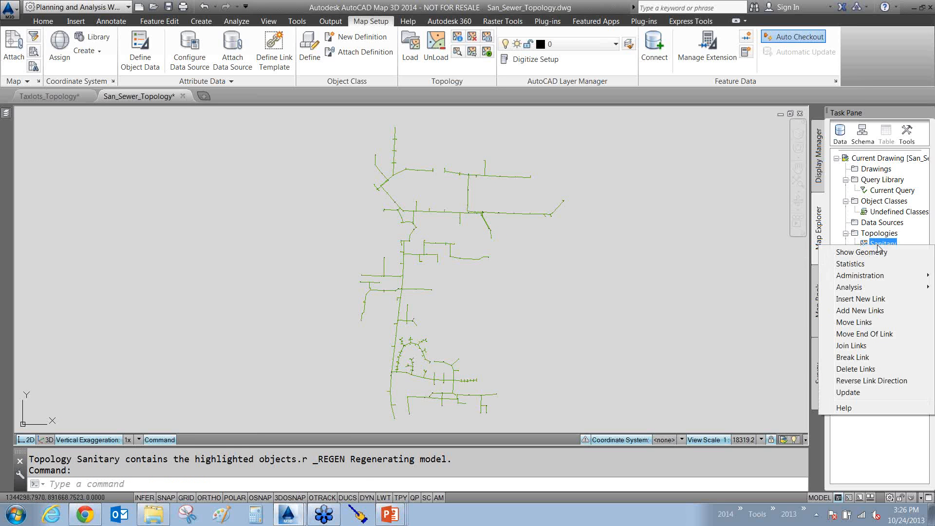
{"action": "mouse_move", "coordinate": [845, 291]}
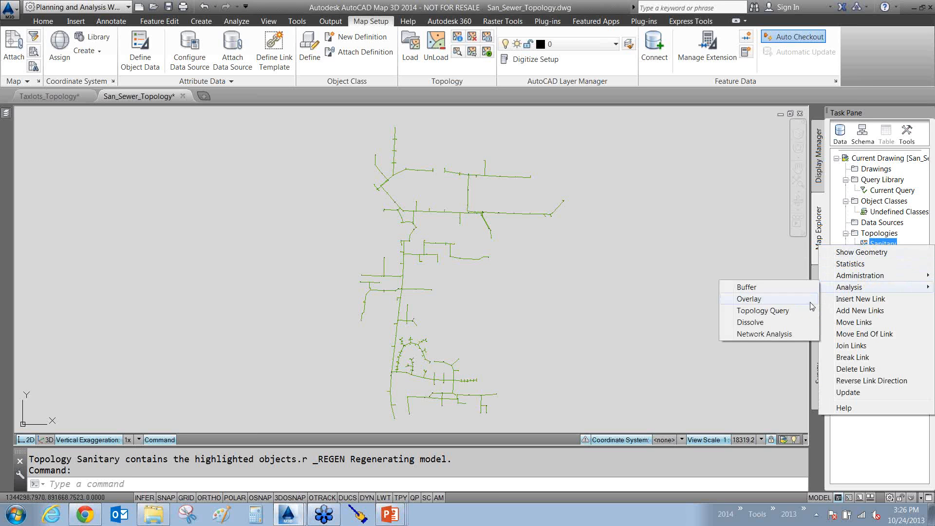
{"action": "left_click", "coordinate": [750, 335]}
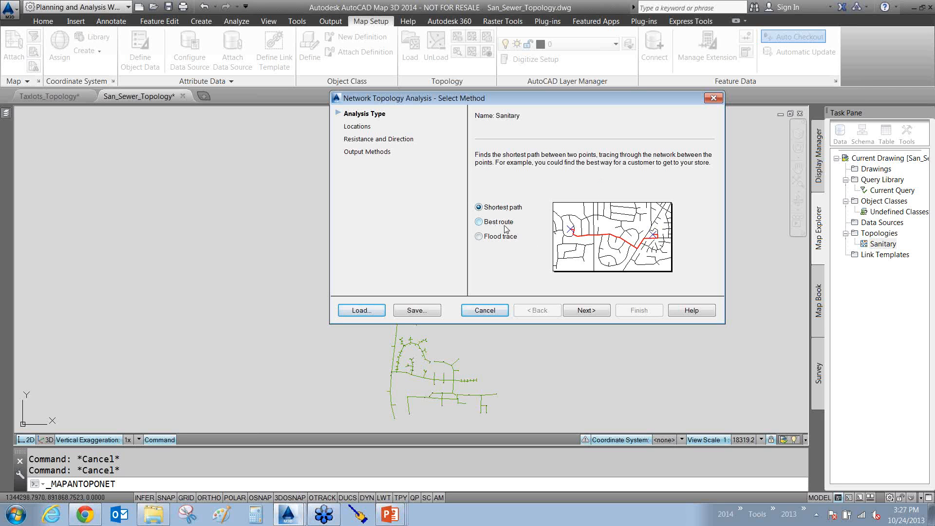
{"action": "left_click", "coordinate": [579, 310]}
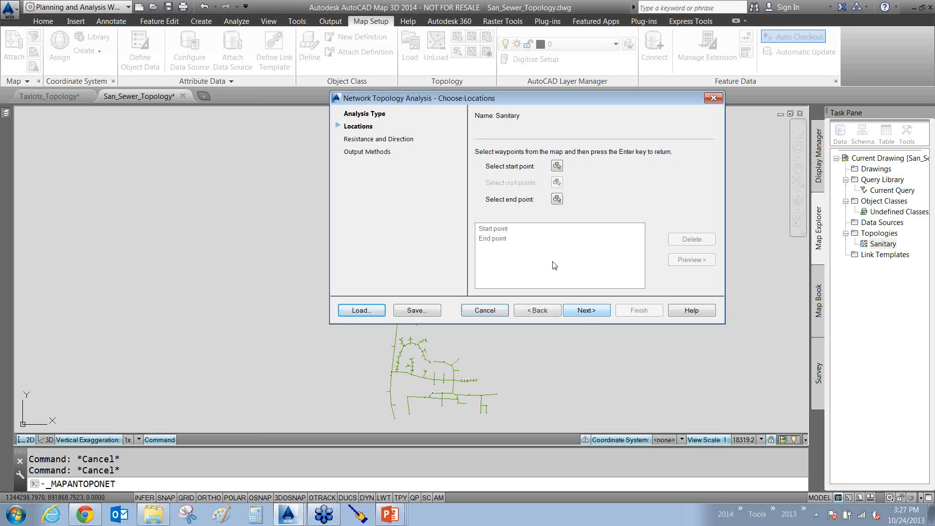
- Run the shortest-path analysis from the northern end of the sewer network to a point on the short southeastern branch
{"action": "left_click", "coordinate": [556, 166]}
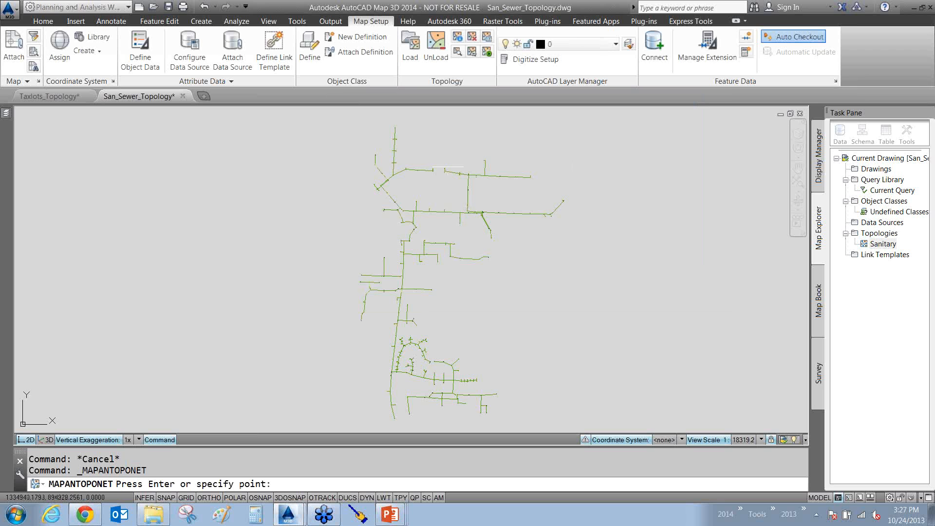
{"action": "left_click", "coordinate": [393, 129]}
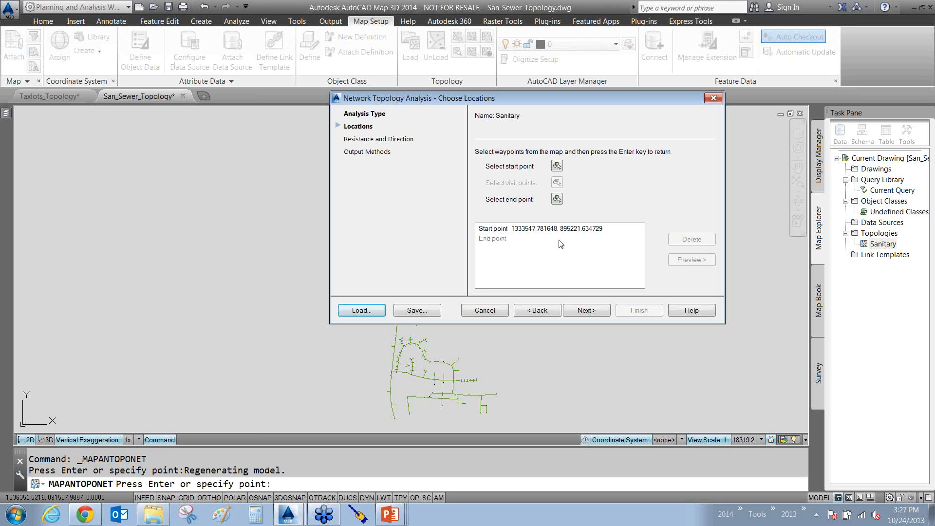
{"action": "left_click", "coordinate": [557, 198]}
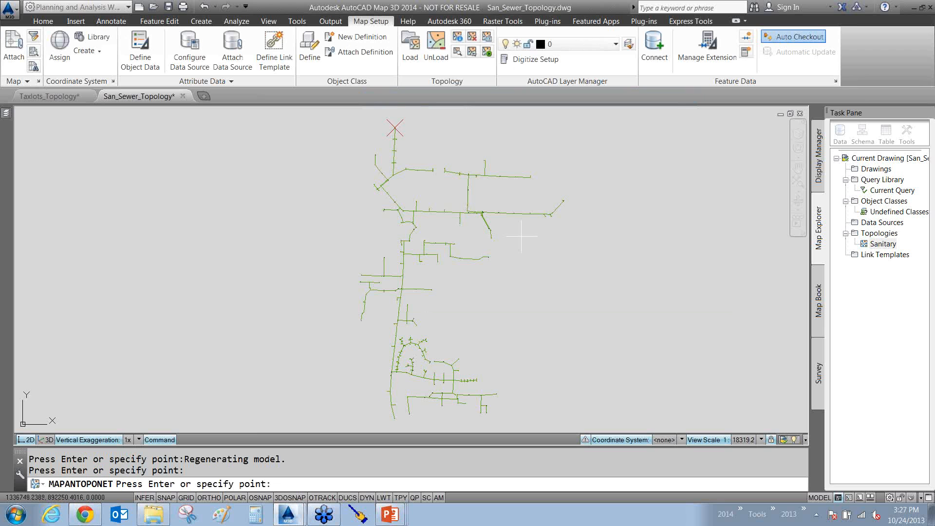
{"action": "left_click", "coordinate": [470, 380]}
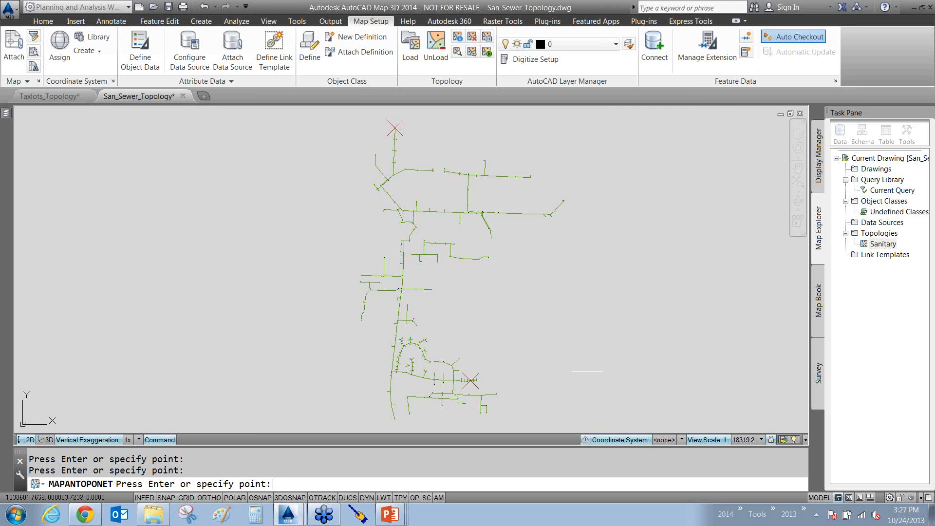
{"action": "key", "text": "Return"}
{"action": "left_click", "coordinate": [632, 311]}
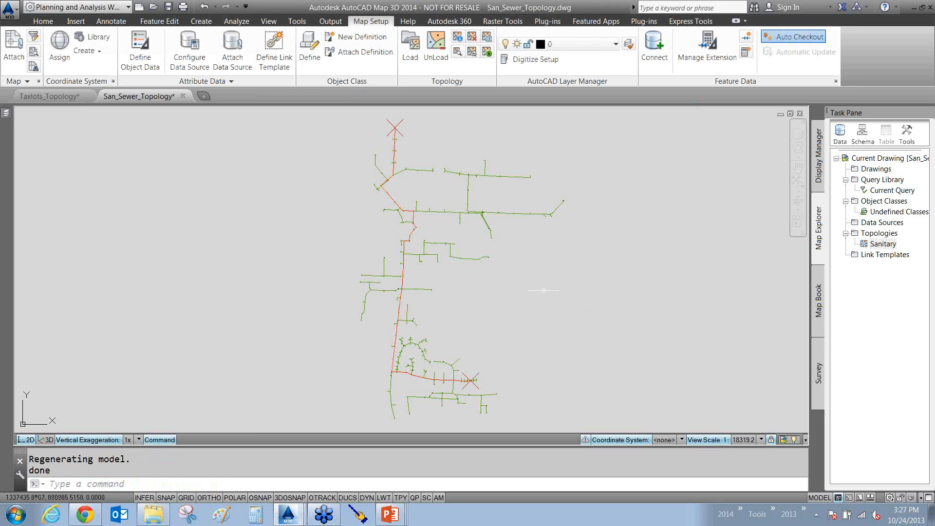
{"action": "type", "text": "e"}
{"action": "key", "text": "Return"}
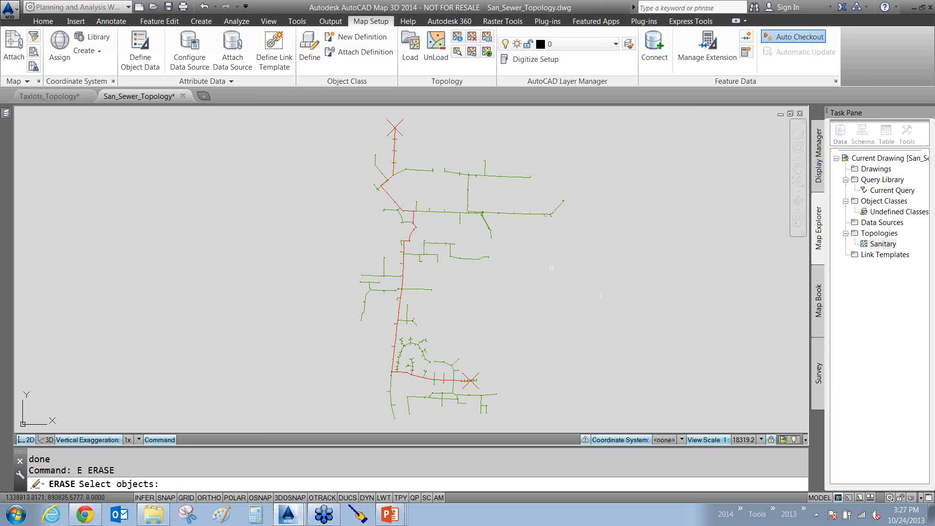
{"action": "key", "text": "Escape"}
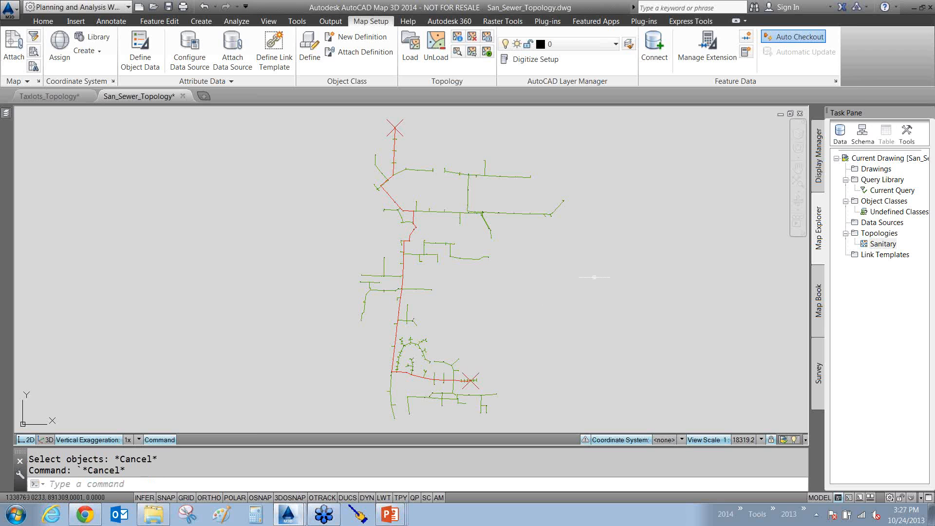
{"action": "key", "text": "Escape"}
- Redraw the display to clear the traced path and set up a Flood trace network analysis on the Sanitary topology
{"action": "type", "text": "r"}
{"action": "key", "text": "Return"}
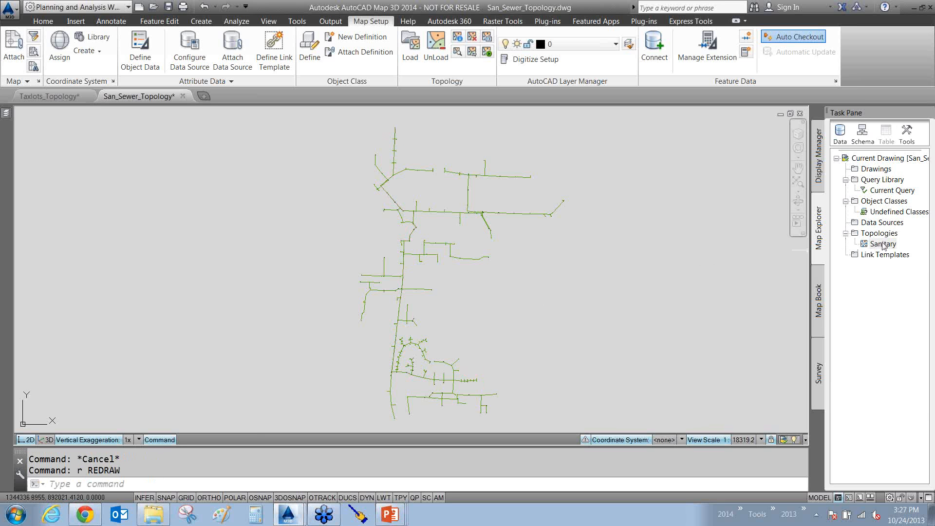
{"action": "right_click", "coordinate": [883, 244]}
{"action": "mouse_move", "coordinate": [864, 288]}
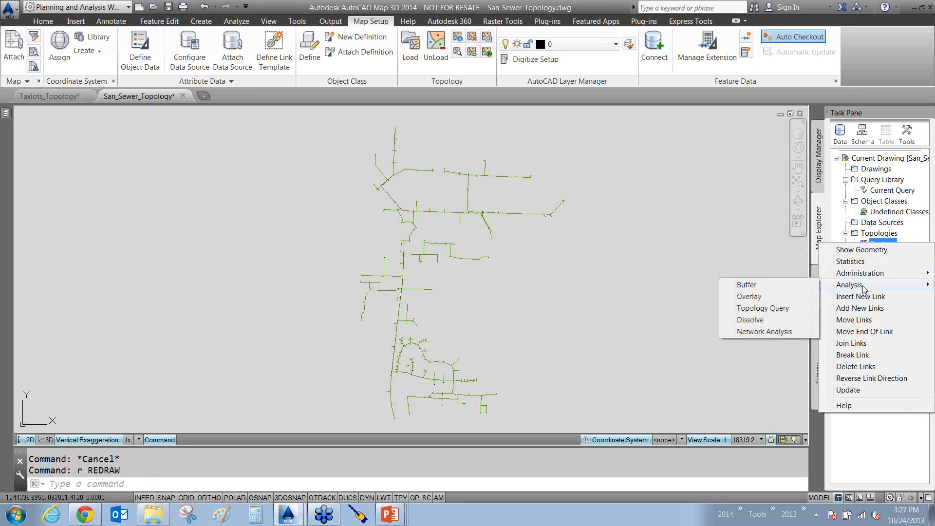
{"action": "left_click", "coordinate": [763, 333]}
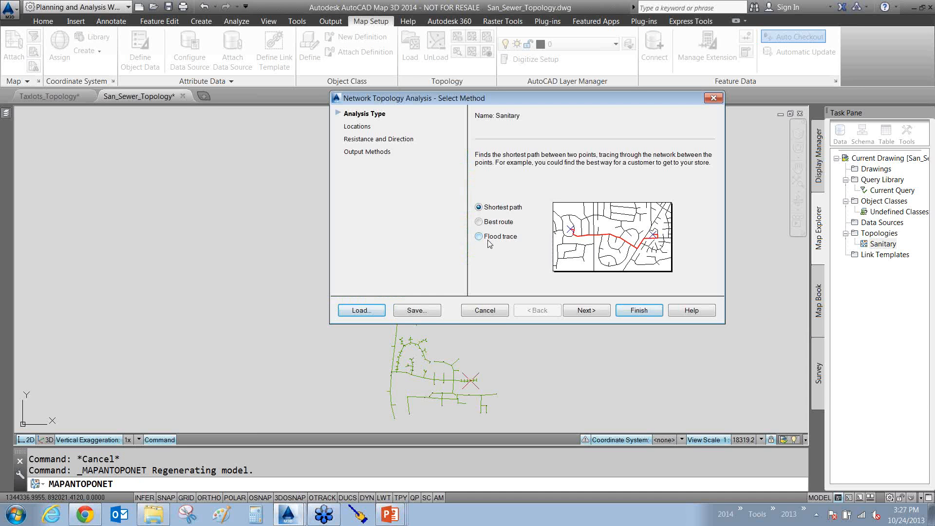
{"action": "left_click", "coordinate": [487, 240]}
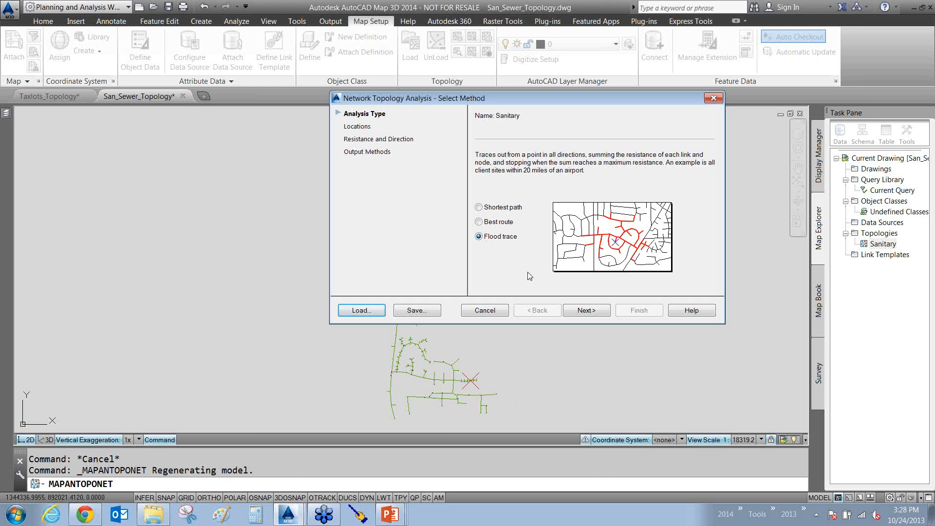
{"action": "left_click", "coordinate": [587, 312]}
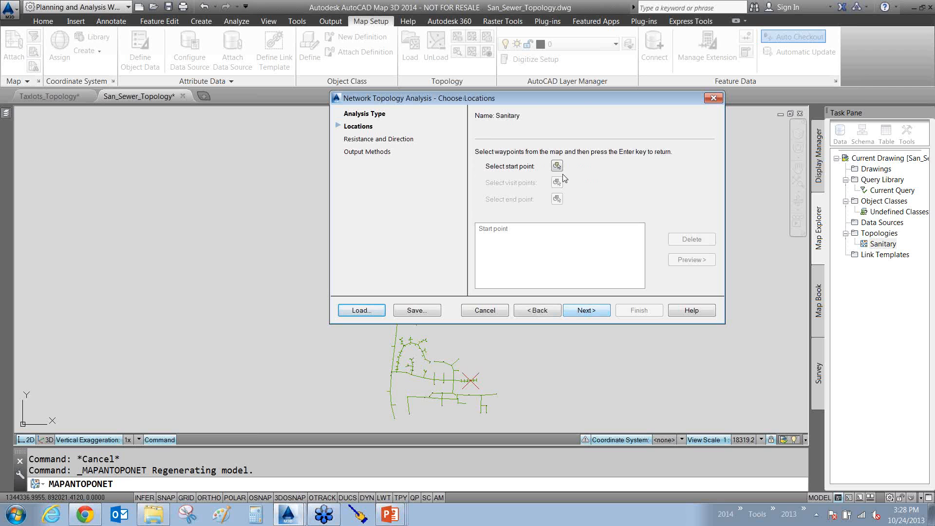
- Run the flood trace from a junction midway along the main north-south sewer line, keeping the default resistance settings
{"action": "left_click", "coordinate": [557, 166]}
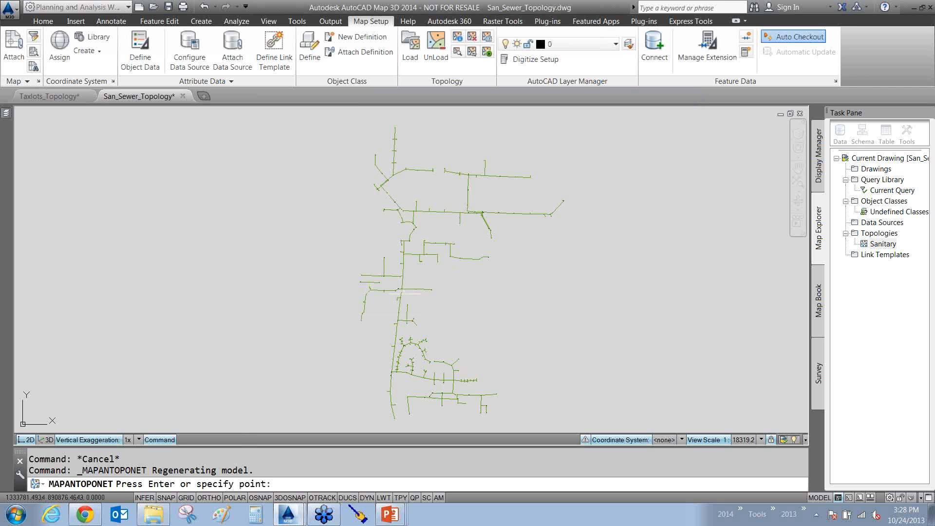
{"action": "key", "text": "Return"}
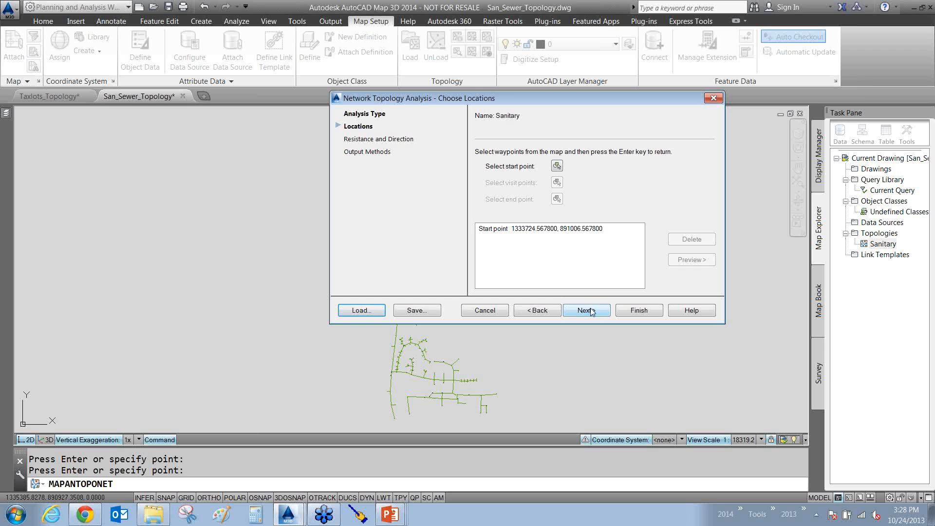
{"action": "left_click", "coordinate": [589, 309]}
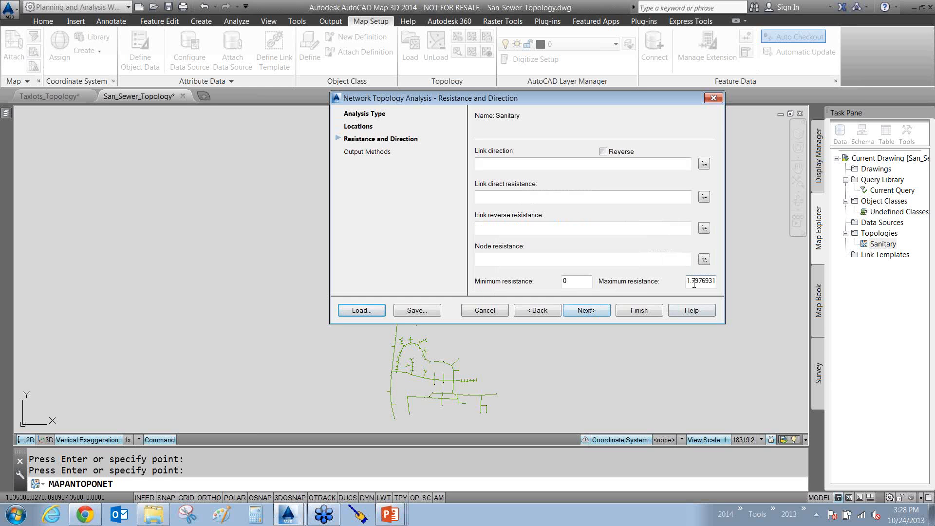
{"action": "left_click_drag", "start_coordinate": [694, 281], "coordinate": [722, 280]}
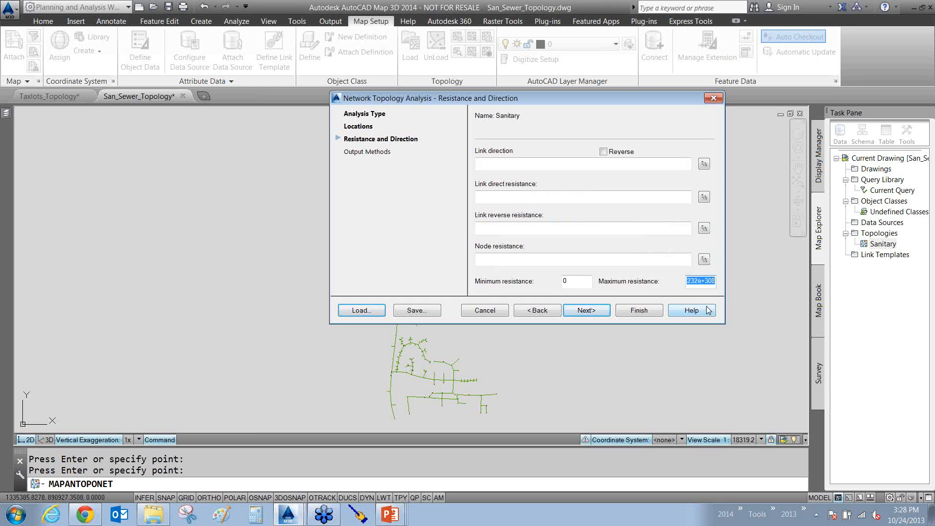
{"action": "left_click", "coordinate": [637, 313]}
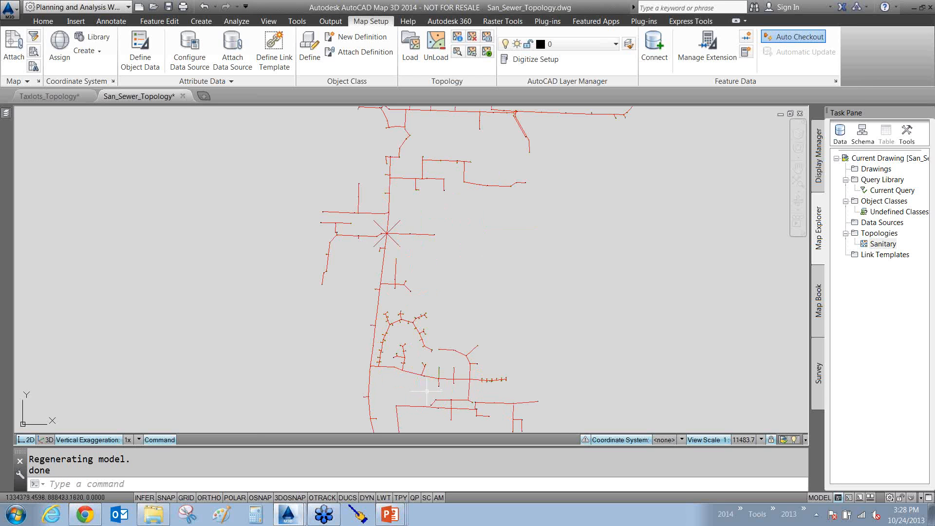
- Stretch the loose end of the untraced green link onto the centre of the manhole where the traced links meet
{"action": "scroll", "coordinate": [426, 397], "scroll_direction": "up", "scroll_amount": 2}
{"action": "scroll", "coordinate": [427, 390], "scroll_direction": "up", "scroll_amount": 2}
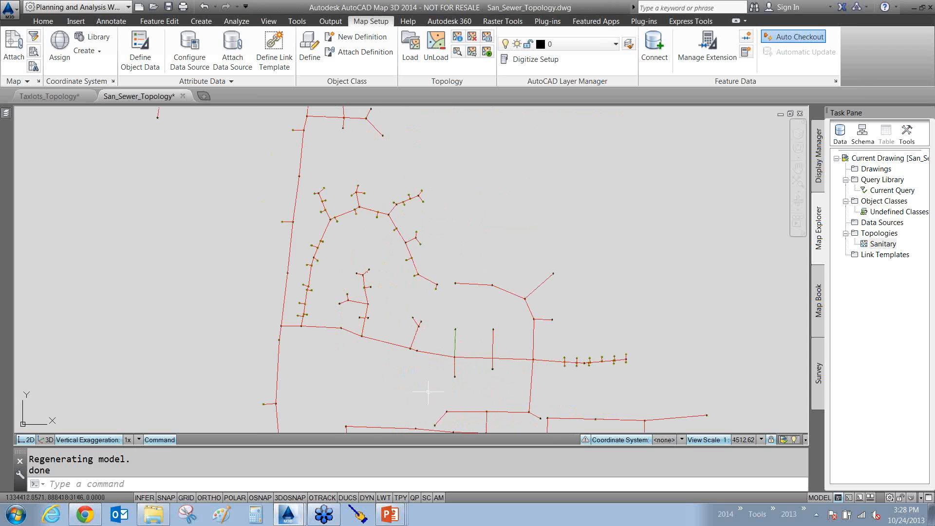
{"action": "scroll", "coordinate": [486, 353], "scroll_direction": "up", "scroll_amount": 1}
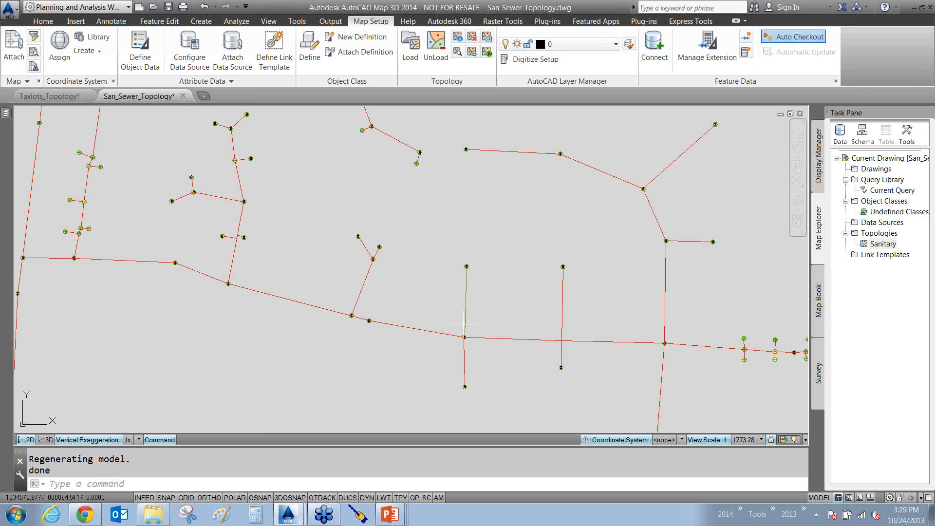
{"action": "scroll", "coordinate": [465, 337], "scroll_direction": "up", "scroll_amount": 12}
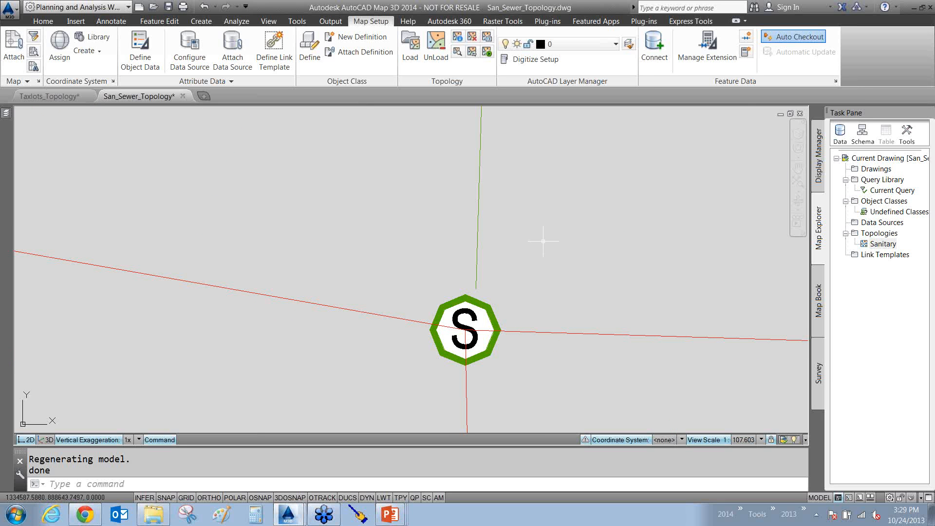
{"action": "left_click", "coordinate": [528, 217]}
{"action": "left_click", "coordinate": [423, 233]}
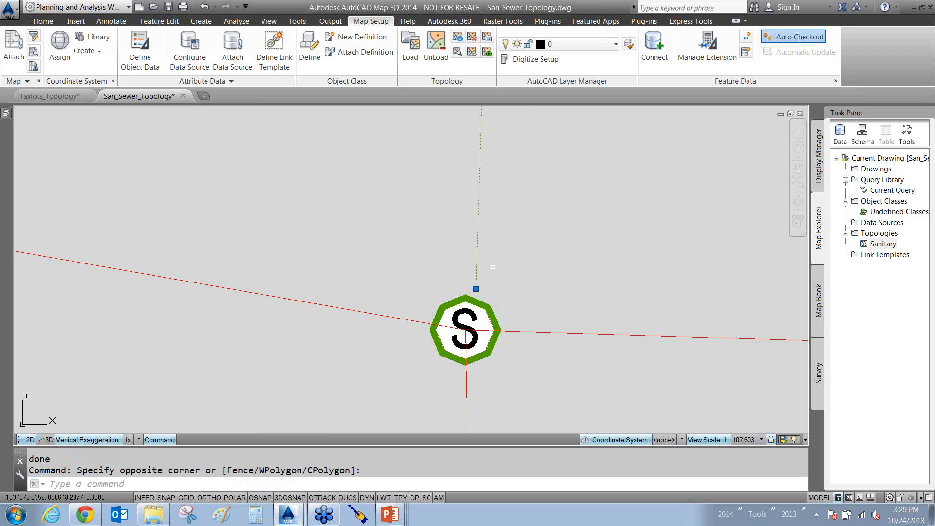
{"action": "left_click", "coordinate": [630, 313]}
{"action": "left_click", "coordinate": [588, 358]}
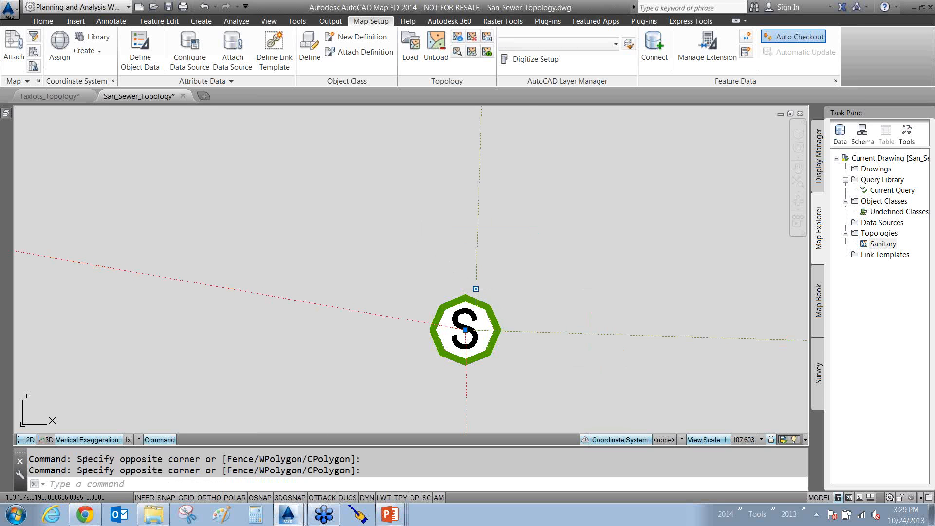
{"action": "left_click", "coordinate": [475, 288]}
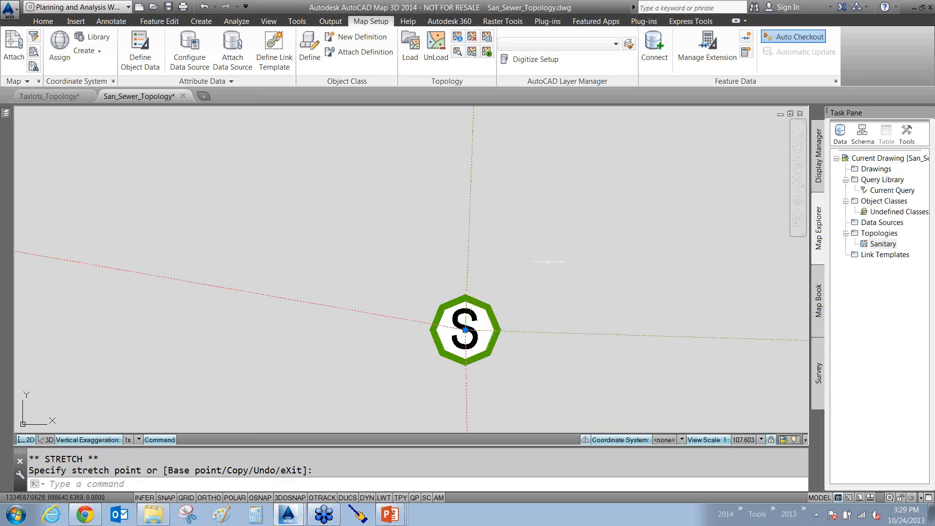
{"action": "key", "text": "Escape"}
{"action": "key", "text": "Escape"}
- Redraw the whole sewer network to clear the flood trace highlighting
{"action": "scroll", "coordinate": [544, 217], "scroll_direction": "down", "scroll_amount": 15}
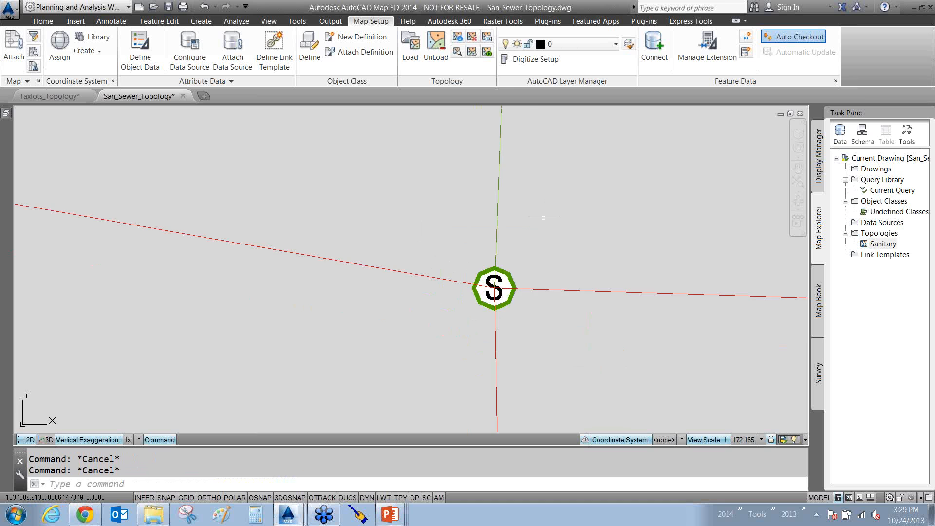
{"action": "scroll", "coordinate": [590, 227], "scroll_direction": "down", "scroll_amount": 2}
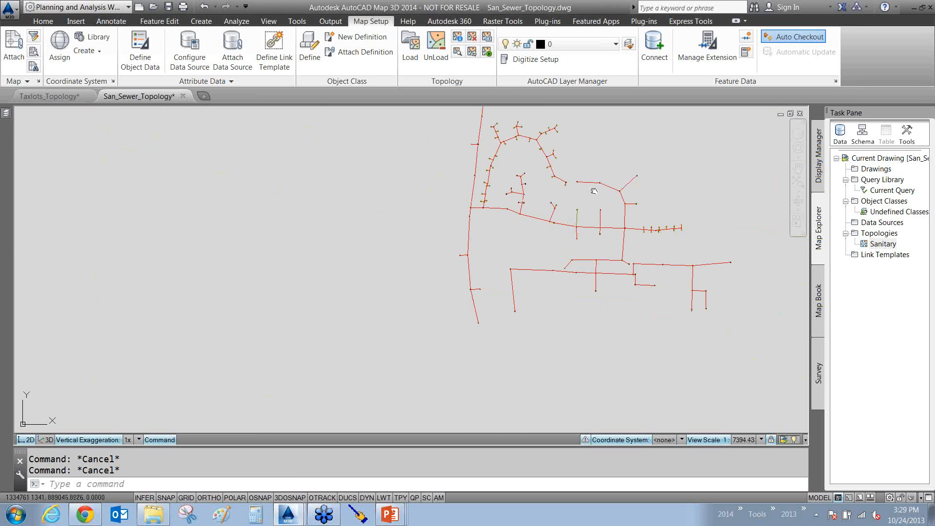
{"action": "mouse_move", "coordinate": [575, 201]}
{"action": "middle_mouse_down"}
{"action": "mouse_move", "coordinate": [533, 235]}
{"action": "mouse_move", "coordinate": [506, 280]}
{"action": "middle_mouse_up"}
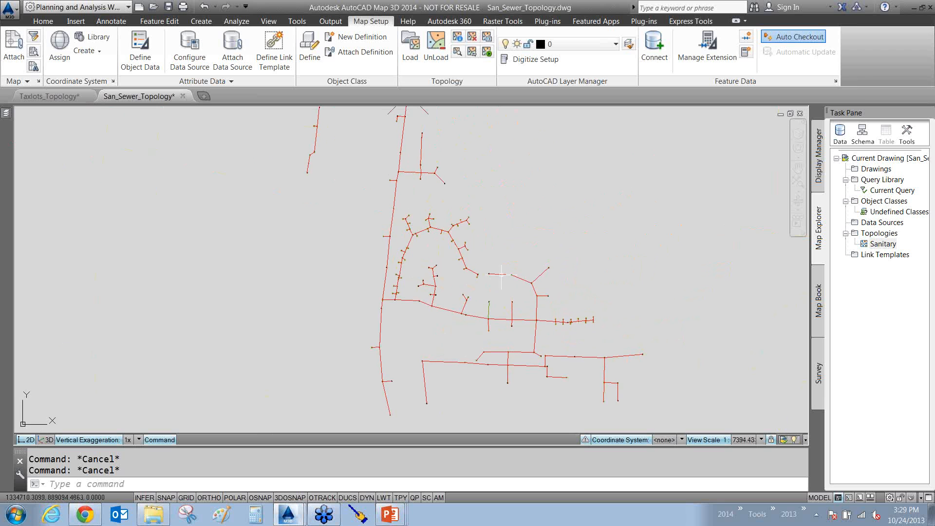
{"action": "scroll", "coordinate": [501, 272], "scroll_direction": "down", "scroll_amount": 2}
{"action": "mouse_move", "coordinate": [487, 247]}
{"action": "middle_mouse_down"}
{"action": "mouse_move", "coordinate": [492, 292]}
{"action": "mouse_move", "coordinate": [519, 299]}
{"action": "mouse_move", "coordinate": [518, 288]}
{"action": "middle_mouse_up"}
{"action": "scroll", "coordinate": [493, 268], "scroll_direction": "down", "scroll_amount": 2}
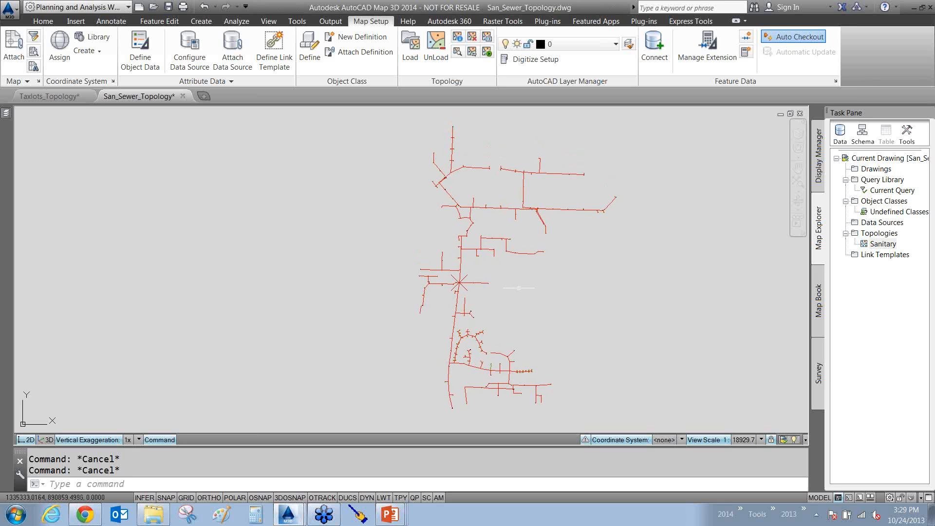
{"action": "type", "text": "r"}
{"action": "key", "text": "Return"}
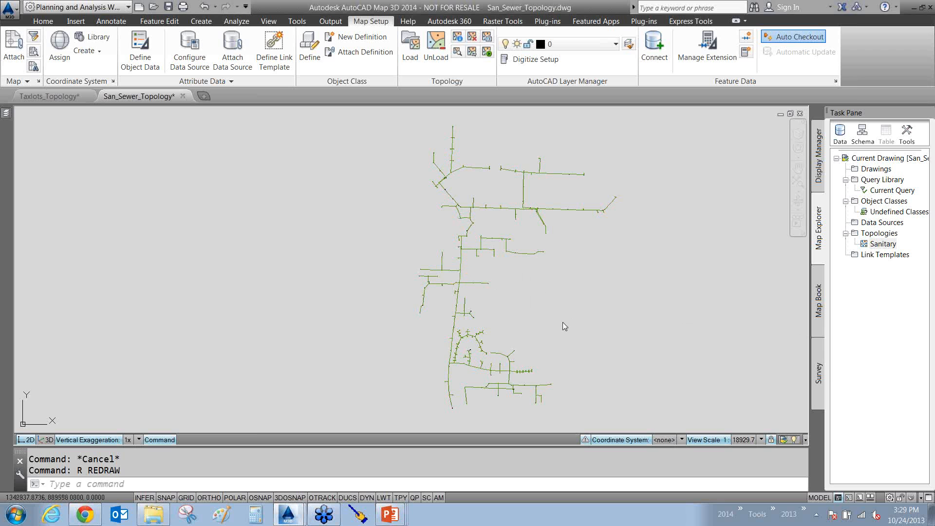
{"action": "middle_click_drag", "start_coordinate": [553, 357], "coordinate": [549, 353]}
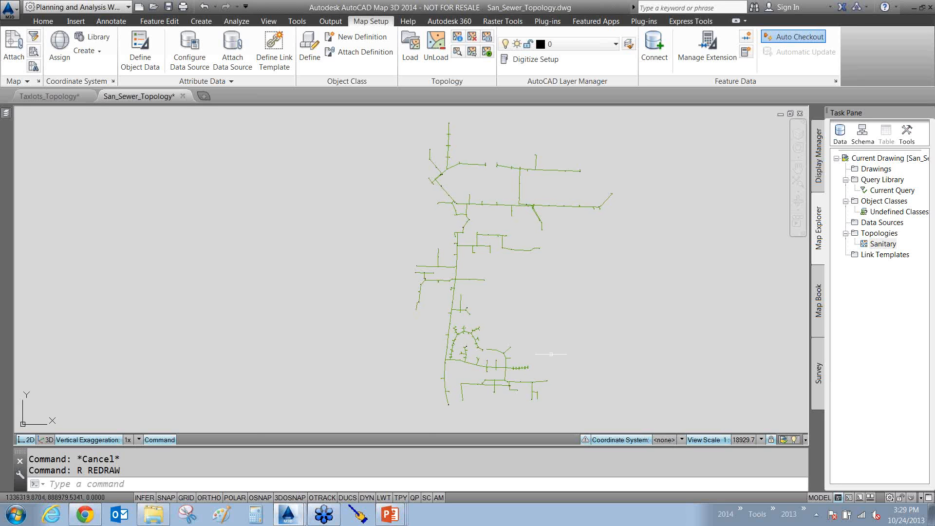
{"action": "right_click", "coordinate": [877, 244]}
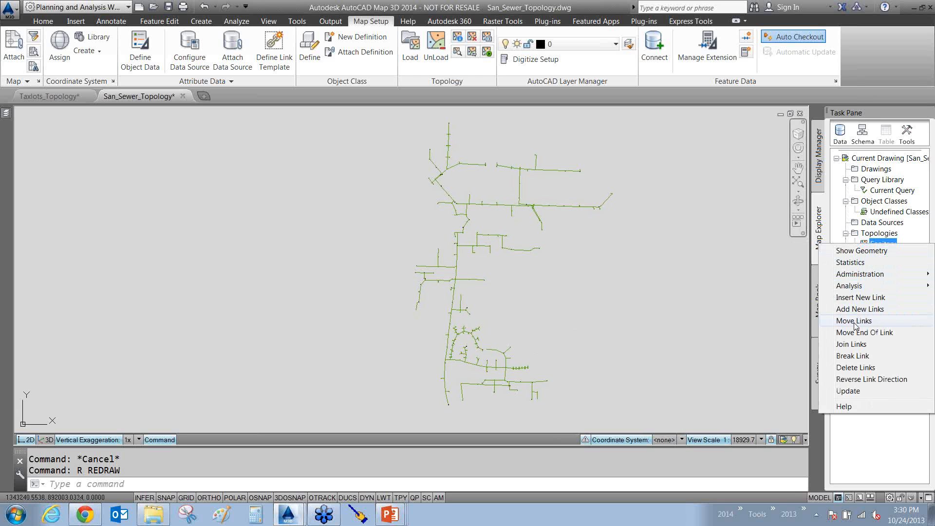
{"action": "key", "text": "ctrl+F1"}
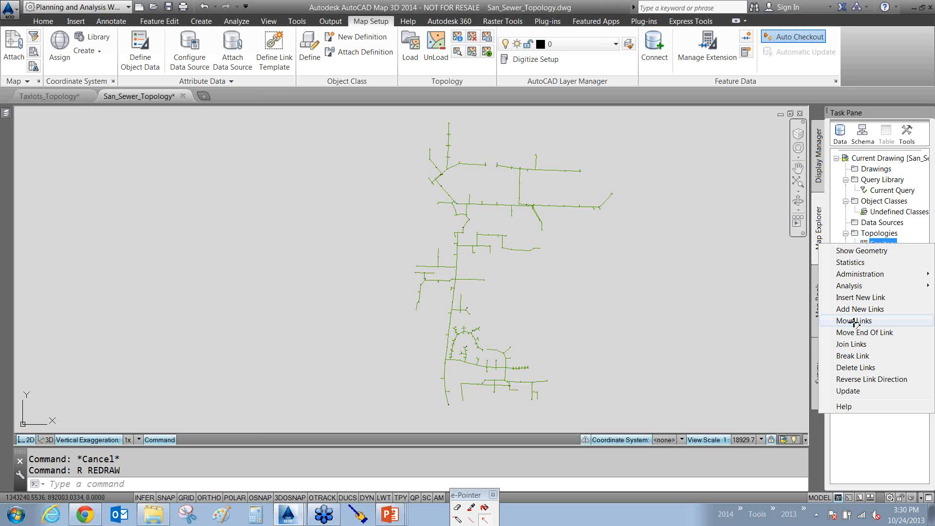
{"action": "left_click_drag", "start_coordinate": [758, 329], "coordinate": [844, 321]}
{"action": "left_click_drag", "start_coordinate": [775, 352], "coordinate": [828, 337]}
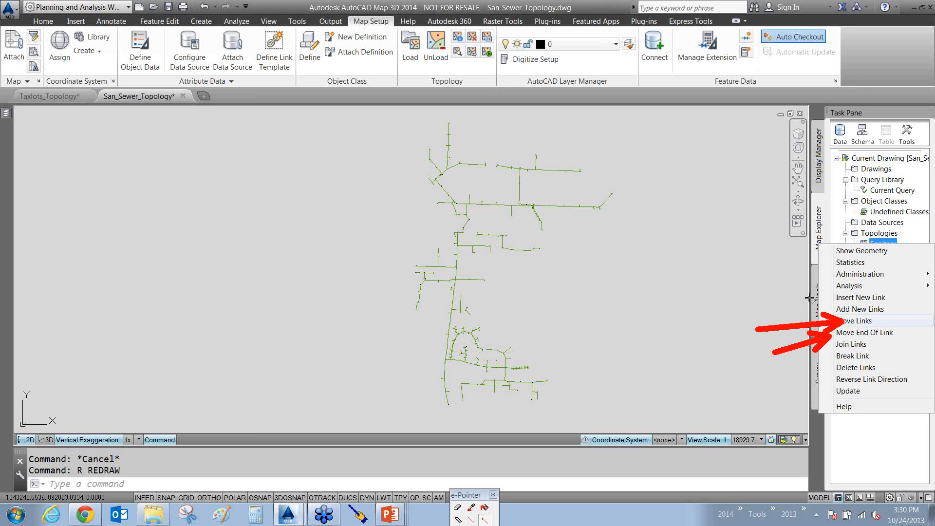
{"action": "key", "text": "Escape"}
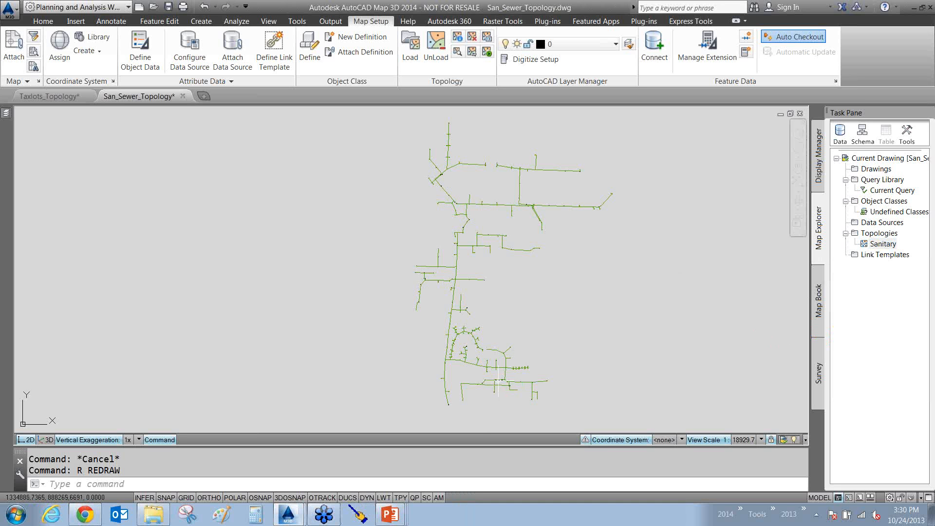
- Delete the existing Sanitary topology from the current drawing
{"action": "mouse_move", "coordinate": [498, 381]}
{"action": "right_click", "coordinate": [873, 246]}
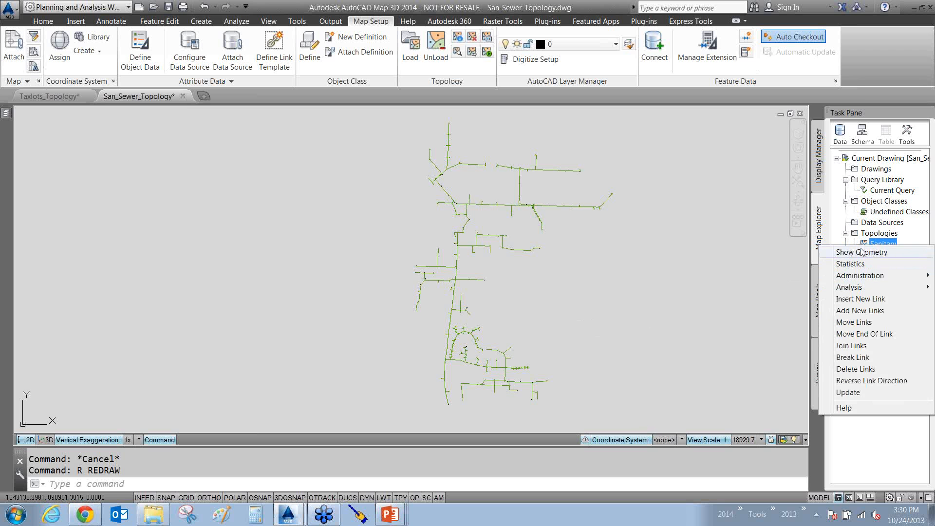
{"action": "mouse_move", "coordinate": [854, 277]}
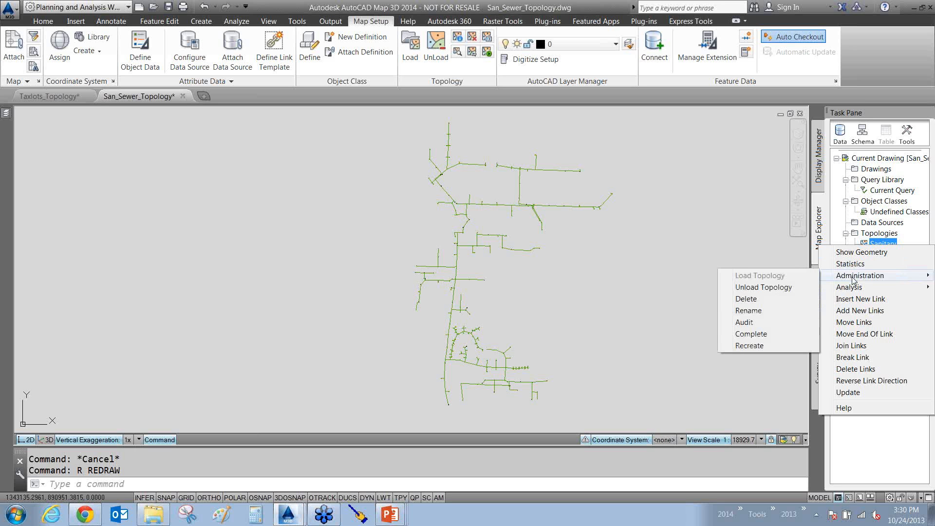
{"action": "left_click", "coordinate": [764, 299]}
{"action": "left_click", "coordinate": [385, 177]}
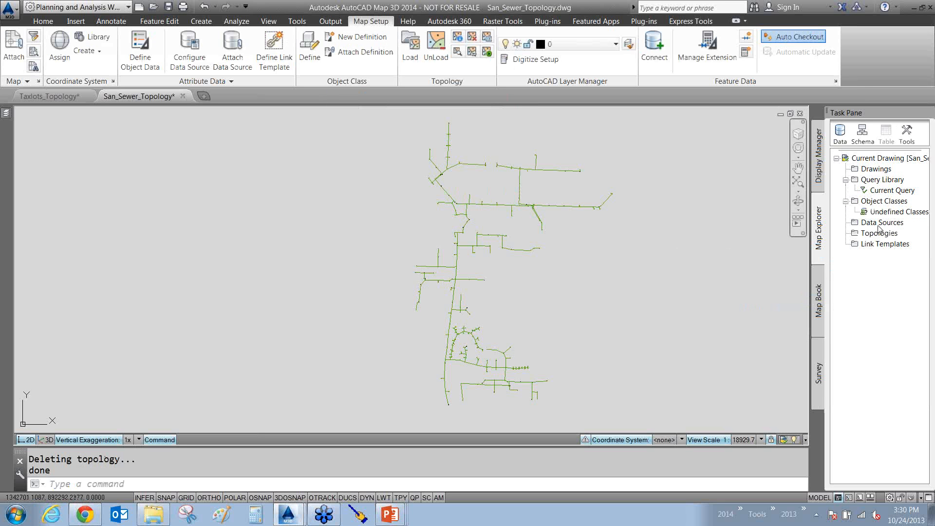
- Create a network topology named sanitary, using all links on SAN_PIPE_MAIN and SAN_PRES_PIPE_MAIN and all nodes on the SAN_NODE layers
{"action": "right_click", "coordinate": [868, 235]}
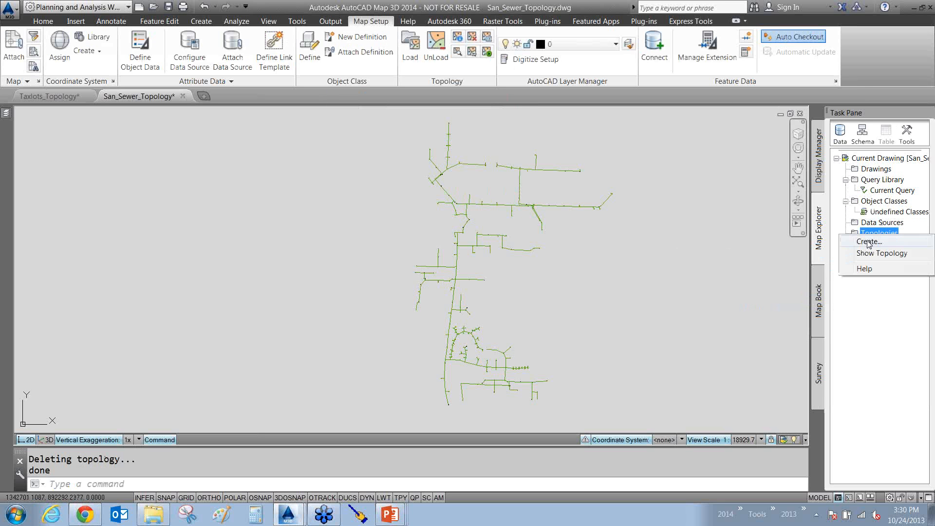
{"action": "left_click", "coordinate": [869, 242]}
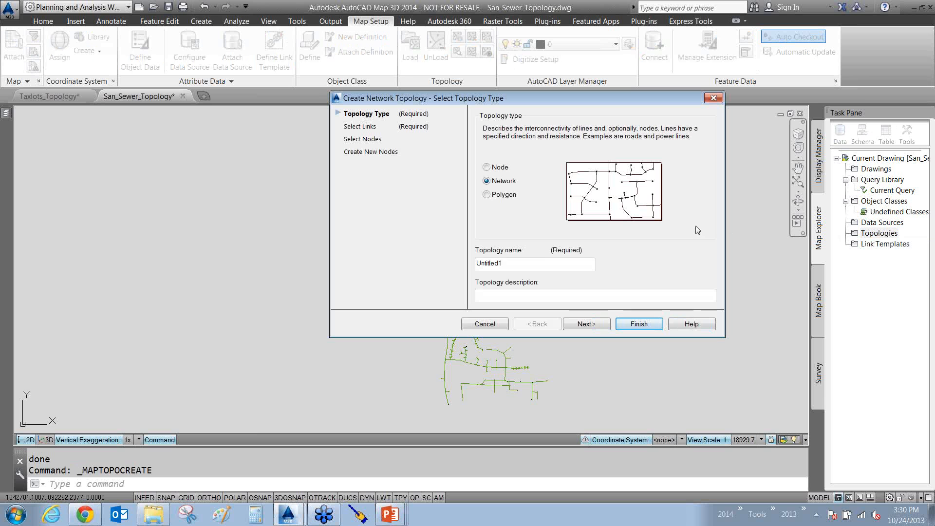
{"action": "double_click", "coordinate": [514, 264]}
{"action": "type", "text": "sanitary"}
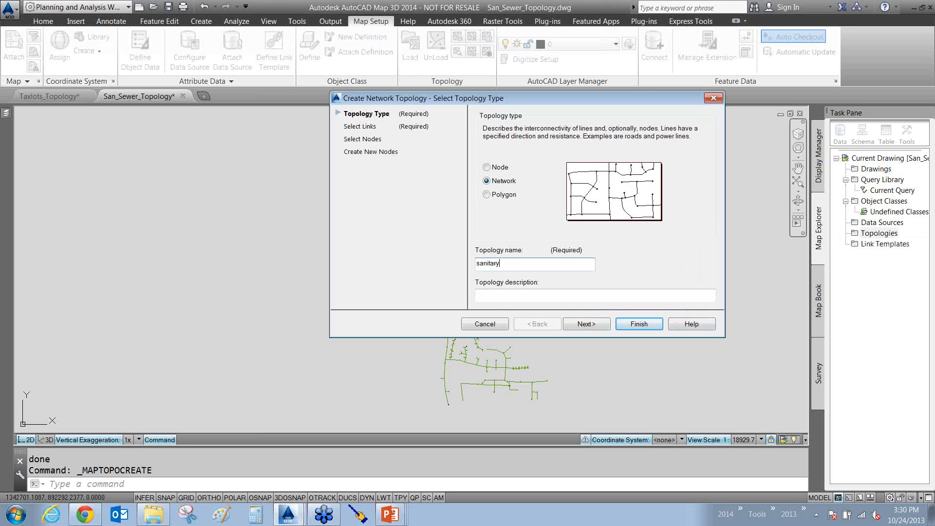
{"action": "left_click", "coordinate": [583, 328]}
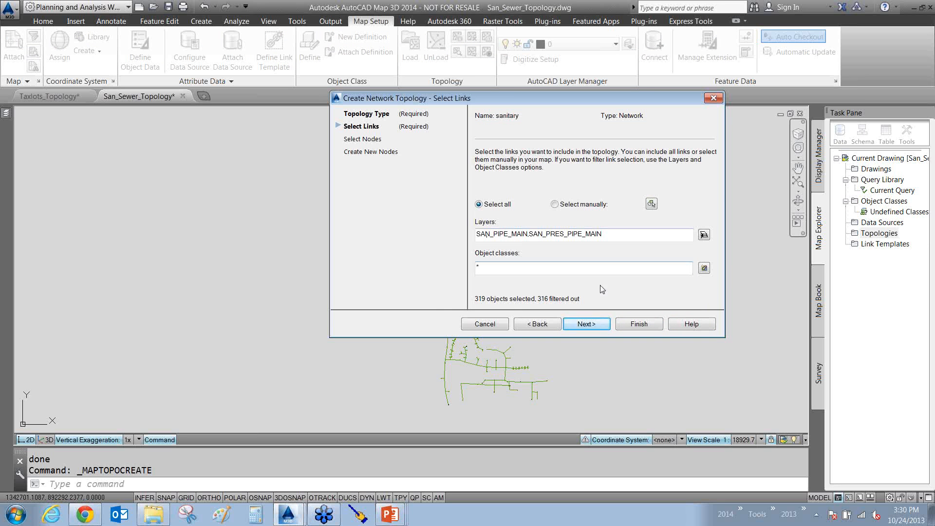
{"action": "left_click", "coordinate": [583, 326]}
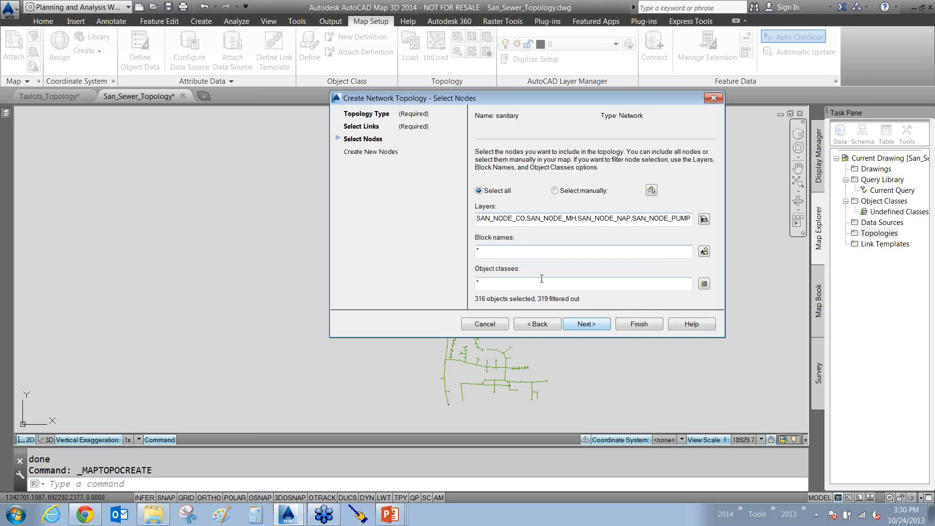
{"action": "left_click", "coordinate": [638, 324]}
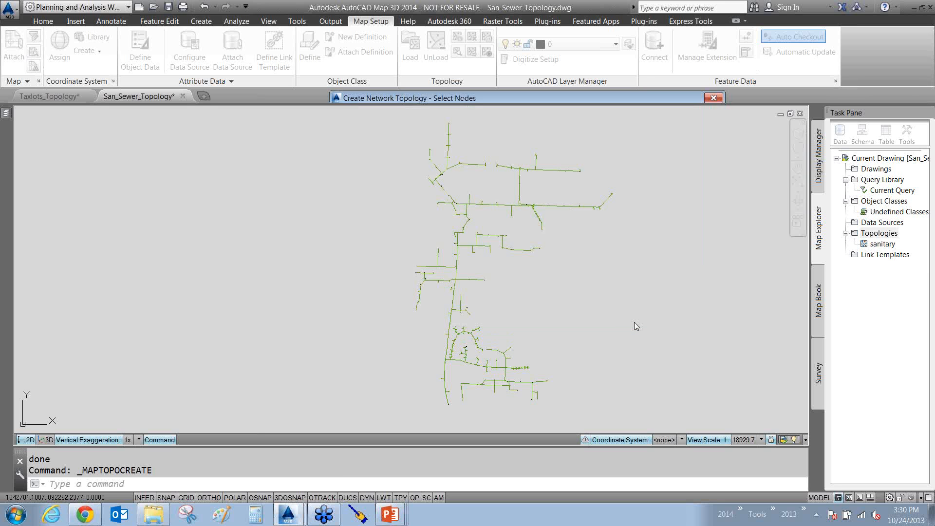
- Try a flood trace on the sanitary topology from the junction midway along the main north-south line, with default resistance
{"action": "right_click", "coordinate": [873, 244]}
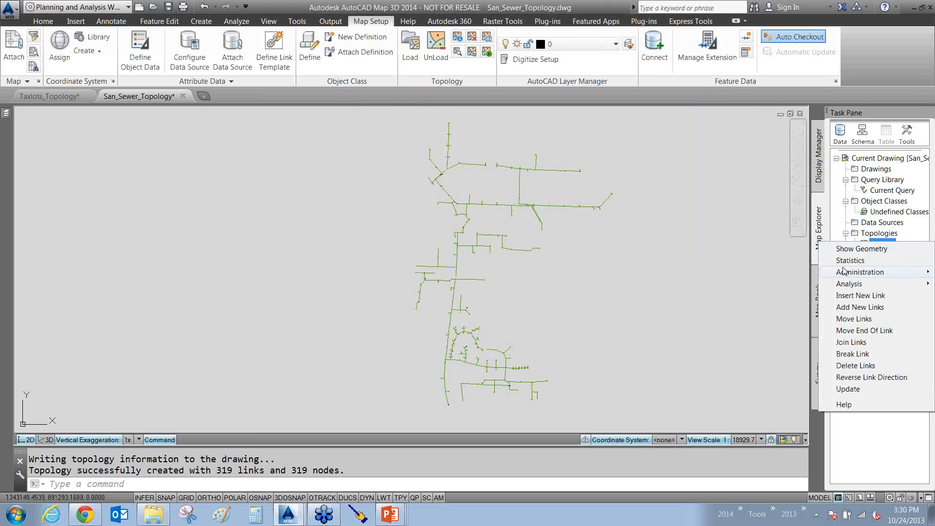
{"action": "mouse_move", "coordinate": [846, 285]}
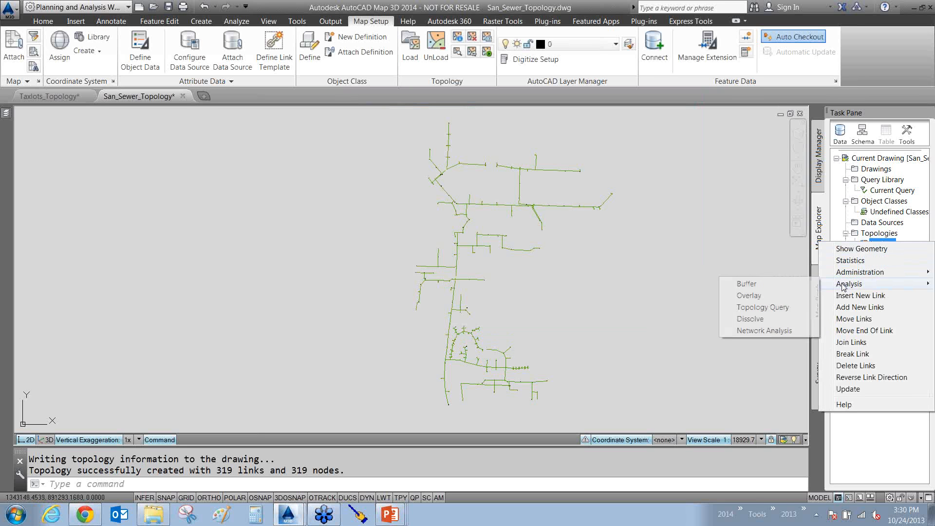
{"action": "left_click", "coordinate": [752, 331]}
{"action": "left_click", "coordinate": [586, 311]}
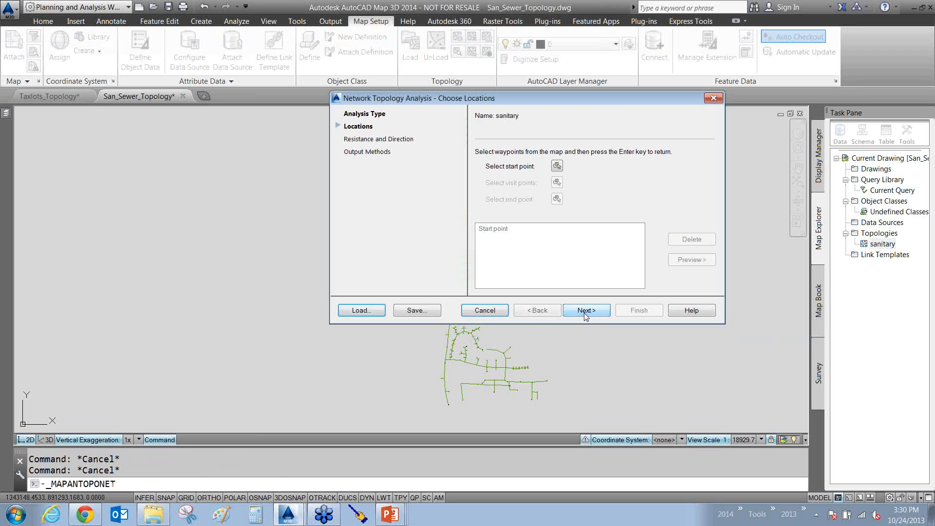
{"action": "left_click", "coordinate": [557, 166]}
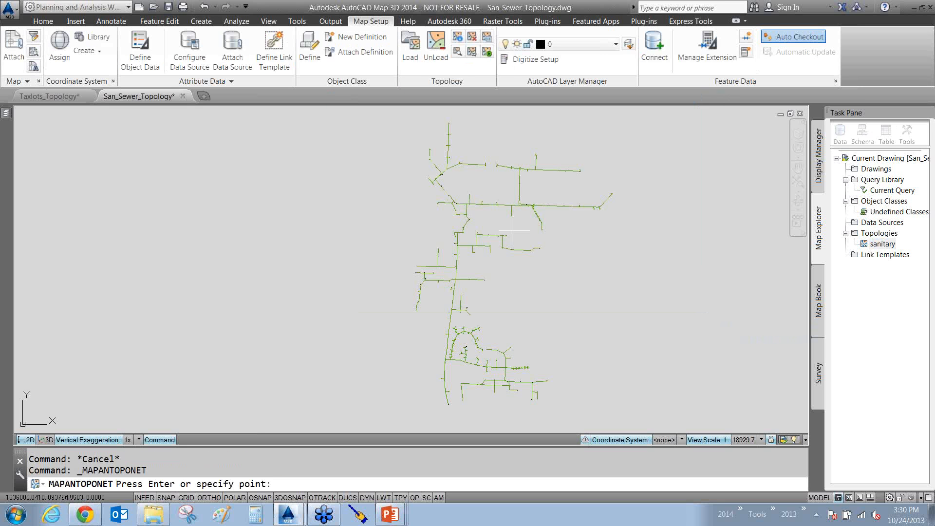
{"action": "left_click", "coordinate": [456, 279]}
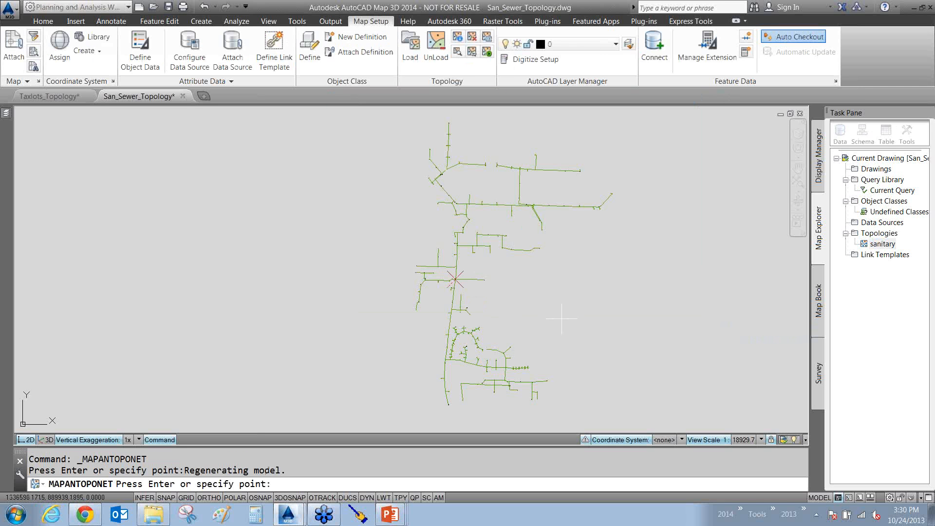
{"action": "key", "text": "Return"}
{"action": "left_click", "coordinate": [639, 311]}
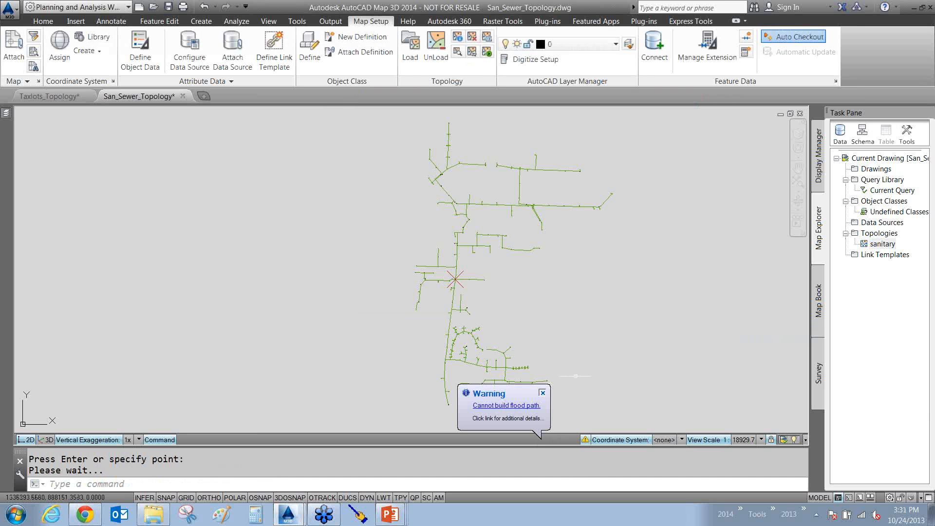
- Rerun the flood trace on the sanitary topology from the same start point with the maximum resistance set to 99999999
{"action": "left_click", "coordinate": [883, 244]}
{"action": "right_click", "coordinate": [884, 244]}
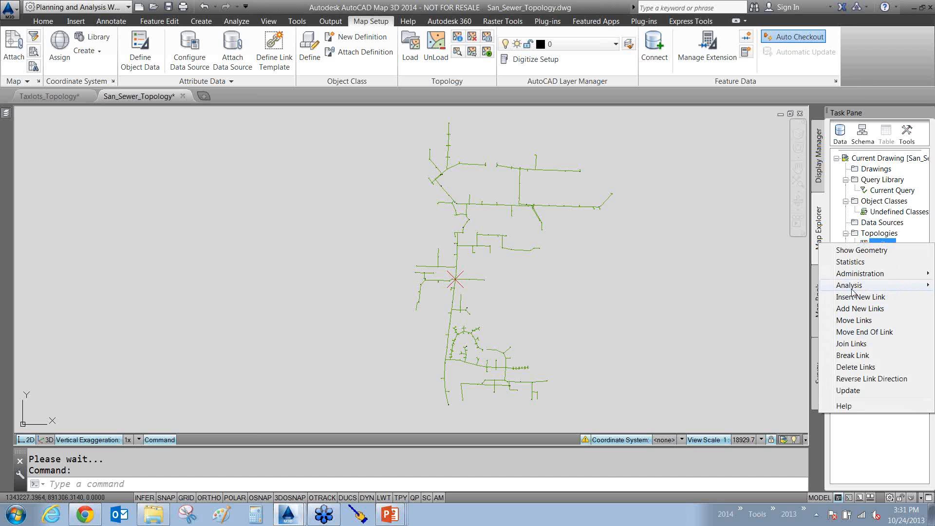
{"action": "mouse_move", "coordinate": [852, 288]}
{"action": "left_click", "coordinate": [752, 333]}
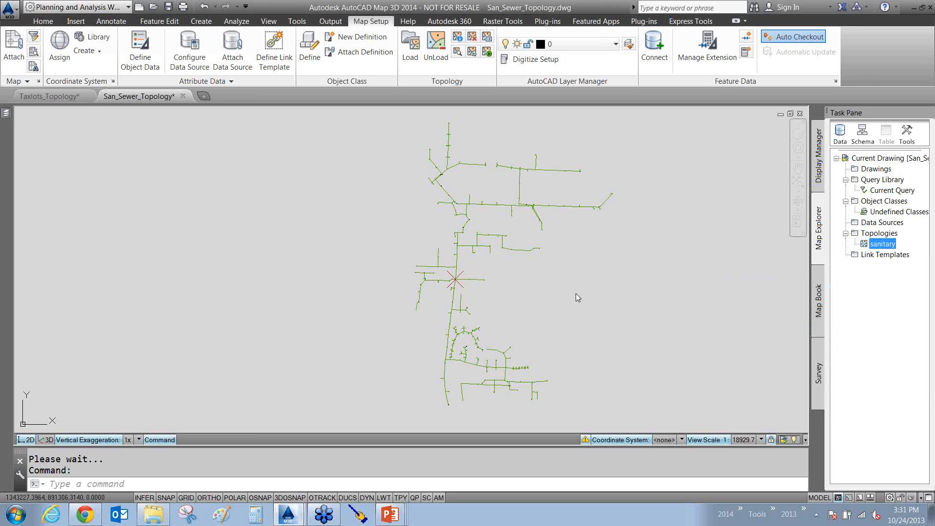
{"action": "left_click", "coordinate": [587, 310]}
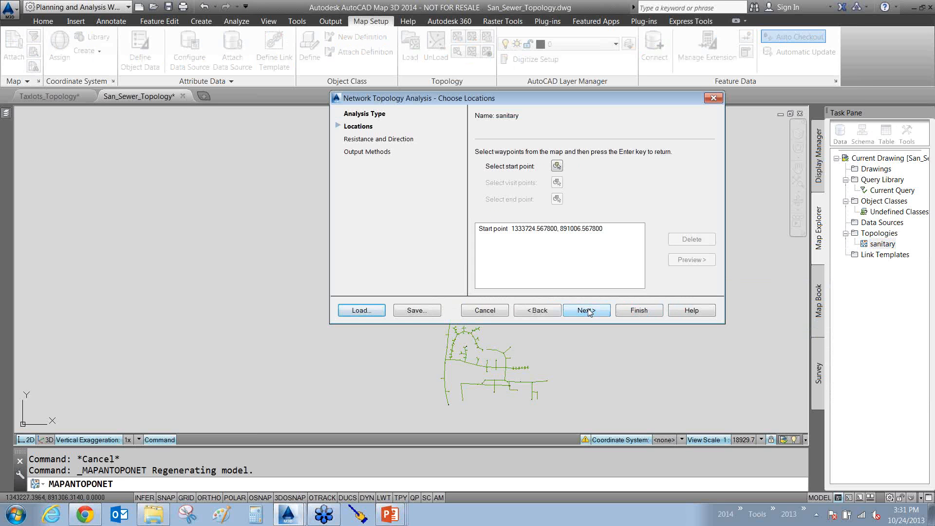
{"action": "left_click", "coordinate": [586, 310]}
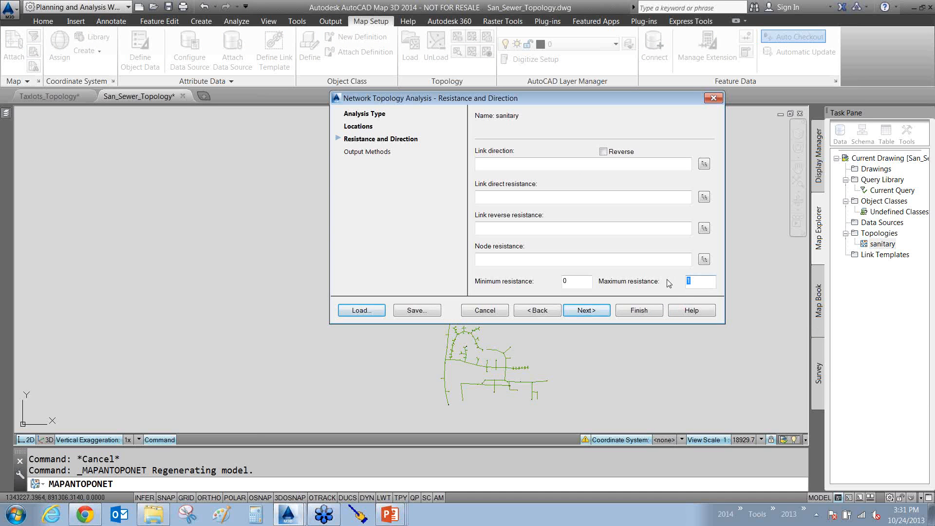
{"action": "type", "text": "99999999"}
{"action": "left_click", "coordinate": [633, 310]}
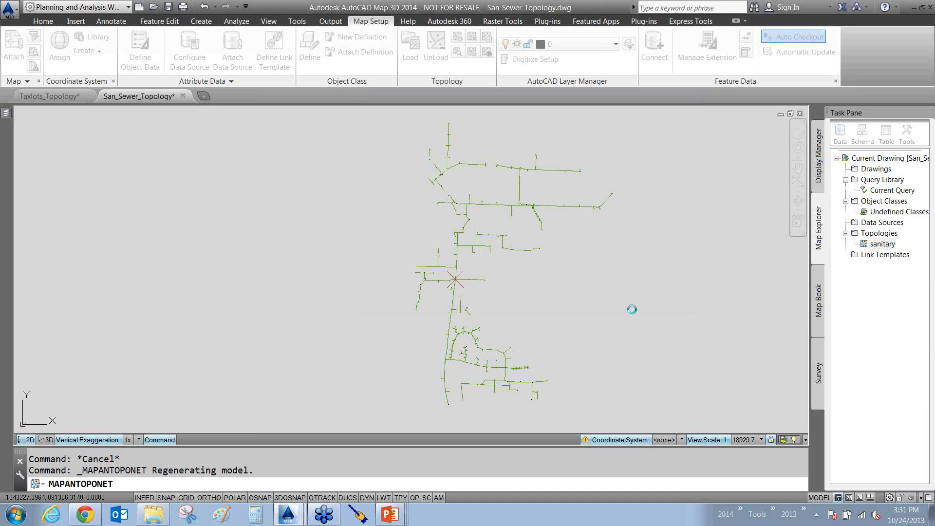
{"action": "left_click", "coordinate": [535, 320]}
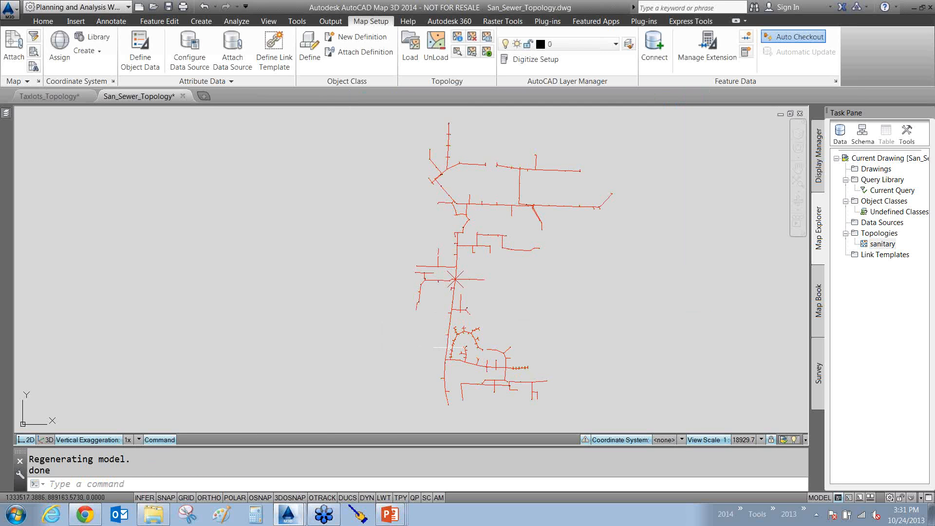
- Examine the flood trace along the southern branches of the sewer network, checking that the repaired link is included
{"action": "scroll", "coordinate": [485, 375], "scroll_direction": "up", "scroll_amount": 6}
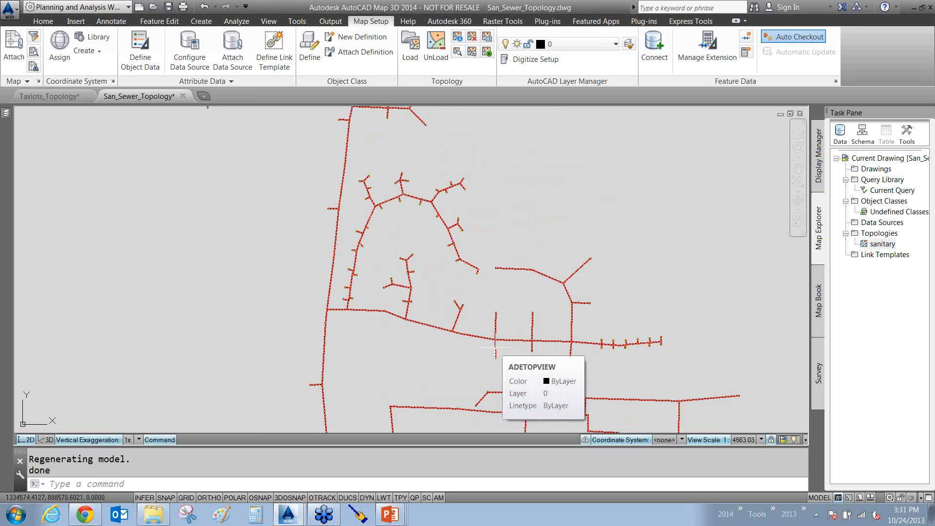
{"action": "scroll", "coordinate": [472, 362], "scroll_direction": "up", "scroll_amount": 2}
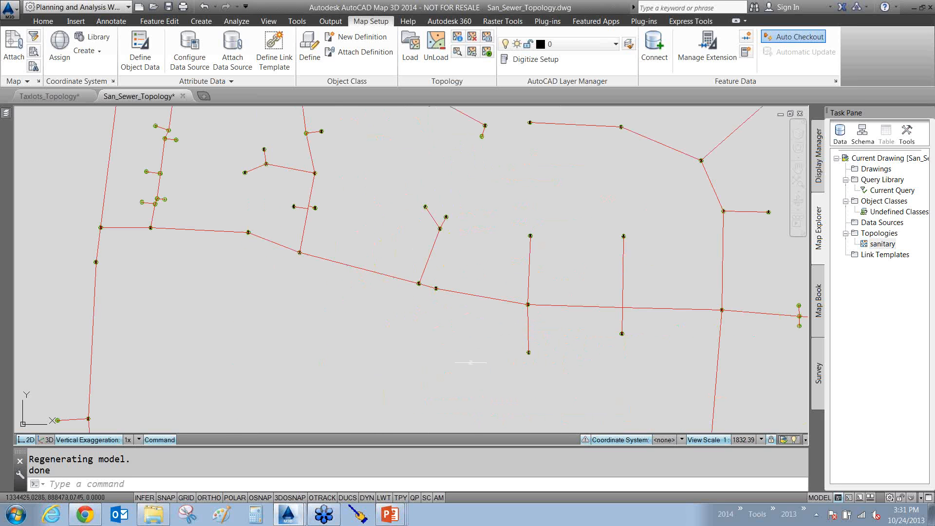
{"action": "scroll", "coordinate": [442, 350], "scroll_direction": "down", "scroll_amount": 4}
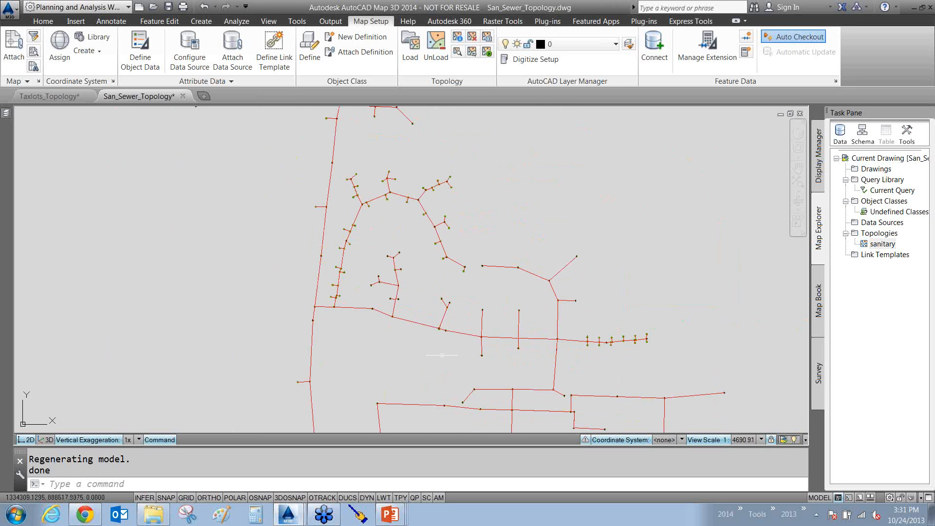
{"action": "scroll", "coordinate": [442, 350], "scroll_direction": "down", "scroll_amount": 2}
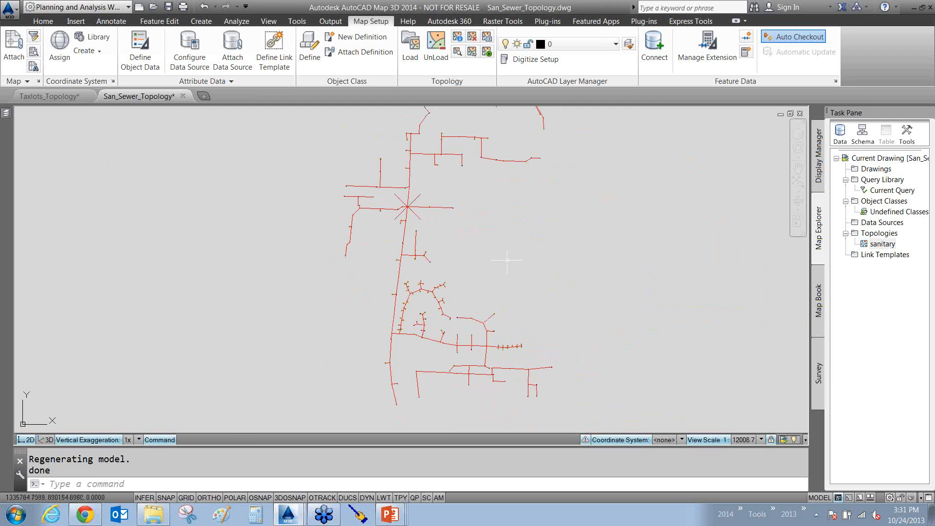
{"action": "middle_click_drag", "start_coordinate": [551, 222], "coordinate": [570, 251]}
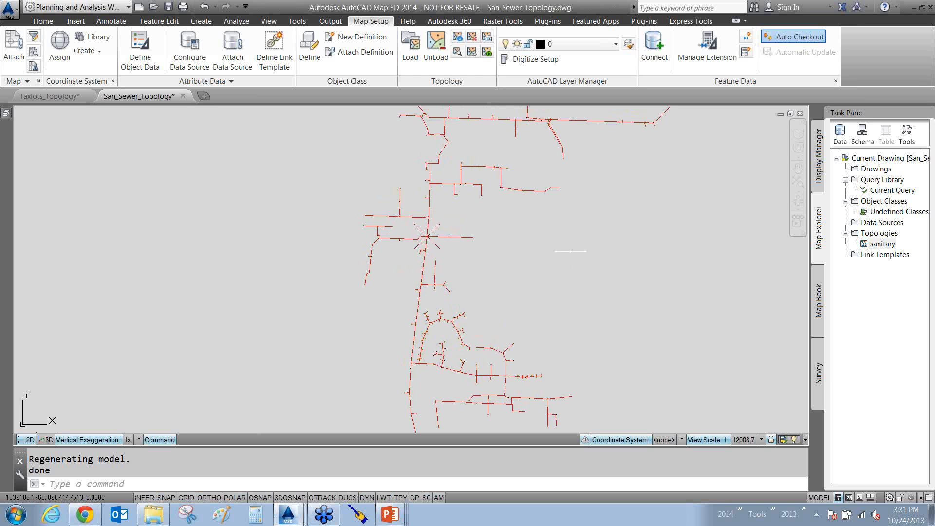
{"action": "right_click", "coordinate": [867, 244]}
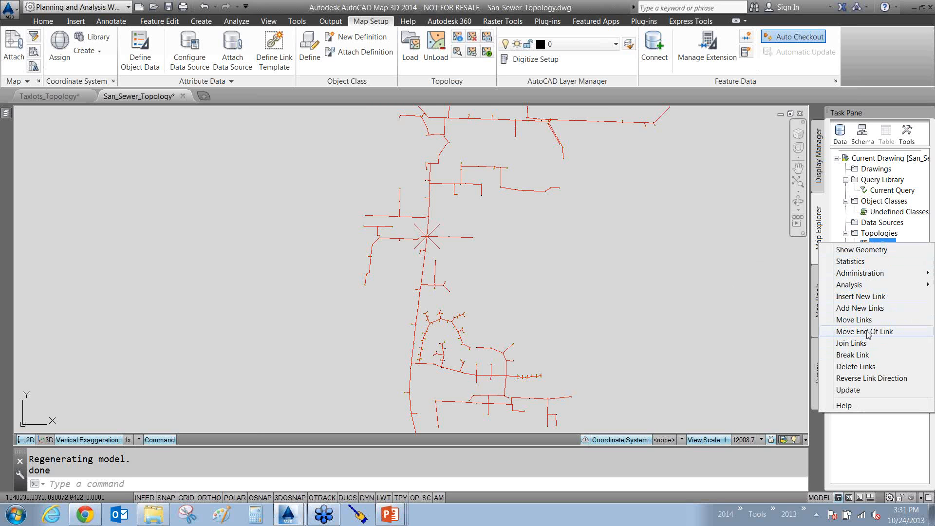
{"action": "left_click", "coordinate": [724, 293]}
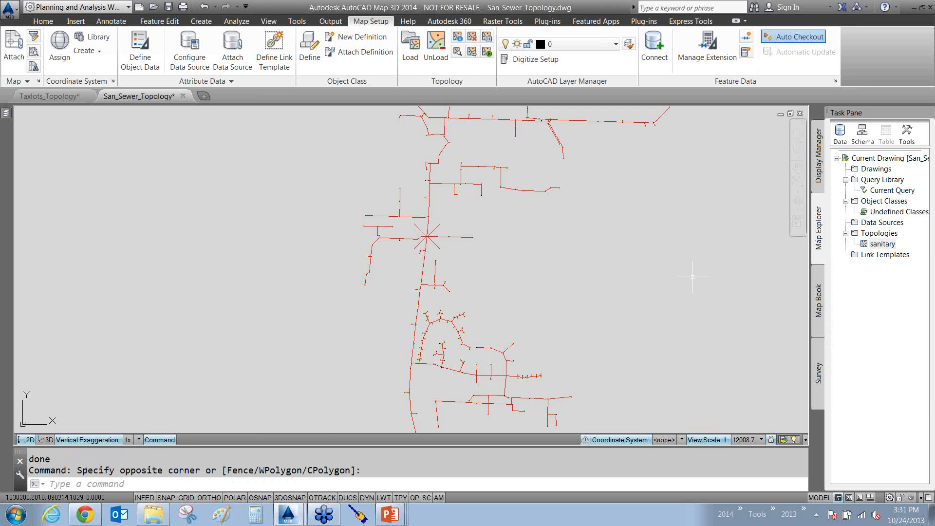
- Redraw the display to clear the flood trace highlighting from the sewer network
{"action": "scroll", "coordinate": [692, 276], "scroll_direction": "down", "scroll_amount": 2}
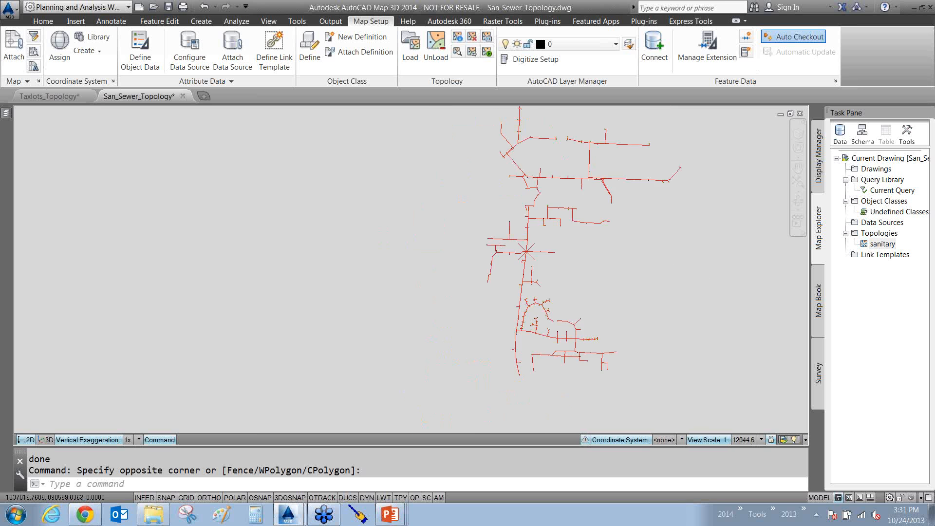
{"action": "scroll", "coordinate": [674, 266], "scroll_direction": "up", "scroll_amount": 2}
{"action": "type", "text": "r"}
{"action": "key", "text": "Return"}
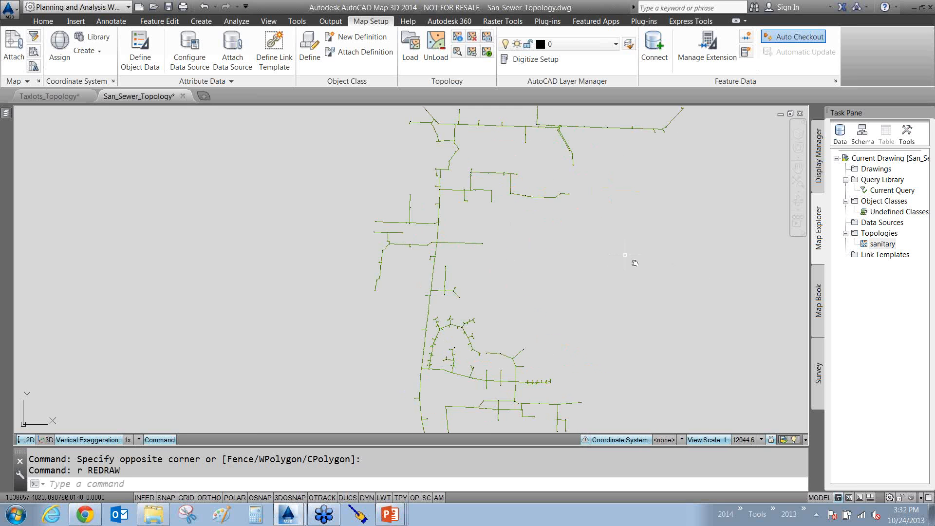
{"action": "middle_click_drag", "start_coordinate": [624, 254], "coordinate": [642, 271]}
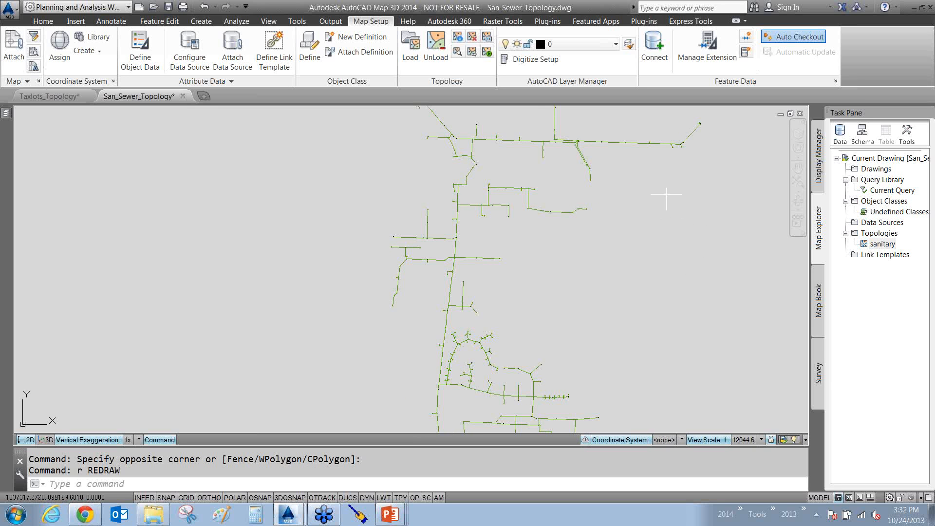
{"action": "scroll", "coordinate": [630, 209], "scroll_direction": "down", "scroll_amount": 2}
{"action": "middle_click_drag", "start_coordinate": [653, 222], "coordinate": [641, 267]}
{"action": "left_click_drag", "start_coordinate": [570, 139], "coordinate": [512, 155]}
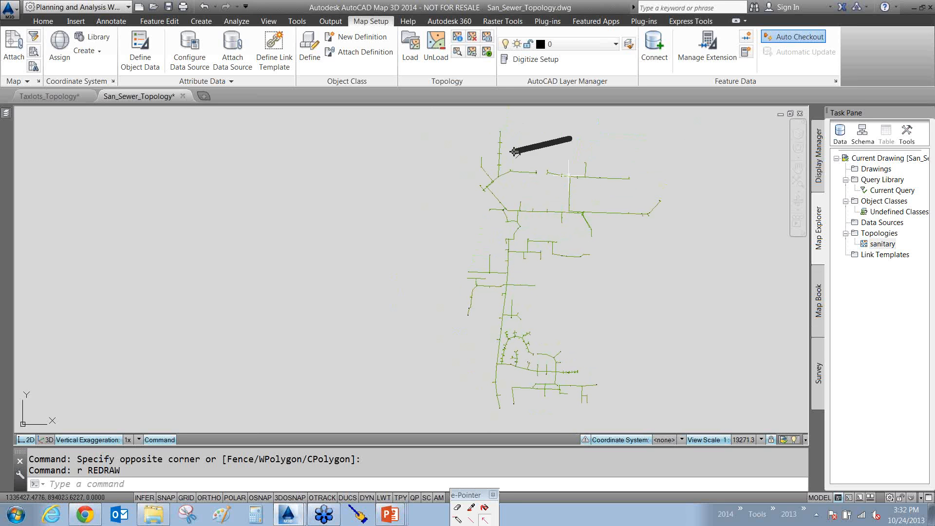
{"action": "left_click_drag", "start_coordinate": [658, 351], "coordinate": [592, 374]}
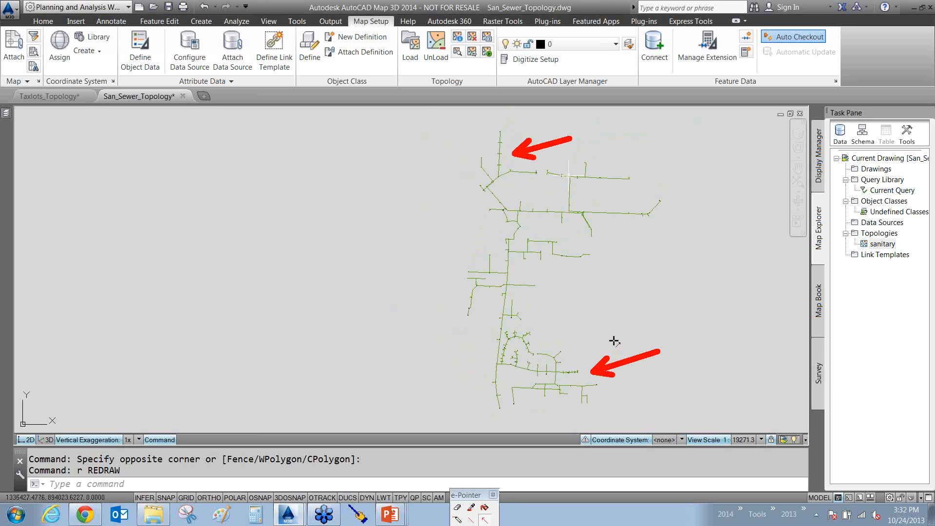
{"action": "key", "text": "Escape"}
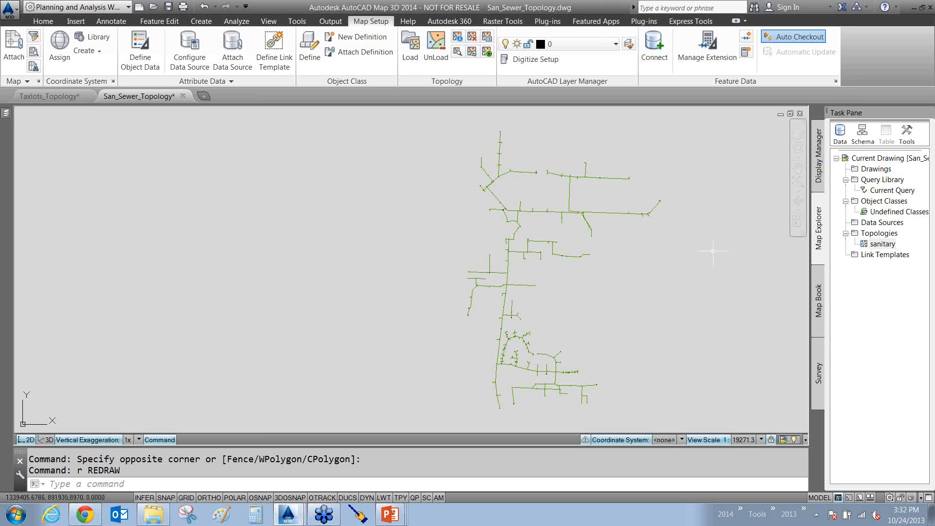
{"action": "type", "text": "mapexport"}
{"action": "key", "text": "Return"}
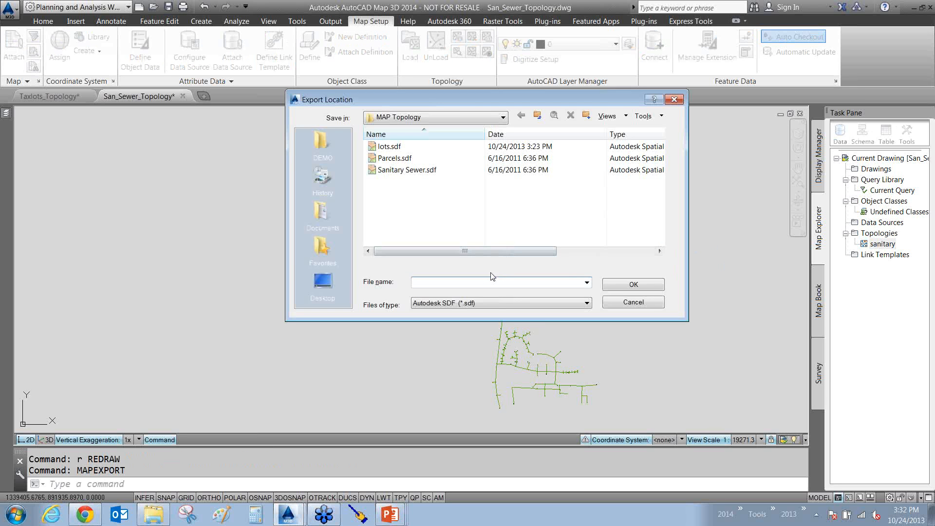
{"action": "left_click", "coordinate": [631, 303]}
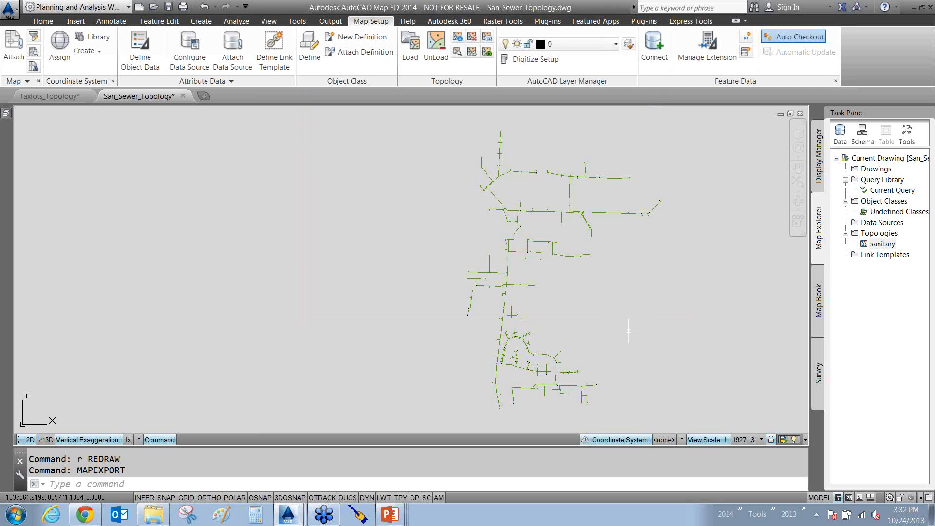
- Turn off the gravity pipe layer SAN_PIPE_MAIN and the pressure pipe layer SAN_PRES_PIPE_MAIN by picking a line on each
{"action": "middle_click_drag", "start_coordinate": [618, 305], "coordinate": [536, 296]}
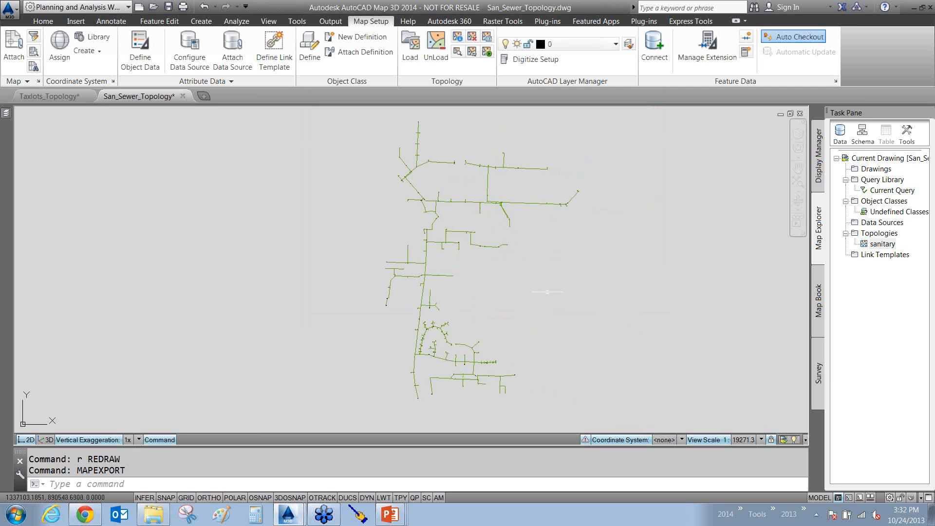
{"action": "left_click", "coordinate": [42, 21]}
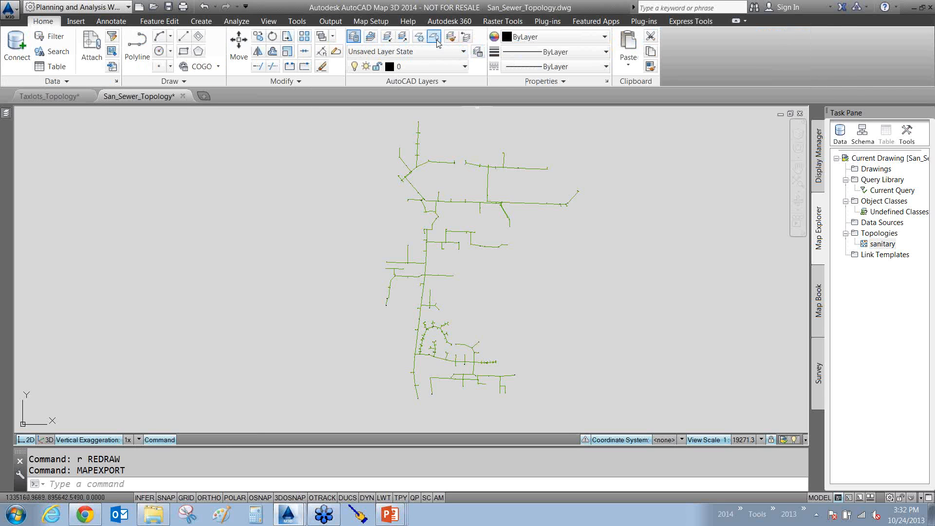
{"action": "left_click", "coordinate": [443, 178]}
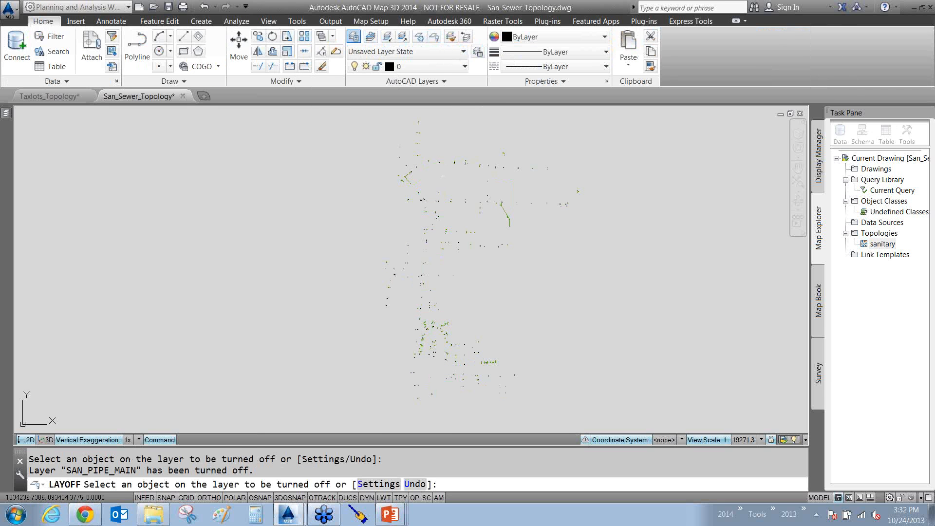
{"action": "scroll", "coordinate": [516, 211], "scroll_direction": "up", "scroll_amount": 8}
{"action": "left_click", "coordinate": [517, 249]}
{"action": "key", "text": "Return"}
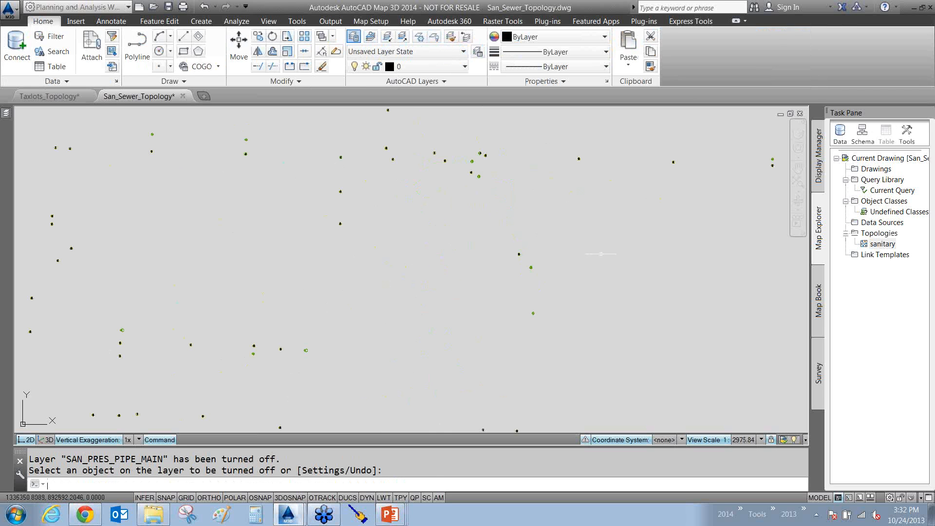
- Examine the manhole and cleanout symbols across the northern part of the sewer network with the pipe lines hidden
{"action": "scroll", "coordinate": [578, 267], "scroll_direction": "down", "scroll_amount": 4}
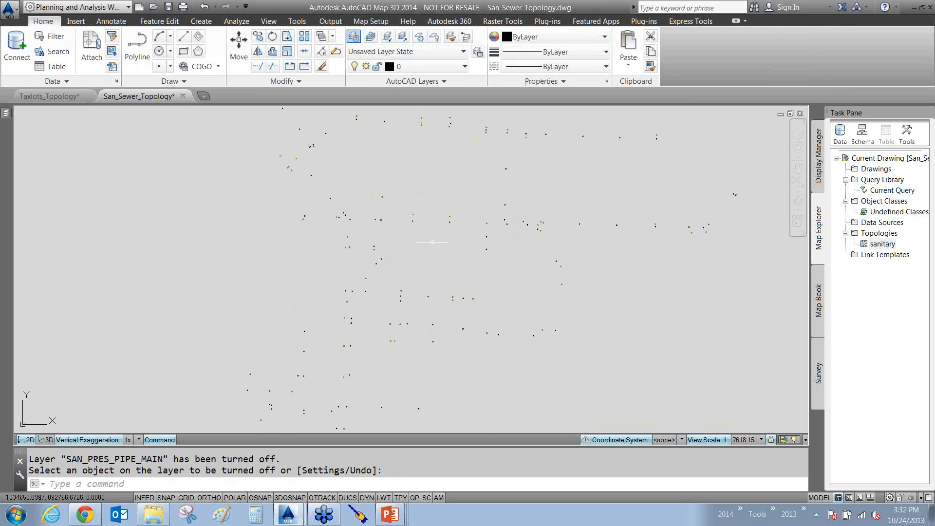
{"action": "scroll", "coordinate": [449, 252], "scroll_direction": "down", "scroll_amount": 2}
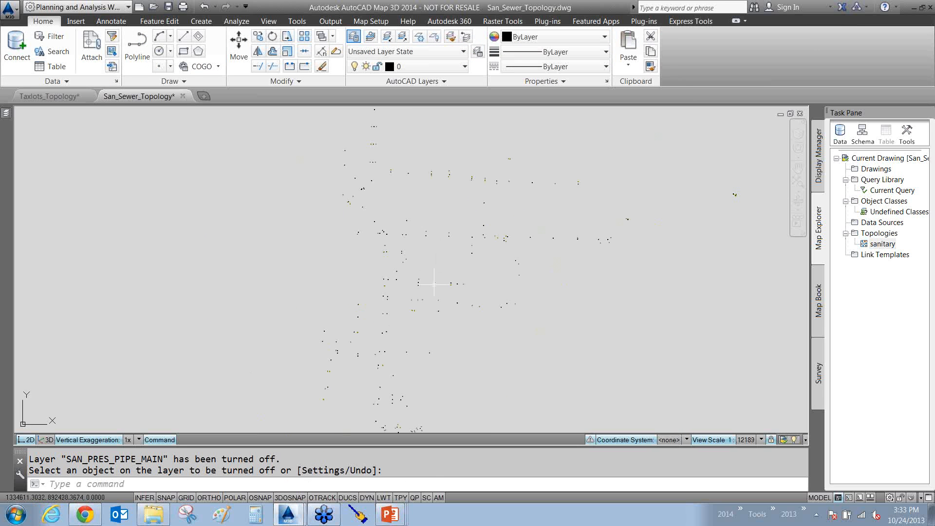
{"action": "middle_click_drag", "start_coordinate": [435, 284], "coordinate": [432, 340]}
{"action": "scroll", "coordinate": [374, 204], "scroll_direction": "up", "scroll_amount": 10}
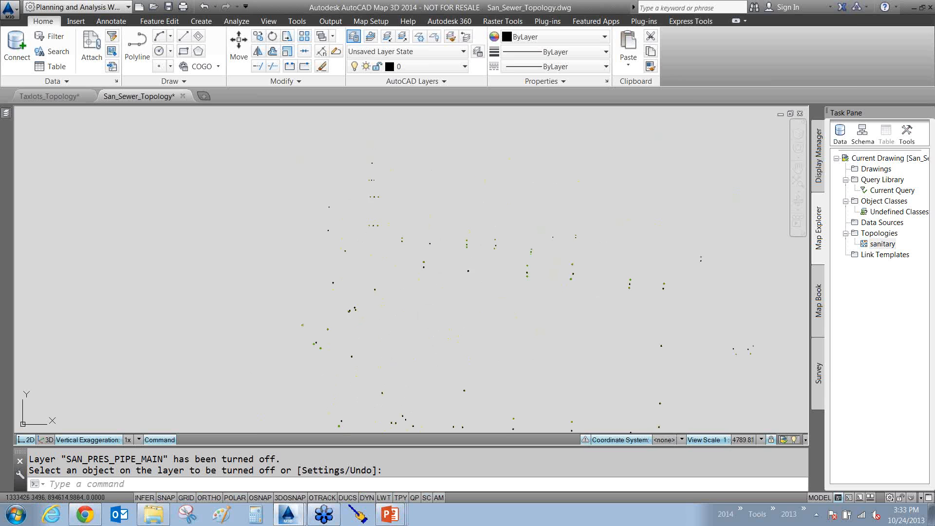
{"action": "scroll", "coordinate": [400, 201], "scroll_direction": "down", "scroll_amount": 5}
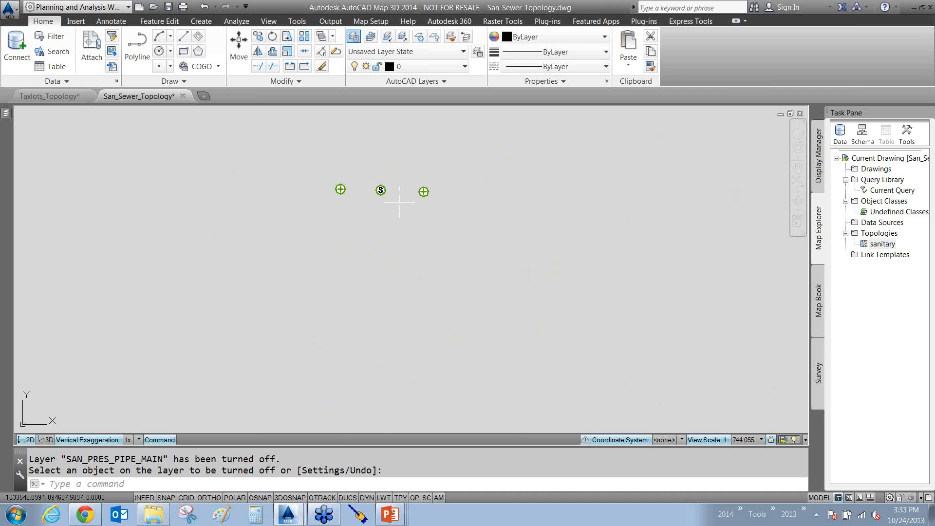
{"action": "scroll", "coordinate": [412, 326], "scroll_direction": "up", "scroll_amount": 3}
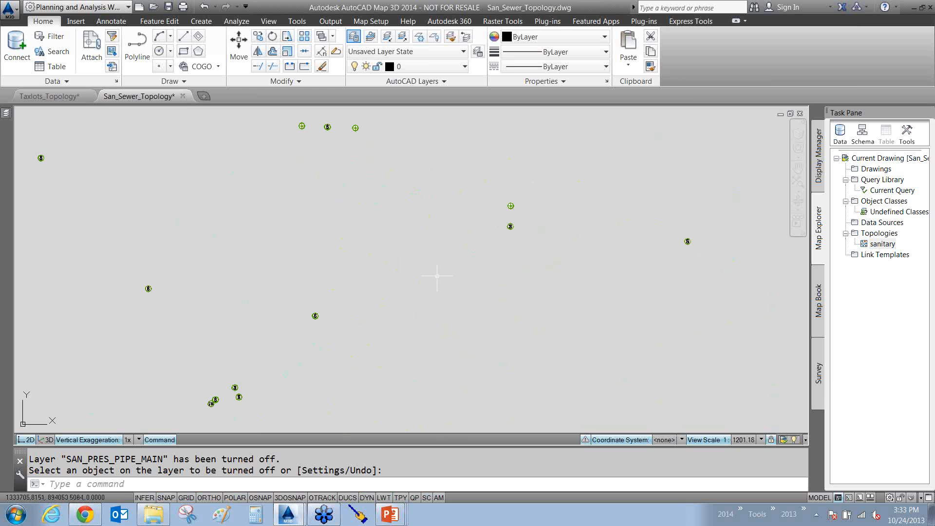
{"action": "scroll", "coordinate": [438, 274], "scroll_direction": "down", "scroll_amount": 6}
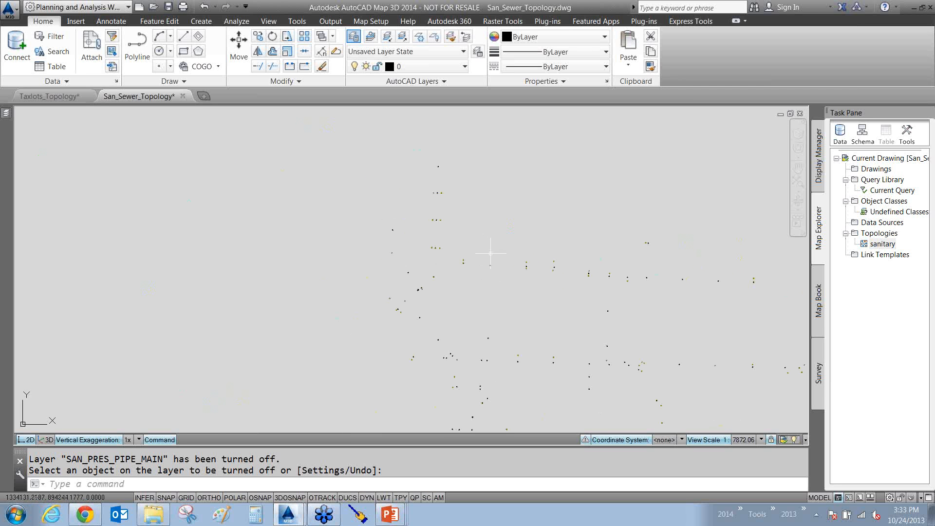
{"action": "mouse_move", "coordinate": [502, 268]}
{"action": "middle_mouse_down"}
{"action": "mouse_move", "coordinate": [428, 186]}
{"action": "mouse_move", "coordinate": [427, 202]}
{"action": "middle_mouse_up"}
{"action": "scroll", "coordinate": [532, 245], "scroll_direction": "down", "scroll_amount": 2}
{"action": "middle_click_drag", "start_coordinate": [542, 277], "coordinate": [540, 238]}
- Create a raster image connection to Aerial.tif in the MAP Topology folder and add the image to the map
{"action": "left_click", "coordinate": [818, 158]}
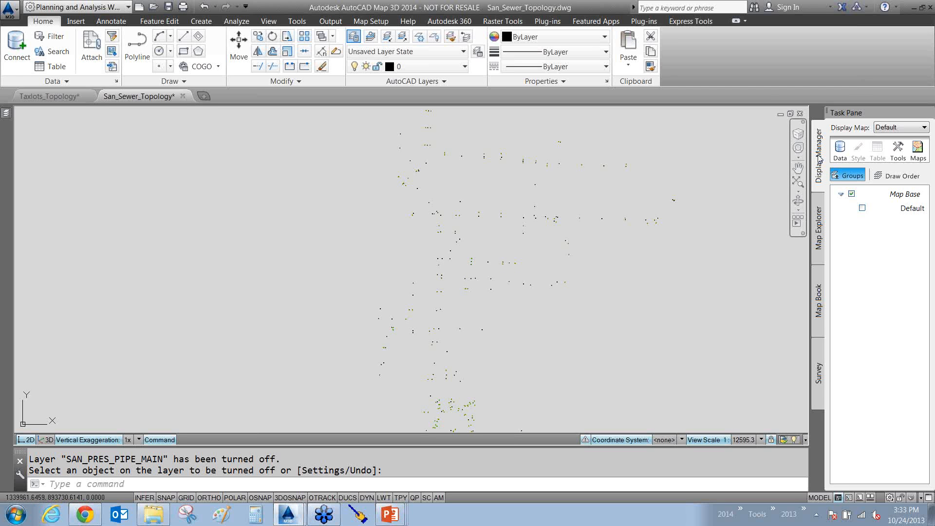
{"action": "left_click", "coordinate": [847, 152]}
{"action": "left_click", "coordinate": [852, 159]}
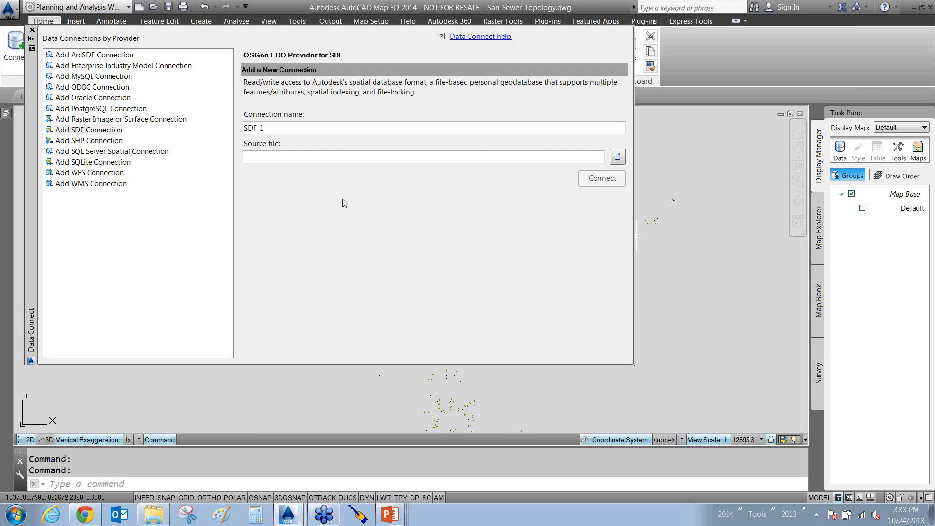
{"action": "left_click", "coordinate": [93, 122]}
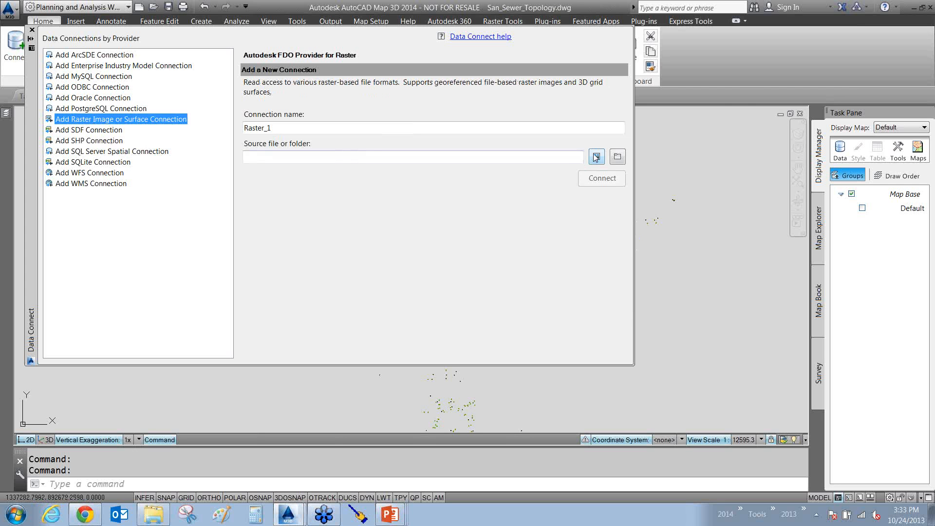
{"action": "left_click", "coordinate": [595, 156]}
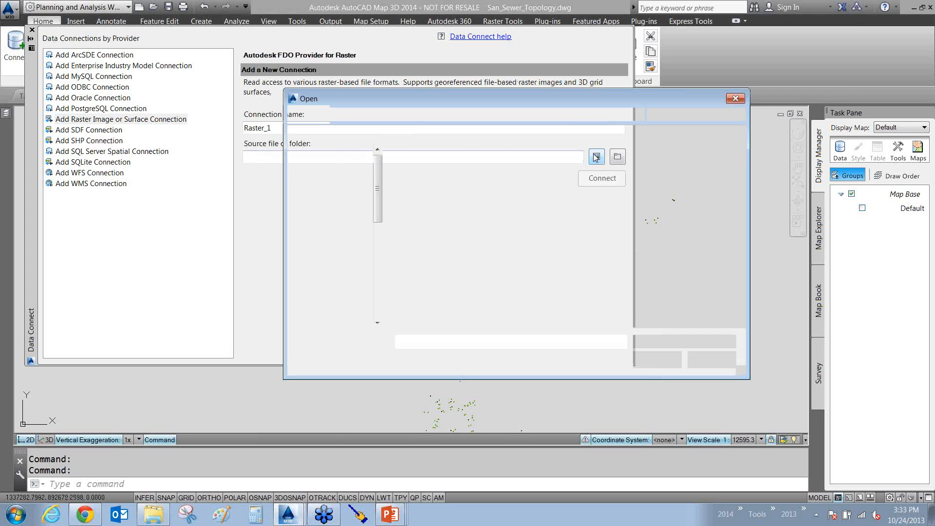
{"action": "left_click", "coordinate": [513, 188]}
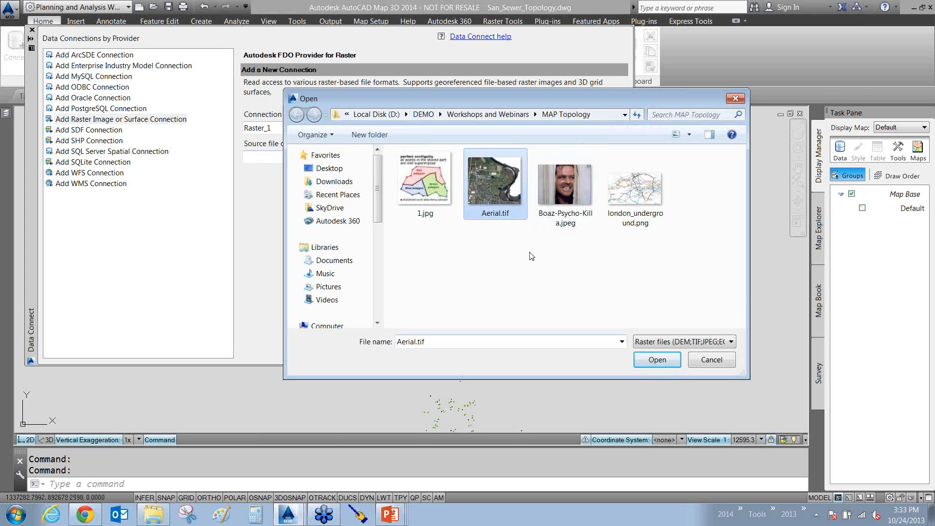
{"action": "left_click", "coordinate": [655, 360]}
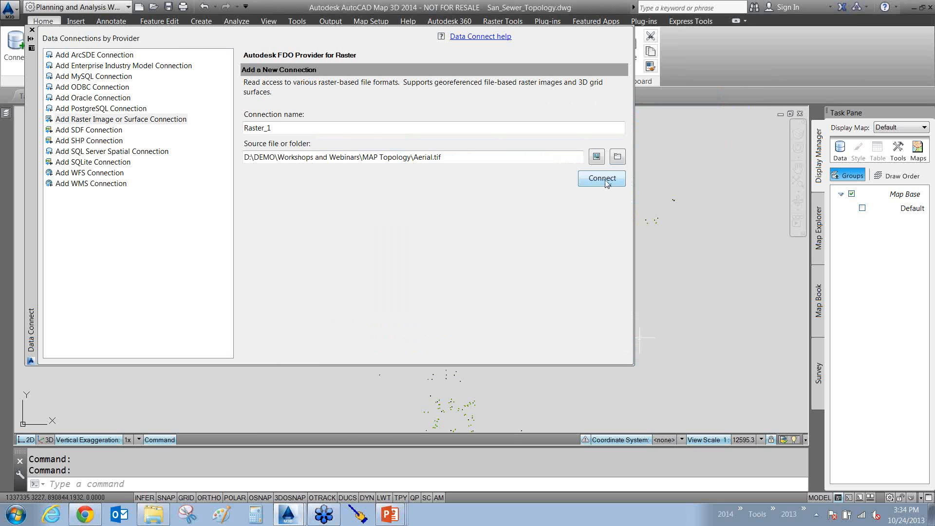
{"action": "left_click", "coordinate": [603, 179]}
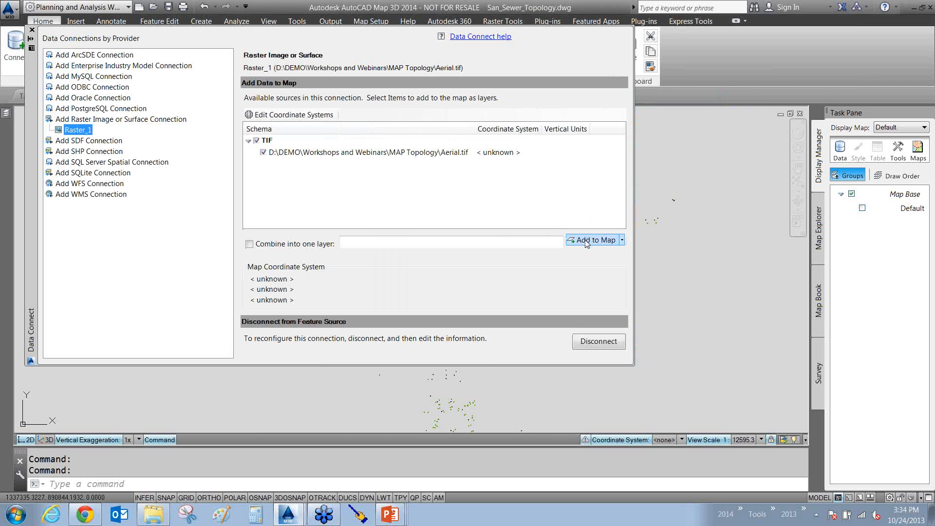
{"action": "left_click", "coordinate": [583, 241]}
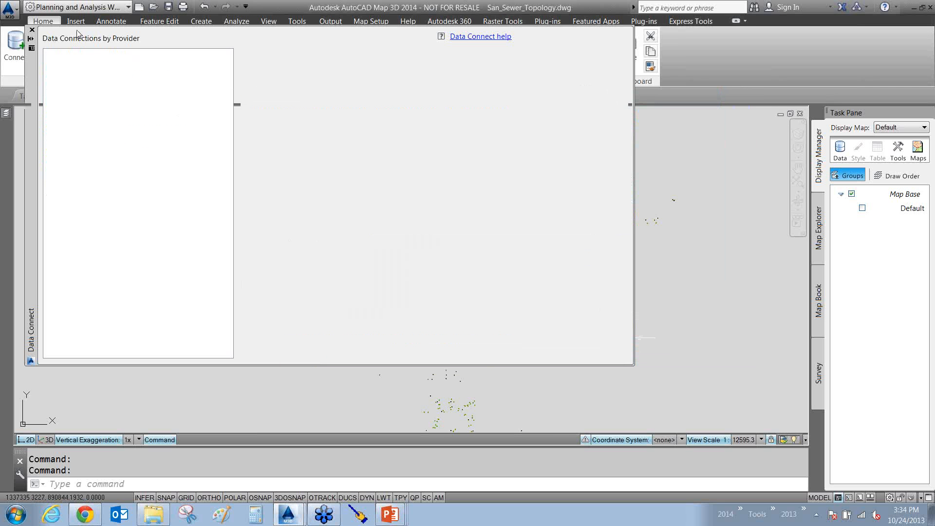
{"action": "left_click", "coordinate": [32, 31]}
- Place Map Base above the Aerial layer in the display order and view the full extents of the image
{"action": "left_click_drag", "start_coordinate": [908, 211], "coordinate": [899, 195]}
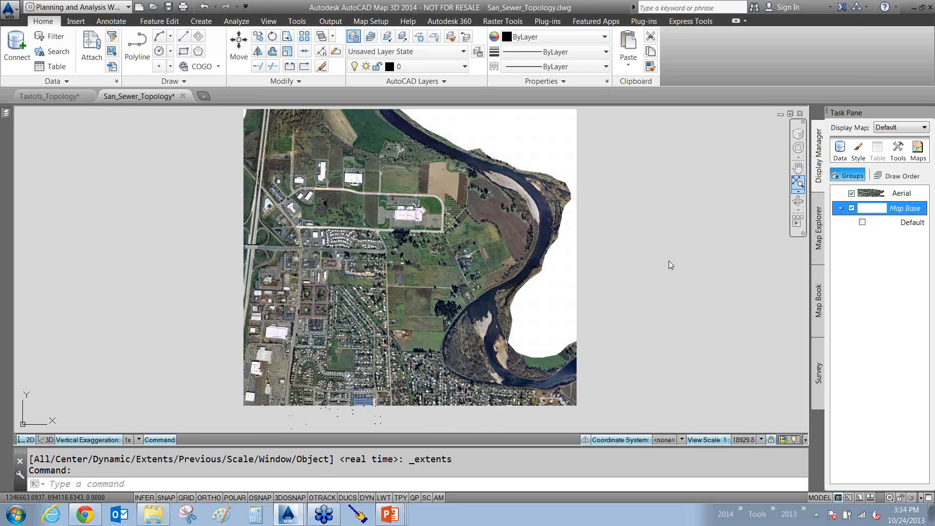
{"action": "left_click", "coordinate": [629, 281]}
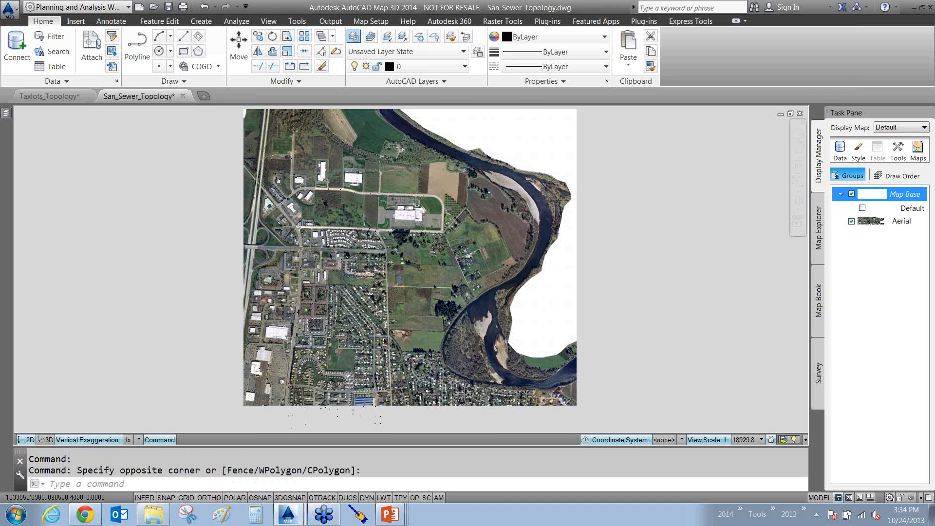
- Examine the sewer nodes against the aerial image around the main road and the large white-roofed building
{"action": "scroll", "coordinate": [258, 327], "scroll_direction": "up", "scroll_amount": 10}
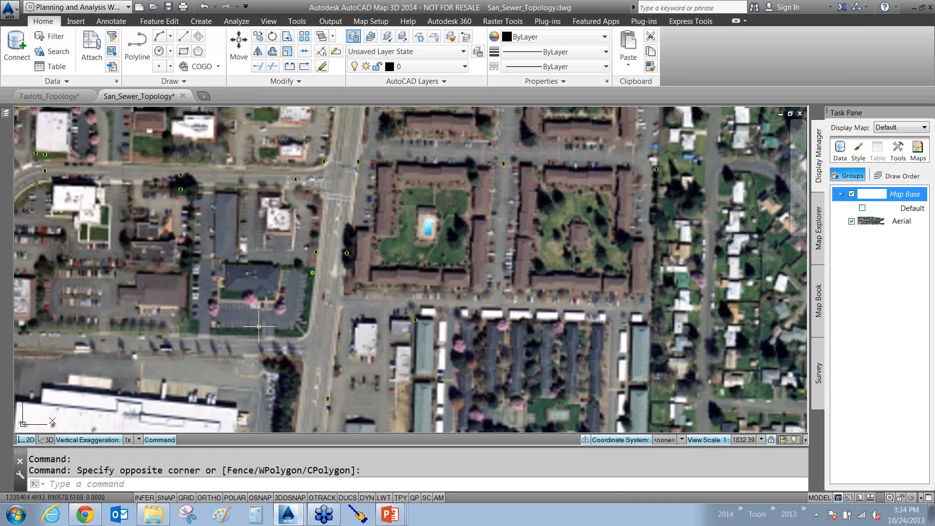
{"action": "scroll", "coordinate": [259, 324], "scroll_direction": "up", "scroll_amount": 2}
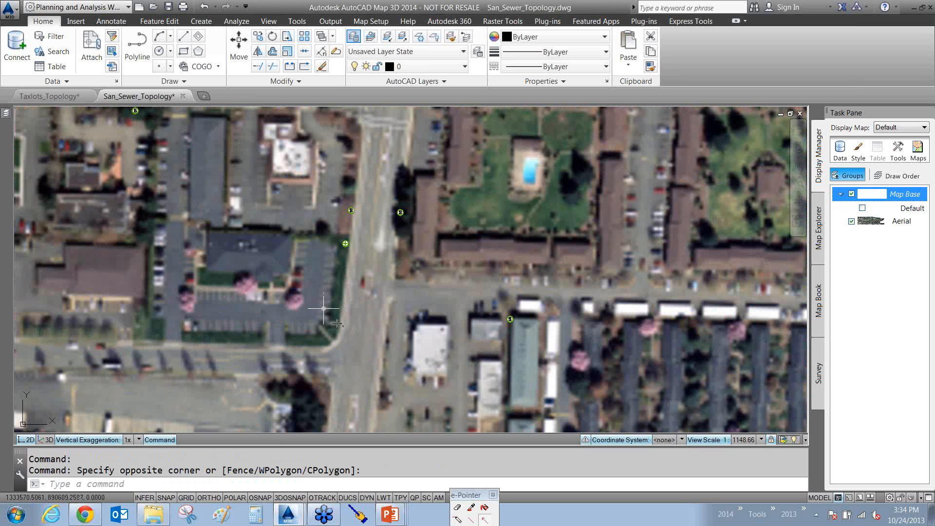
{"action": "left_click_drag", "start_coordinate": [337, 324], "coordinate": [282, 294]}
{"action": "left_click_drag", "start_coordinate": [365, 379], "coordinate": [237, 420]}
{"action": "key", "text": "Escape"}
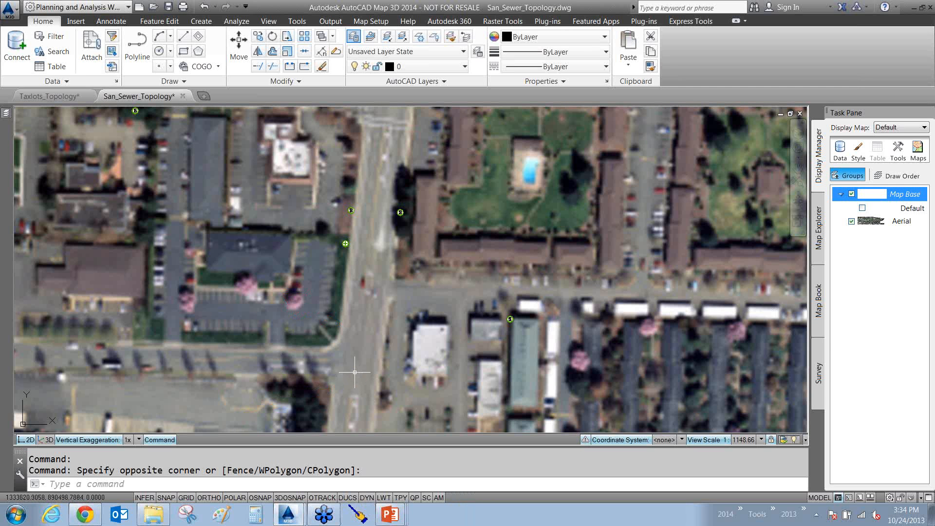
{"action": "scroll", "coordinate": [385, 330], "scroll_direction": "down", "scroll_amount": 2}
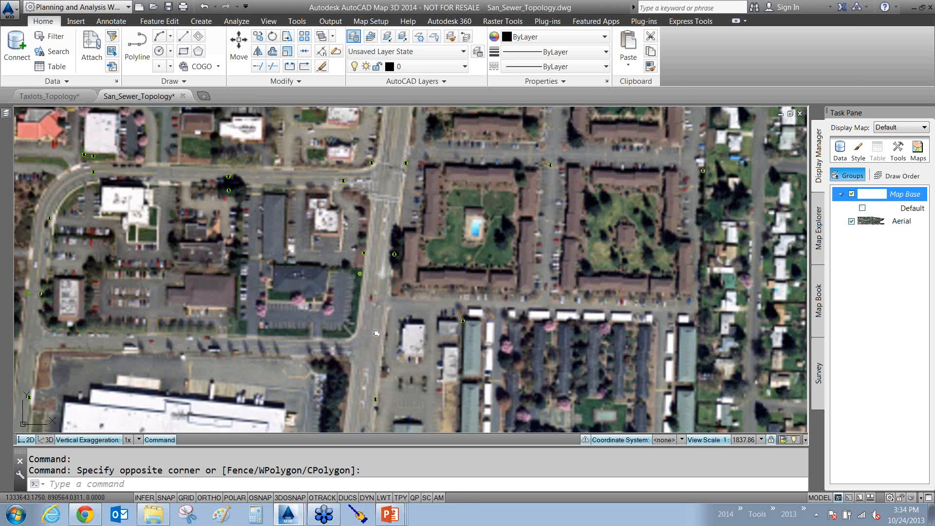
{"action": "middle_click_drag", "start_coordinate": [385, 326], "coordinate": [491, 218]}
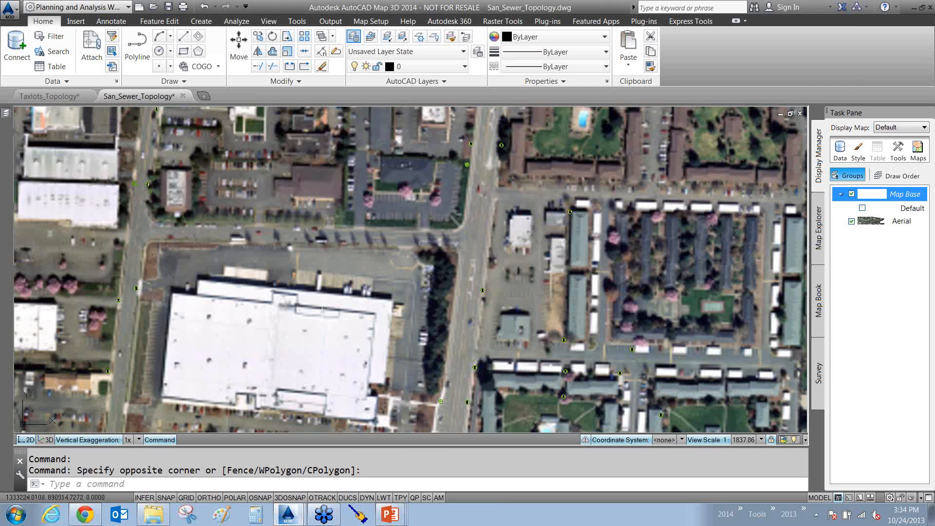
{"action": "left_click_drag", "start_coordinate": [359, 254], "coordinate": [317, 316]}
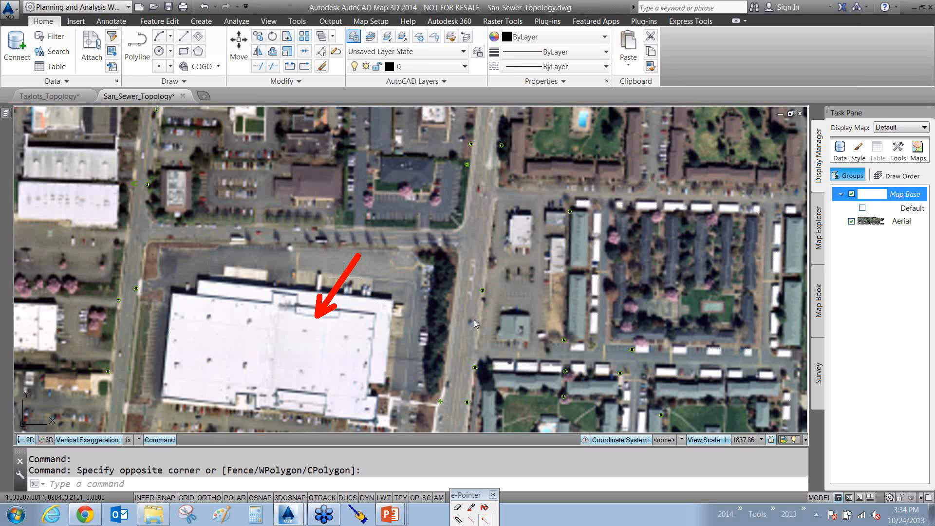
{"action": "key", "text": "Escape"}
- Turn off the display of the Aerial image layer
{"action": "scroll", "coordinate": [430, 282], "scroll_direction": "down", "scroll_amount": 2}
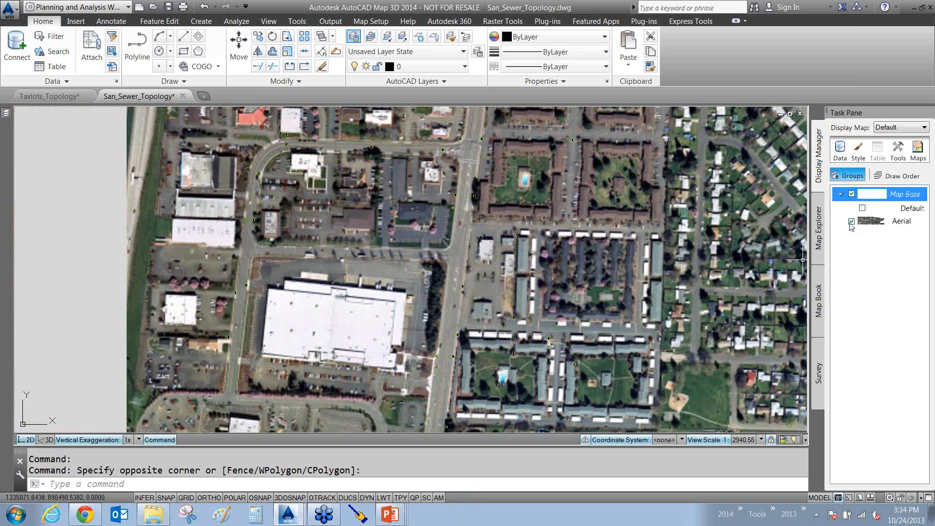
{"action": "left_click", "coordinate": [851, 221]}
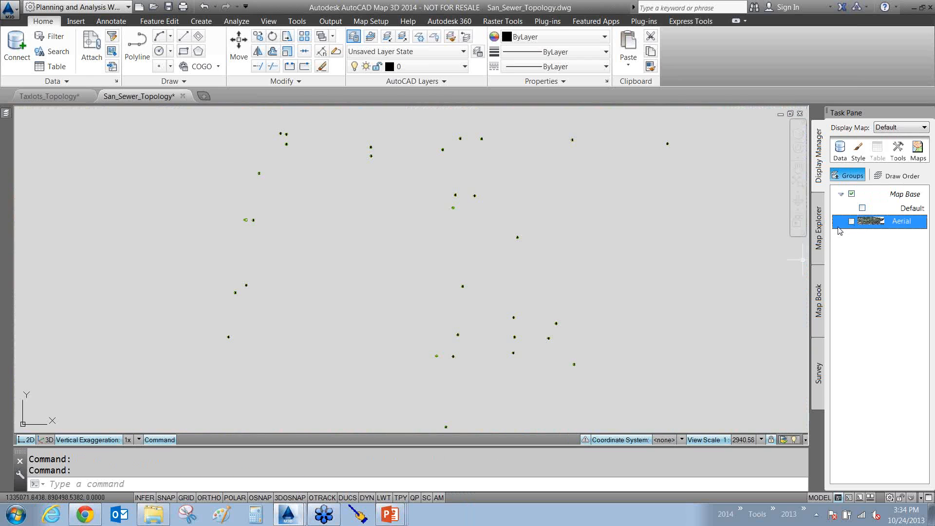
- Start a new topology of type Node named Hydrants and proceed to its node selection
{"action": "left_click", "coordinate": [819, 228]}
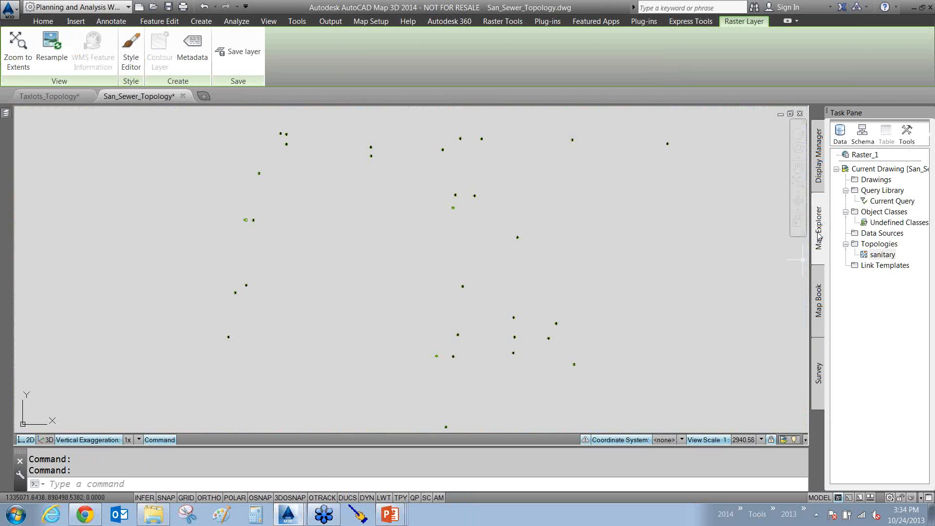
{"action": "right_click", "coordinate": [872, 245]}
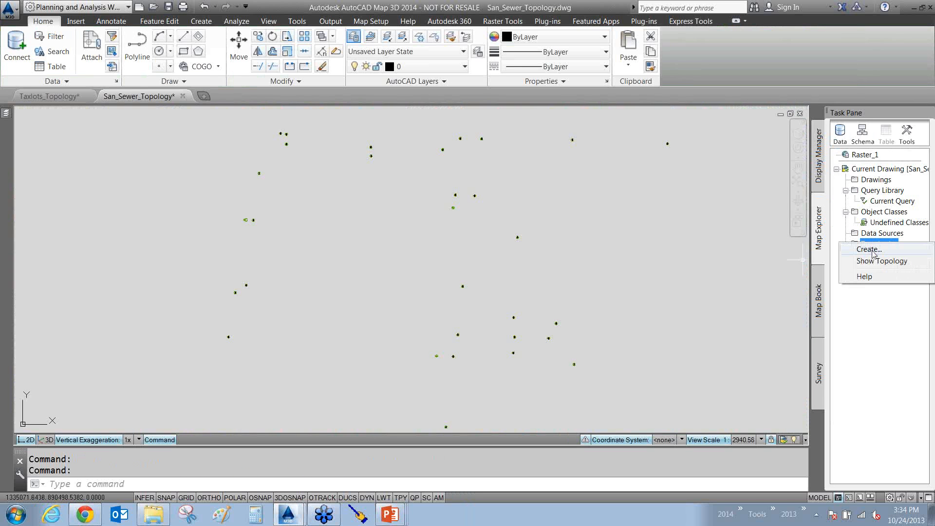
{"action": "left_click", "coordinate": [870, 250]}
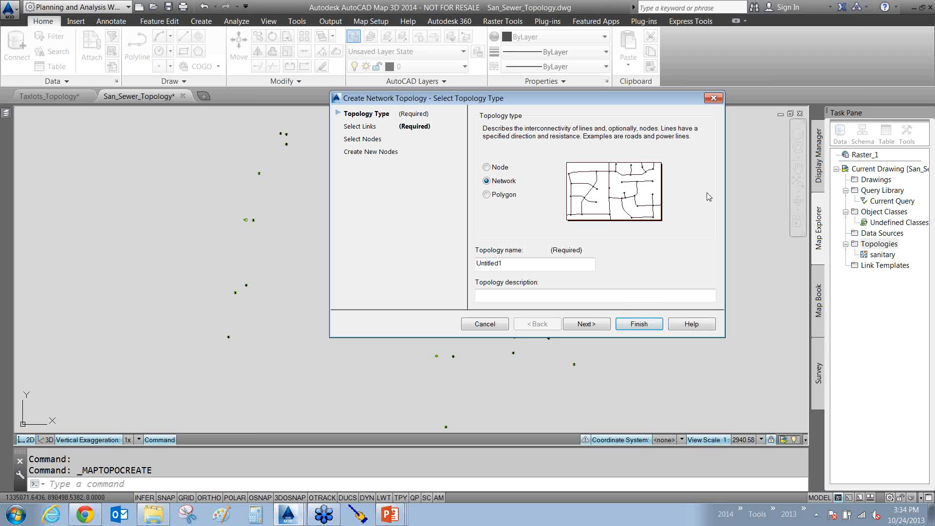
{"action": "left_click", "coordinate": [487, 168]}
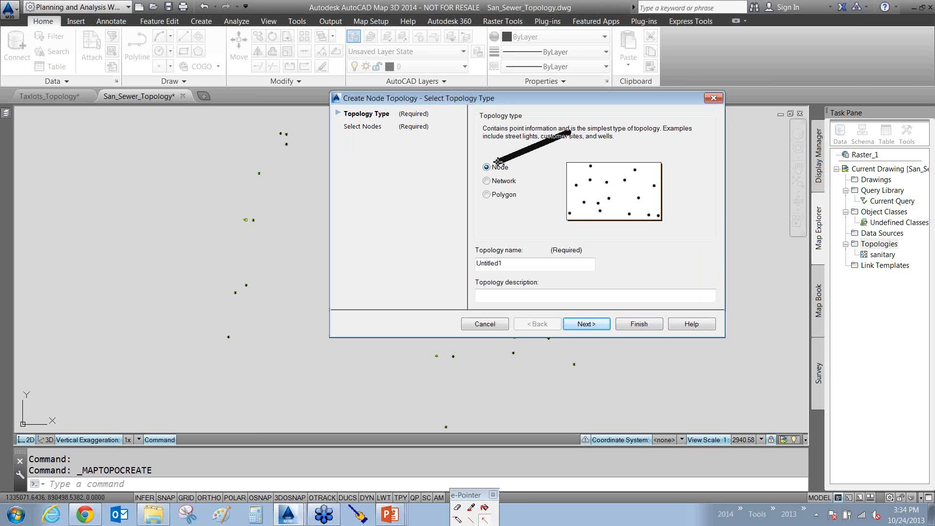
{"action": "left_click_drag", "start_coordinate": [570, 131], "coordinate": [497, 164]}
{"action": "left_click_drag", "start_coordinate": [550, 189], "coordinate": [586, 202]}
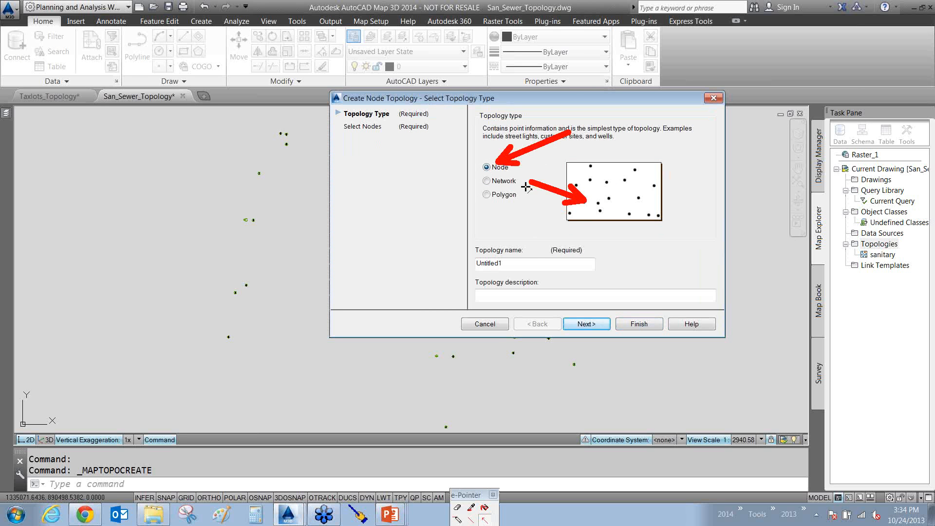
{"action": "key", "text": "Escape"}
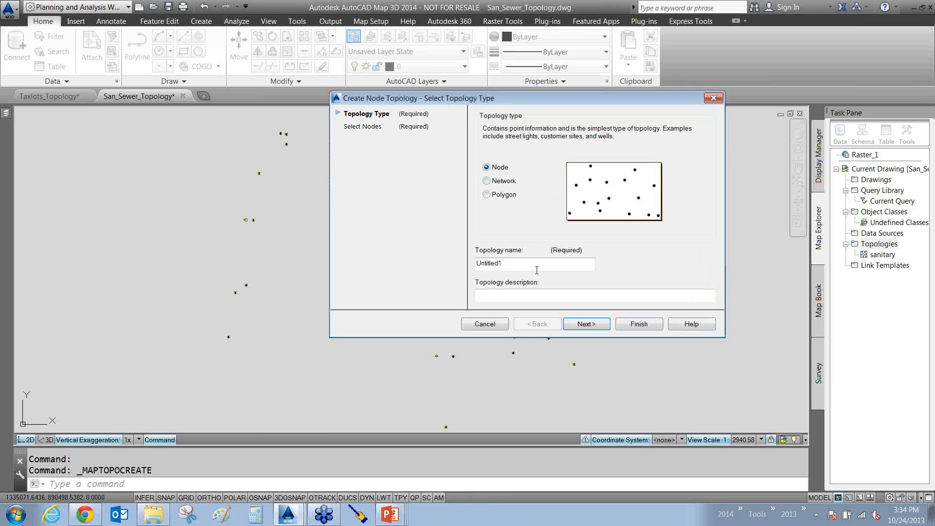
{"action": "left_click_drag", "start_coordinate": [536, 266], "coordinate": [455, 263]}
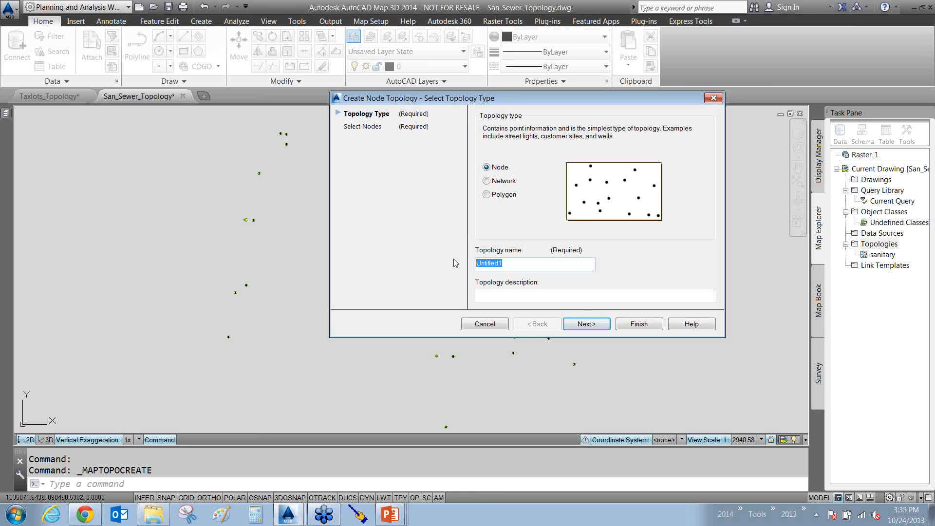
{"action": "type", "text": "Hydrants"}
{"action": "left_click", "coordinate": [580, 325]}
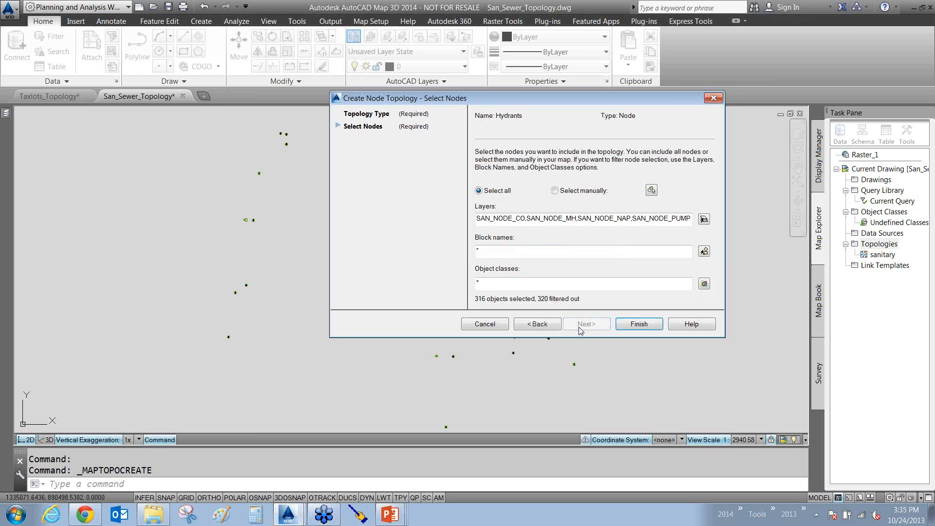
- Include all nodes on layers SAN_NODE_CO, SAN_NODE_MH, SAN_NODE_NAP and SAN_NODE_PUMP and create the Hydrants topology
{"action": "left_click", "coordinate": [556, 191]}
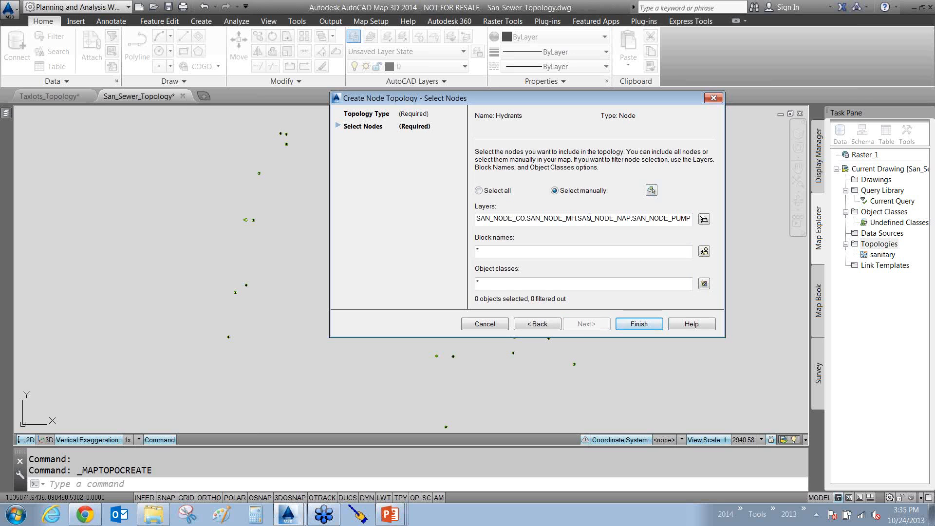
{"action": "left_click", "coordinate": [487, 190]}
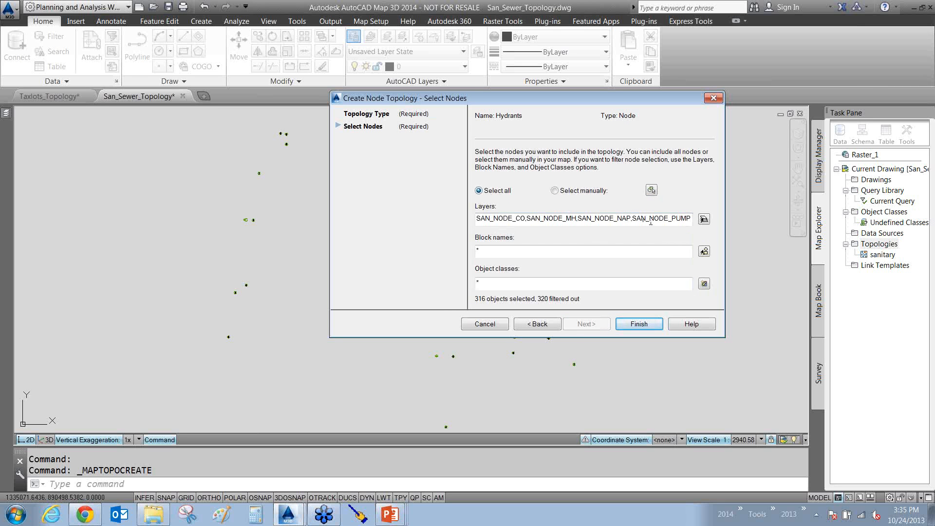
{"action": "left_click", "coordinate": [704, 219]}
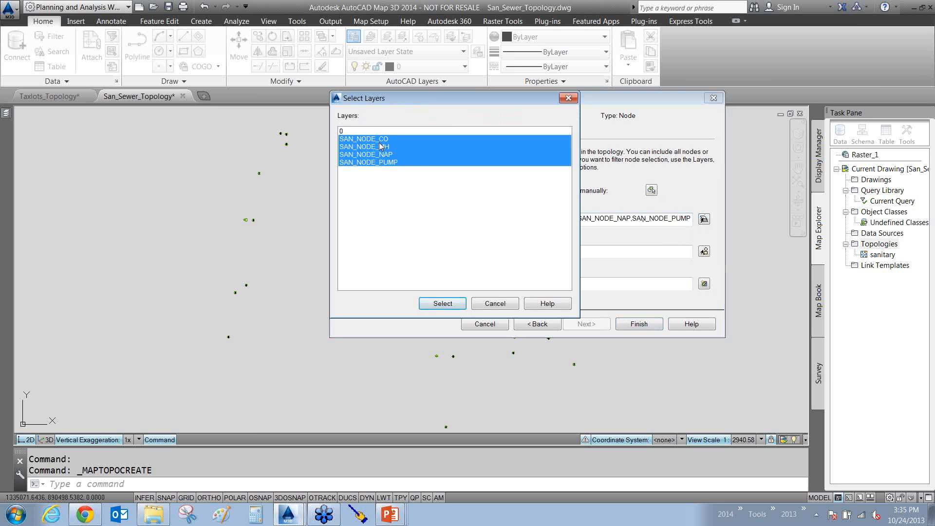
{"action": "left_click", "coordinate": [441, 304]}
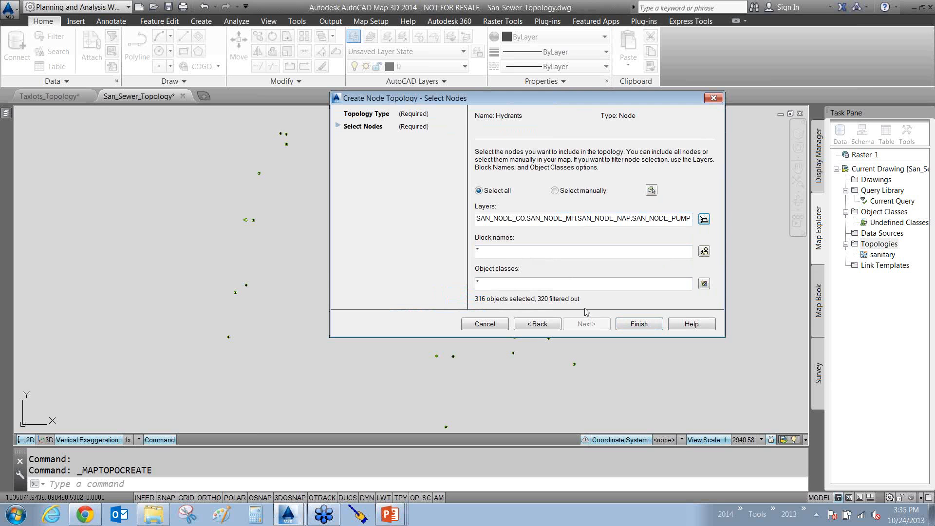
{"action": "left_click", "coordinate": [638, 325]}
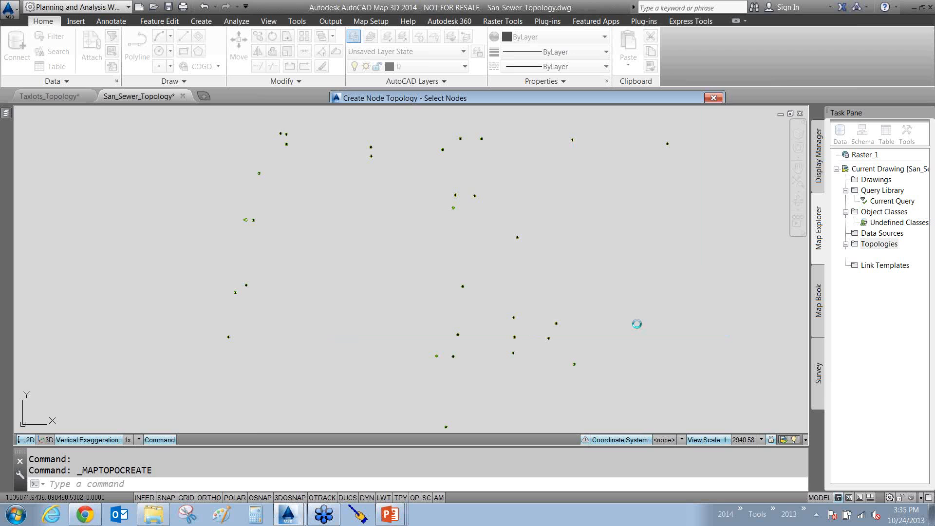
- Show the geometry of the Hydrants topology in the map, and regenerate the display to clear the highlighting
{"action": "left_click", "coordinate": [882, 266]}
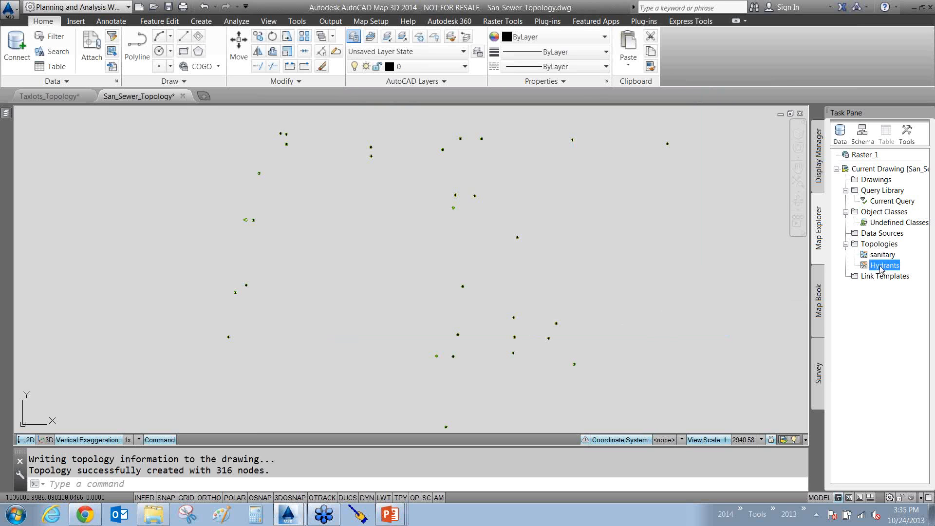
{"action": "right_click", "coordinate": [882, 267]}
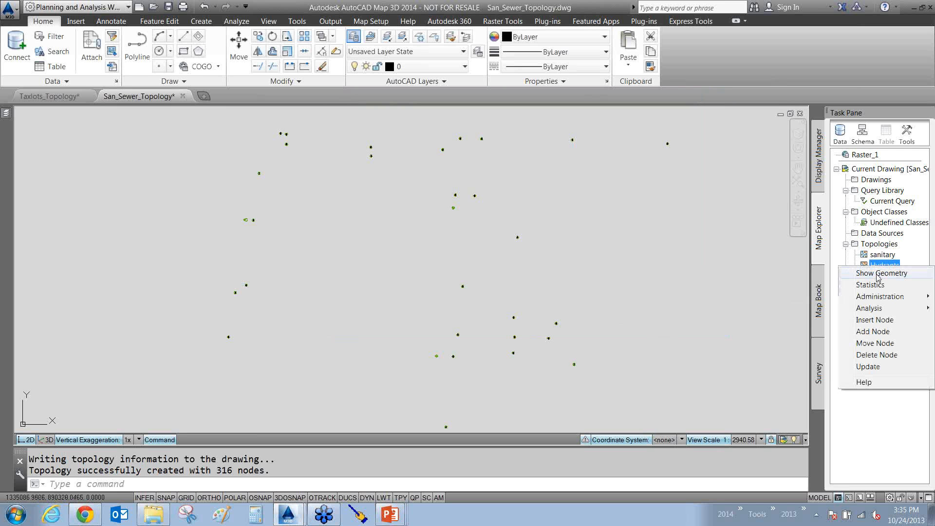
{"action": "left_click", "coordinate": [877, 273]}
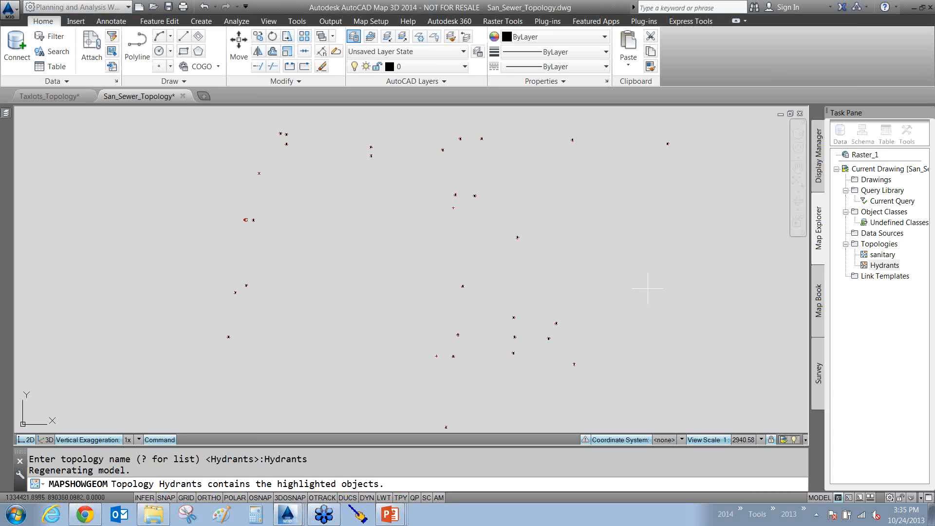
{"action": "type", "text": "r"}
{"action": "key", "text": "Return"}
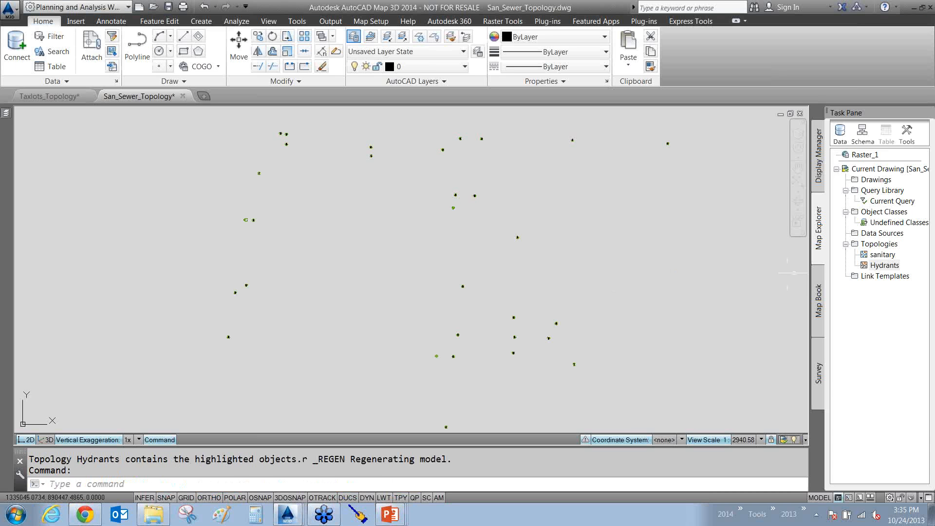
- Start a buffer analysis on the Hydrants topology with a buffer distance of 200
{"action": "right_click", "coordinate": [884, 264]}
{"action": "mouse_move", "coordinate": [866, 312]}
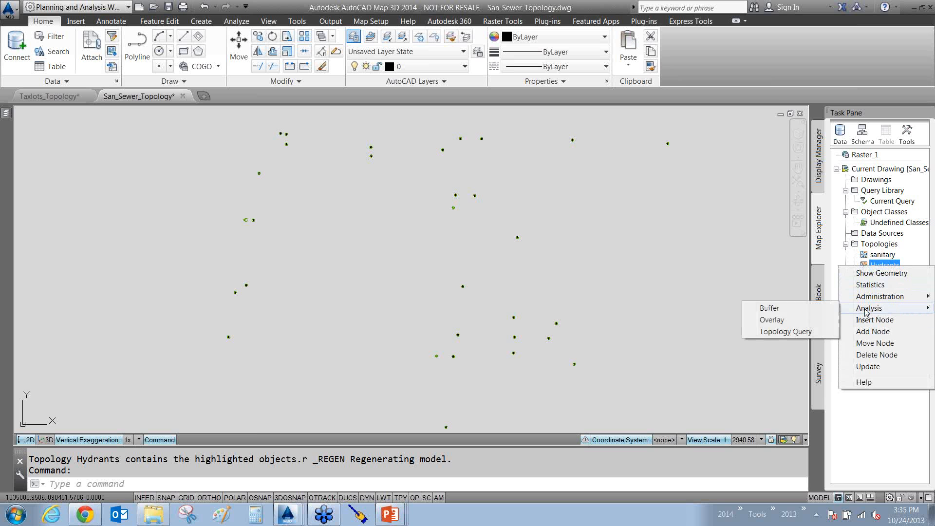
{"action": "left_click", "coordinate": [773, 308]}
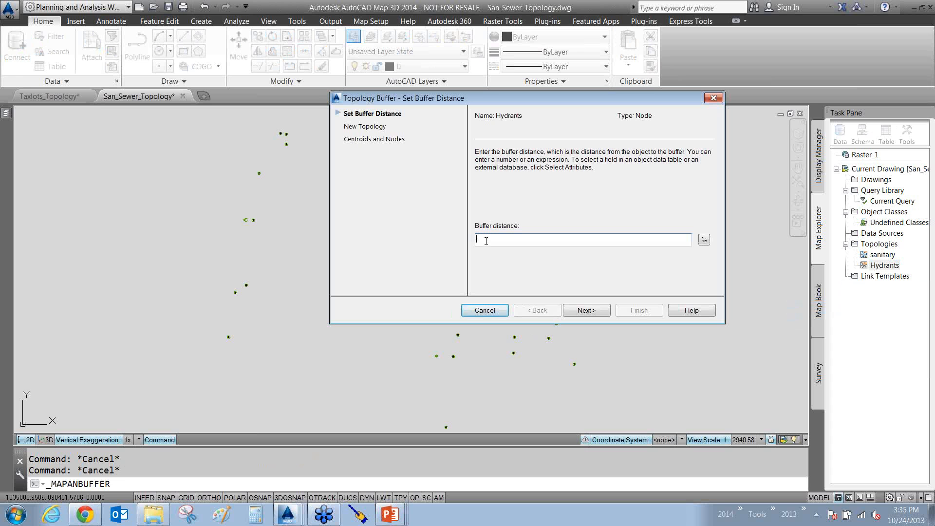
{"action": "type", "text": "200"}
{"action": "left_click", "coordinate": [585, 312]}
- Highlight the buffer result in red, name the new topology coverage on layer 0, and create it with ACAD_POINT centroids
{"action": "left_click", "coordinate": [479, 194]}
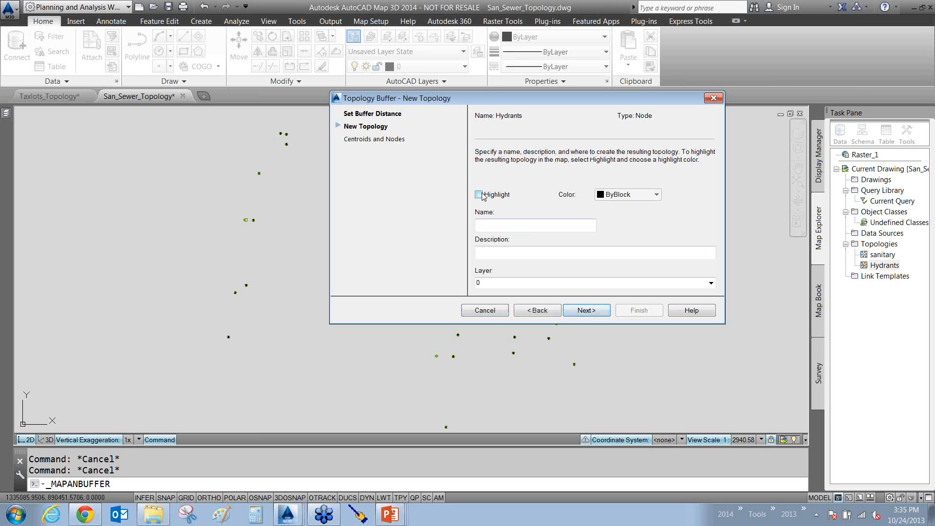
{"action": "left_click", "coordinate": [631, 195]}
{"action": "left_click", "coordinate": [612, 224]}
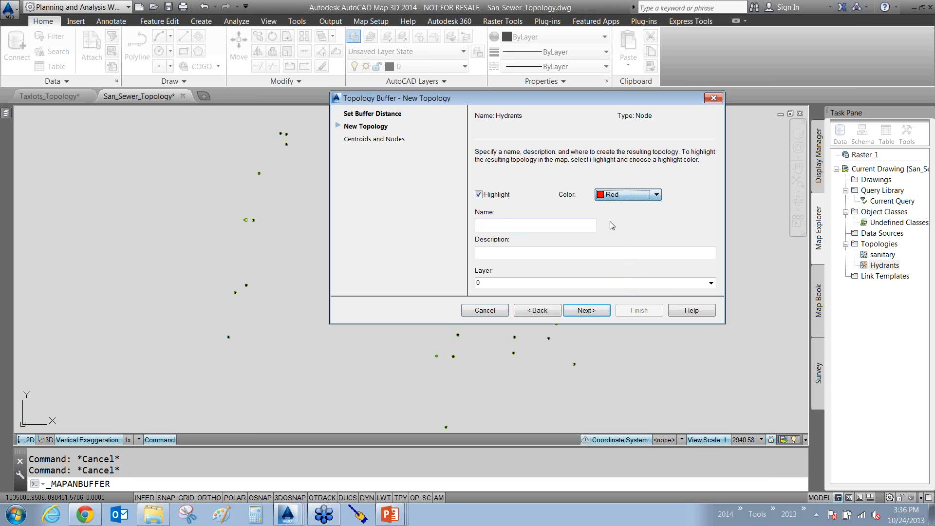
{"action": "left_click", "coordinate": [500, 228]}
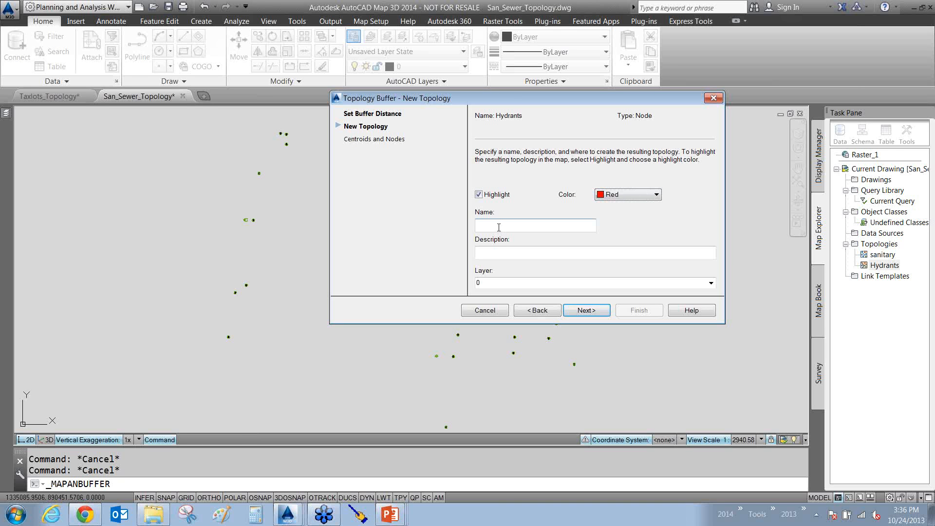
{"action": "type", "text": "coverage"}
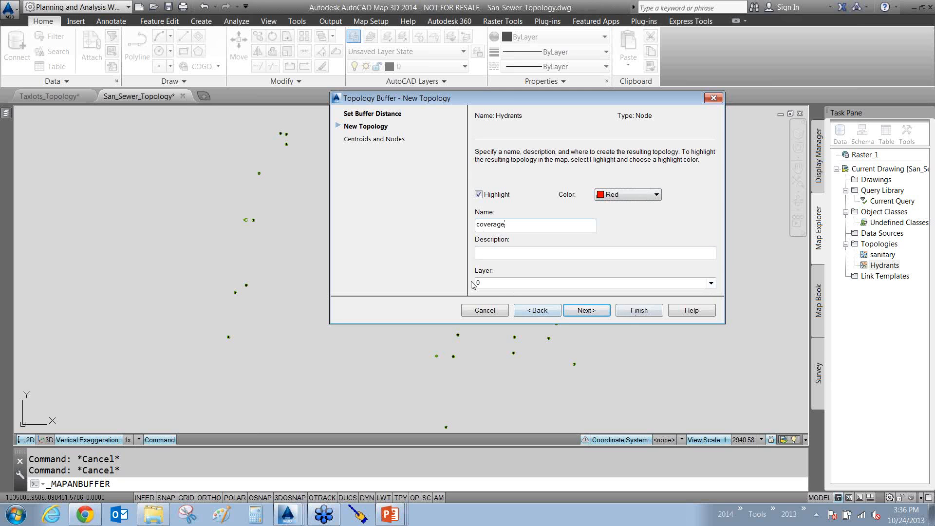
{"action": "left_click", "coordinate": [587, 311]}
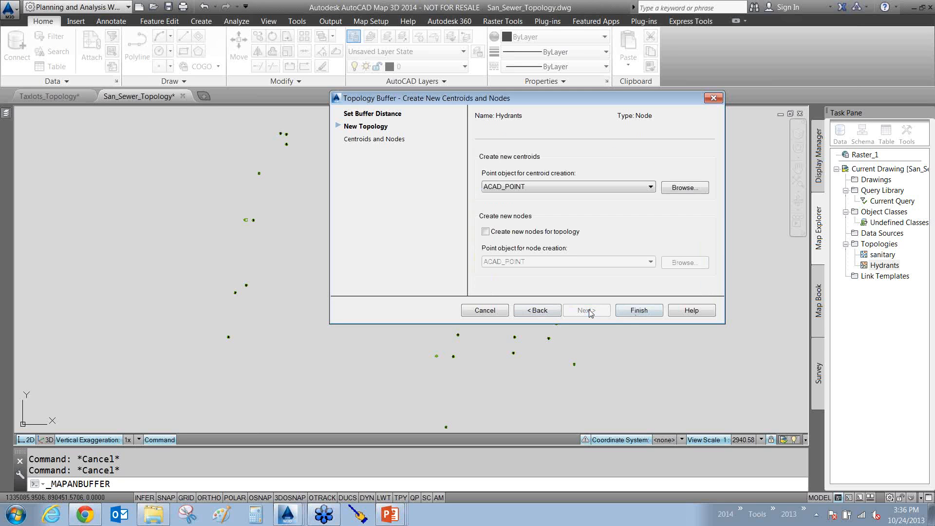
{"action": "left_click", "coordinate": [632, 309]}
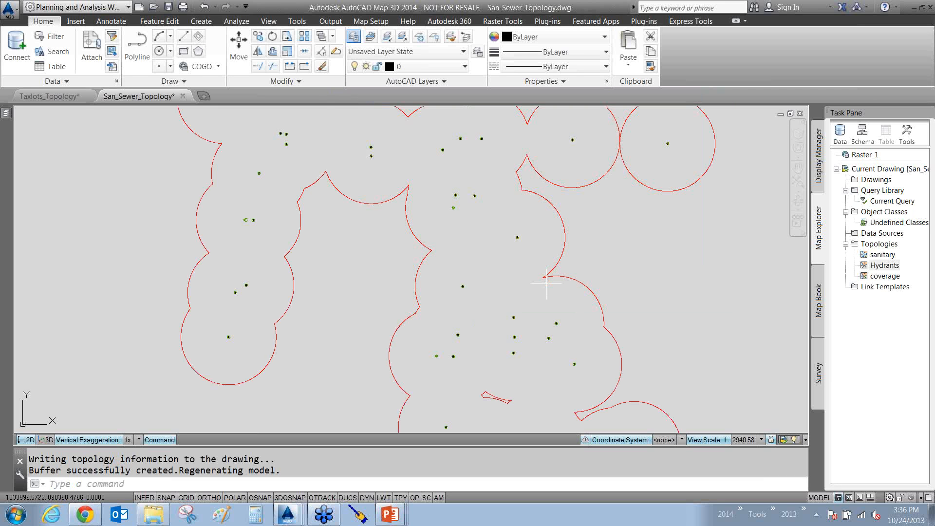
- Turn on the display of the Aerial image layer with the extent of the coverage buffer in view
{"action": "scroll", "coordinate": [647, 239], "scroll_direction": "down", "scroll_amount": 2}
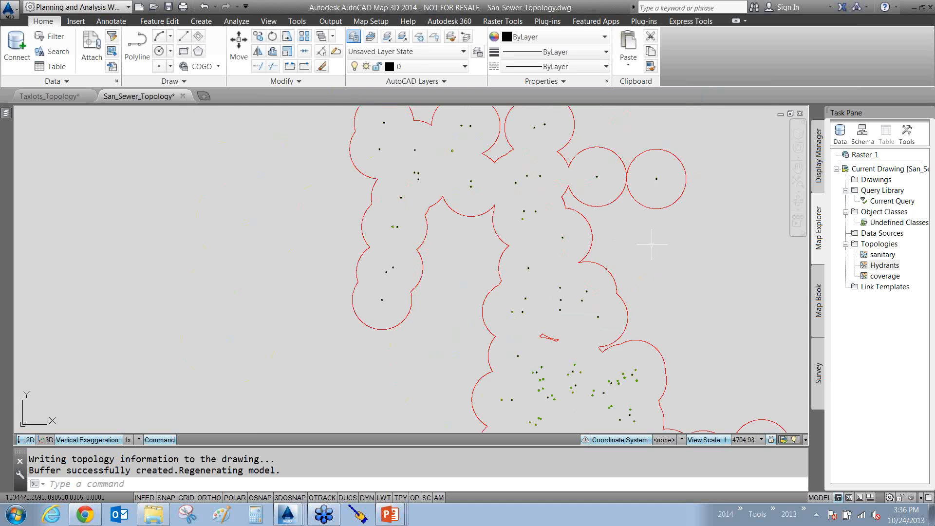
{"action": "scroll", "coordinate": [658, 243], "scroll_direction": "down", "scroll_amount": 2}
{"action": "mouse_move", "coordinate": [672, 240]}
{"action": "middle_mouse_down"}
{"action": "mouse_move", "coordinate": [595, 288]}
{"action": "mouse_move", "coordinate": [554, 331]}
{"action": "middle_mouse_up"}
{"action": "scroll", "coordinate": [560, 336], "scroll_direction": "down", "scroll_amount": 2}
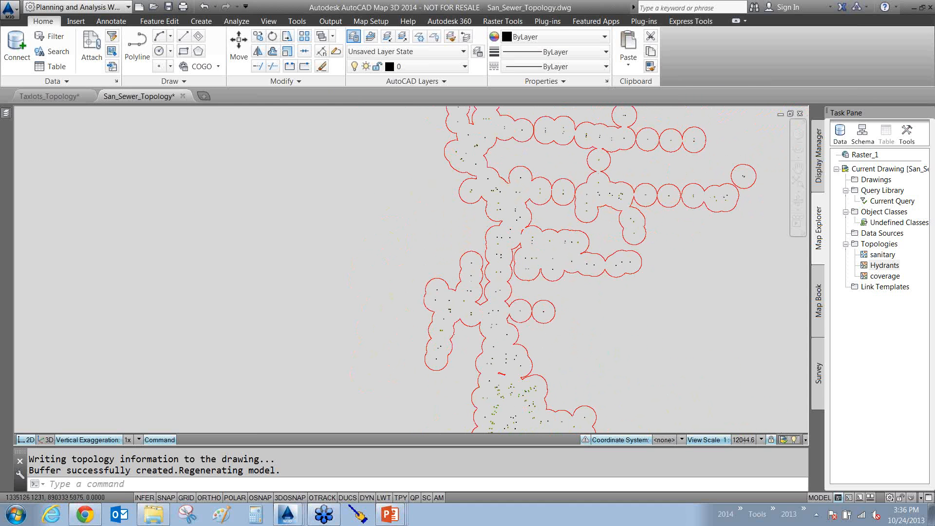
{"action": "scroll", "coordinate": [585, 346], "scroll_direction": "down", "scroll_amount": 2}
{"action": "middle_click_drag", "start_coordinate": [587, 322], "coordinate": [580, 215]}
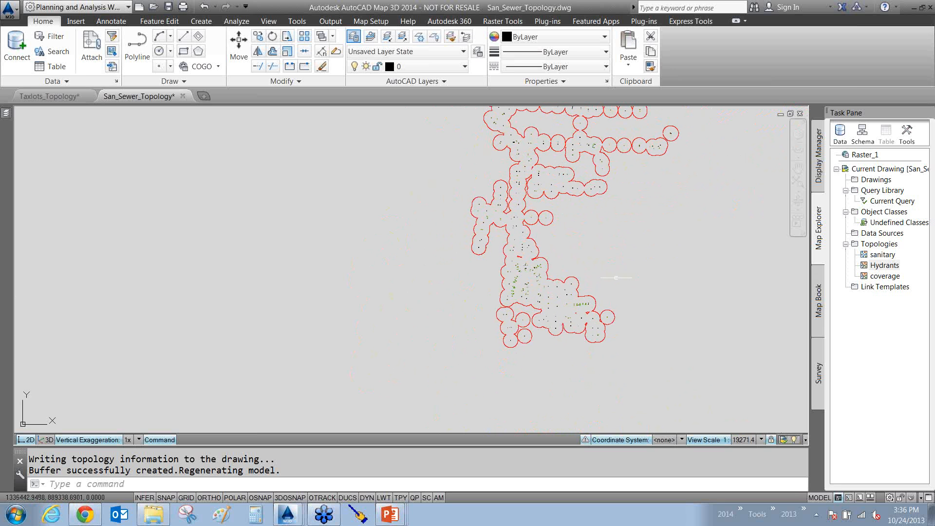
{"action": "left_click", "coordinate": [820, 178]}
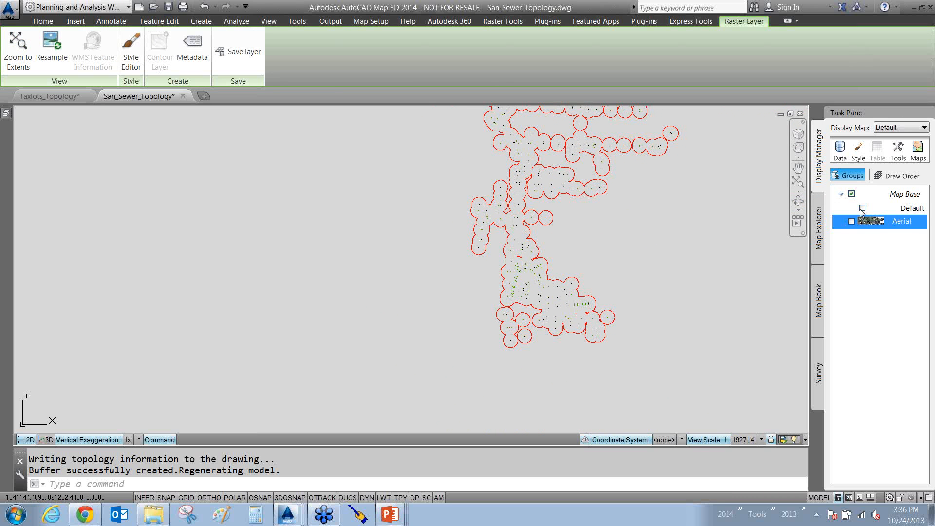
{"action": "left_click", "coordinate": [852, 221]}
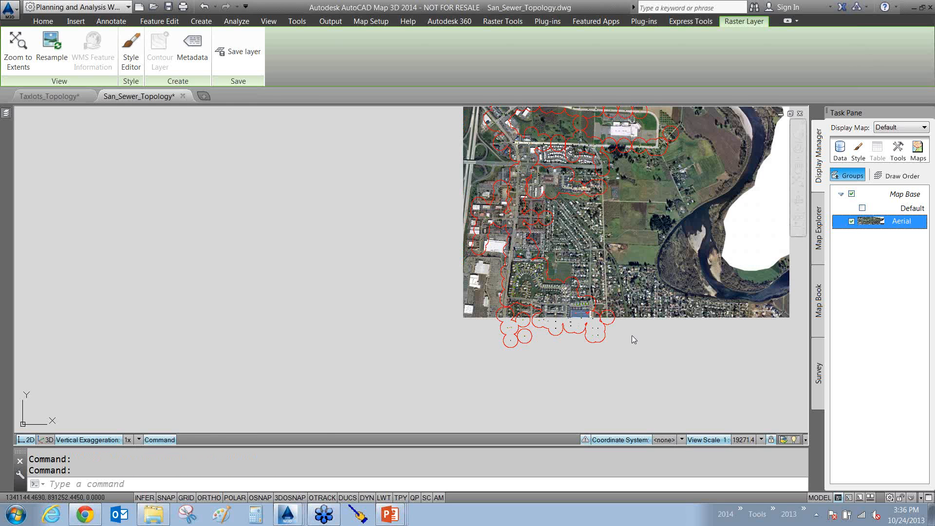
- Examine the coverage buffer outline against the aerial image around the large parking lot and the neighbouring residential area
{"action": "left_click", "coordinate": [627, 357]}
{"action": "left_click", "coordinate": [608, 376]}
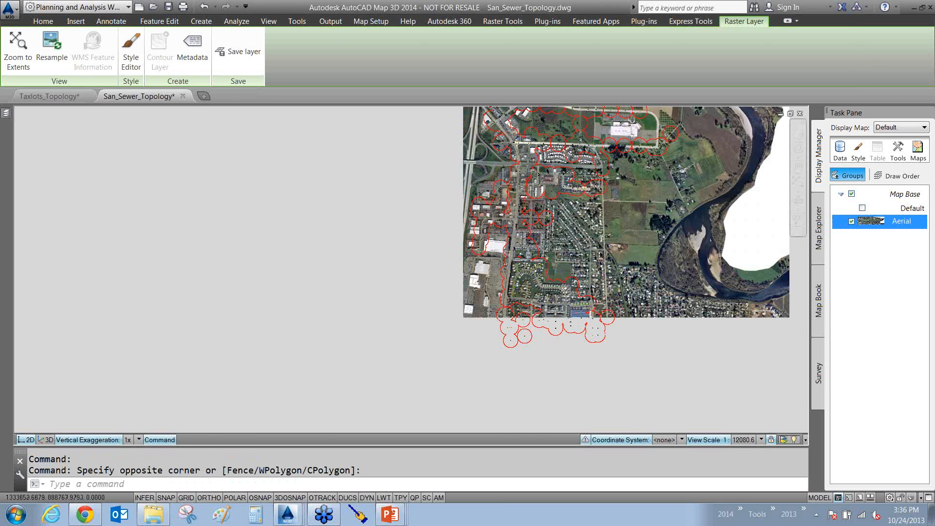
{"action": "scroll", "coordinate": [479, 281], "scroll_direction": "up", "scroll_amount": 5}
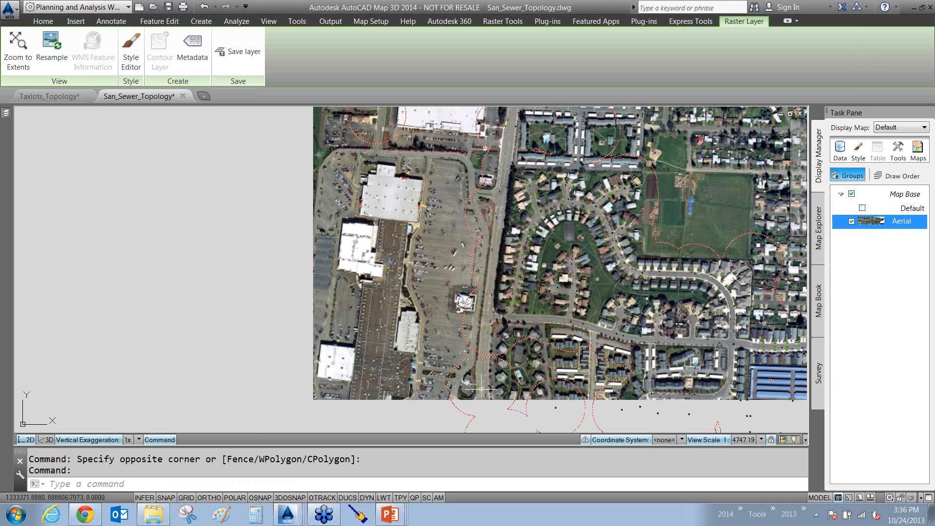
{"action": "key", "text": "Escape"}
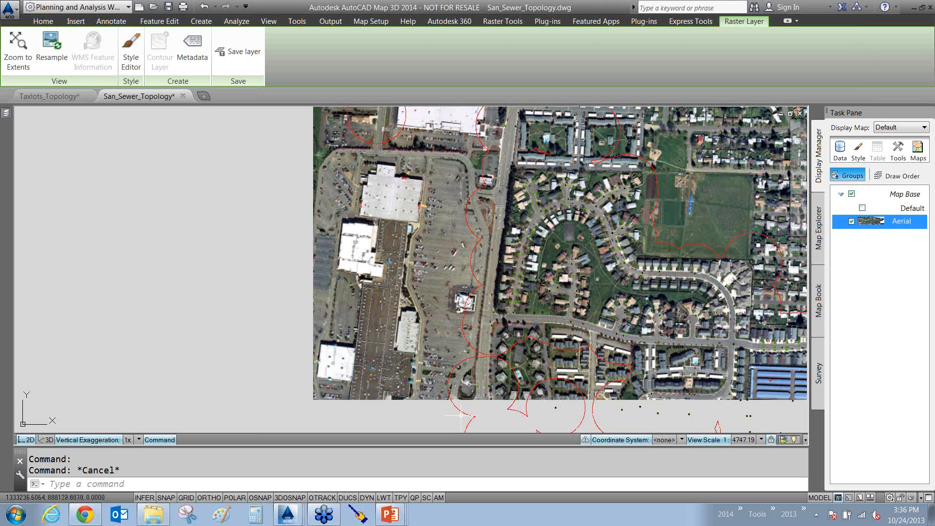
{"action": "key", "text": "F1"}
{"action": "left_click", "coordinate": [699, 118]}
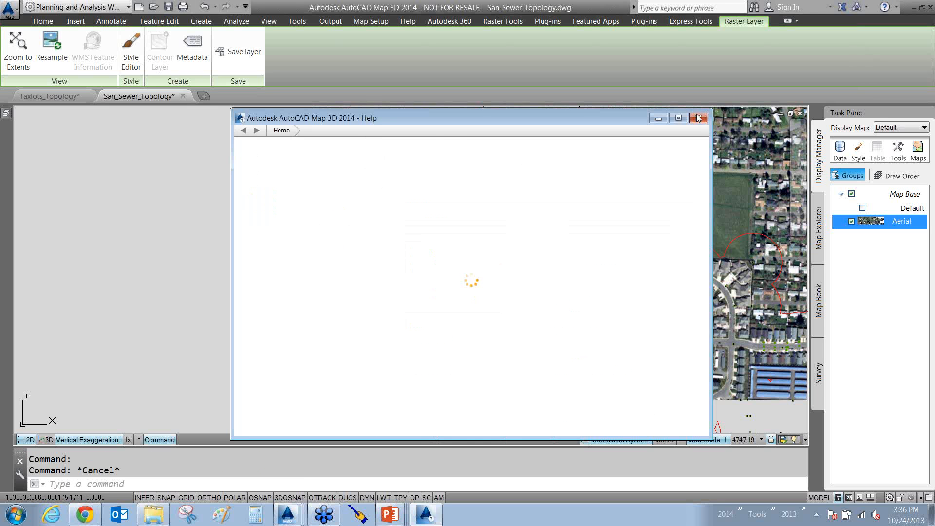
{"action": "left_click", "coordinate": [461, 413]}
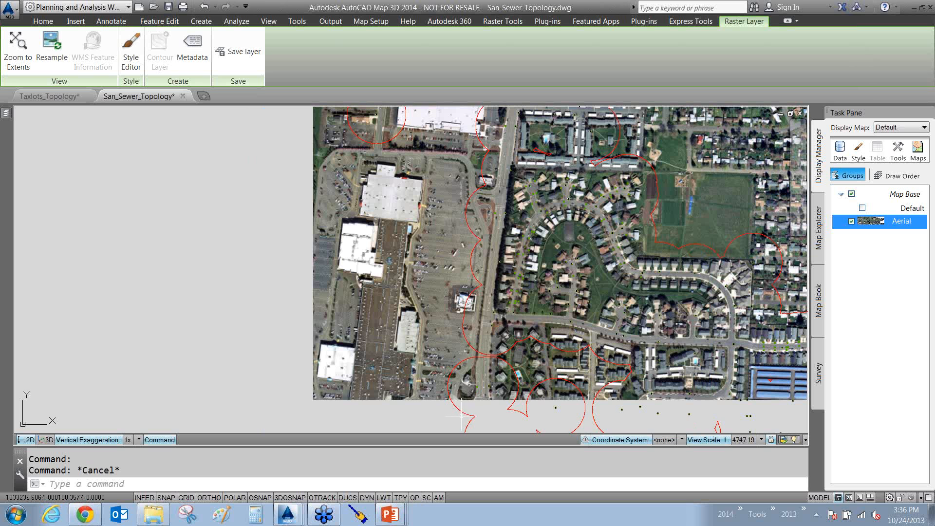
- Examine the gaps in the coverage buffer over the aerial image, around the apartment complex with the pool and the large commercial building
{"action": "middle_click_drag", "start_coordinate": [508, 269], "coordinate": [468, 335]}
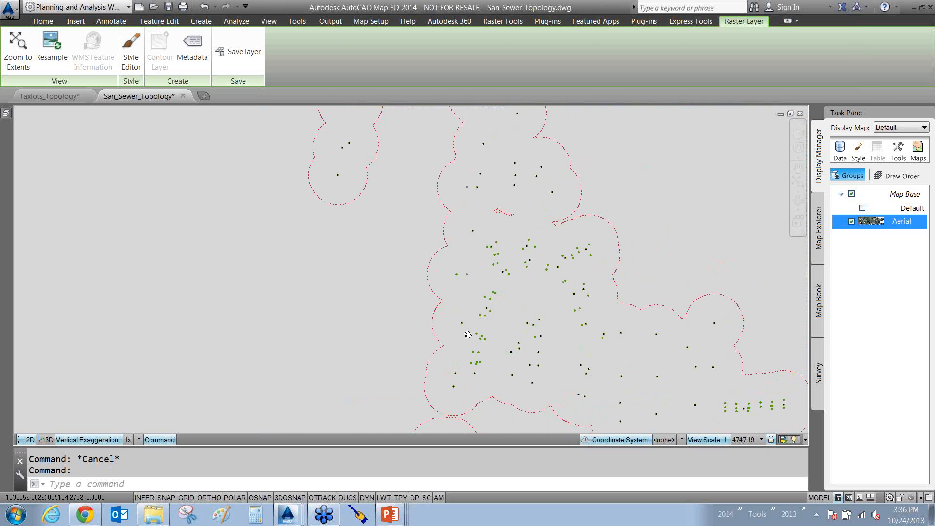
{"action": "key", "text": "Escape"}
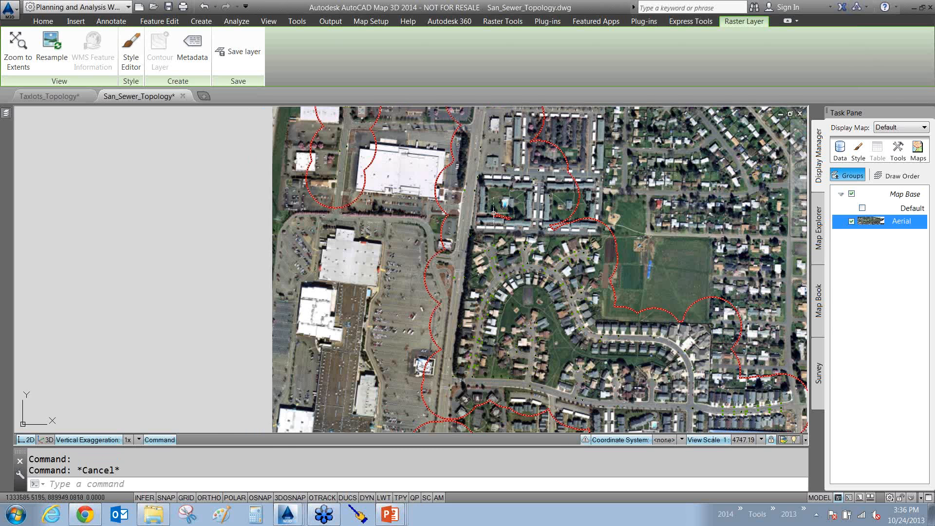
{"action": "scroll", "coordinate": [493, 213], "scroll_direction": "up", "scroll_amount": 5}
{"action": "left_click", "coordinate": [486, 230]}
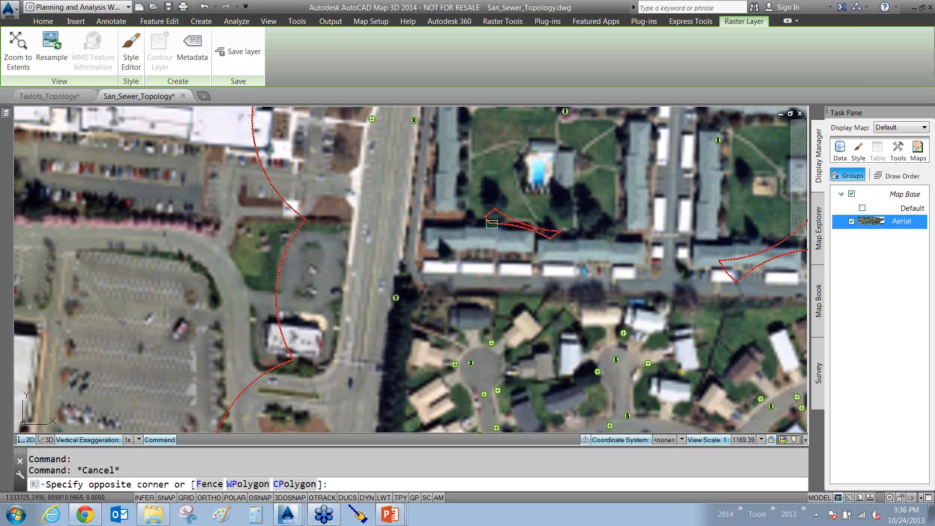
{"action": "key", "text": "Escape"}
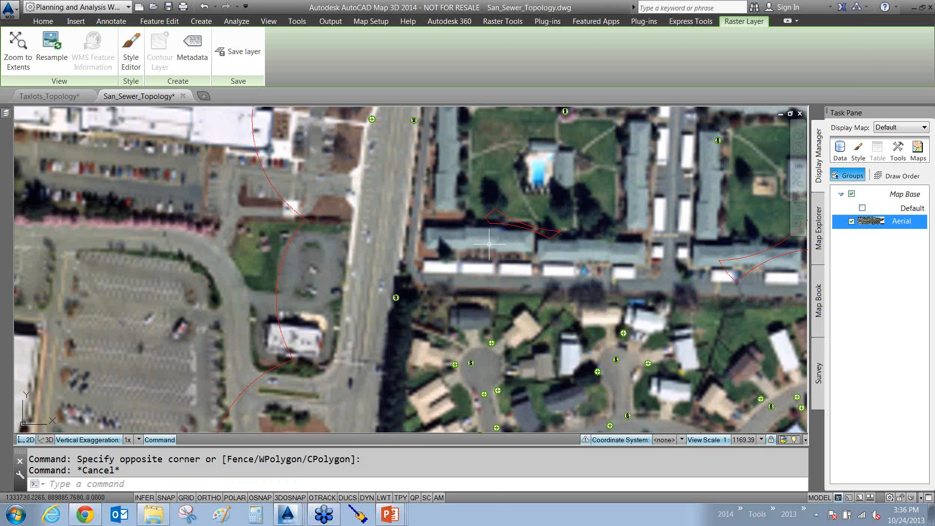
{"action": "left_click_drag", "start_coordinate": [472, 276], "coordinate": [512, 214]}
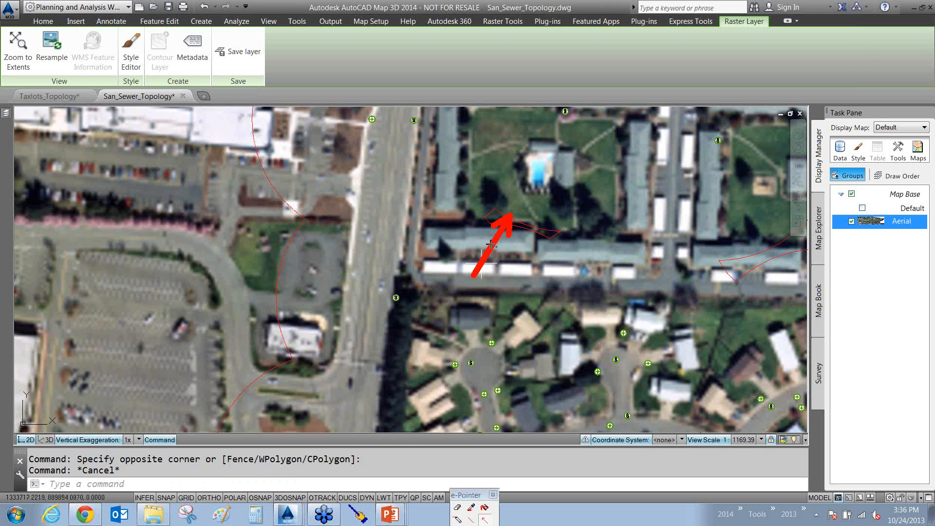
{"action": "key", "text": "Escape"}
{"action": "scroll", "coordinate": [408, 230], "scroll_direction": "down", "scroll_amount": 1}
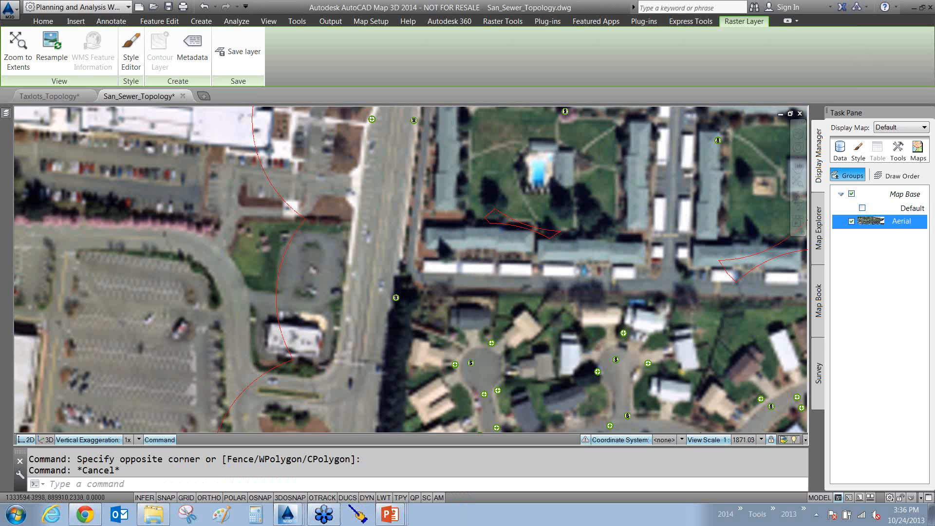
{"action": "scroll", "coordinate": [407, 230], "scroll_direction": "down", "scroll_amount": 1}
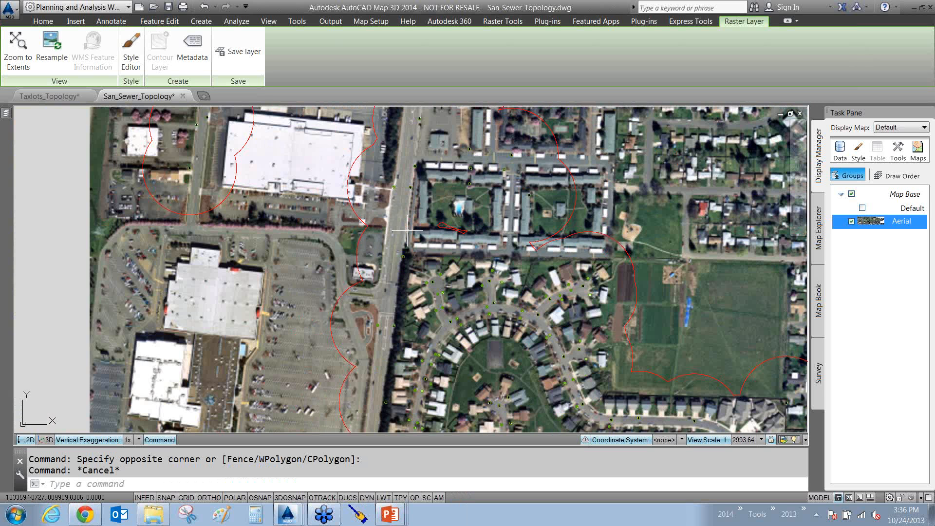
{"action": "scroll", "coordinate": [408, 231], "scroll_direction": "down", "scroll_amount": 1}
{"action": "middle_click_drag", "start_coordinate": [435, 290], "coordinate": [445, 311]}
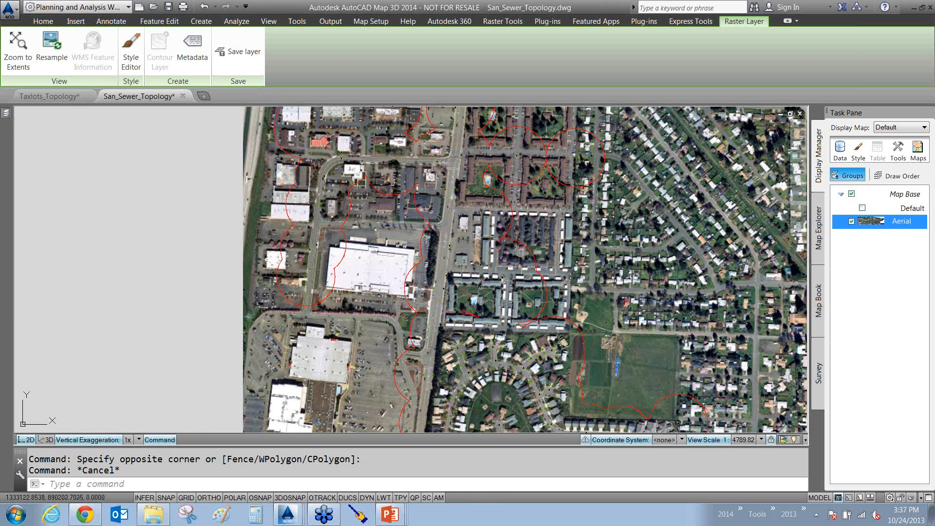
{"action": "left_click_drag", "start_coordinate": [401, 221], "coordinate": [383, 257]}
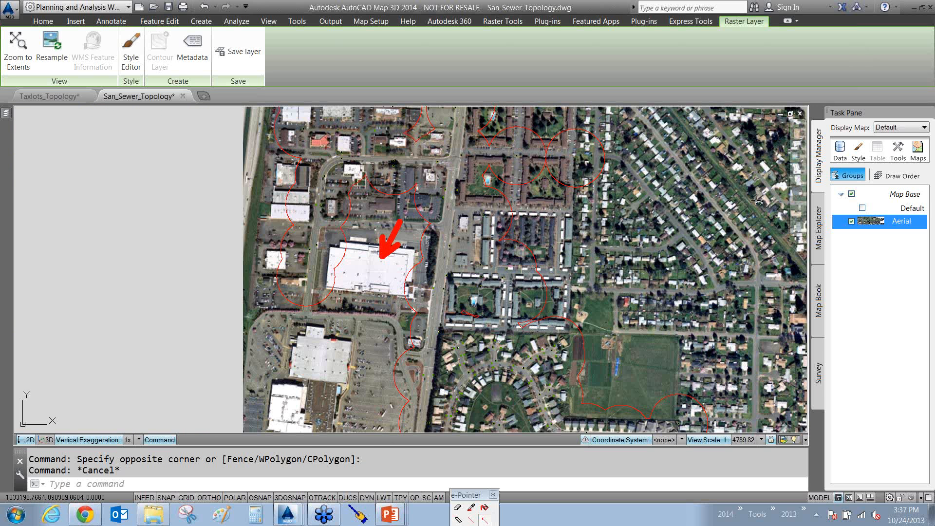
{"action": "key", "text": "Escape"}
- Turn off the display of the Aerial image layer
{"action": "left_click", "coordinate": [851, 222]}
{"action": "left_click", "coordinate": [852, 222]}
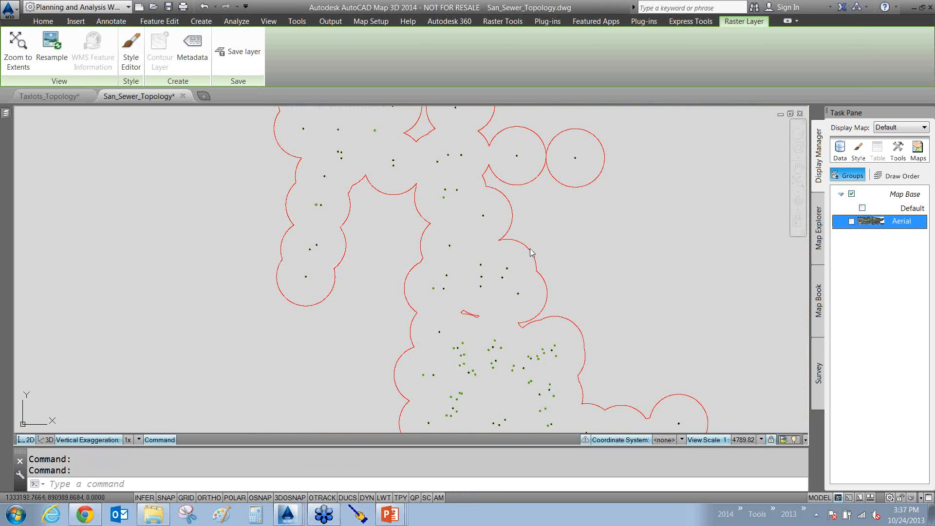
{"action": "left_click_drag", "start_coordinate": [524, 242], "coordinate": [380, 270]}
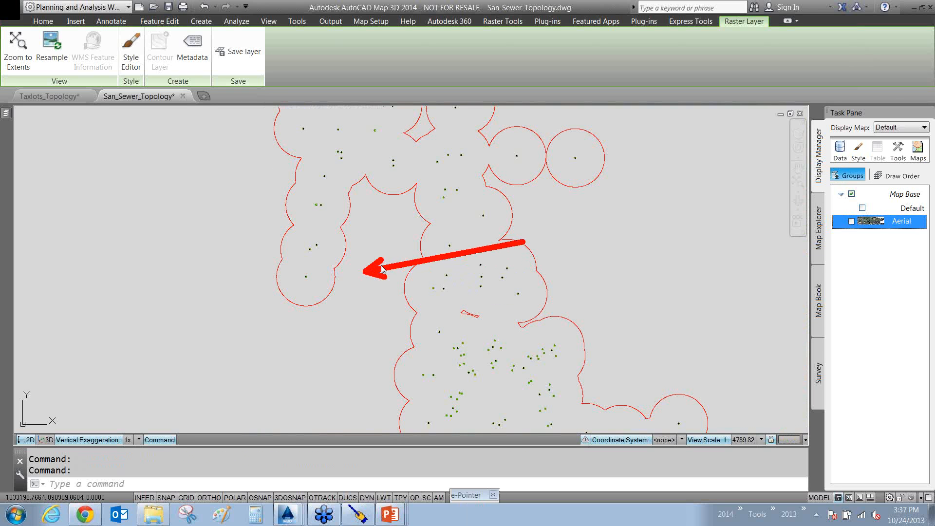
{"action": "key", "text": "Escape"}
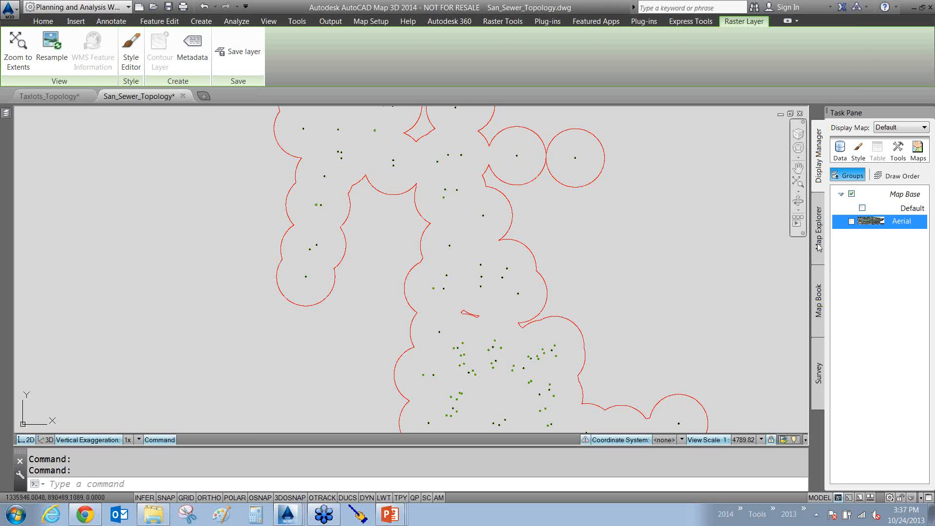
- Show the current drawing's map resources and select the Topologies group
{"action": "left_click", "coordinate": [819, 246]}
{"action": "left_click", "coordinate": [873, 247]}
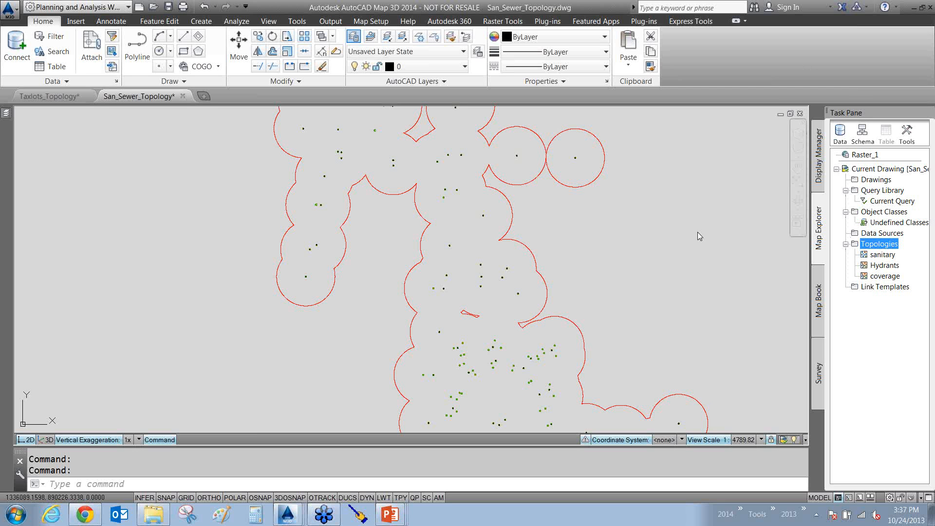
{"action": "left_click", "coordinate": [691, 256]}
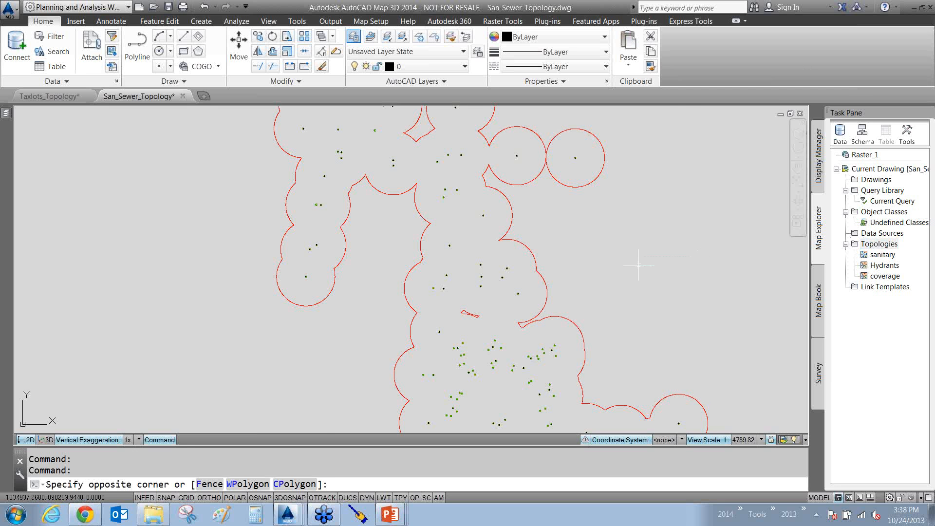
- Examine how the coverage buffer surrounds the sewer nodes along the northern branches, including the isolated circles and the merged outlines
{"action": "scroll", "coordinate": [599, 263], "scroll_direction": "down", "scroll_amount": 2}
{"action": "mouse_move", "coordinate": [642, 180]}
{"action": "middle_mouse_down"}
{"action": "mouse_move", "coordinate": [604, 328]}
{"action": "mouse_move", "coordinate": [608, 364]}
{"action": "middle_mouse_up"}
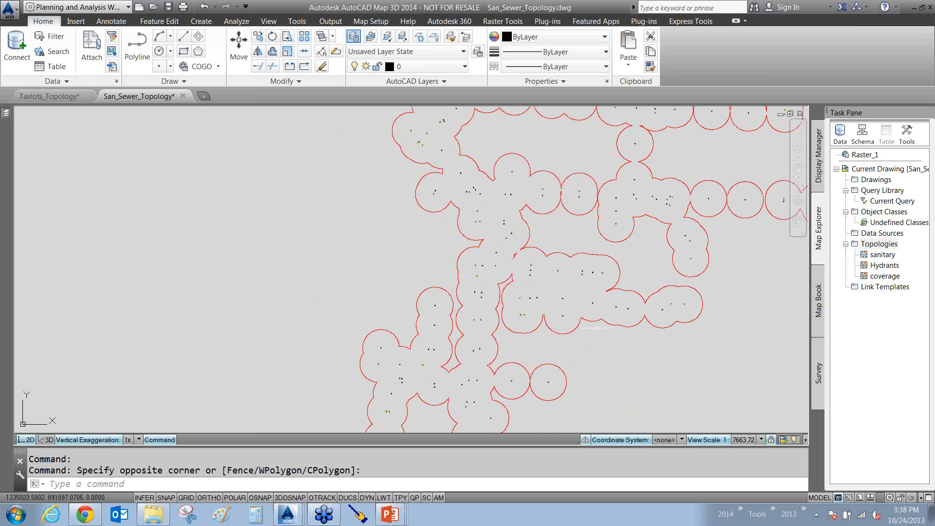
{"action": "middle_click_drag", "start_coordinate": [556, 159], "coordinate": [552, 211]}
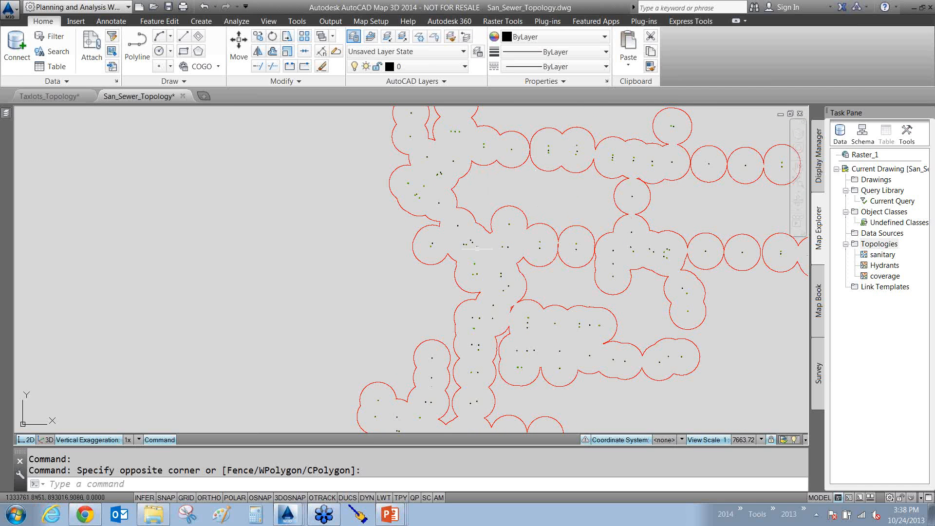
{"action": "scroll", "coordinate": [478, 248], "scroll_direction": "up", "scroll_amount": 2}
{"action": "scroll", "coordinate": [472, 236], "scroll_direction": "up", "scroll_amount": 2}
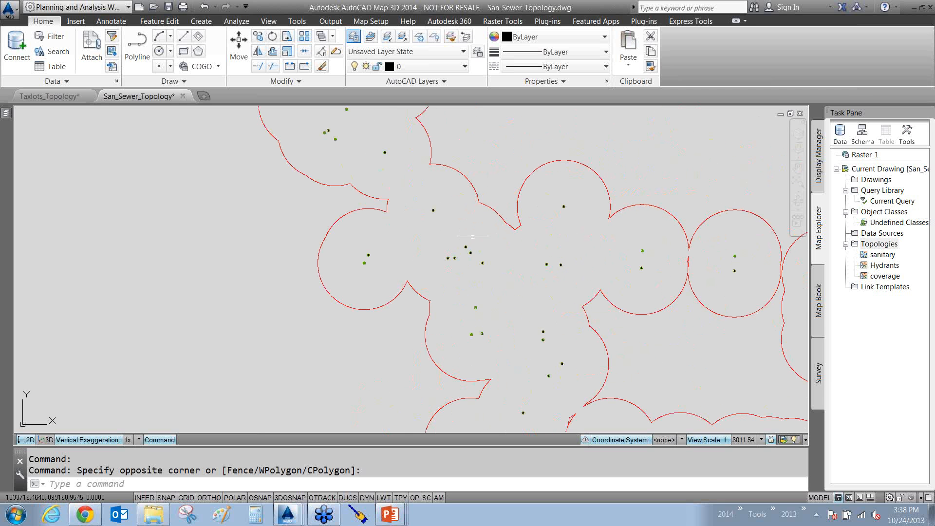
{"action": "scroll", "coordinate": [472, 237], "scroll_direction": "up", "scroll_amount": 2}
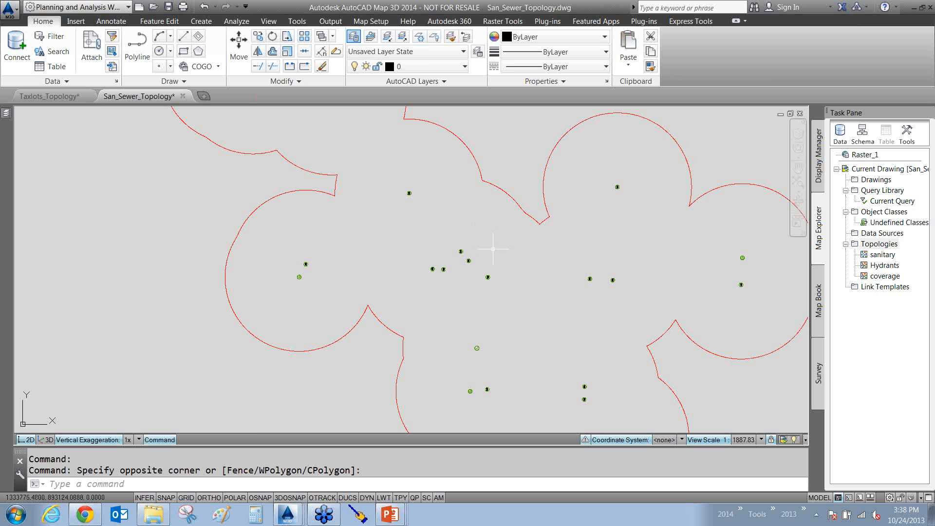
{"action": "scroll", "coordinate": [491, 248], "scroll_direction": "down", "scroll_amount": 2}
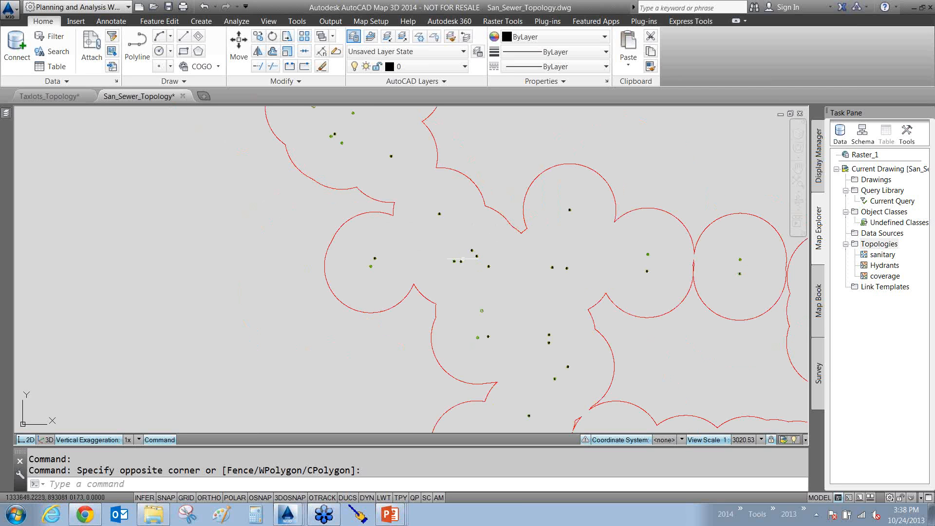
{"action": "scroll", "coordinate": [462, 259], "scroll_direction": "up", "scroll_amount": 2}
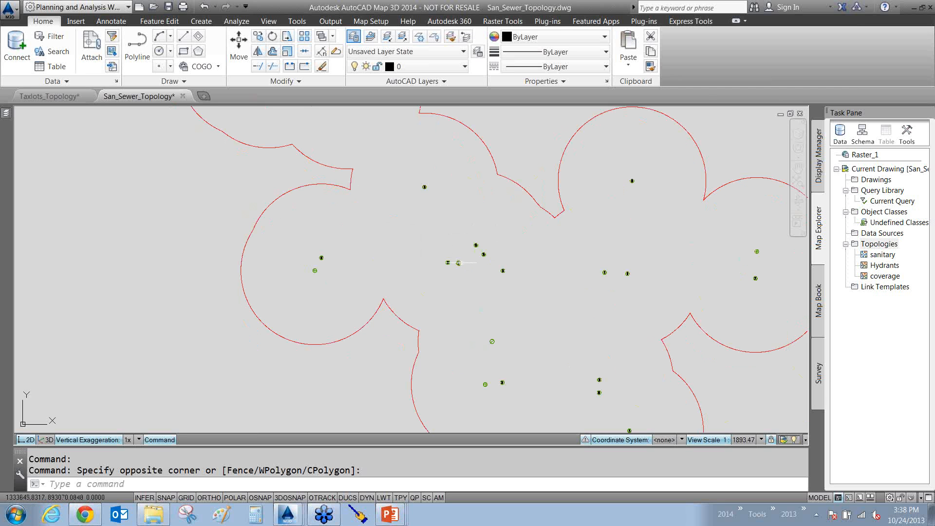
{"action": "scroll", "coordinate": [458, 263], "scroll_direction": "down", "scroll_amount": 2}
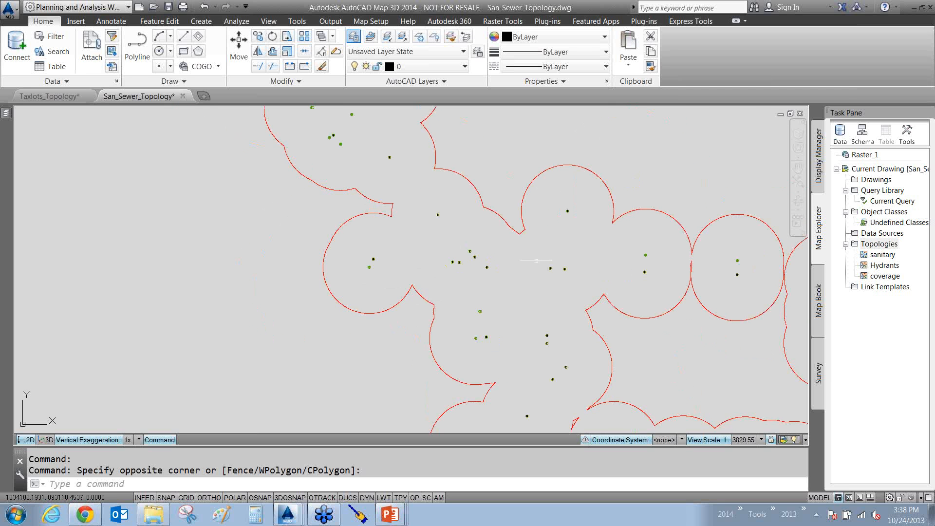
{"action": "scroll", "coordinate": [633, 307], "scroll_direction": "down", "scroll_amount": 2}
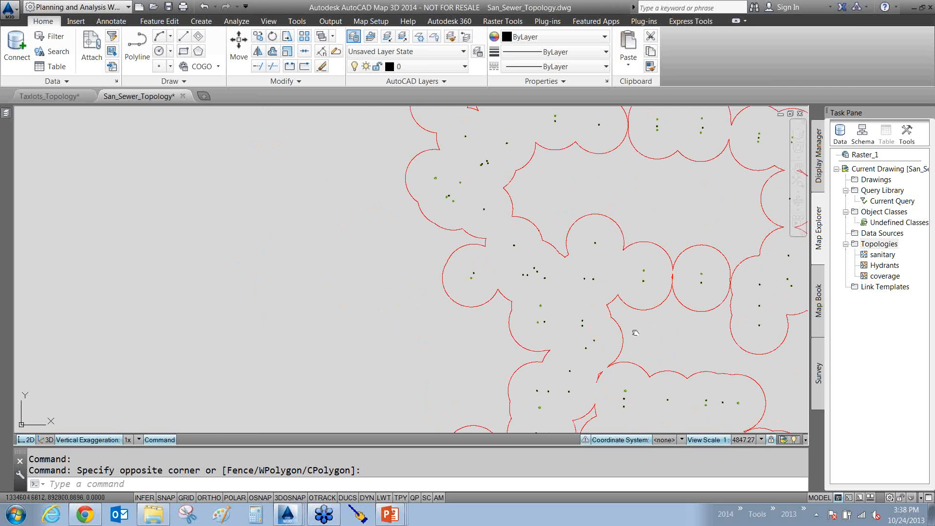
{"action": "mouse_move", "coordinate": [657, 306]}
{"action": "middle_mouse_down"}
{"action": "mouse_move", "coordinate": [613, 325]}
{"action": "mouse_move", "coordinate": [589, 311]}
{"action": "middle_mouse_up"}
{"action": "middle_click_drag", "start_coordinate": [458, 272], "coordinate": [287, 252]}
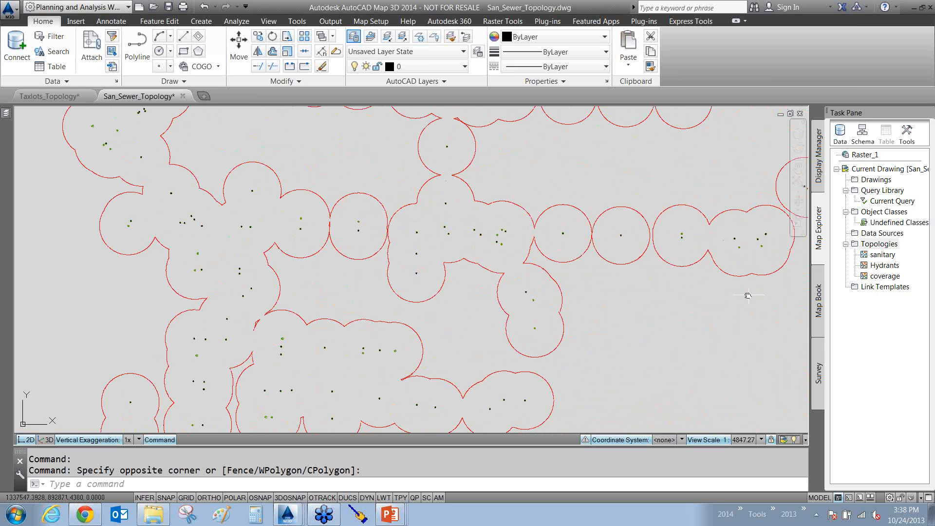
{"action": "middle_click_drag", "start_coordinate": [747, 281], "coordinate": [532, 302]}
{"action": "scroll", "coordinate": [530, 263], "scroll_direction": "up", "scroll_amount": 2}
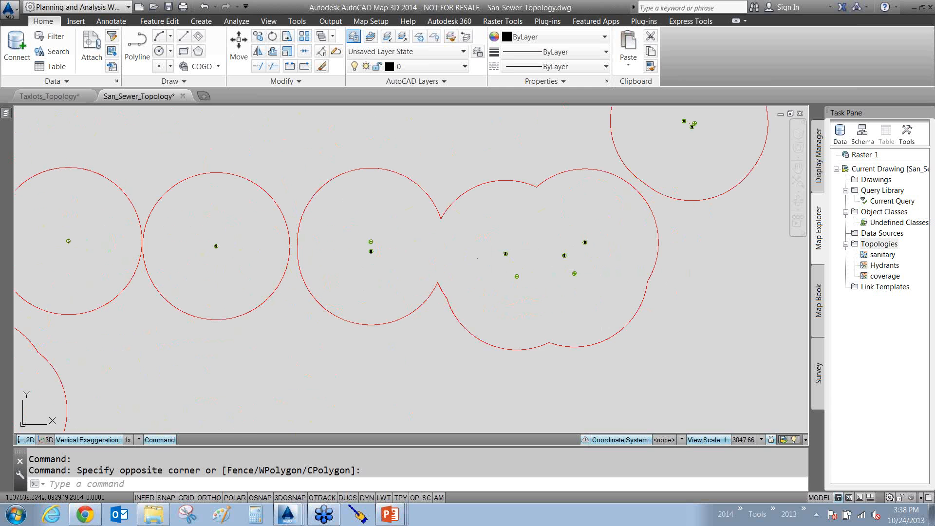
{"action": "scroll", "coordinate": [540, 259], "scroll_direction": "down", "scroll_amount": 1}
{"action": "scroll", "coordinate": [540, 259], "scroll_direction": "down", "scroll_amount": 3}
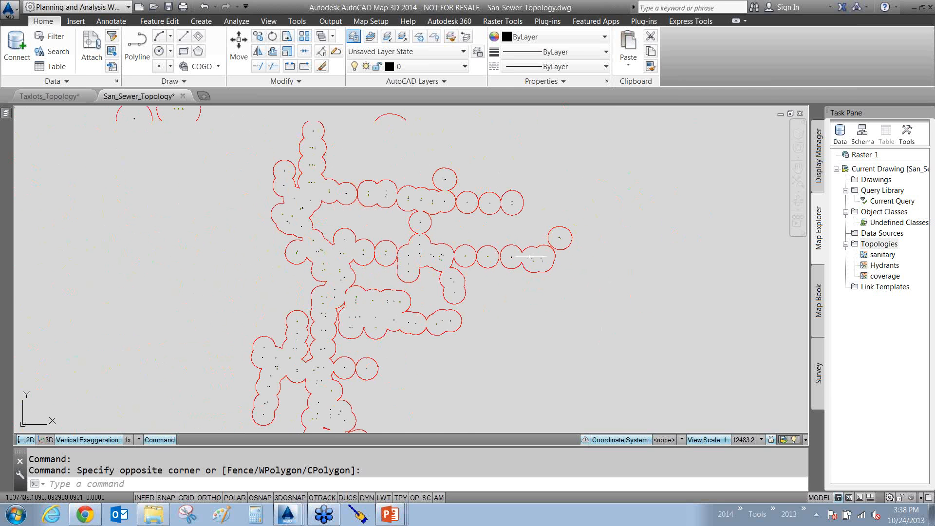
{"action": "middle_click_drag", "start_coordinate": [499, 230], "coordinate": [605, 219]}
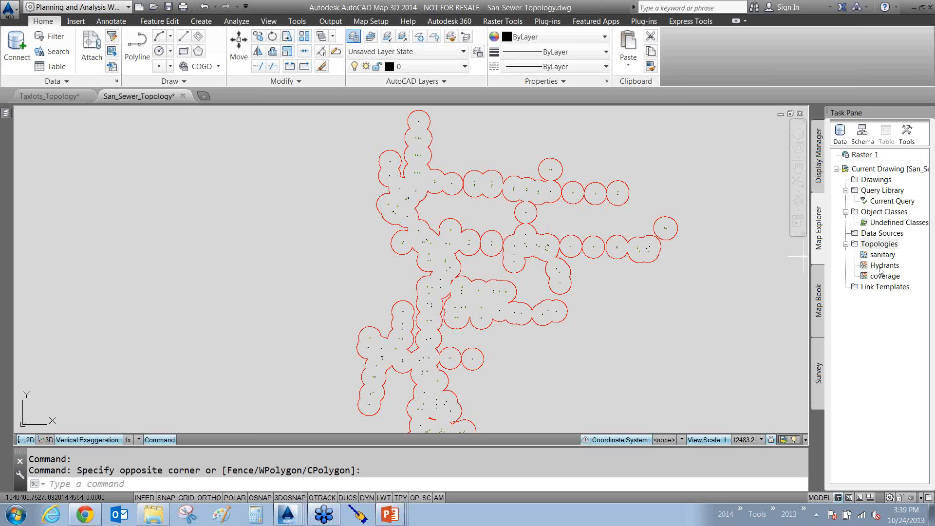
- Review the layer, block name and object class filters for selecting nodes in a new node topology, and cancel its creation
{"action": "left_click", "coordinate": [879, 267]}
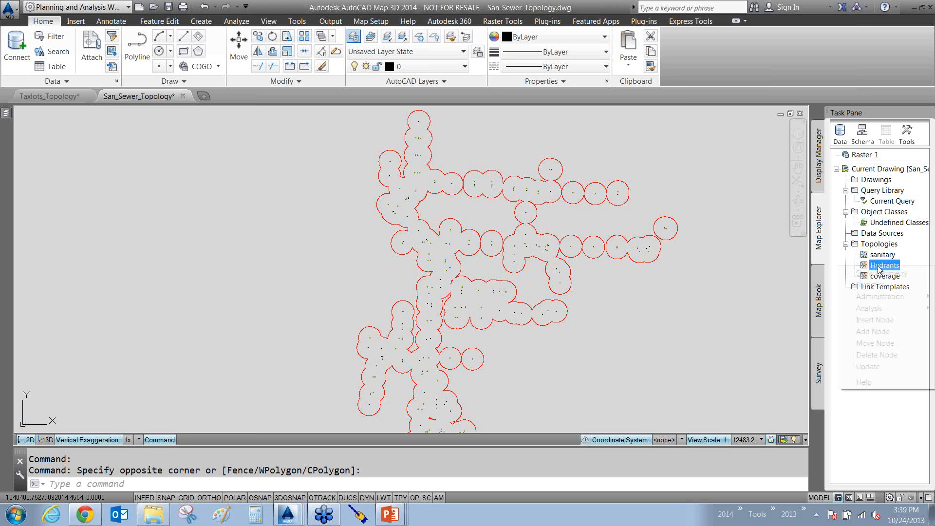
{"action": "right_click", "coordinate": [879, 268]}
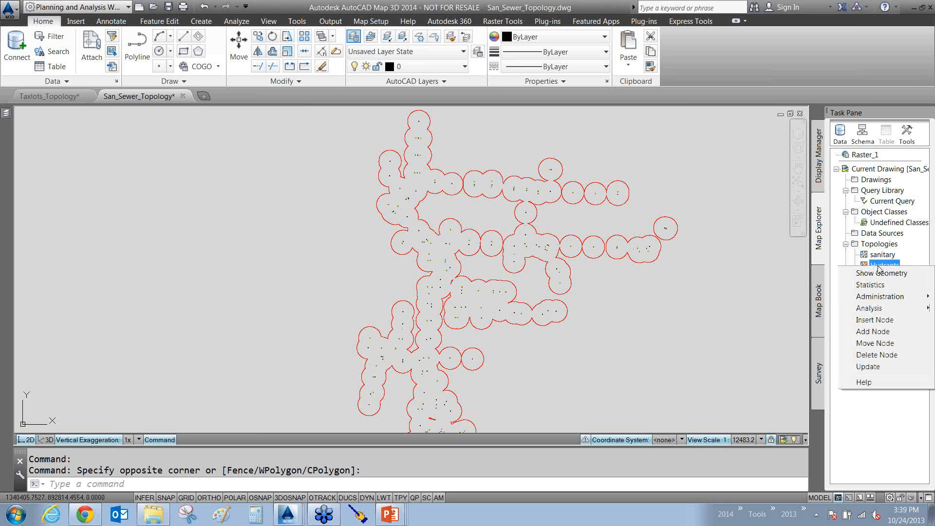
{"action": "left_click", "coordinate": [766, 264]}
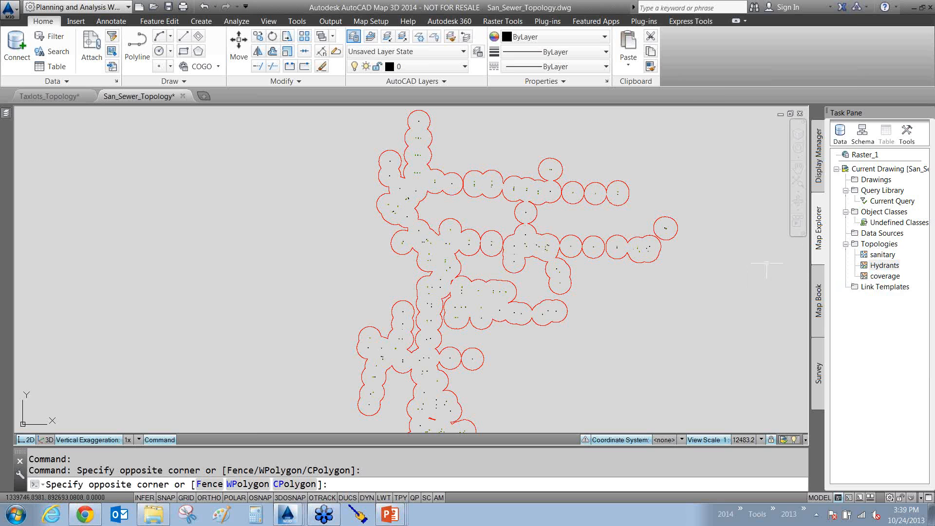
{"action": "right_click", "coordinate": [879, 244]}
{"action": "left_click", "coordinate": [875, 253]}
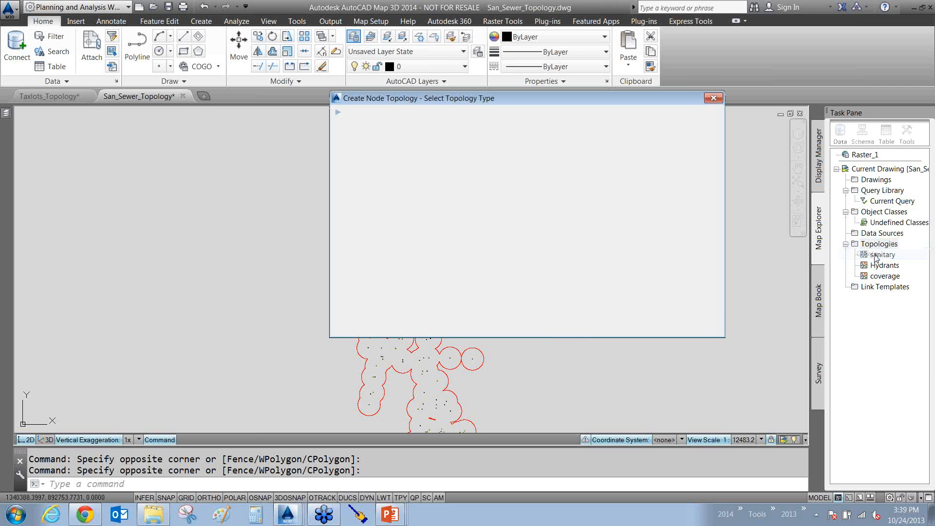
{"action": "left_click", "coordinate": [588, 324]}
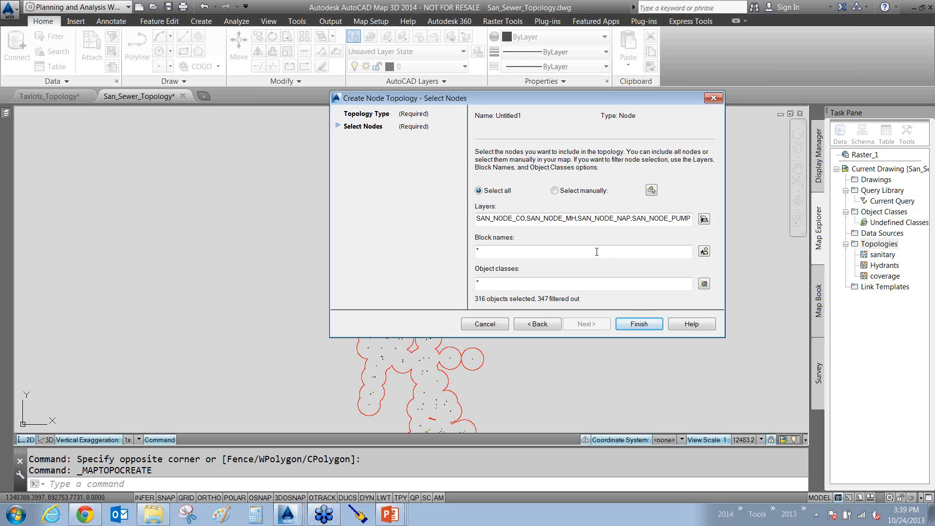
{"action": "left_click", "coordinate": [485, 324]}
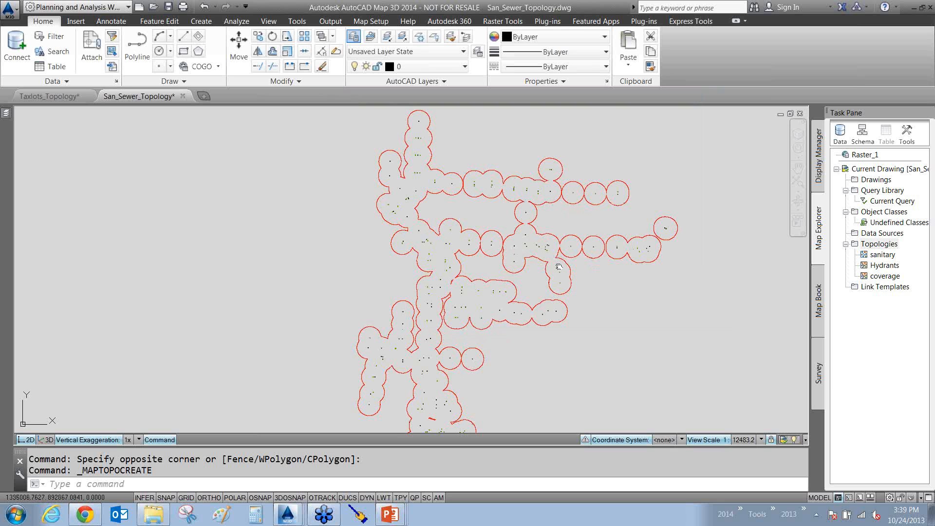
- Examine the full extent of the coverage buffer and select the Topologies group
{"action": "middle_click_drag", "start_coordinate": [559, 265], "coordinate": [592, 219]}
{"action": "middle_click_drag", "start_coordinate": [524, 245], "coordinate": [547, 191]}
{"action": "scroll", "coordinate": [609, 273], "scroll_direction": "down", "scroll_amount": 2}
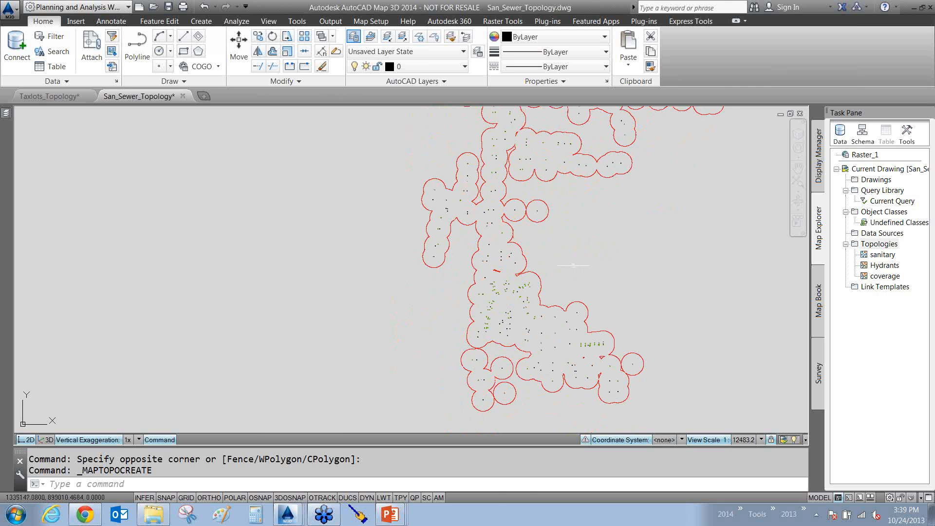
{"action": "mouse_move", "coordinate": [573, 263]}
{"action": "middle_mouse_down"}
{"action": "mouse_move", "coordinate": [560, 293]}
{"action": "mouse_move", "coordinate": [537, 305]}
{"action": "middle_mouse_up"}
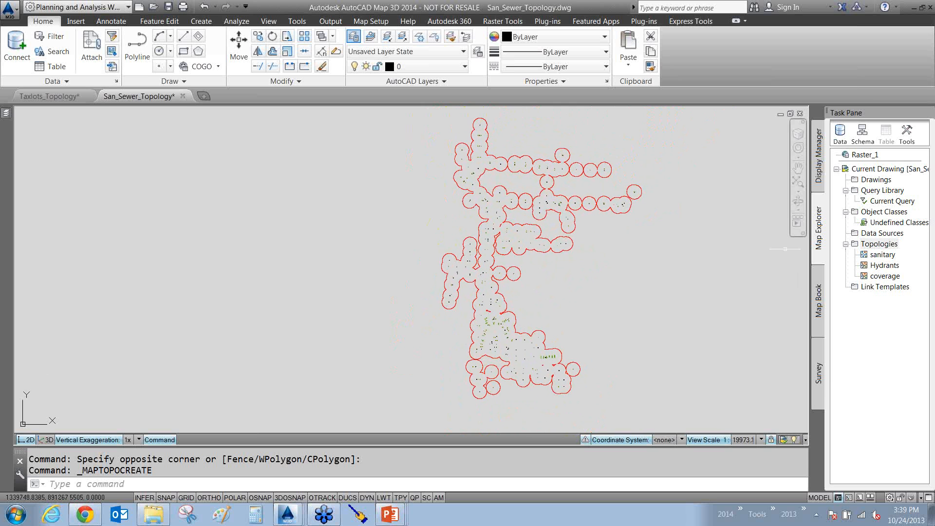
{"action": "left_click", "coordinate": [869, 244]}
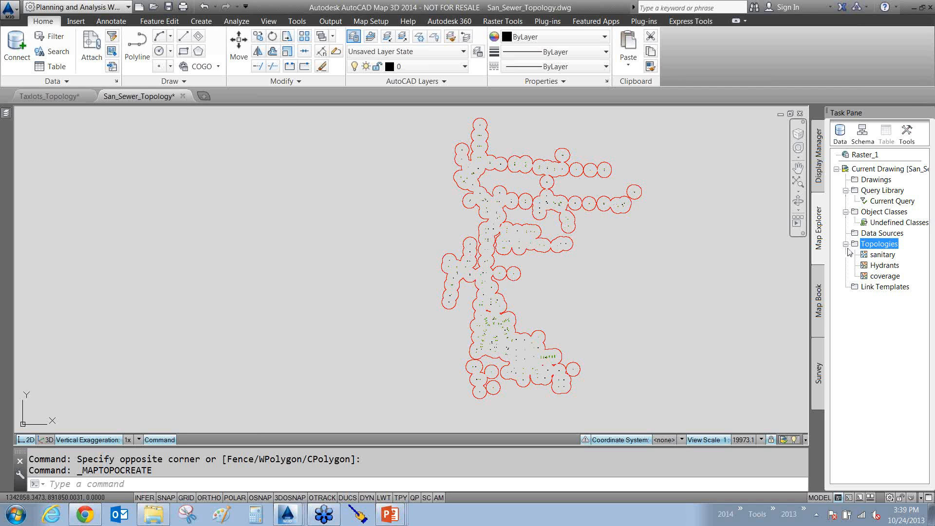
- Review the display map's options for adding data without connecting any, and reselect the Topologies group among the current drawing's map resources
{"action": "left_click", "coordinate": [819, 163]}
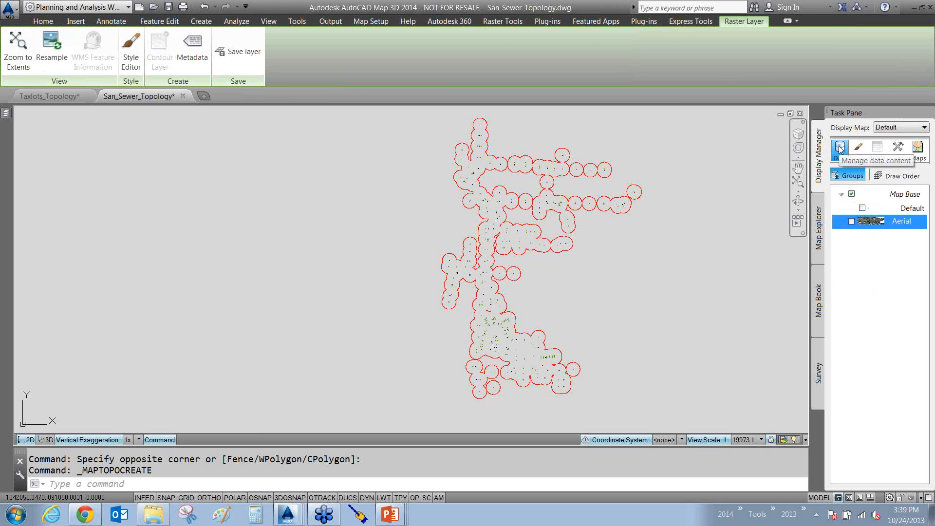
{"action": "left_click", "coordinate": [840, 148]}
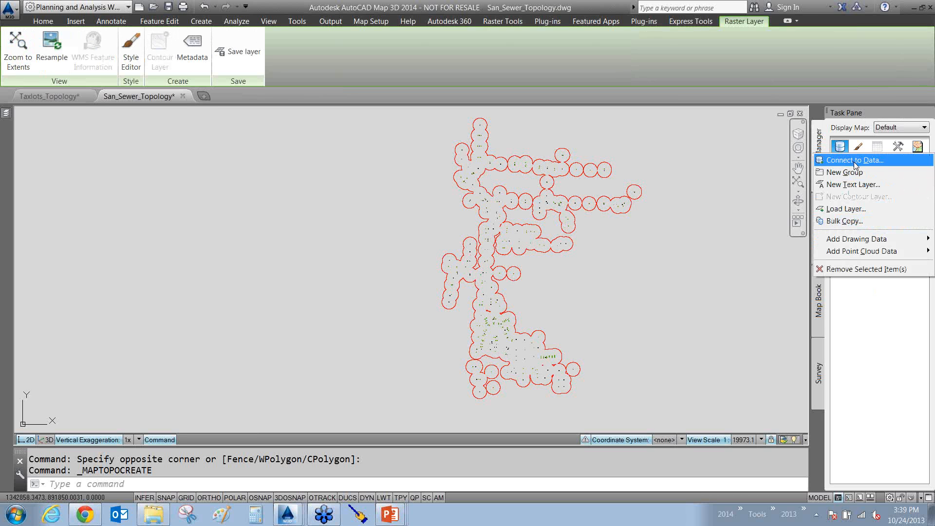
{"action": "left_click", "coordinate": [884, 320]}
{"action": "left_click", "coordinate": [820, 238]}
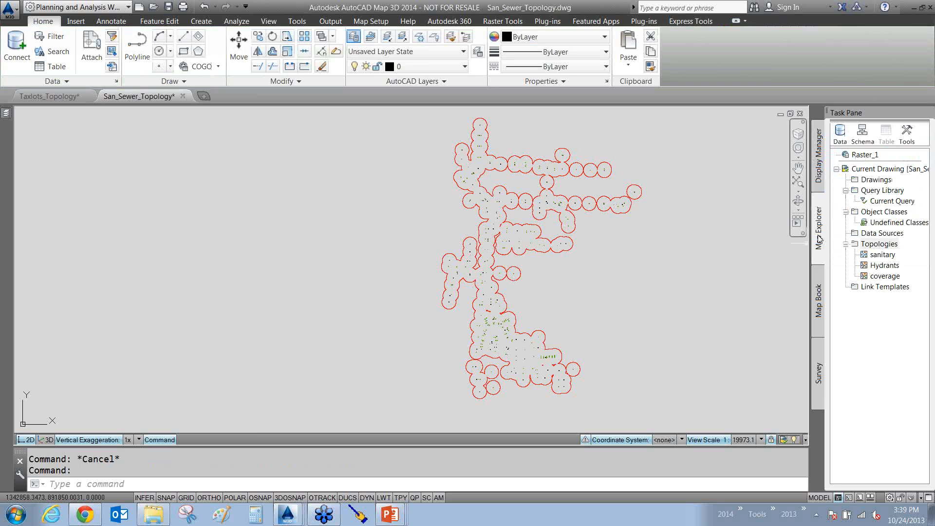
{"action": "left_click", "coordinate": [879, 245]}
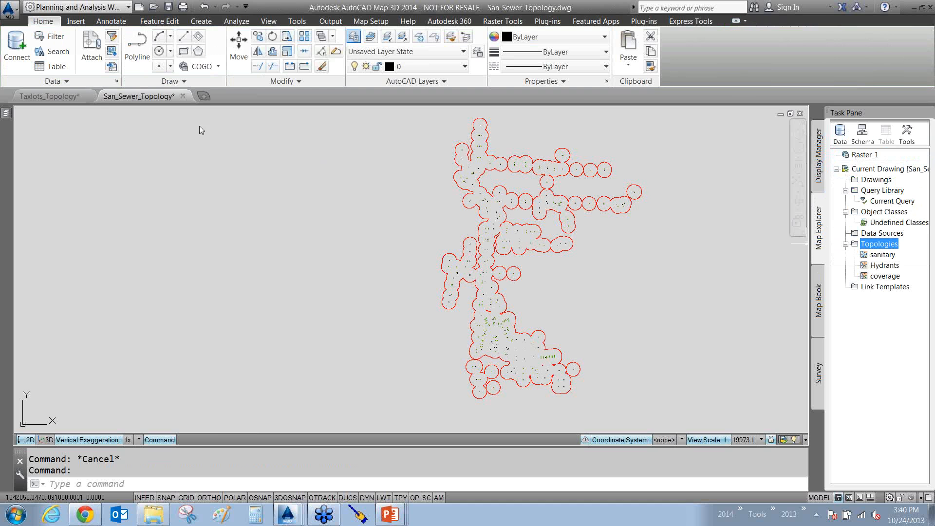
- View the Taxlots_Topology drawing, return to San_Sewer_Topology, and turn on all of its layers
{"action": "left_click", "coordinate": [74, 96]}
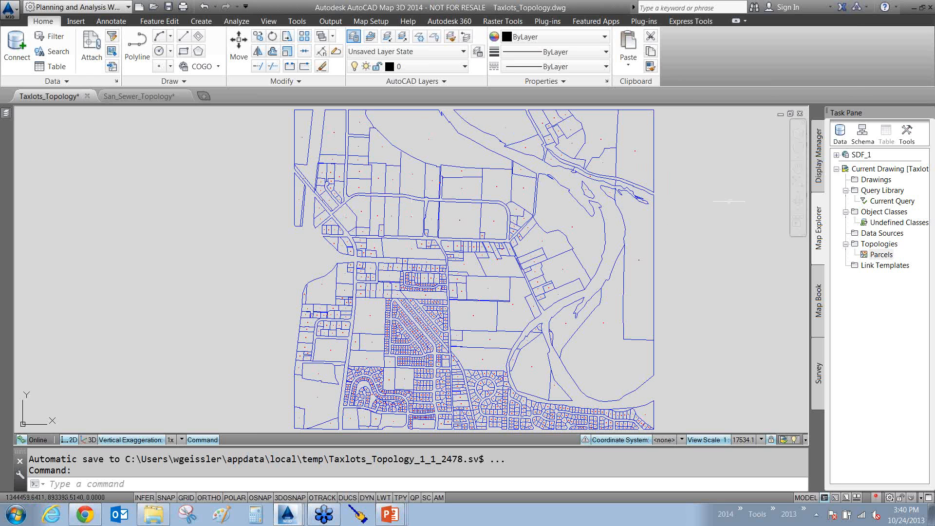
{"action": "left_click", "coordinate": [140, 96]}
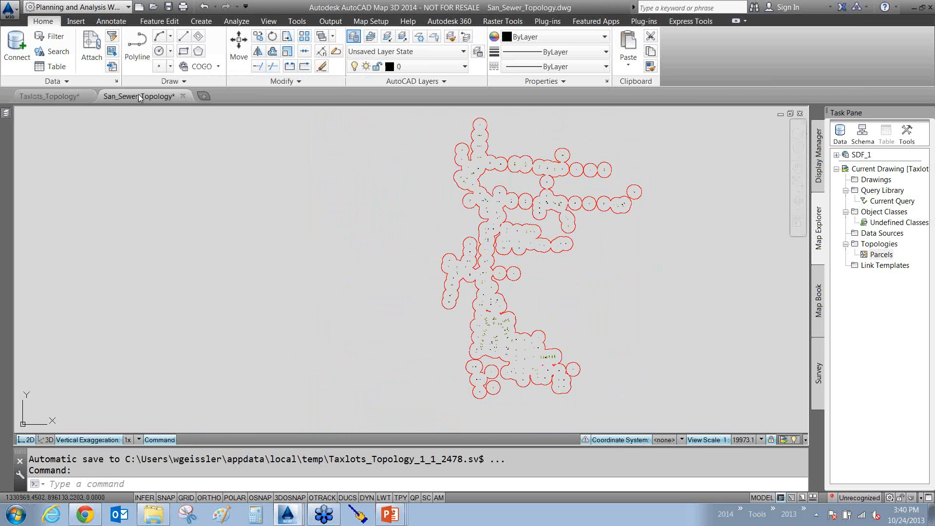
{"action": "left_click", "coordinate": [370, 81]}
{"action": "left_click", "coordinate": [352, 97]}
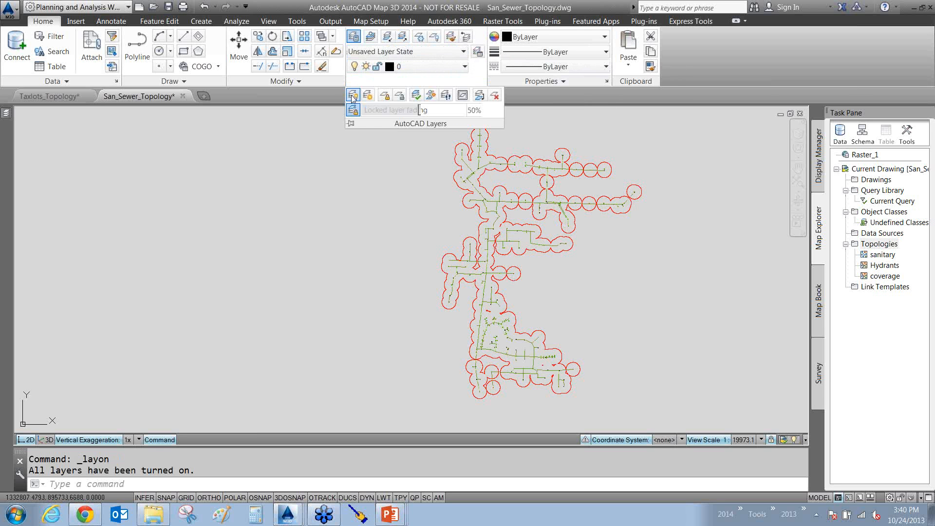
{"action": "left_click", "coordinate": [622, 270]}
{"action": "left_click", "coordinate": [606, 293]}
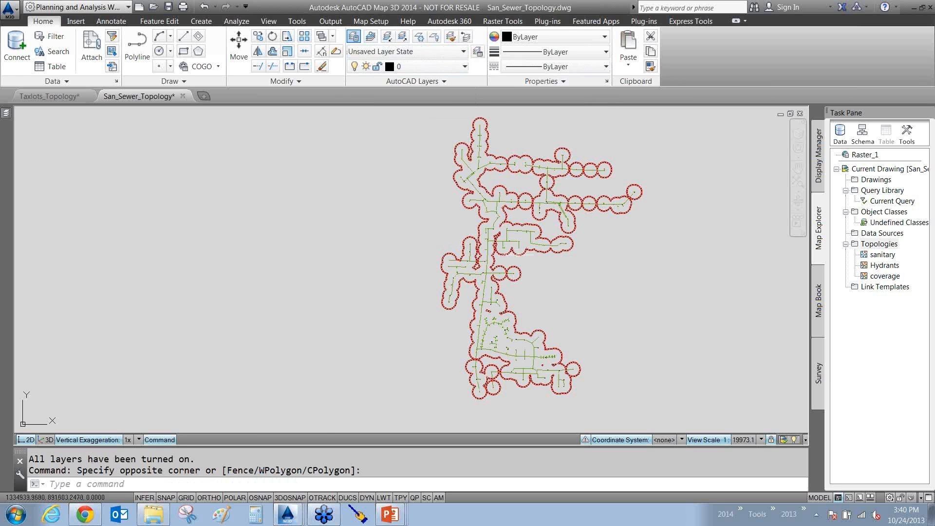
- Examine the sewer lines inside the coverage buffer along the southern branches, and review the administration commands for the Hydrants topology
{"action": "scroll", "coordinate": [529, 268], "scroll_direction": "up", "scroll_amount": 2}
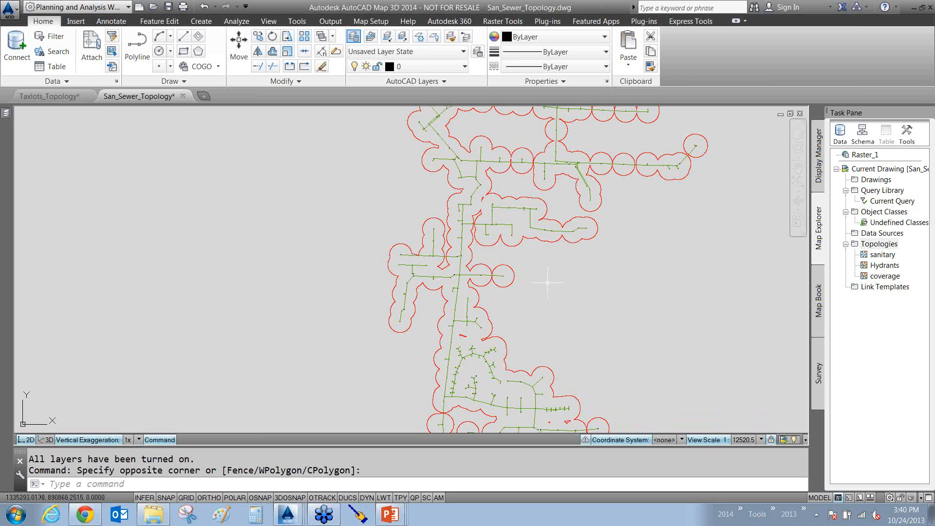
{"action": "middle_click_drag", "start_coordinate": [546, 287], "coordinate": [518, 222]}
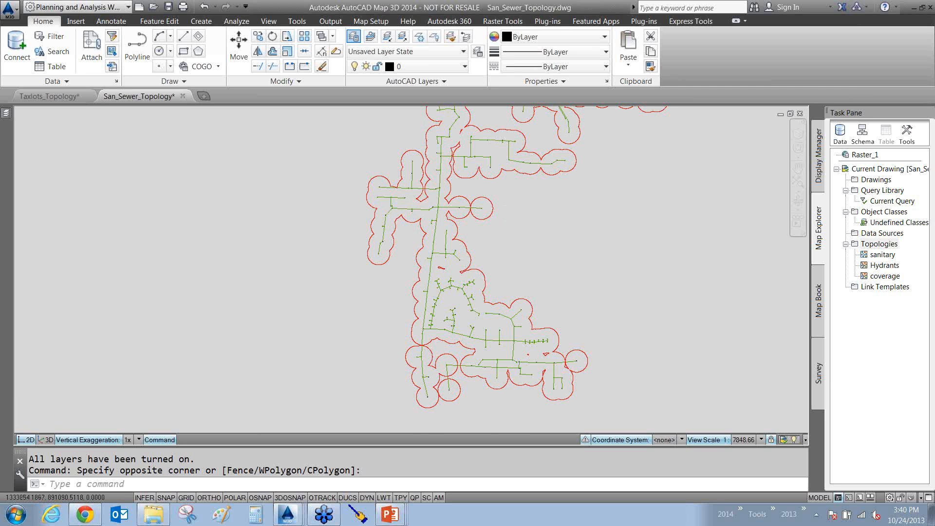
{"action": "scroll", "coordinate": [412, 202], "scroll_direction": "up", "scroll_amount": 2}
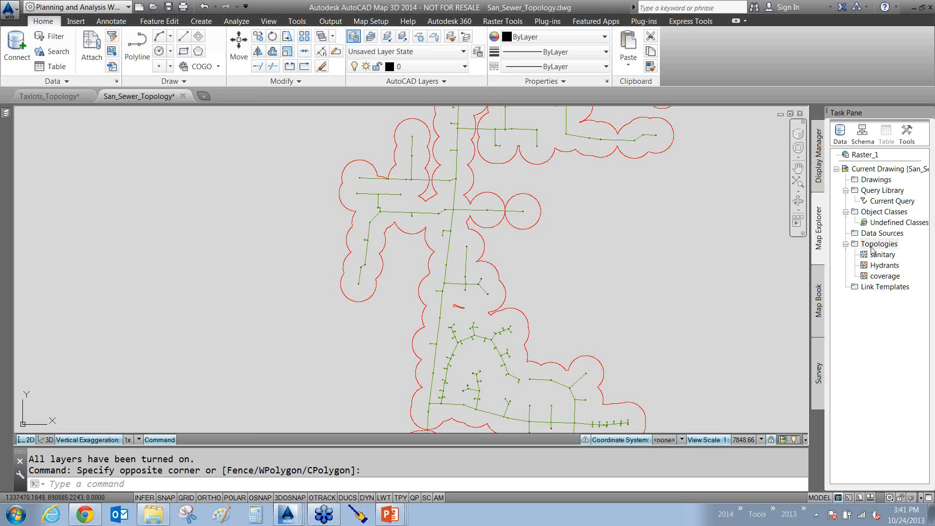
{"action": "right_click", "coordinate": [880, 265]}
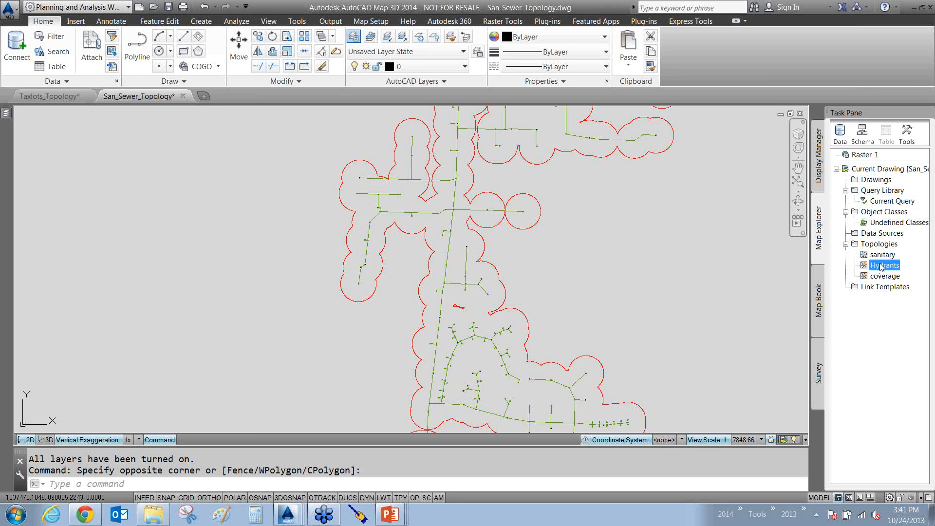
{"action": "left_click", "coordinate": [653, 303]}
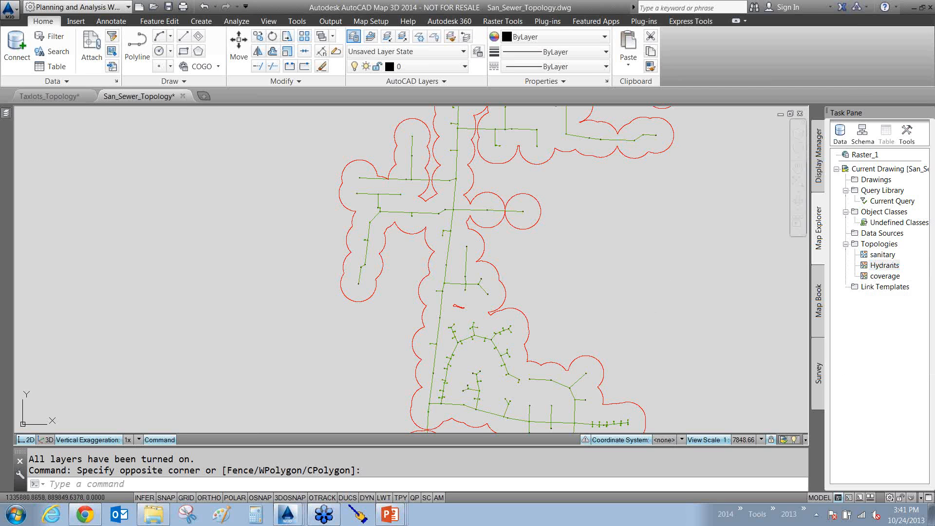
{"action": "double_click", "coordinate": [604, 282]}
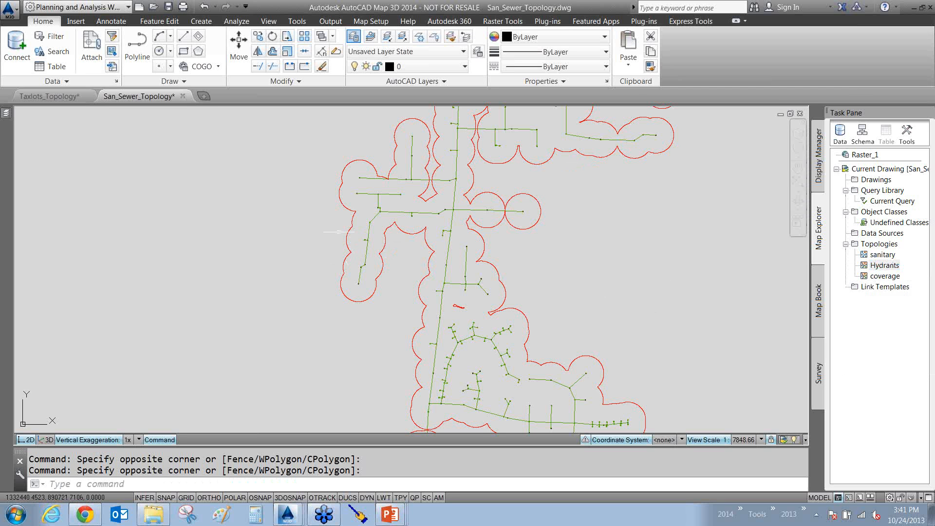
{"action": "right_click", "coordinate": [882, 267]}
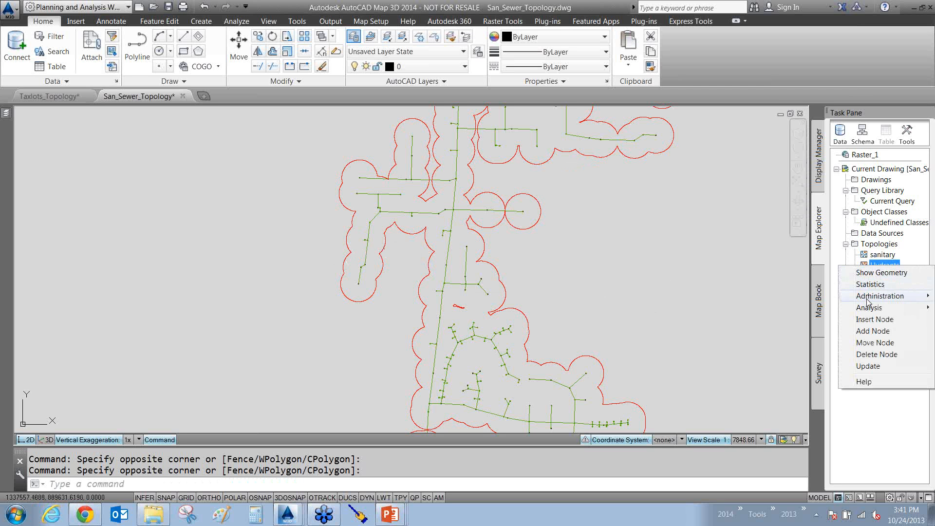
{"action": "mouse_move", "coordinate": [866, 301]}
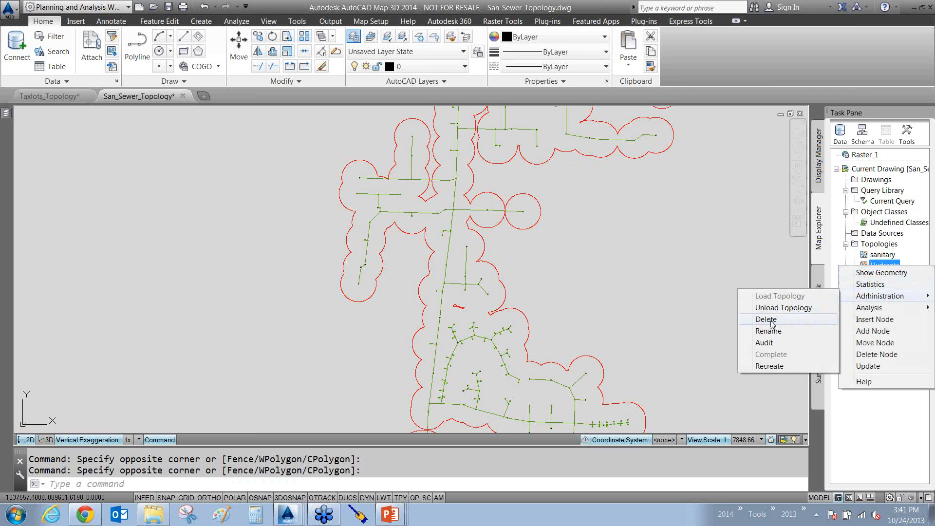
{"action": "left_click", "coordinate": [857, 417]}
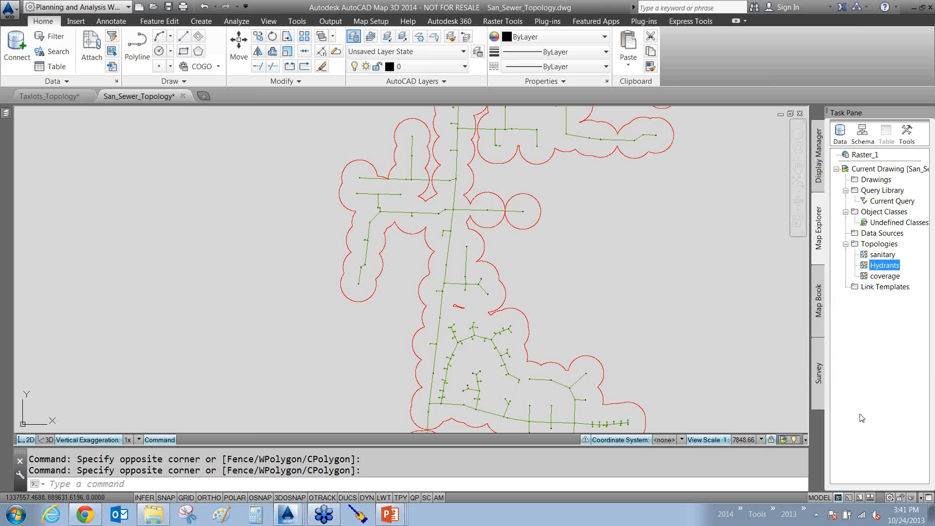
- Review the statistics of the sanitary network topology, including its object counts and link lengths
{"action": "right_click", "coordinate": [877, 255]}
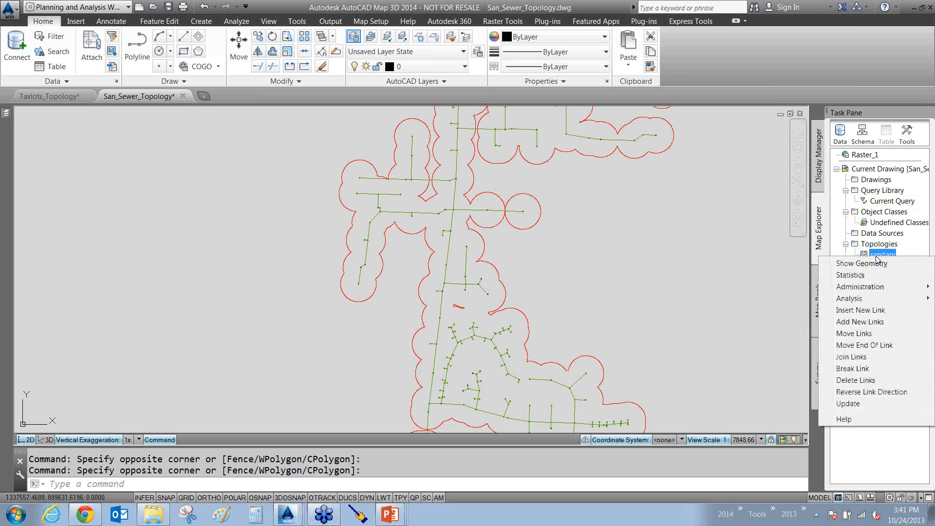
{"action": "left_click", "coordinate": [851, 275]}
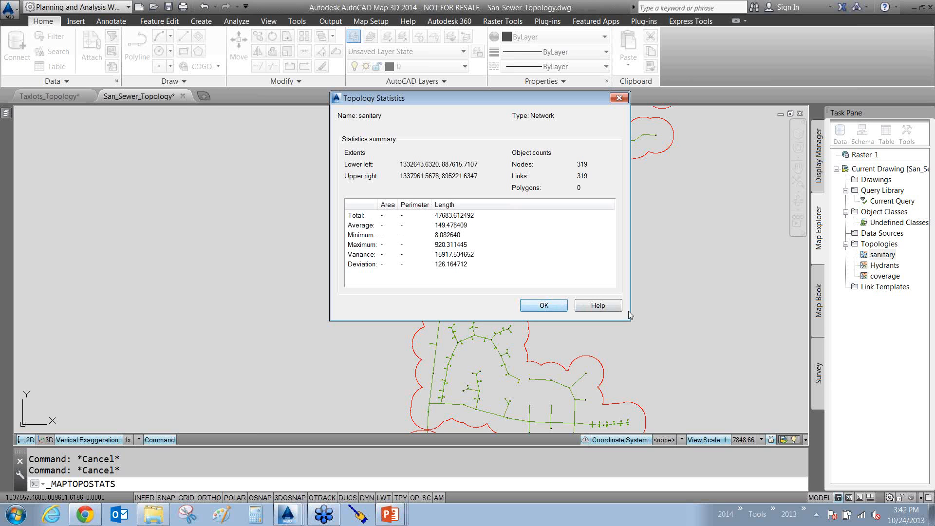
{"action": "left_click", "coordinate": [541, 305]}
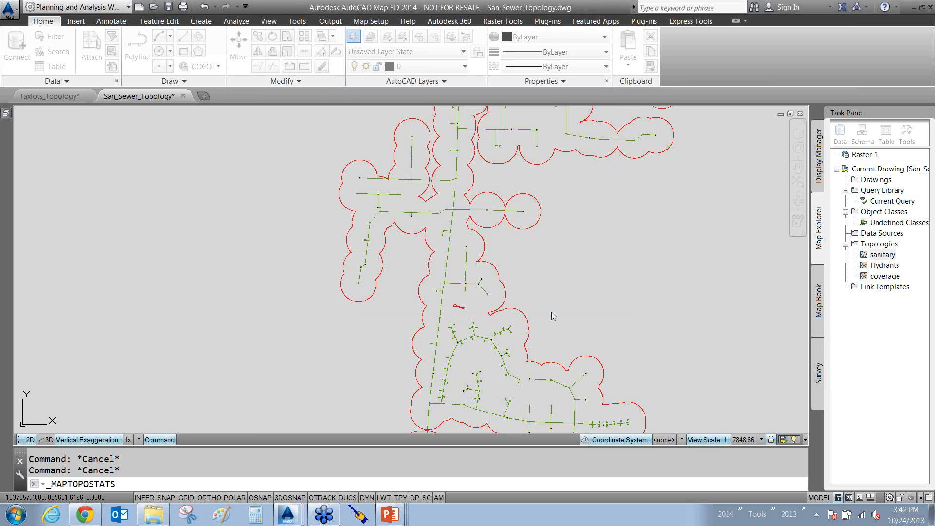
- Review the Parcels topology's statistics in the Taxlots_Topology drawing, marking the polygon count with a temporary arrow
{"action": "key", "text": "ctrl+Tab"}
{"action": "right_click", "coordinate": [882, 255]}
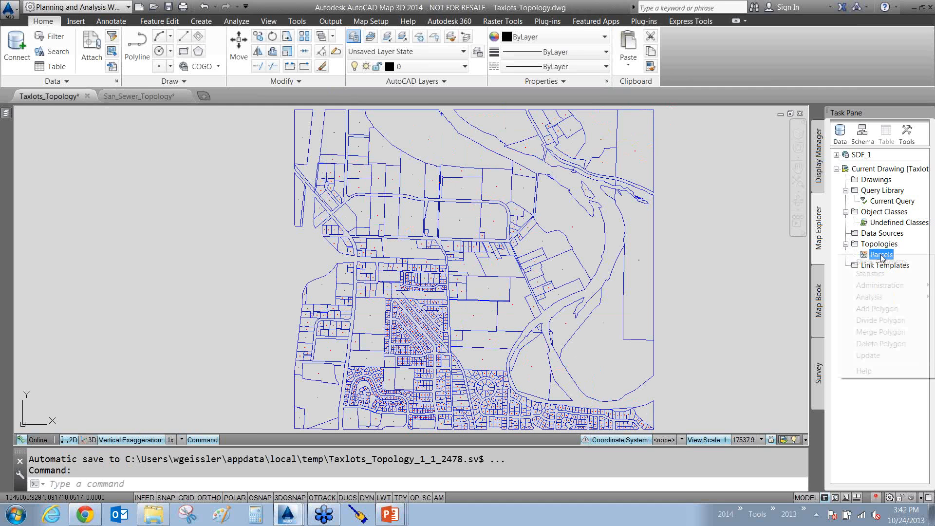
{"action": "left_click", "coordinate": [871, 274]}
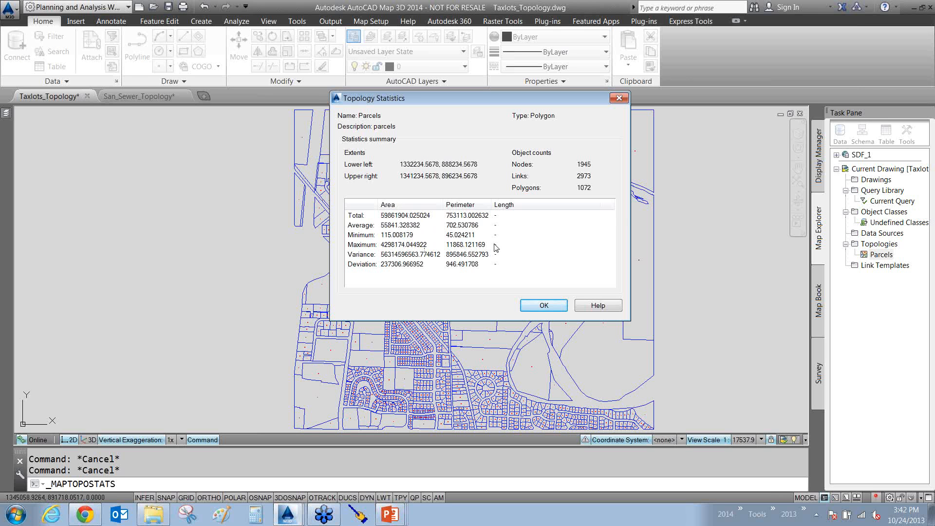
{"action": "key", "text": "F9"}
{"action": "left_click_drag", "start_coordinate": [660, 171], "coordinate": [604, 186]}
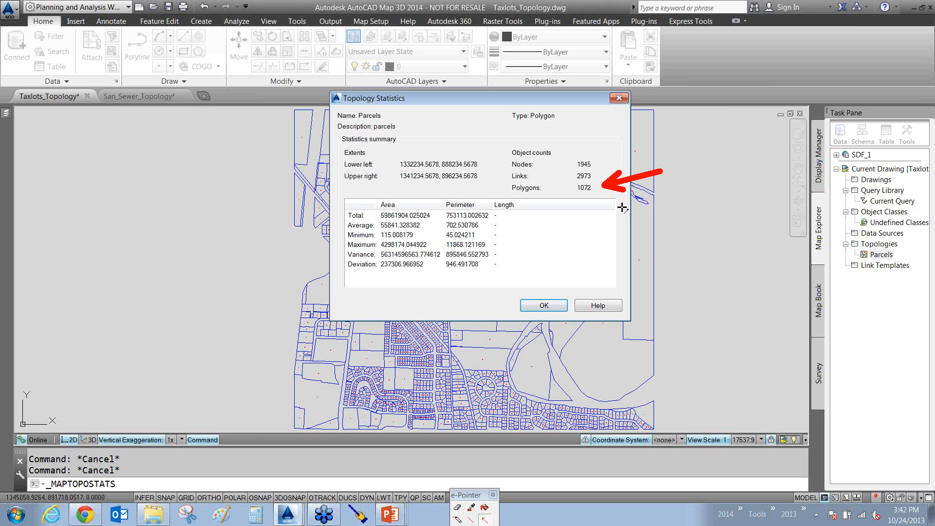
{"action": "key", "text": "Escape"}
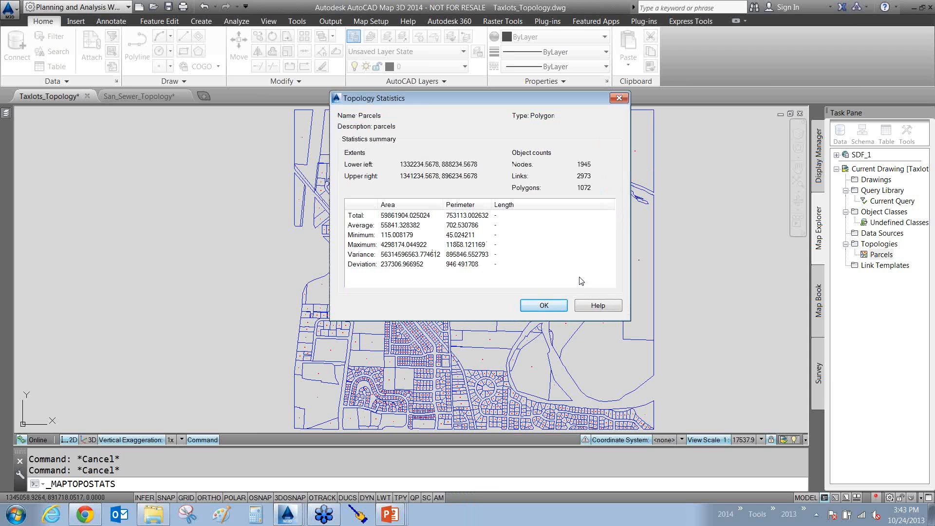
{"action": "left_click", "coordinate": [554, 306]}
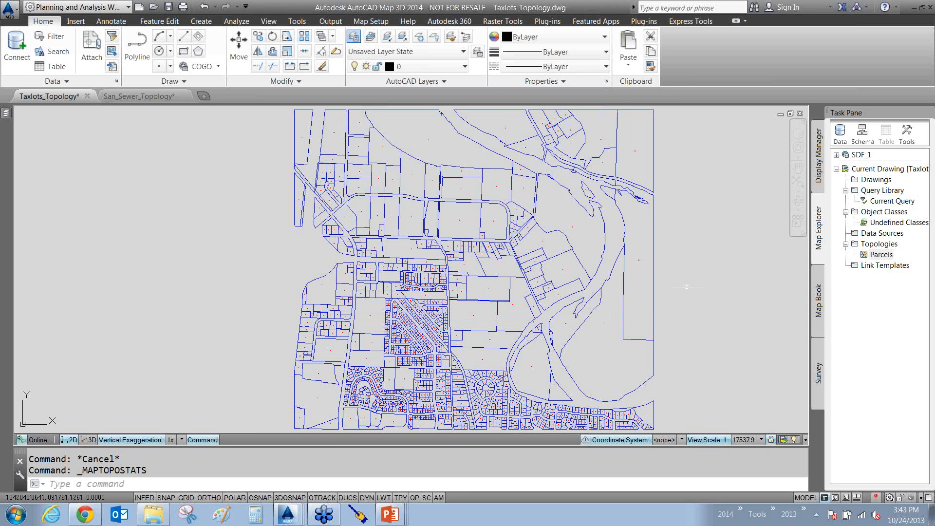
- Switch to the running PowerPoint slide show of _CAD-1_WG.pptx
{"action": "middle_click_drag", "start_coordinate": [684, 294], "coordinate": [682, 307]}
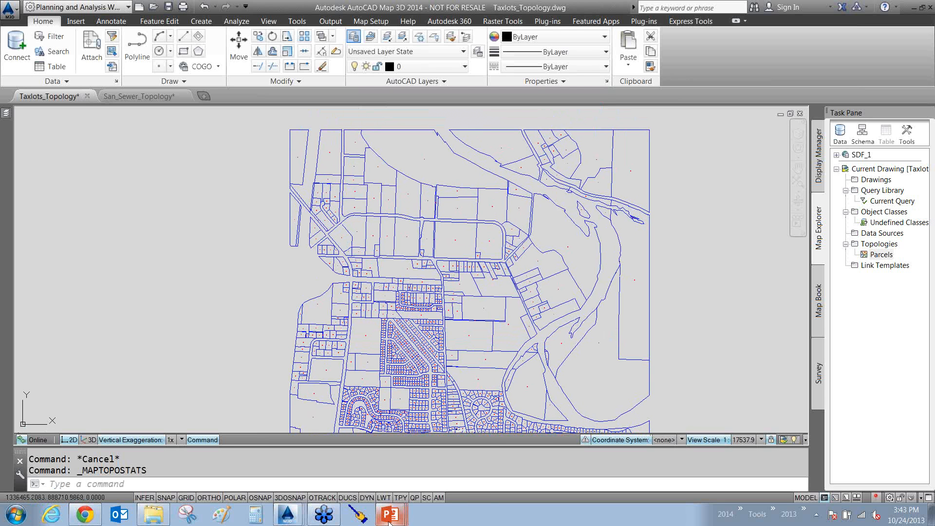
{"action": "mouse_move", "coordinate": [391, 521]}
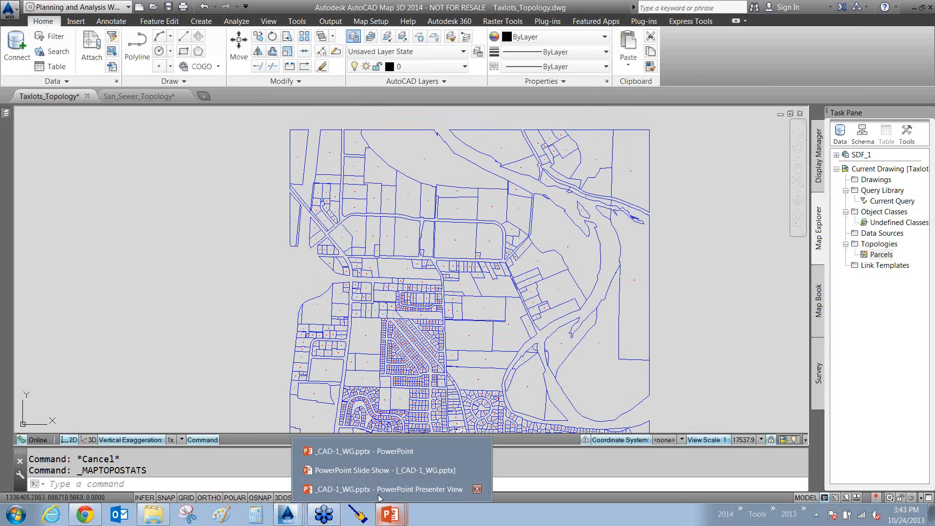
{"action": "left_click", "coordinate": [363, 472]}
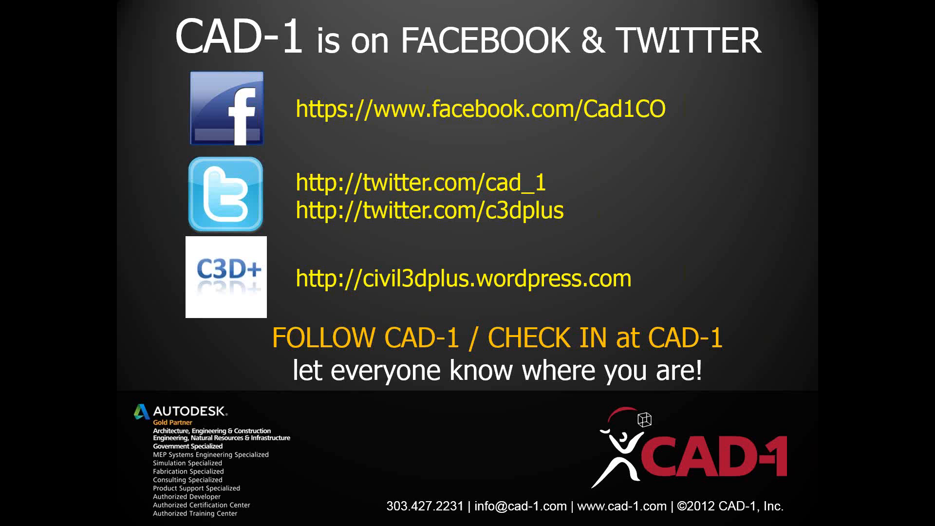
- Switch to Chrome, open the bookmarked CAD-1 website, and browse its home page down to the CAD-1 Events list
{"action": "key", "text": "alt+Tab"}
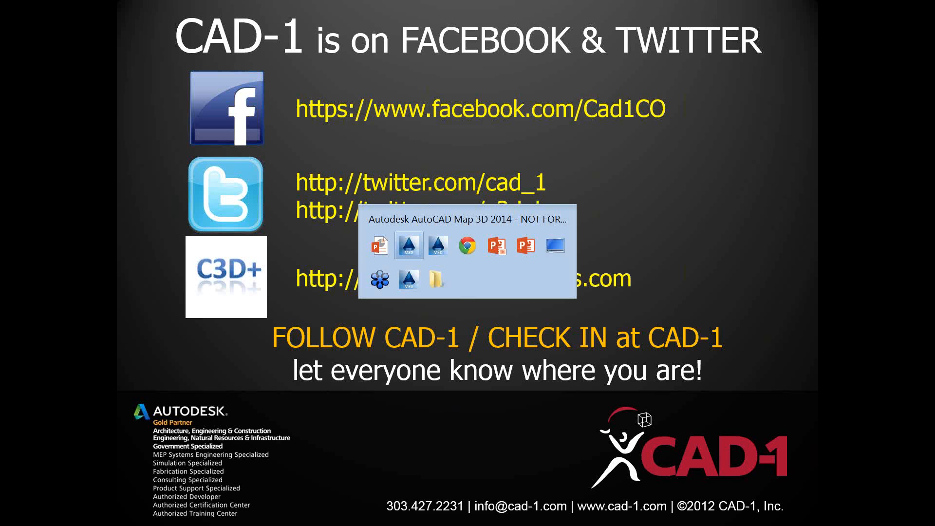
{"action": "key", "text": "alt+Tab"}
{"action": "key", "text": "alt+Tab"}
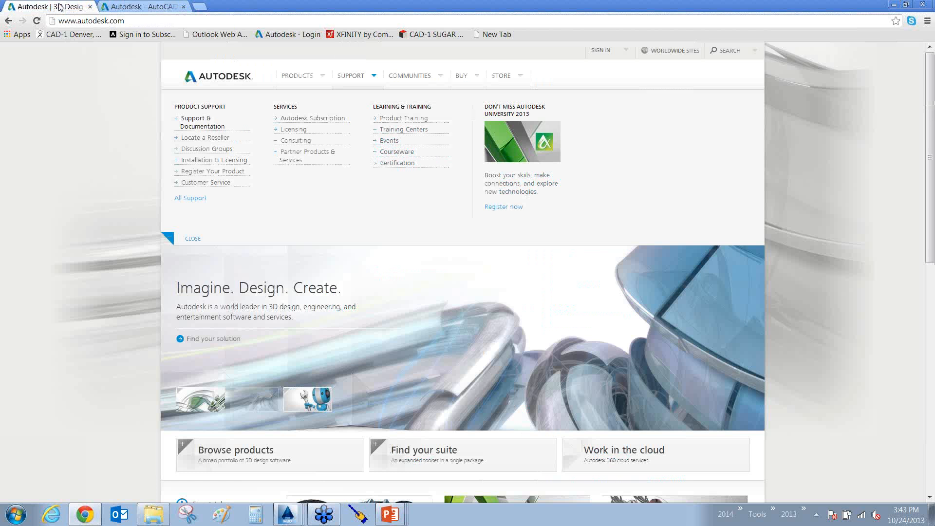
{"action": "left_click", "coordinate": [68, 34]}
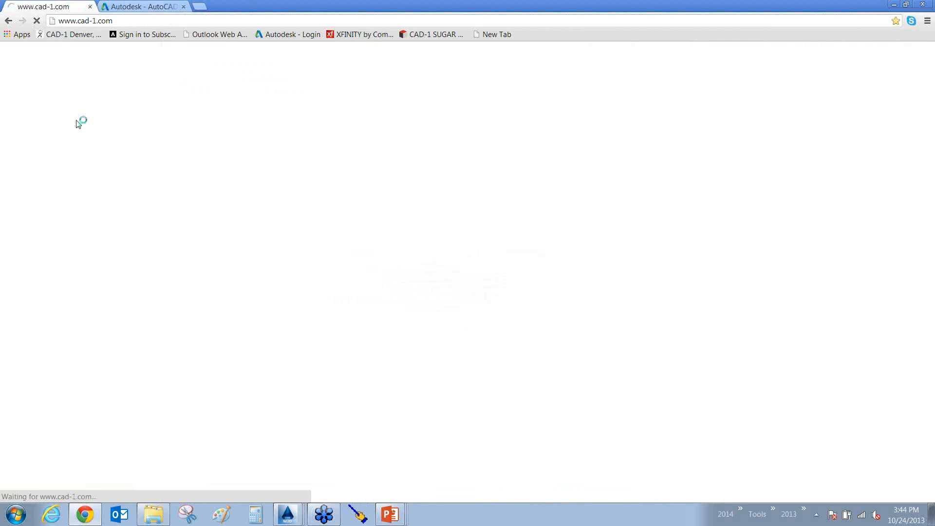
{"action": "scroll", "coordinate": [67, 222], "scroll_direction": "down", "scroll_amount": 1}
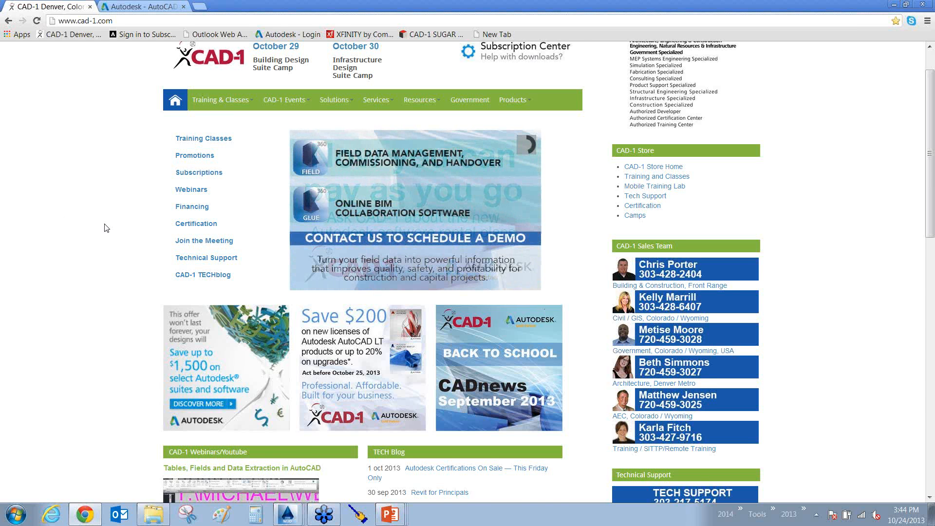
{"action": "scroll", "coordinate": [106, 228], "scroll_direction": "down", "scroll_amount": 1}
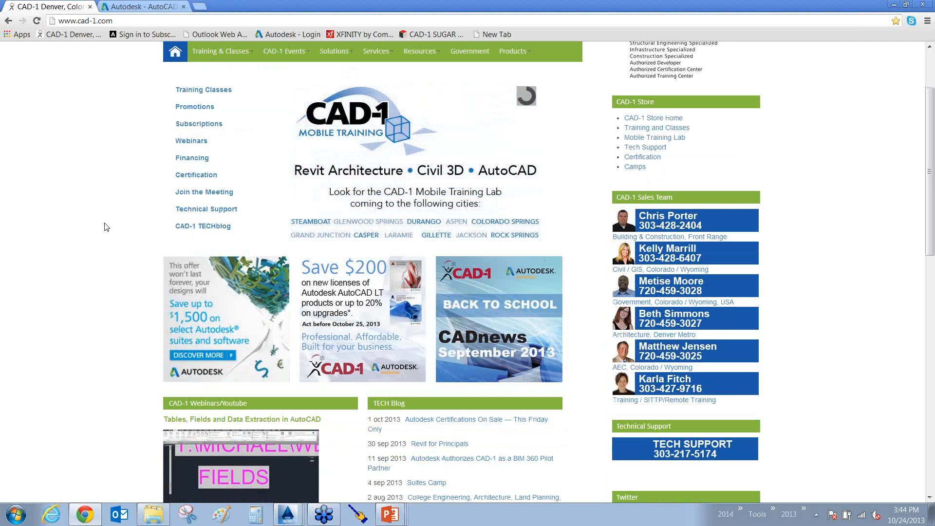
{"action": "scroll", "coordinate": [106, 227], "scroll_direction": "down", "scroll_amount": 3}
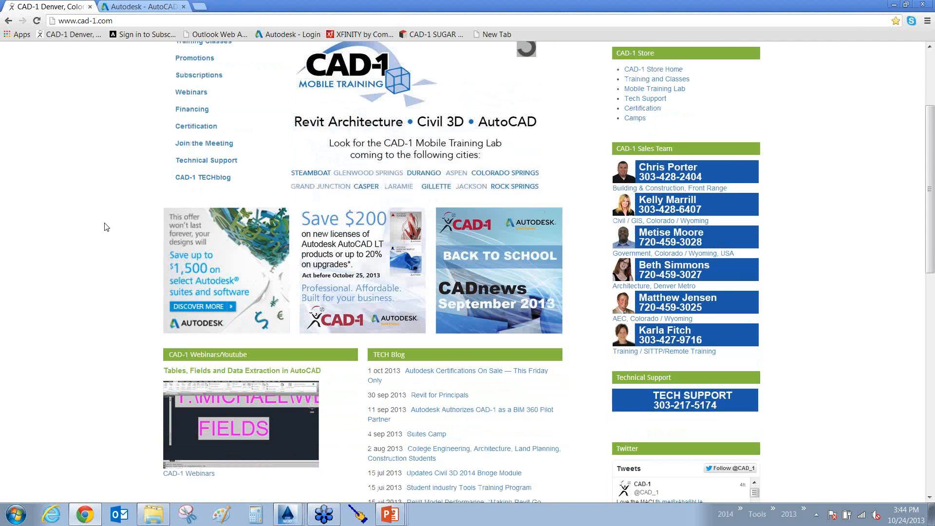
{"action": "scroll", "coordinate": [106, 227], "scroll_direction": "down", "scroll_amount": 4}
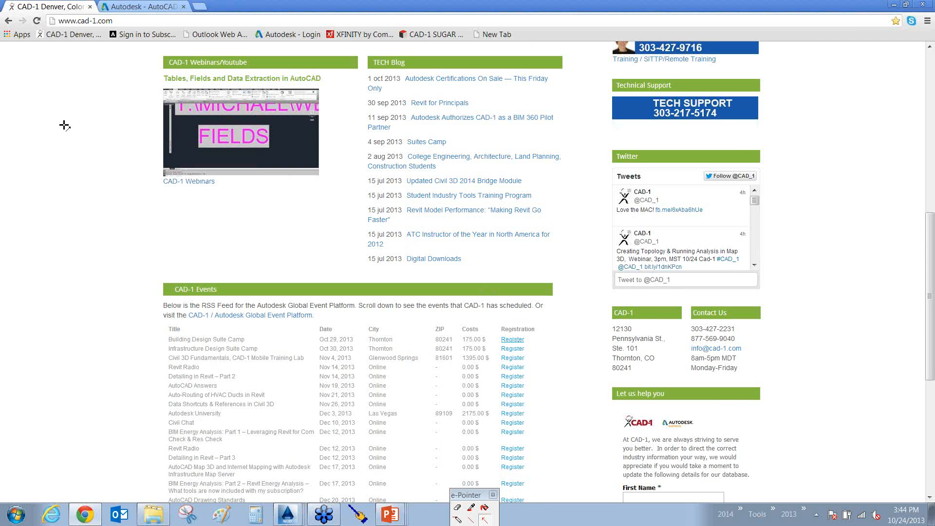
- Mark the website address and the CAD-1 Events list with temporary arrows, and open the registration page for the Infrastructure Design Suite Camp
{"action": "left_click_drag", "start_coordinate": [63, 115], "coordinate": [81, 22]}
{"action": "left_click_drag", "start_coordinate": [58, 308], "coordinate": [155, 338]}
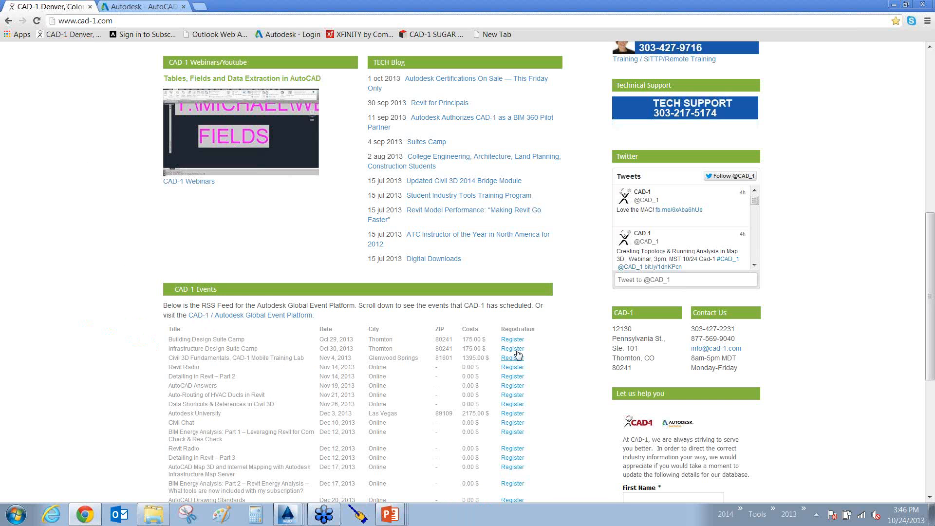
{"action": "left_click", "coordinate": [512, 348]}
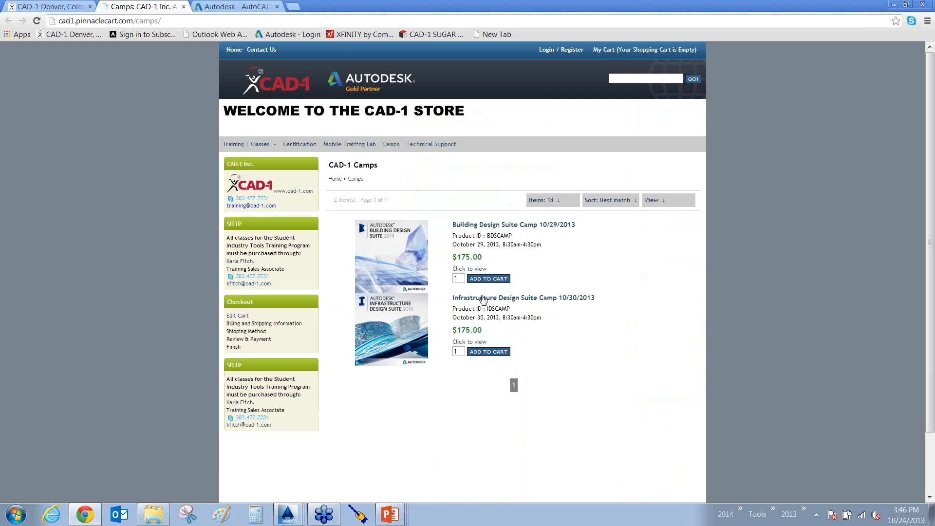
- Review the Building Design Suite Camp 10/29/2013 description in the CAD-1 store and return to the camps list
{"action": "left_click", "coordinate": [412, 260]}
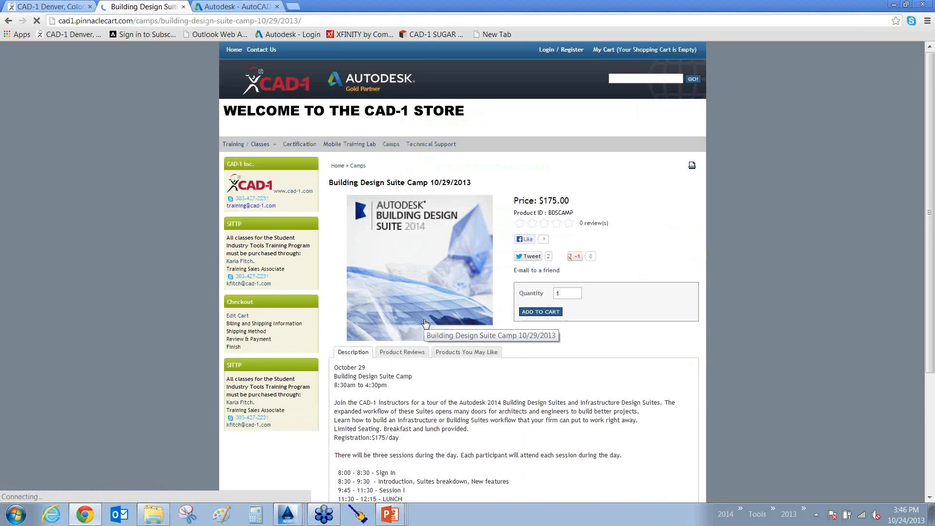
{"action": "scroll", "coordinate": [425, 323], "scroll_direction": "down", "scroll_amount": 2}
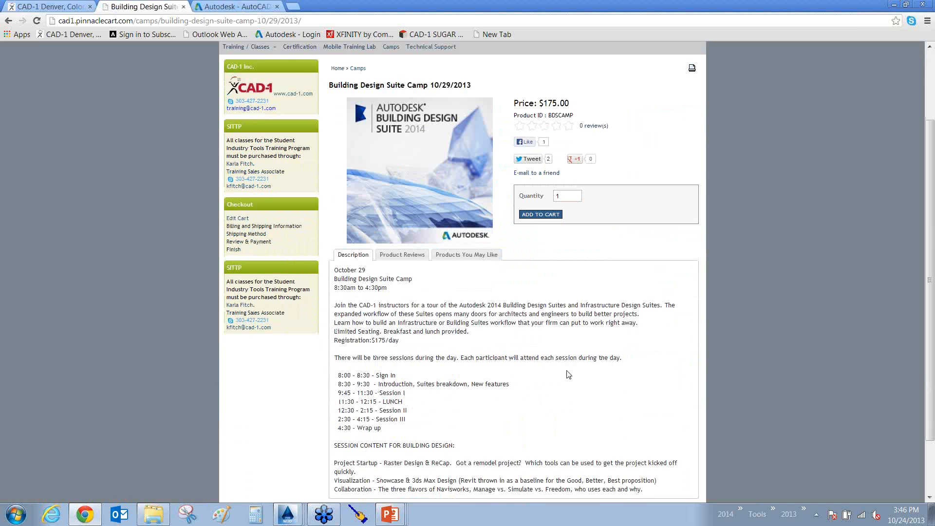
{"action": "scroll", "coordinate": [516, 355], "scroll_direction": "up", "scroll_amount": 2}
{"action": "key", "text": "alt+Left"}
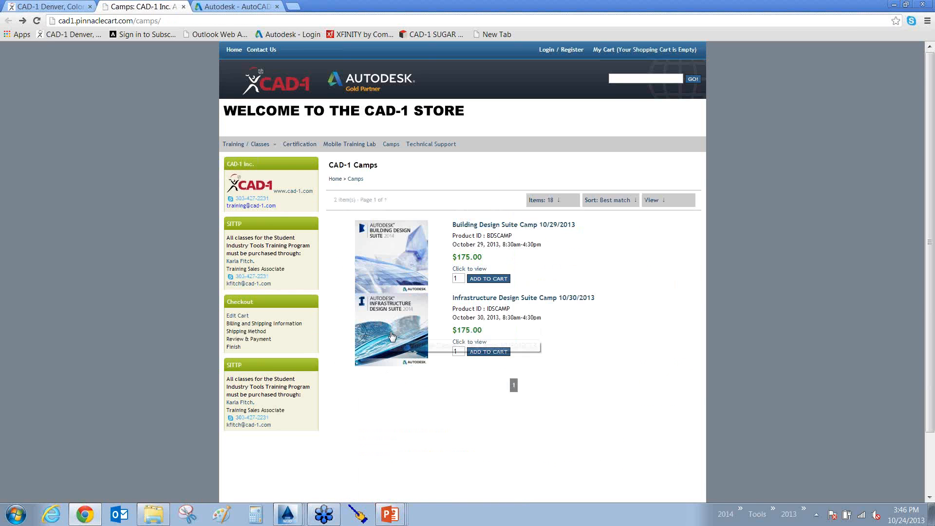
- Open the Infrastructure Design Suite Camp 10/30/2013 page and mark its Introduction session with a temporary arrow
{"action": "left_click", "coordinate": [391, 332]}
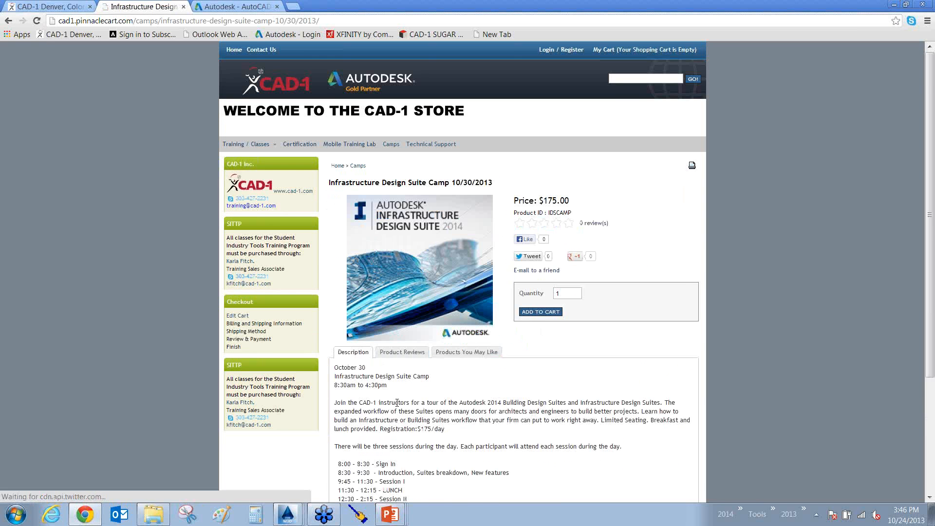
{"action": "scroll", "coordinate": [396, 402], "scroll_direction": "down", "scroll_amount": 2}
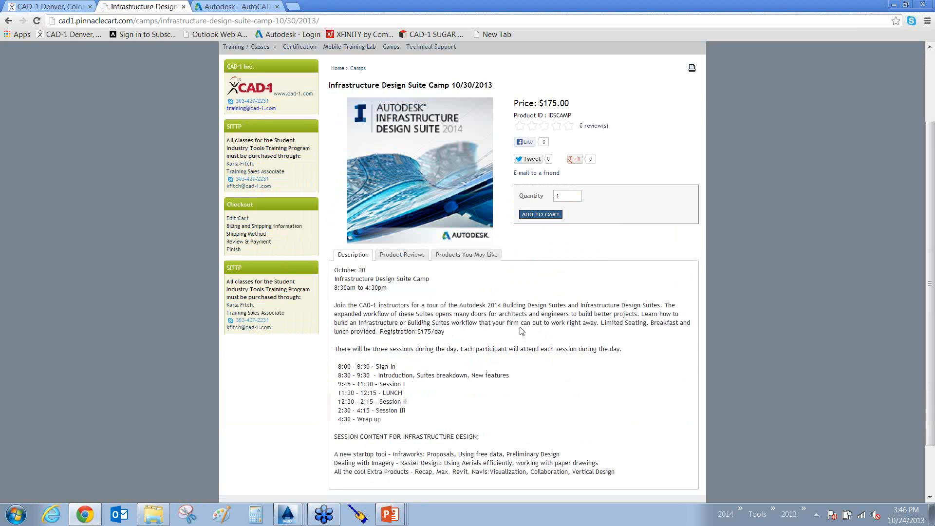
{"action": "key", "text": "super"}
{"action": "left_click_drag", "start_coordinate": [639, 375], "coordinate": [518, 372]}
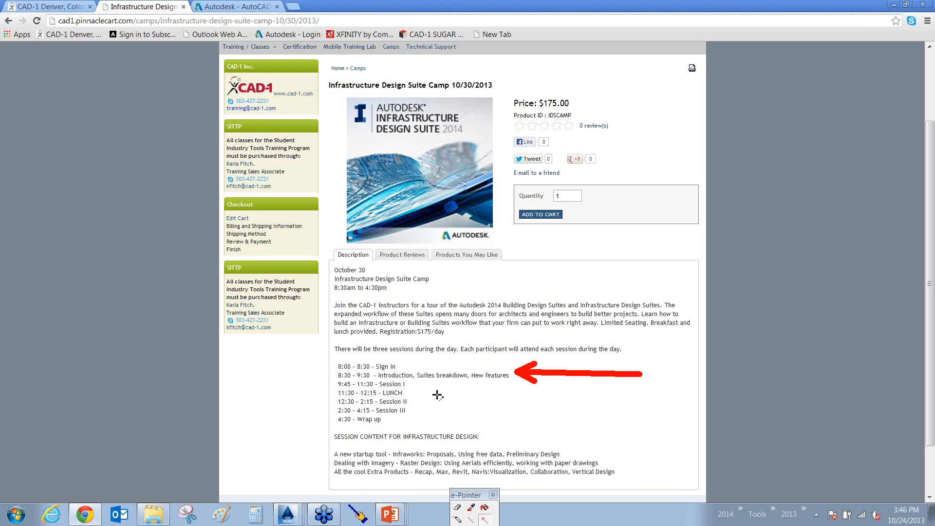
{"action": "key", "text": "Escape"}
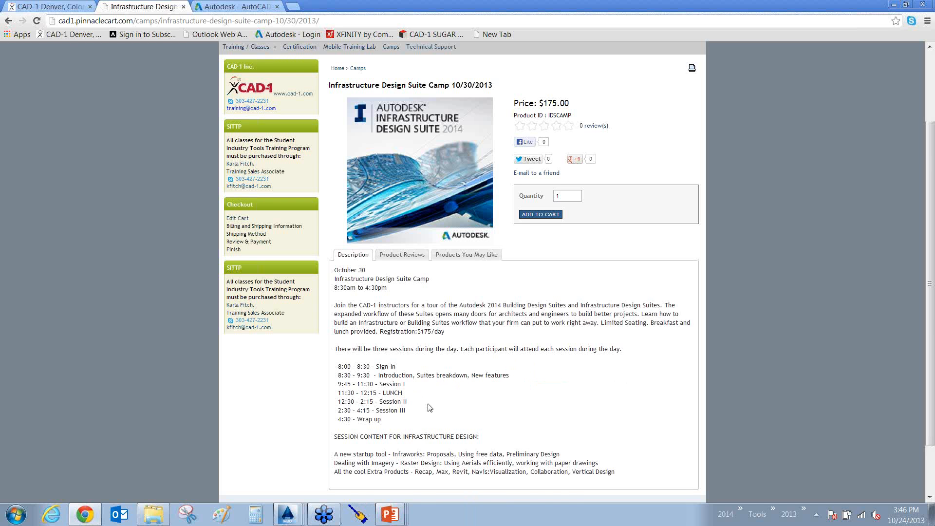
- Mark the three session content lines for Infrastructure Design with temporary arrows and clear them
{"action": "scroll", "coordinate": [430, 408], "scroll_direction": "down", "scroll_amount": 1}
{"action": "key", "text": "super+0"}
{"action": "left_click_drag", "start_coordinate": [639, 393], "coordinate": [574, 401]}
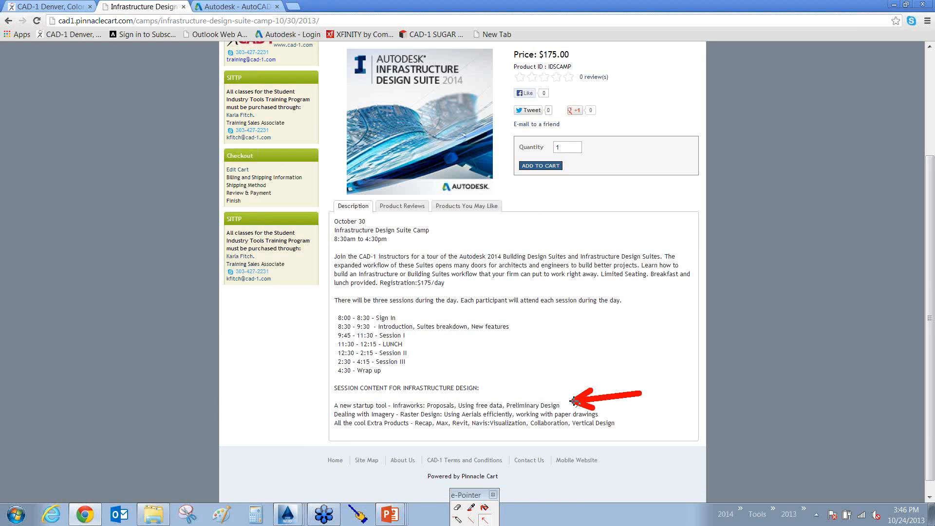
{"action": "left_click_drag", "start_coordinate": [675, 419], "coordinate": [607, 414]}
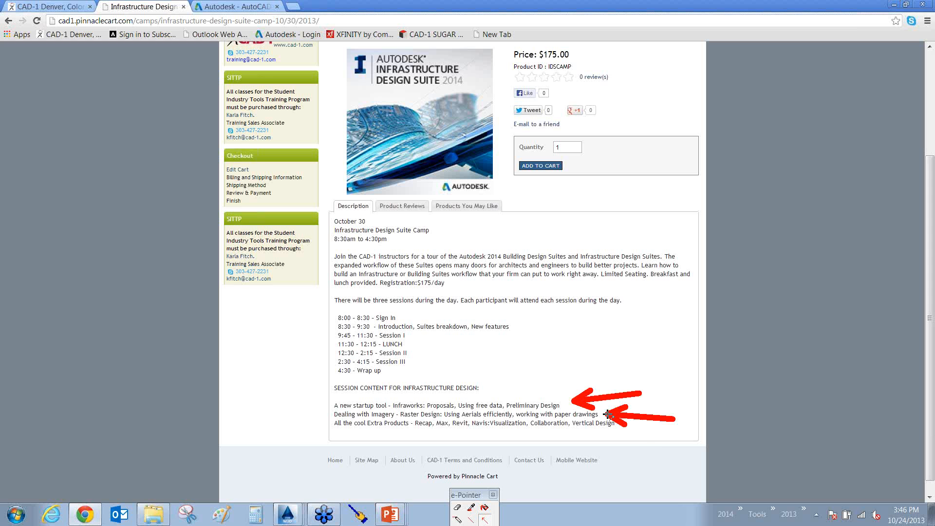
{"action": "left_click_drag", "start_coordinate": [664, 454], "coordinate": [571, 434]}
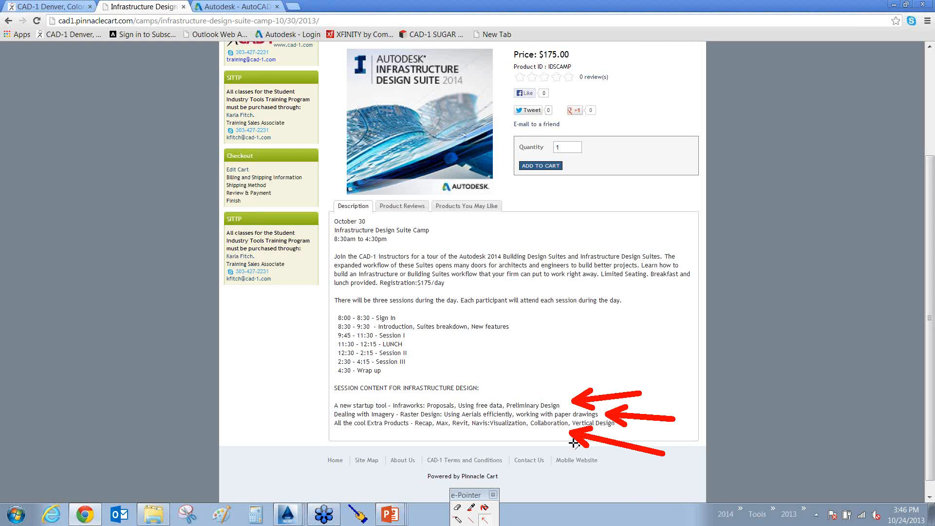
{"action": "key", "text": "Escape"}
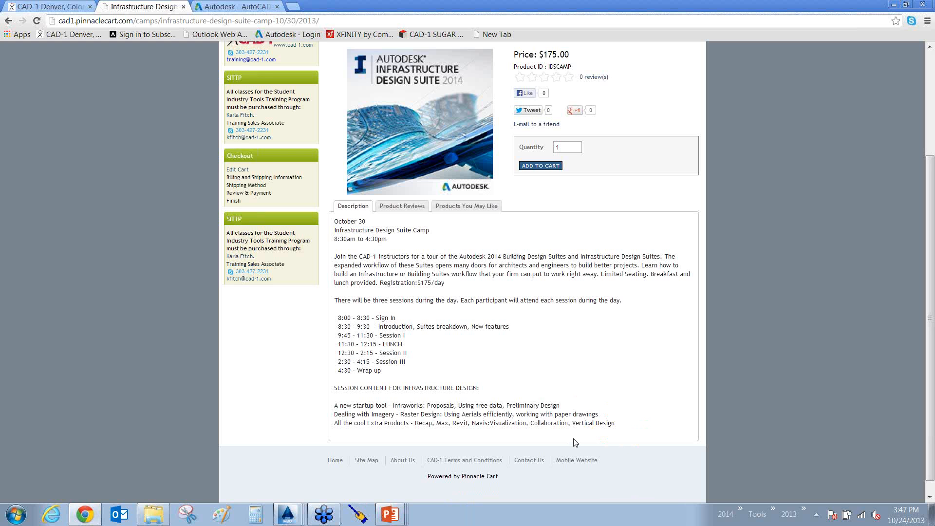
- Switch to the PowerPoint slide show of _CAD-1_WG.pptx to present the Facebook and Twitter slide
{"action": "left_click", "coordinate": [385, 515]}
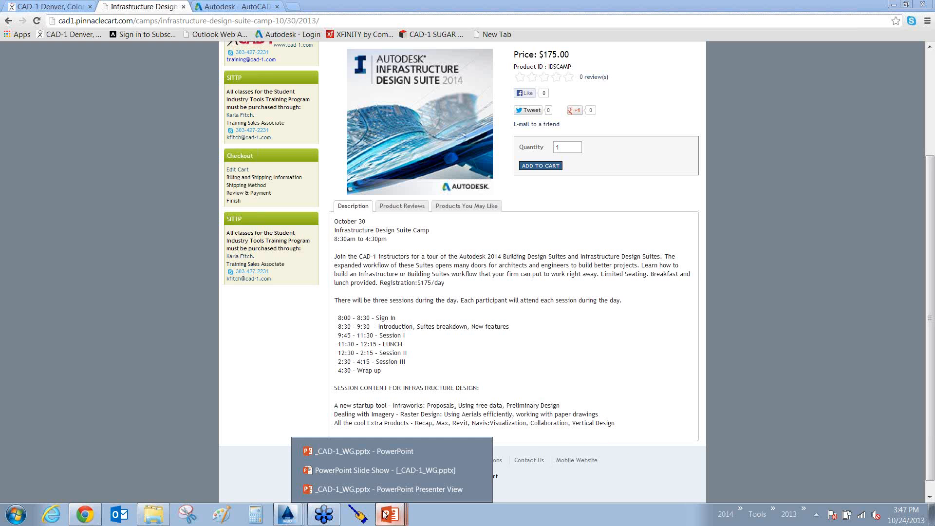
{"action": "left_click", "coordinate": [364, 471]}
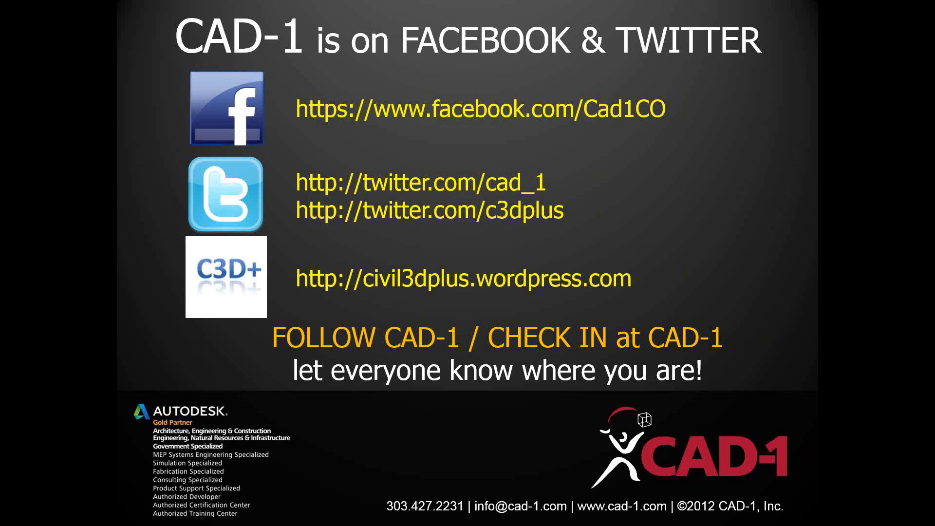
- Switch to the Taxlots_Topology drawing in AutoCAD Map 3D and inspect the centroid point of the large eastern parcel
{"action": "key", "text": "alt+Tab"}
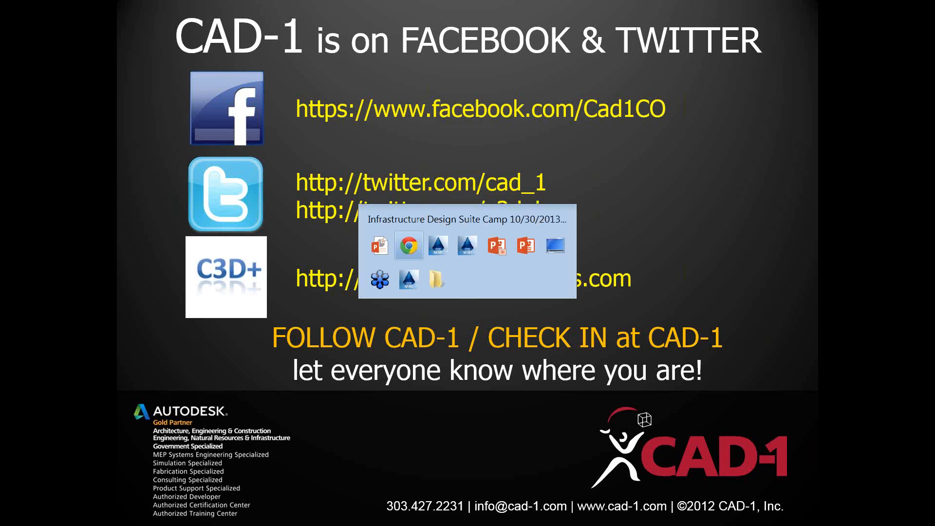
{"action": "key", "text": "alt+Tab"}
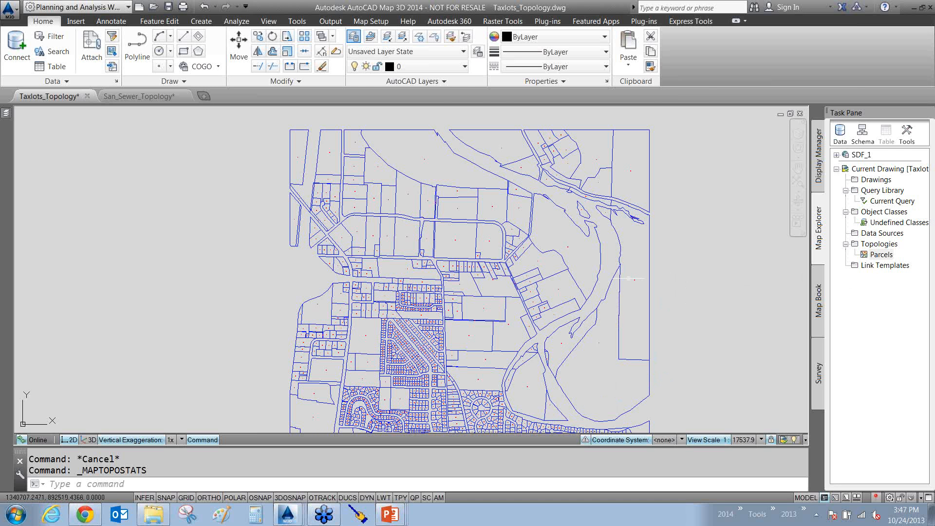
{"action": "scroll", "coordinate": [638, 281], "scroll_direction": "up", "scroll_amount": 2}
{"action": "scroll", "coordinate": [638, 281], "scroll_direction": "up", "scroll_amount": 8}
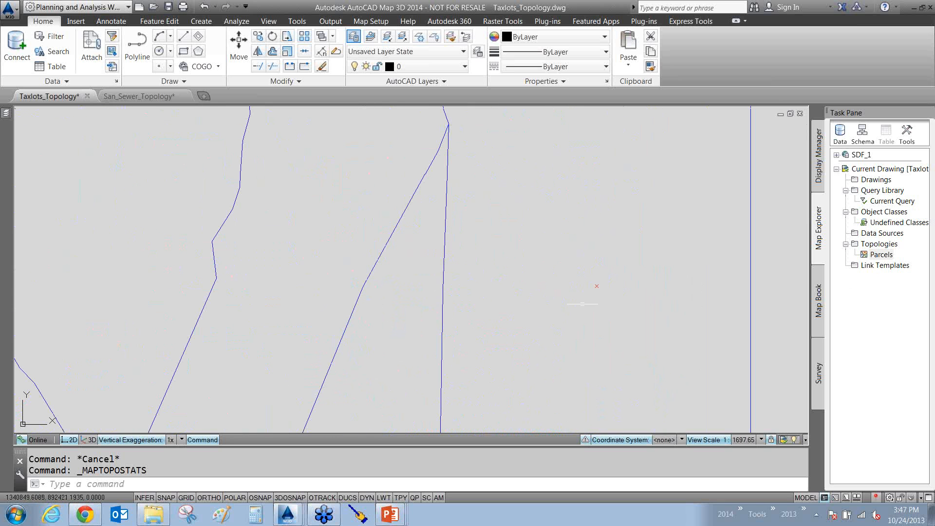
{"action": "mouse_move", "coordinate": [596, 286]}
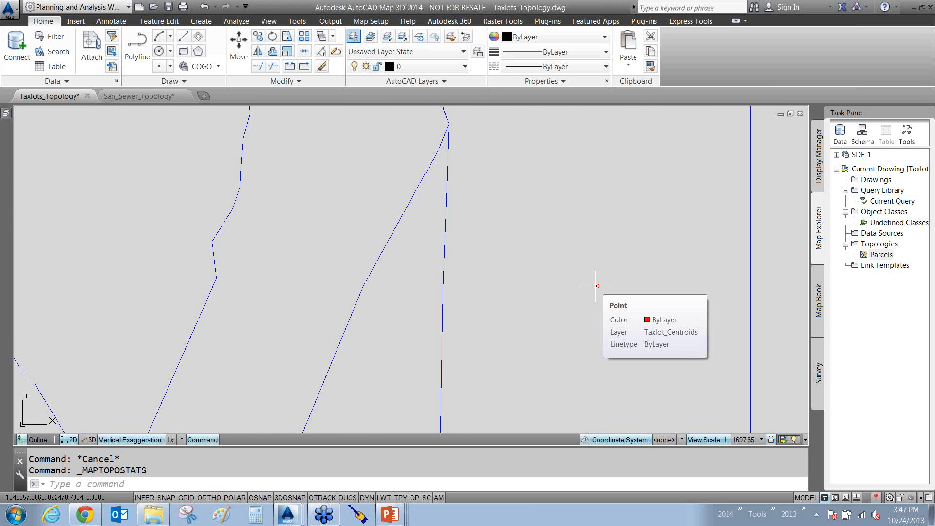
- In the San_Sewer_Topology drawing, select a sewer main segment and examine its object data and sanitary topology properties
{"action": "left_click", "coordinate": [133, 97]}
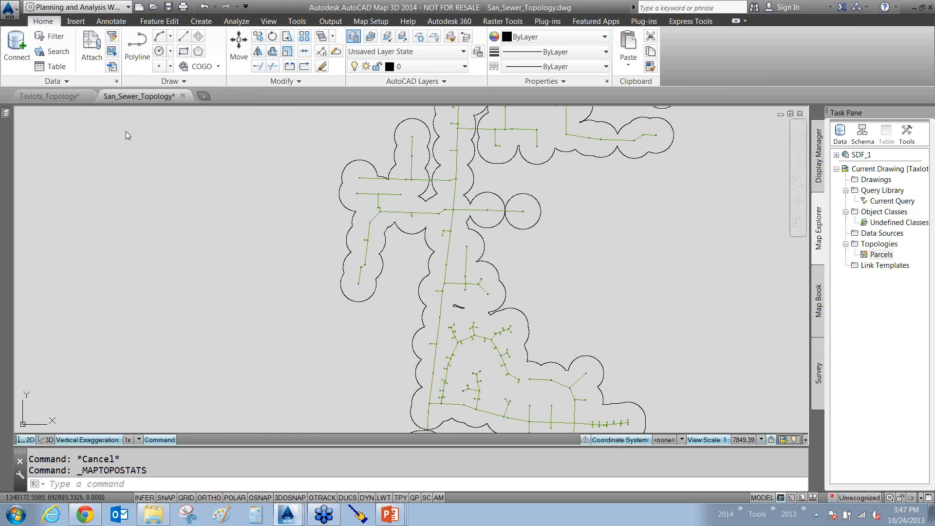
{"action": "scroll", "coordinate": [448, 253], "scroll_direction": "up", "scroll_amount": 6}
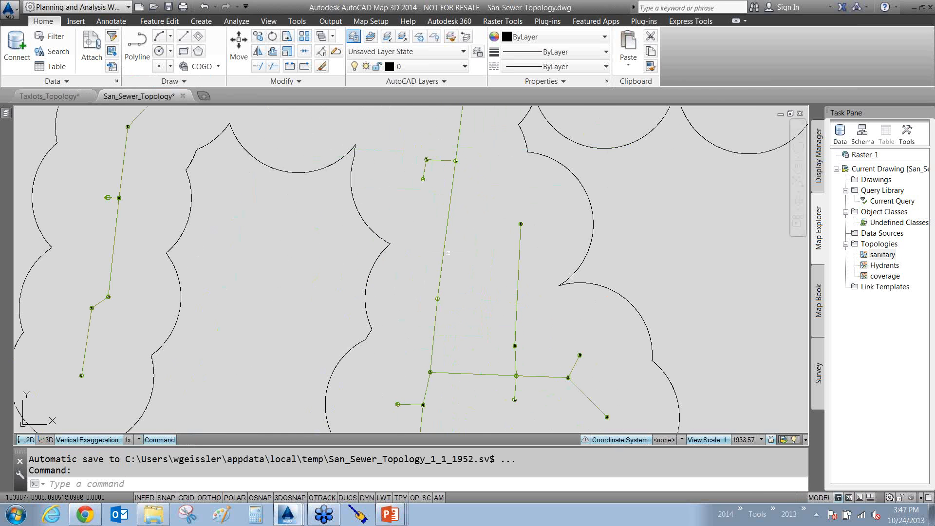
{"action": "left_click", "coordinate": [448, 223]}
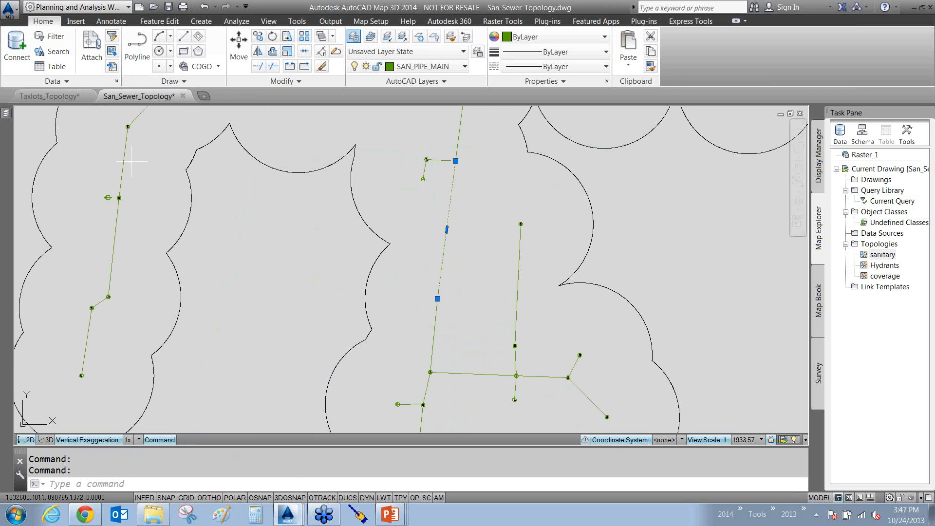
{"action": "key", "text": "ctrl+1"}
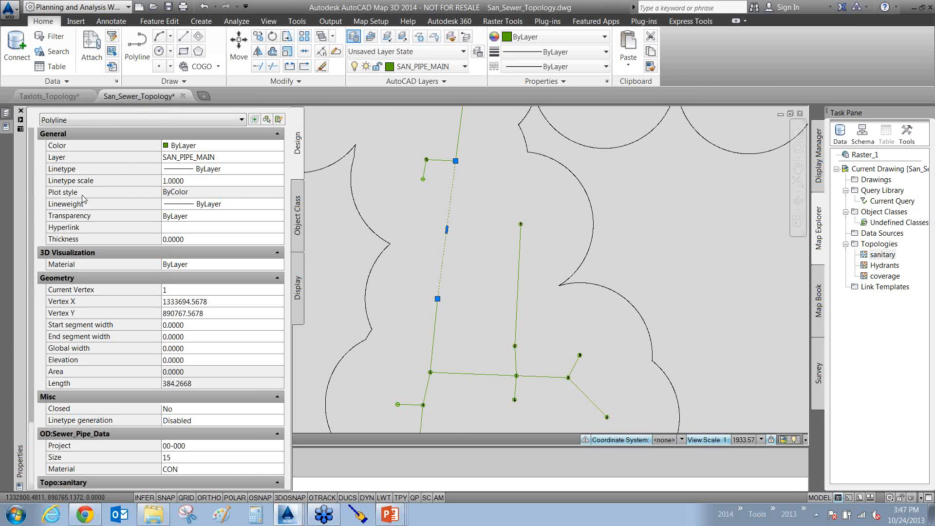
{"action": "left_click_drag", "start_coordinate": [28, 162], "coordinate": [22, 388]}
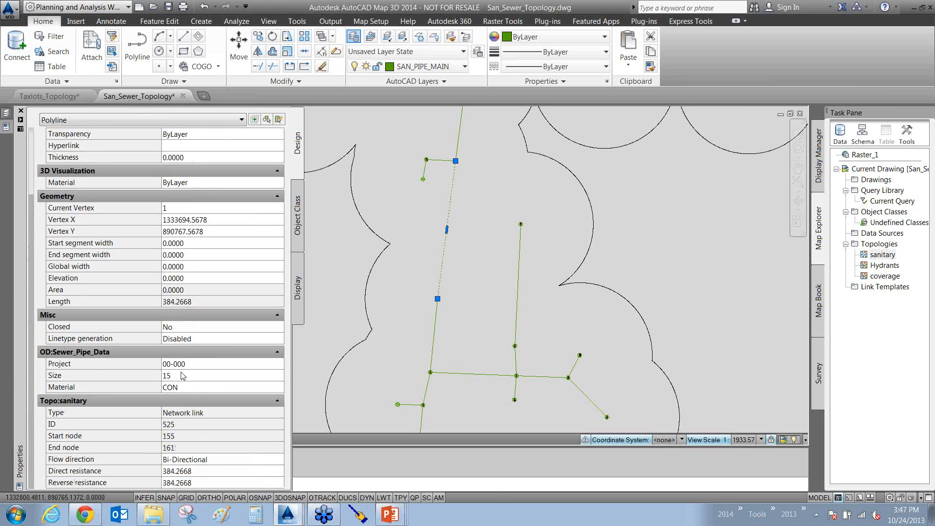
- Mark the link's topology ID and reverse resistance values with temporary arrows, and close its properties
{"action": "left_click_drag", "start_coordinate": [231, 323], "coordinate": [210, 422]}
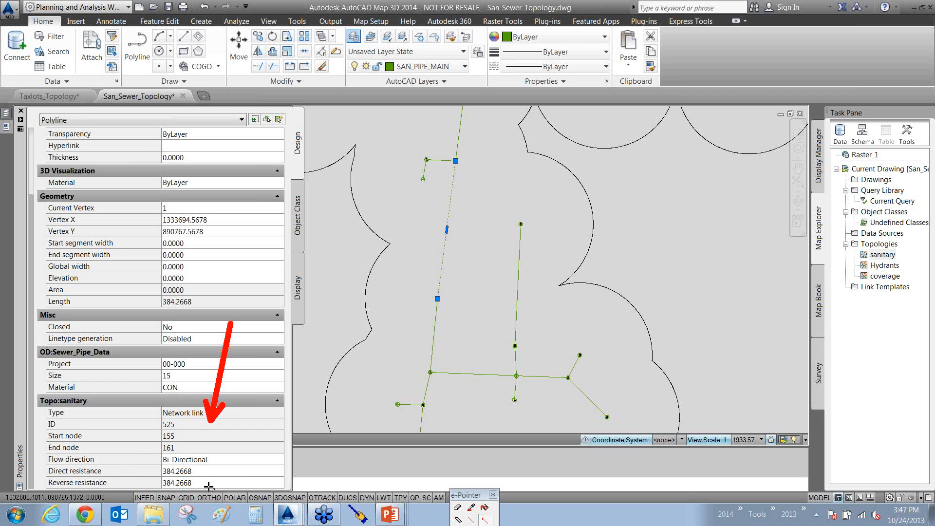
{"action": "left_click_drag", "start_coordinate": [307, 493], "coordinate": [224, 480]}
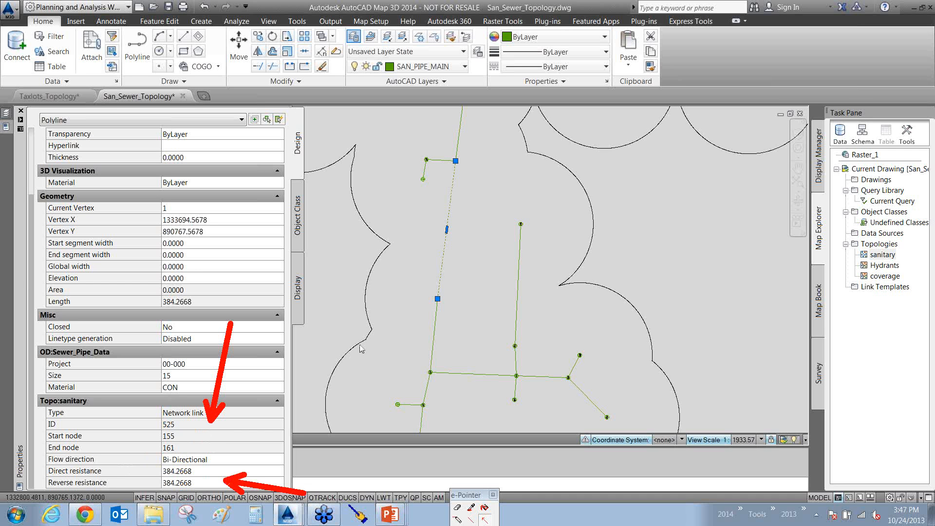
{"action": "key", "text": "ctrl+1"}
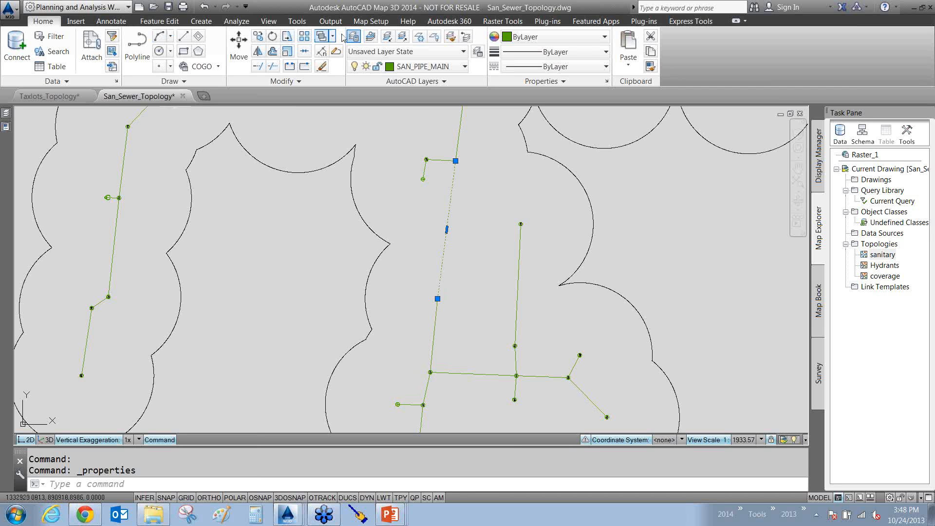
- Open the object data definitions and examine the fields of the TPMDESC_sanitary table
{"action": "left_click", "coordinate": [304, 23]}
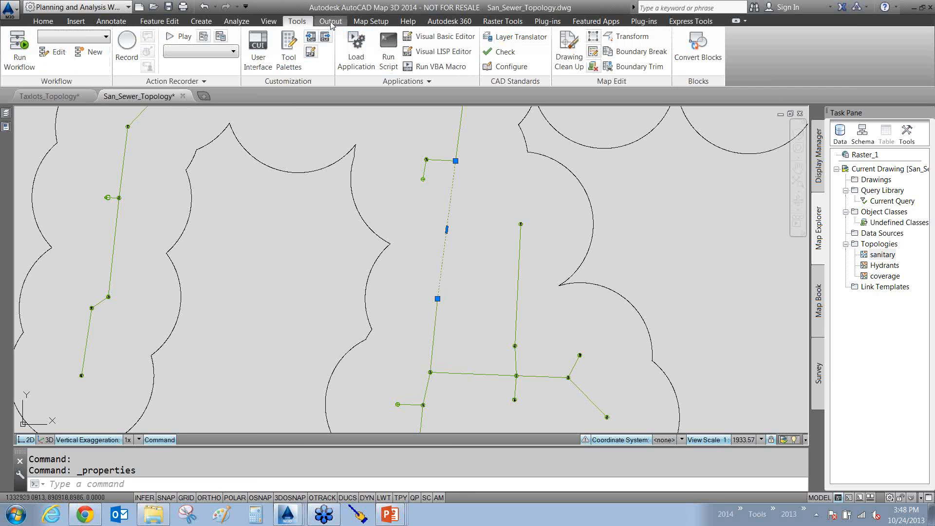
{"action": "left_click", "coordinate": [372, 22]}
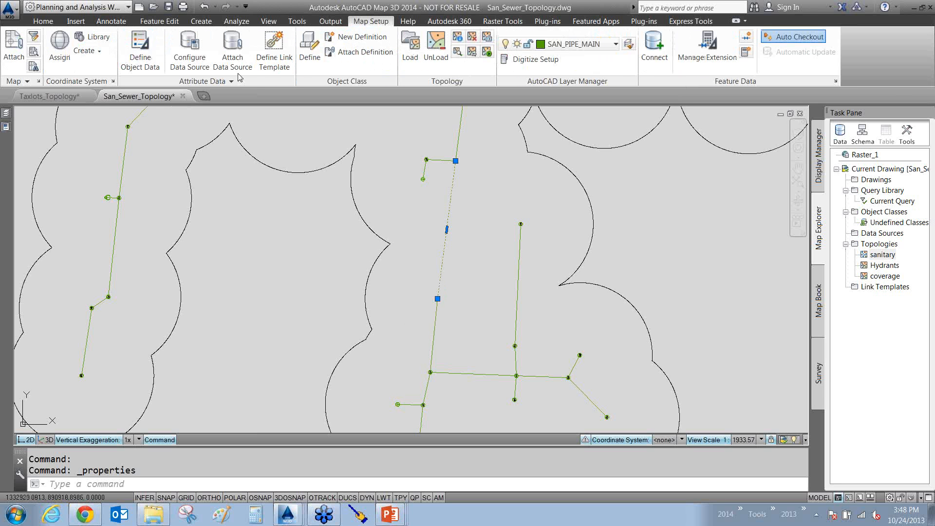
{"action": "left_click", "coordinate": [140, 53]}
{"action": "left_click", "coordinate": [435, 127]}
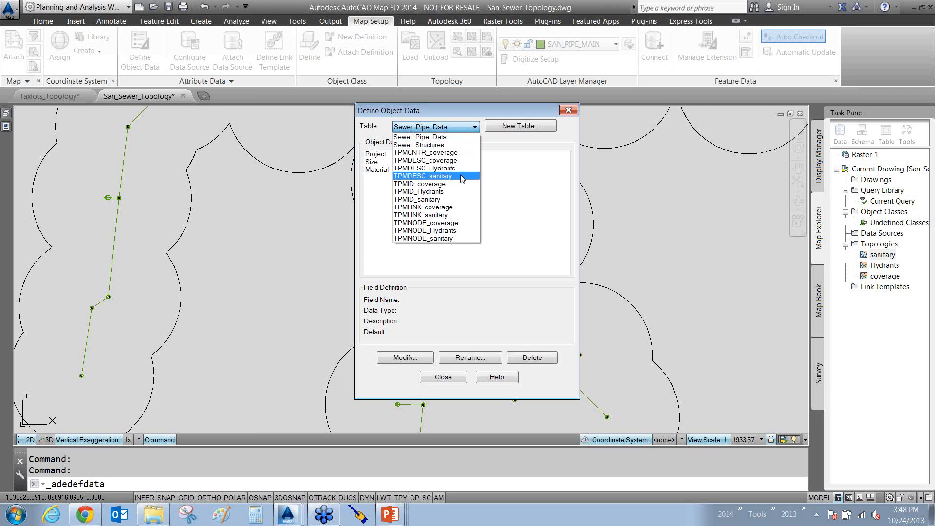
{"action": "left_click", "coordinate": [444, 178]}
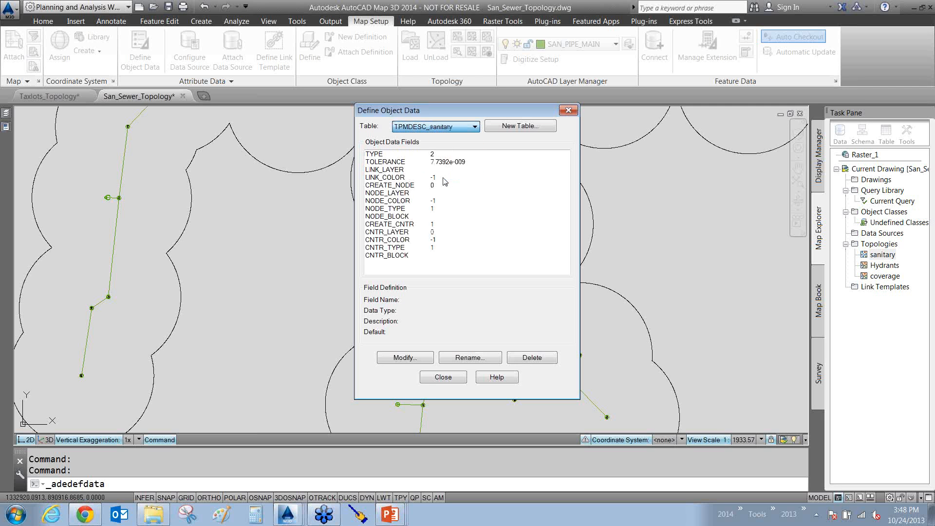
- Display the TPMLINK_sanitary table's fields and inspect the definitions of ID and DIRECTION
{"action": "left_click", "coordinate": [430, 128]}
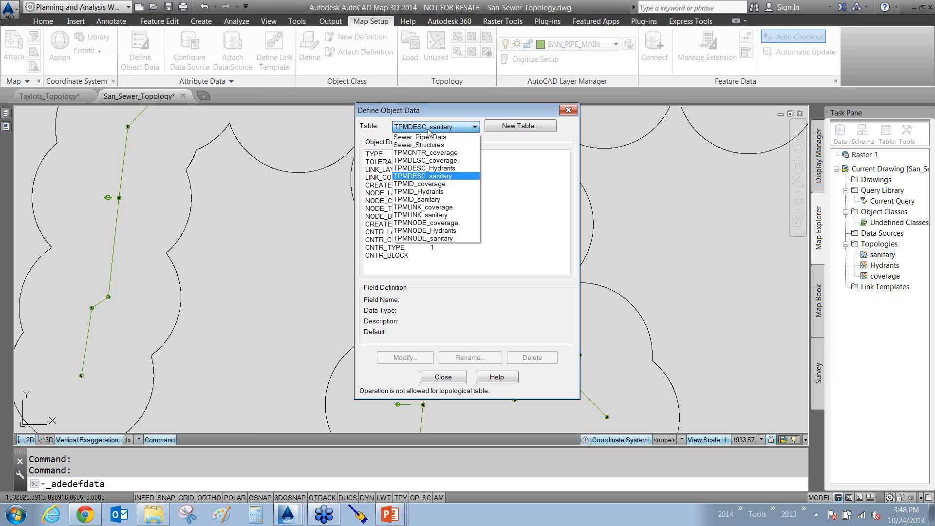
{"action": "left_click", "coordinate": [429, 215]}
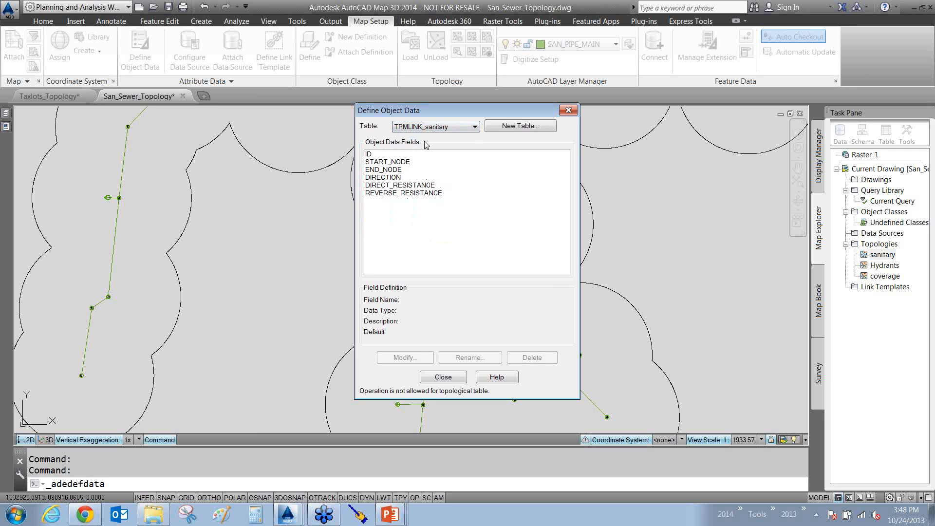
{"action": "left_click", "coordinate": [382, 163]}
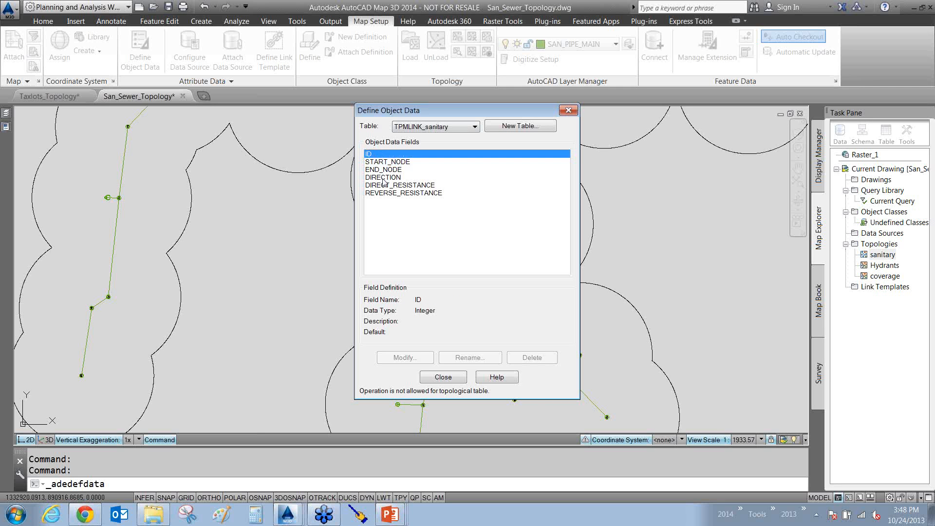
{"action": "left_click", "coordinate": [383, 178]}
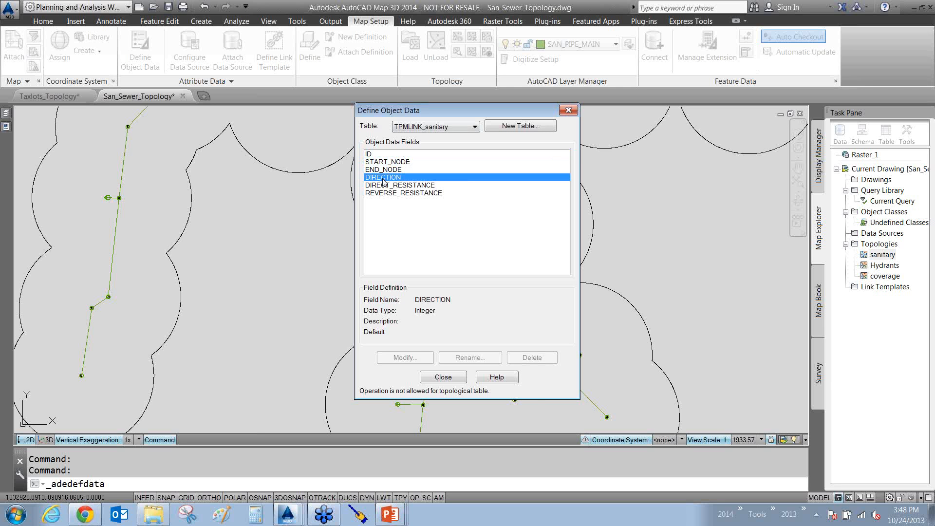
- Close the object data definitions and return to the sewer network
{"action": "left_click", "coordinate": [446, 377]}
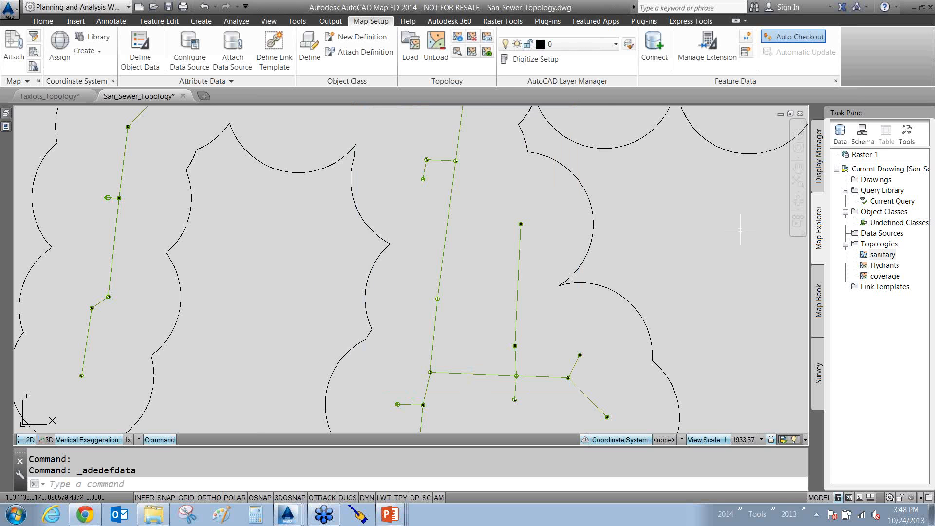
{"action": "key", "text": "Escape"}
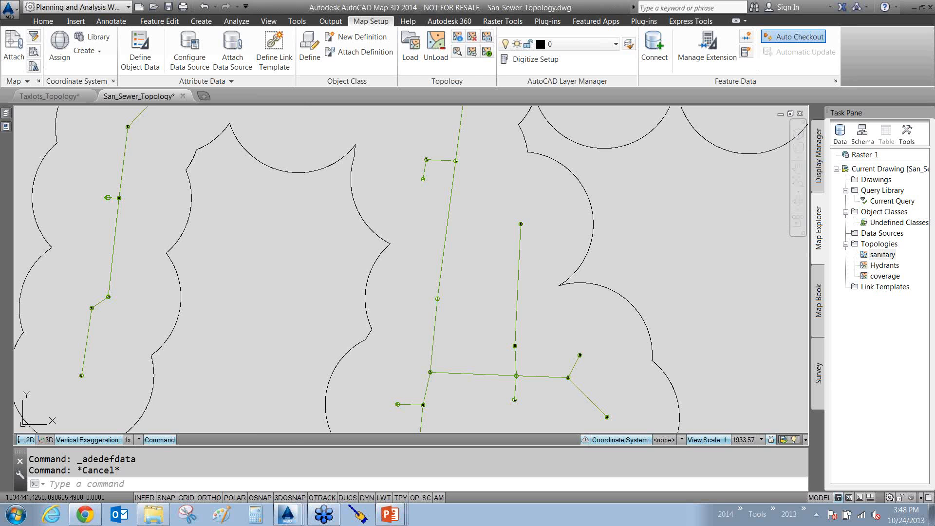
{"action": "left_click", "coordinate": [6, 126]}
{"action": "mouse_move", "coordinate": [388, 517]}
{"action": "scroll", "coordinate": [391, 293], "scroll_direction": "down", "scroll_amount": 2}
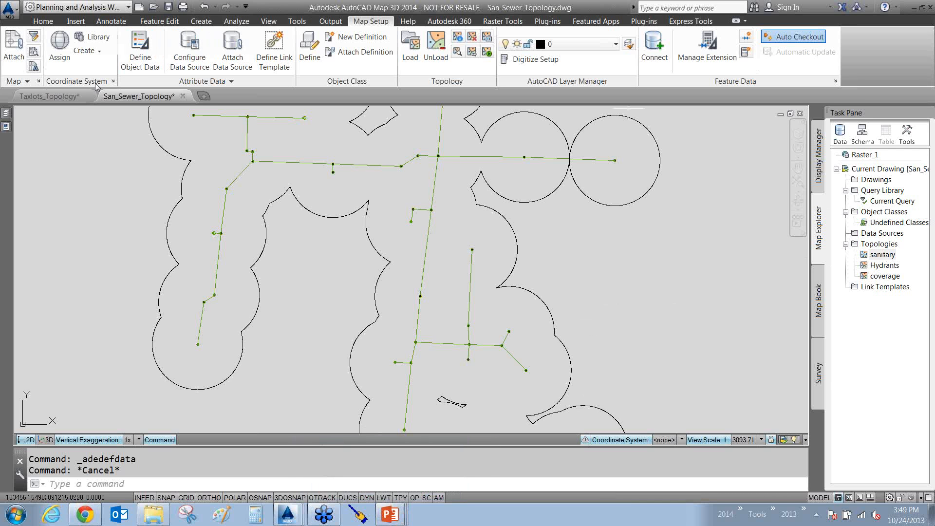
- Switch to the Taxlots_Topology drawing and turn on the display of the lots layer over the whole parcel map
{"action": "left_click", "coordinate": [60, 99]}
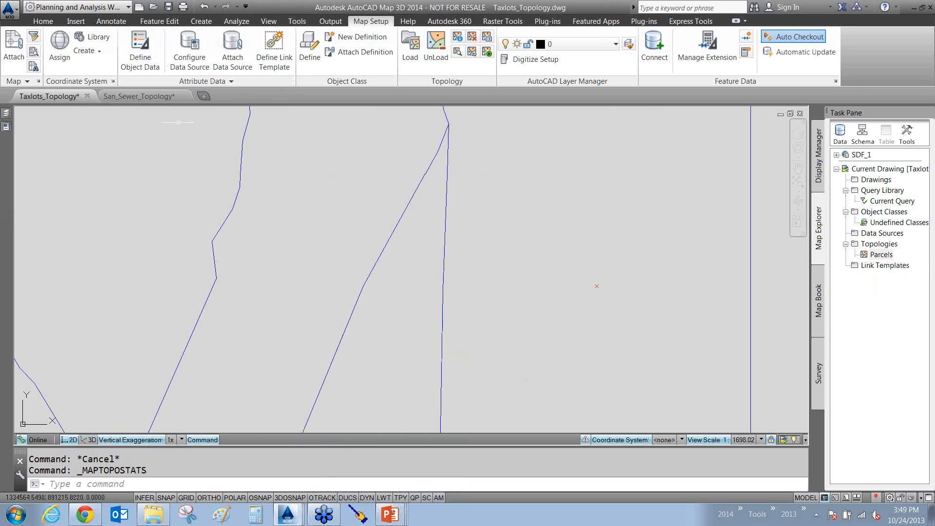
{"action": "scroll", "coordinate": [540, 265], "scroll_direction": "down", "scroll_amount": 12}
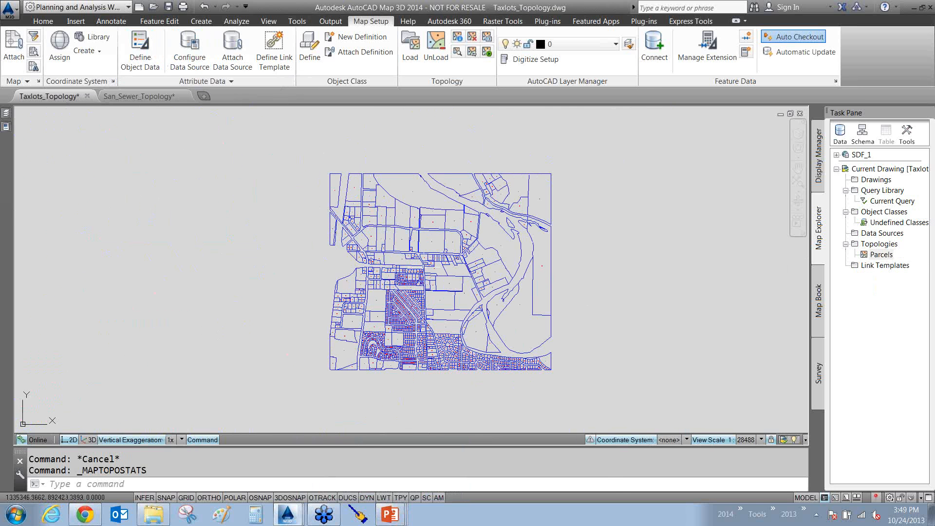
{"action": "scroll", "coordinate": [403, 270], "scroll_direction": "up", "scroll_amount": 3}
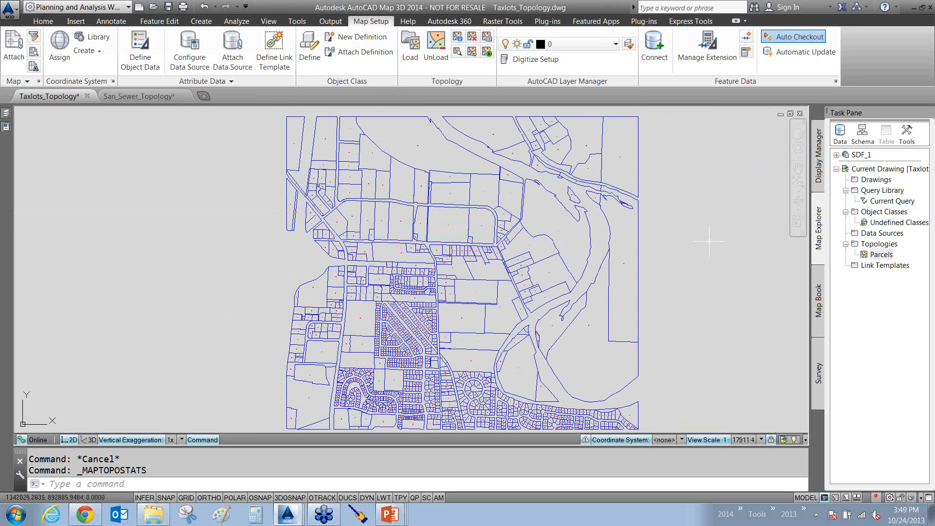
{"action": "left_click", "coordinate": [819, 166]}
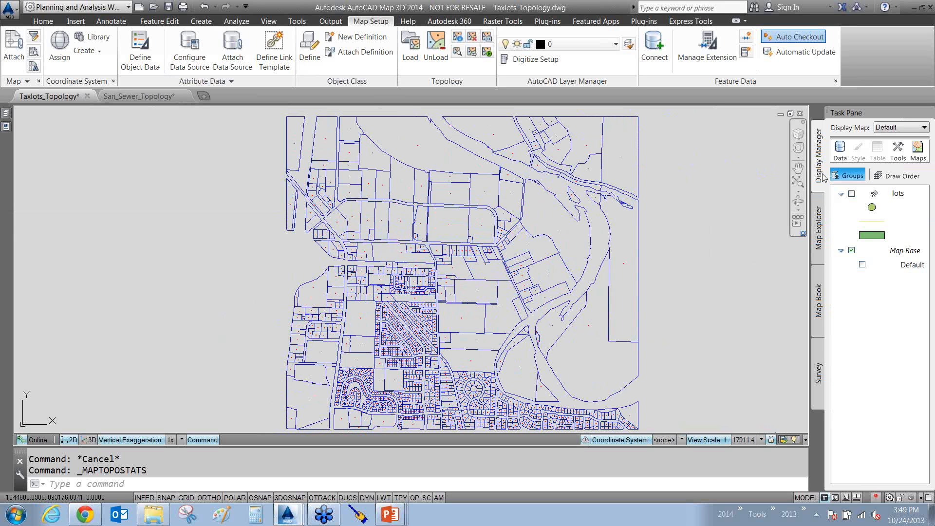
{"action": "left_click", "coordinate": [852, 195]}
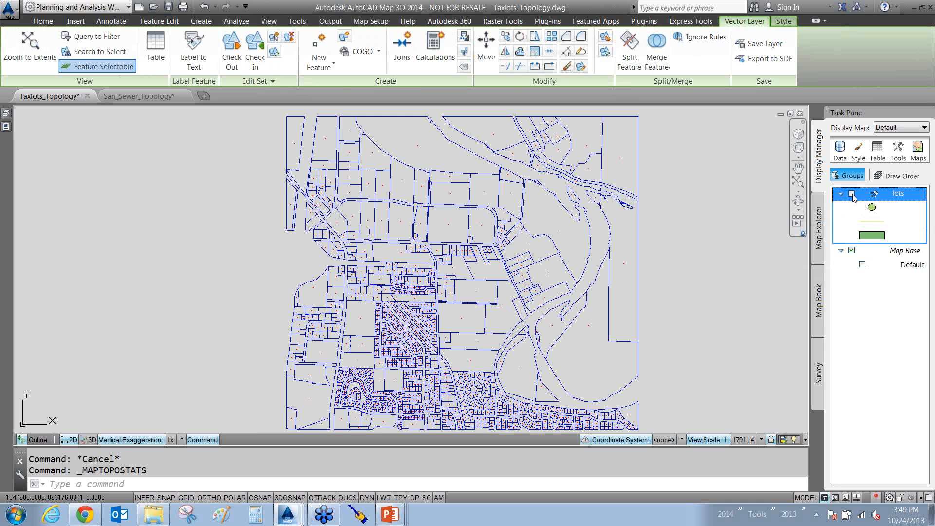
{"action": "left_click", "coordinate": [853, 195]}
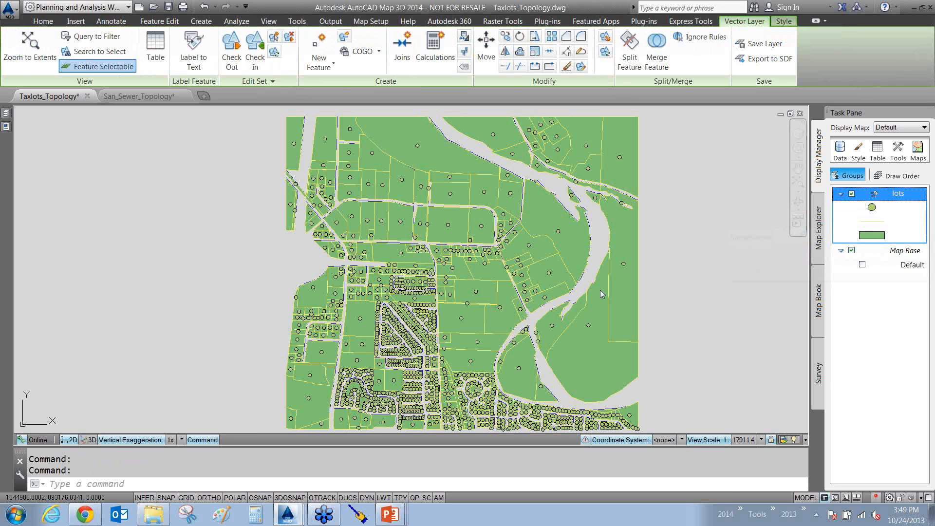
- Select two large lots along the map's eastern edge one after the other, clearing each selection
{"action": "left_click", "coordinate": [618, 275]}
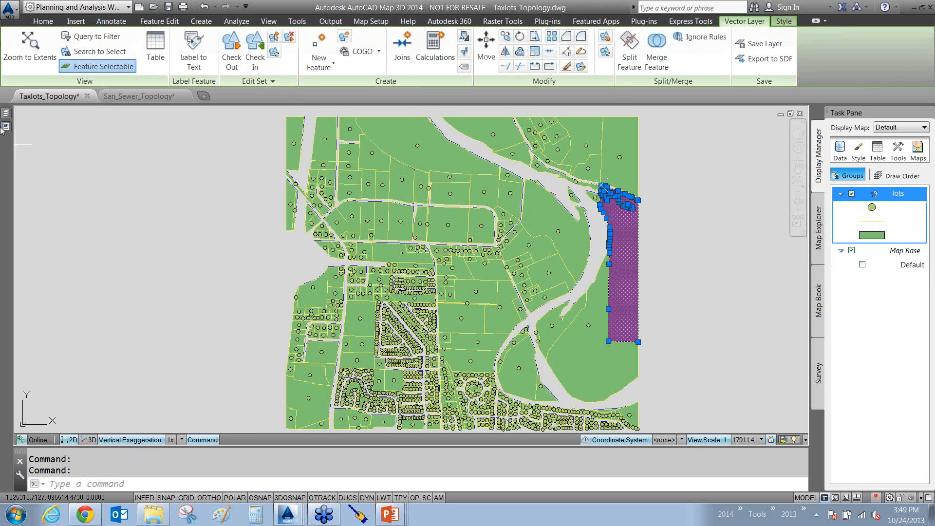
{"action": "mouse_move", "coordinate": [5, 129]}
{"action": "key", "text": "Escape"}
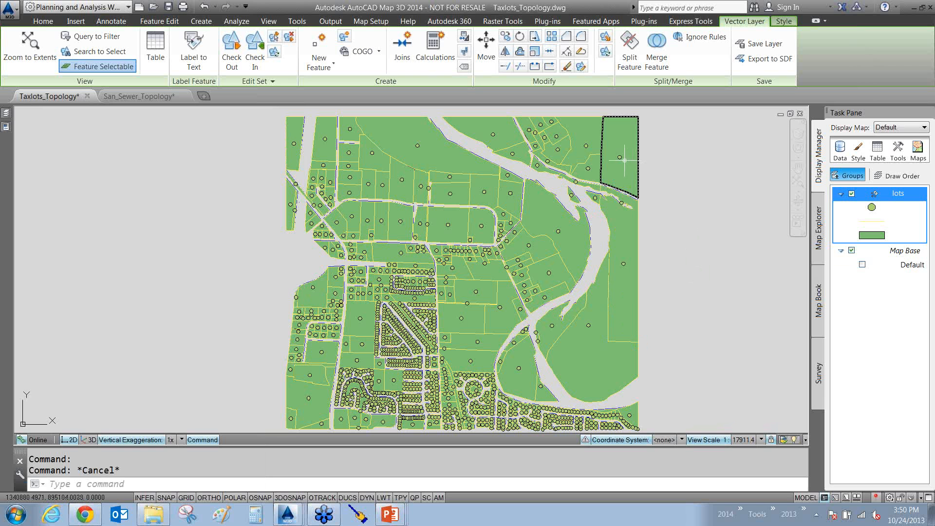
{"action": "left_click", "coordinate": [619, 156]}
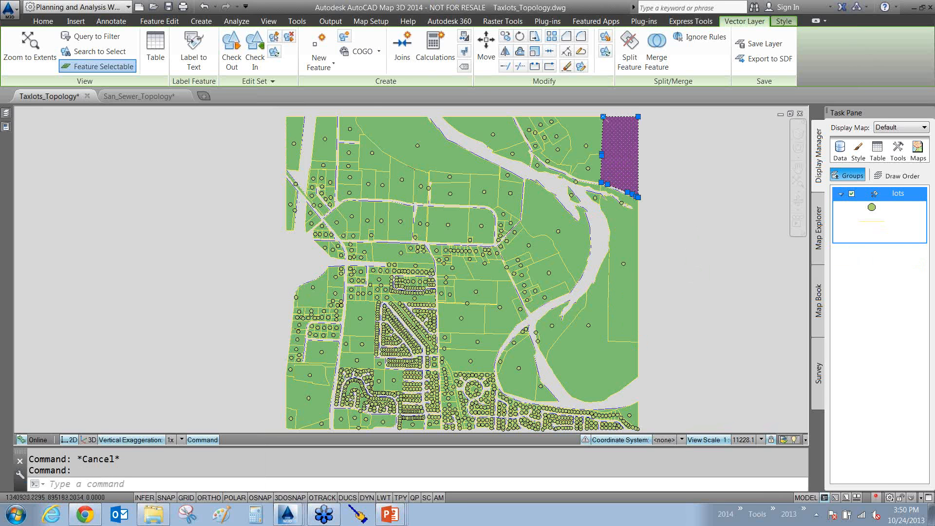
{"action": "scroll", "coordinate": [619, 157], "scroll_direction": "up", "scroll_amount": 6}
{"action": "key", "text": "Escape"}
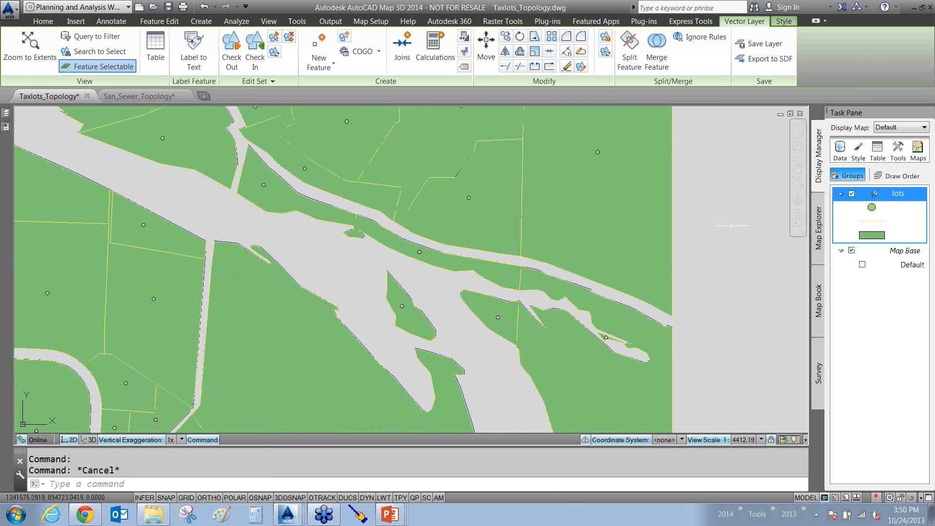
- Select the centroid in the small river island and examine the properties of its map feature only
{"action": "left_click_drag", "start_coordinate": [380, 332], "coordinate": [413, 288]}
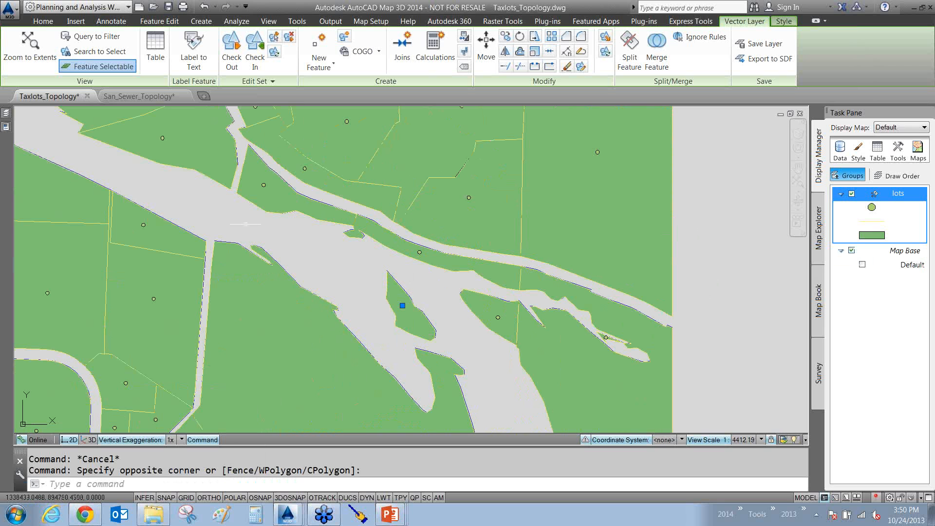
{"action": "left_click", "coordinate": [5, 128]}
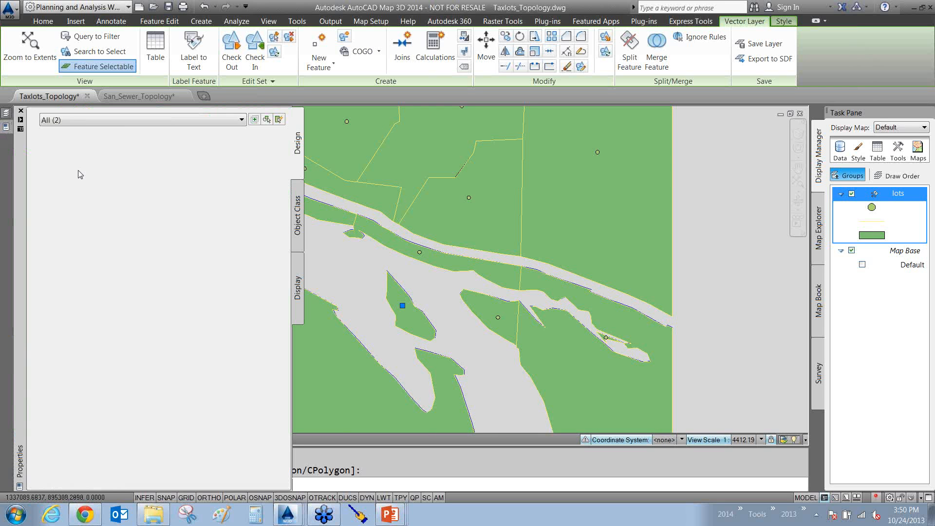
{"action": "left_click", "coordinate": [107, 121]}
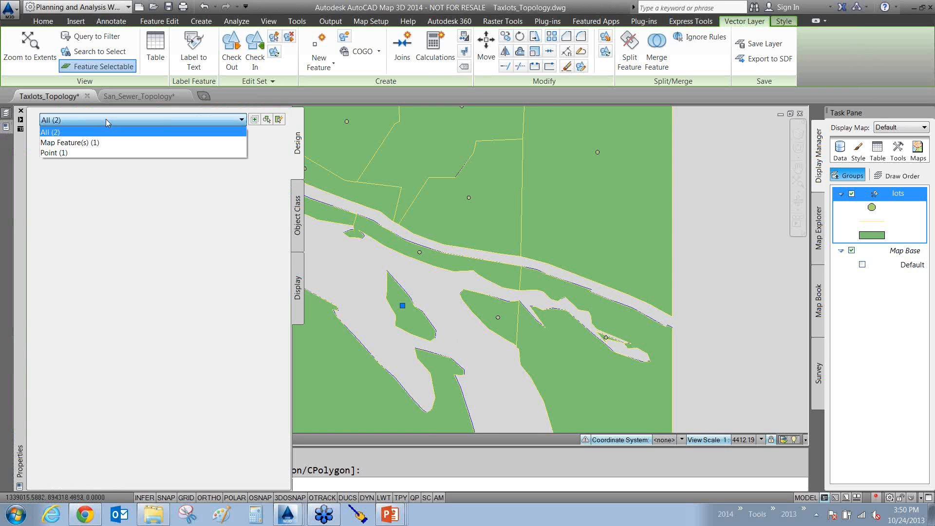
{"action": "left_click", "coordinate": [82, 142]}
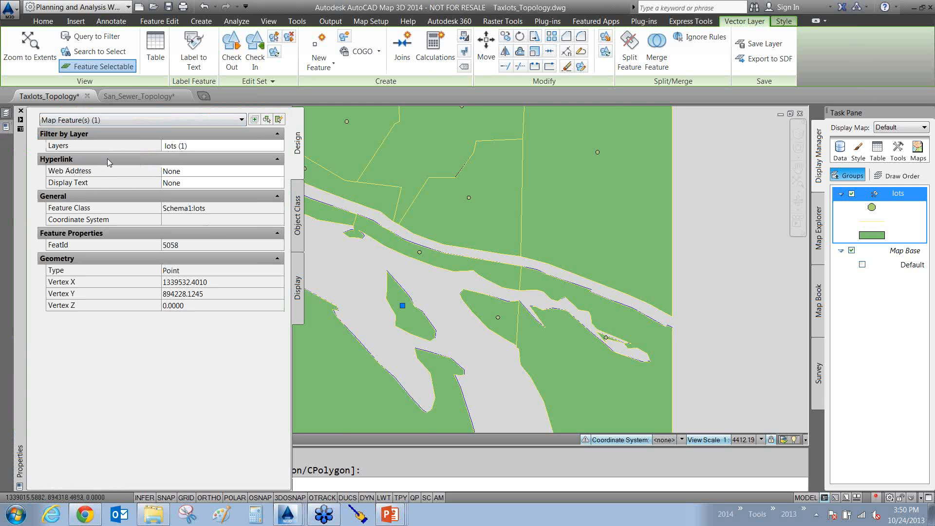
- Select the large lot polygon in the map's northeast corner, examine its feature properties, and clear the selection
{"action": "left_click", "coordinate": [606, 229]}
{"action": "key", "text": "Escape"}
{"action": "left_click", "coordinate": [607, 230]}
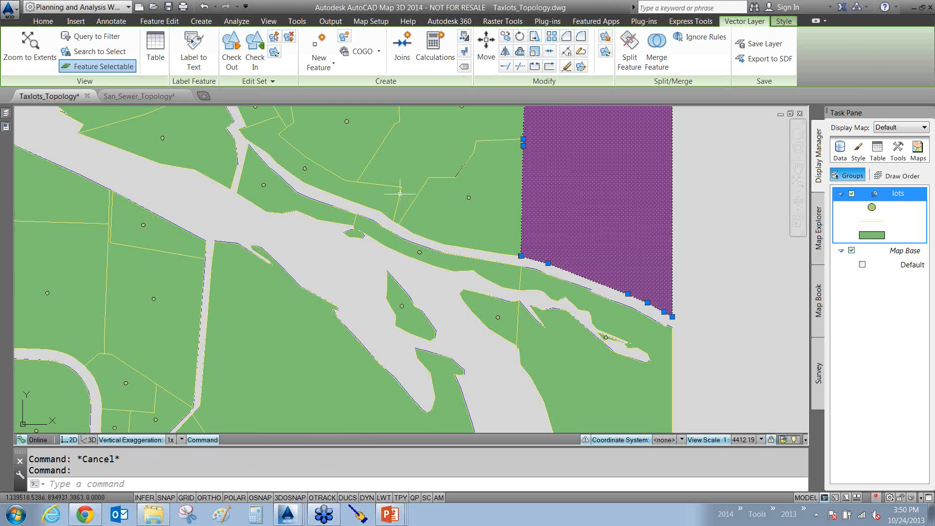
{"action": "mouse_move", "coordinate": [6, 244]}
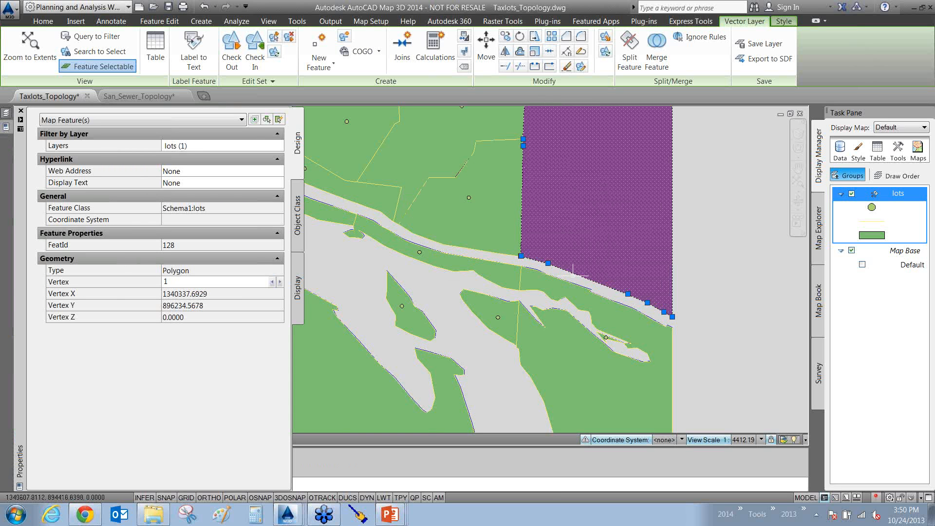
{"action": "key", "text": "Escape"}
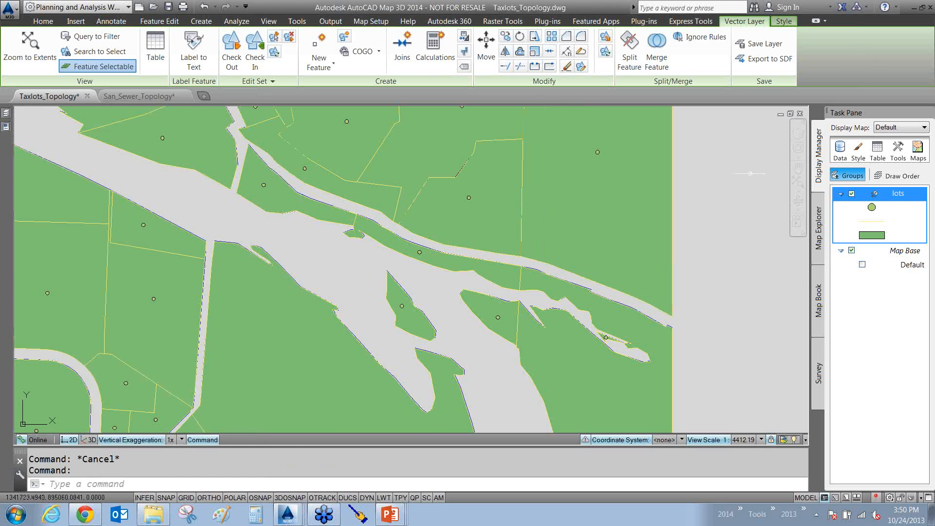
- Display the drawing's data sources and topologies, and view the schema options for creating SDF, SHP and SQLite files
{"action": "left_click", "coordinate": [820, 244]}
{"action": "left_click", "coordinate": [865, 142]}
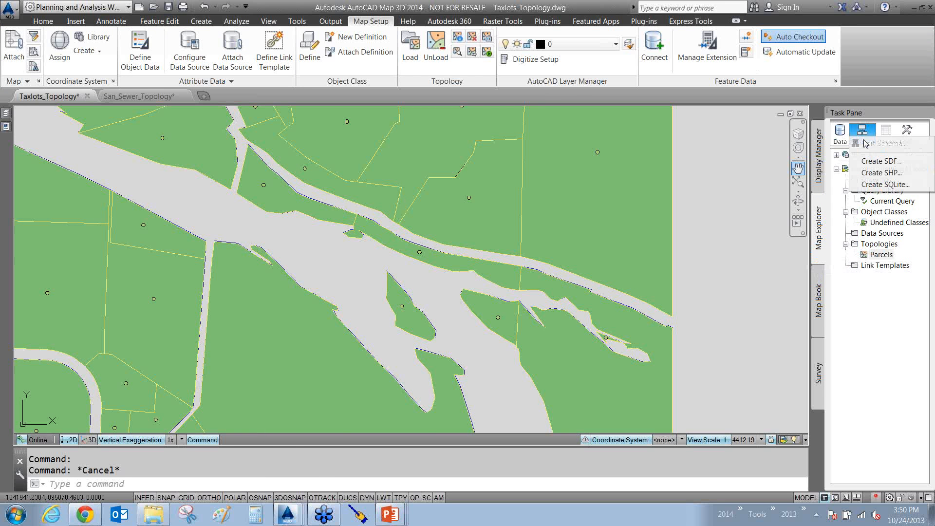
{"action": "left_click", "coordinate": [735, 170]}
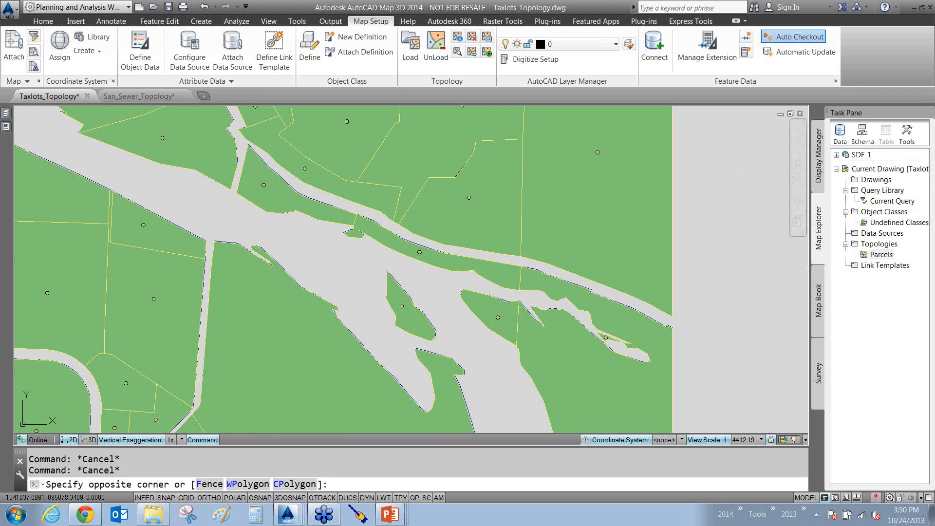
{"action": "left_click", "coordinate": [733, 169]}
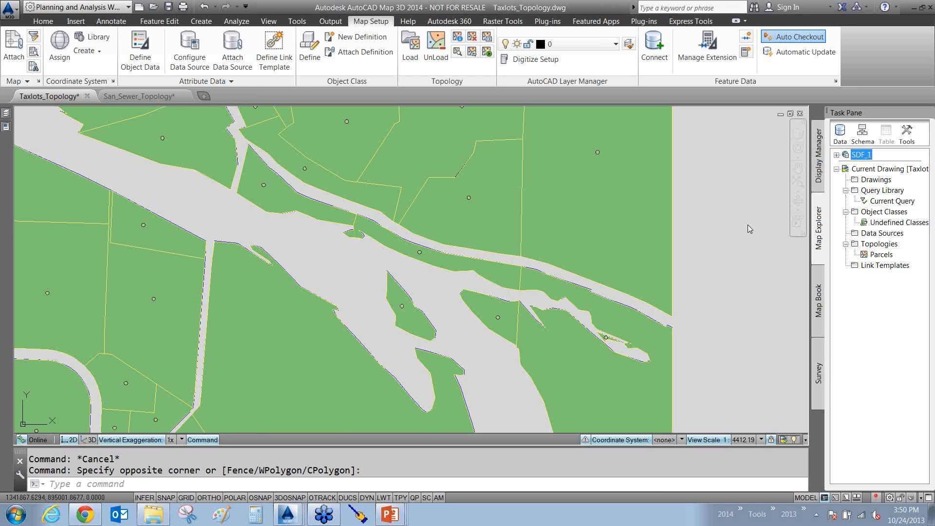
- Switch to the open PowerPoint presentation
{"action": "left_click", "coordinate": [391, 514]}
{"action": "left_click", "coordinate": [378, 472]}
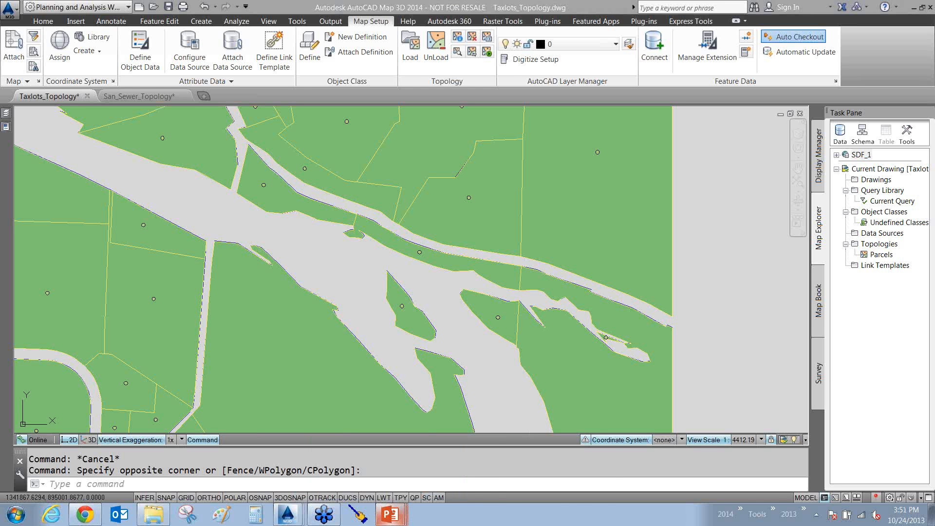